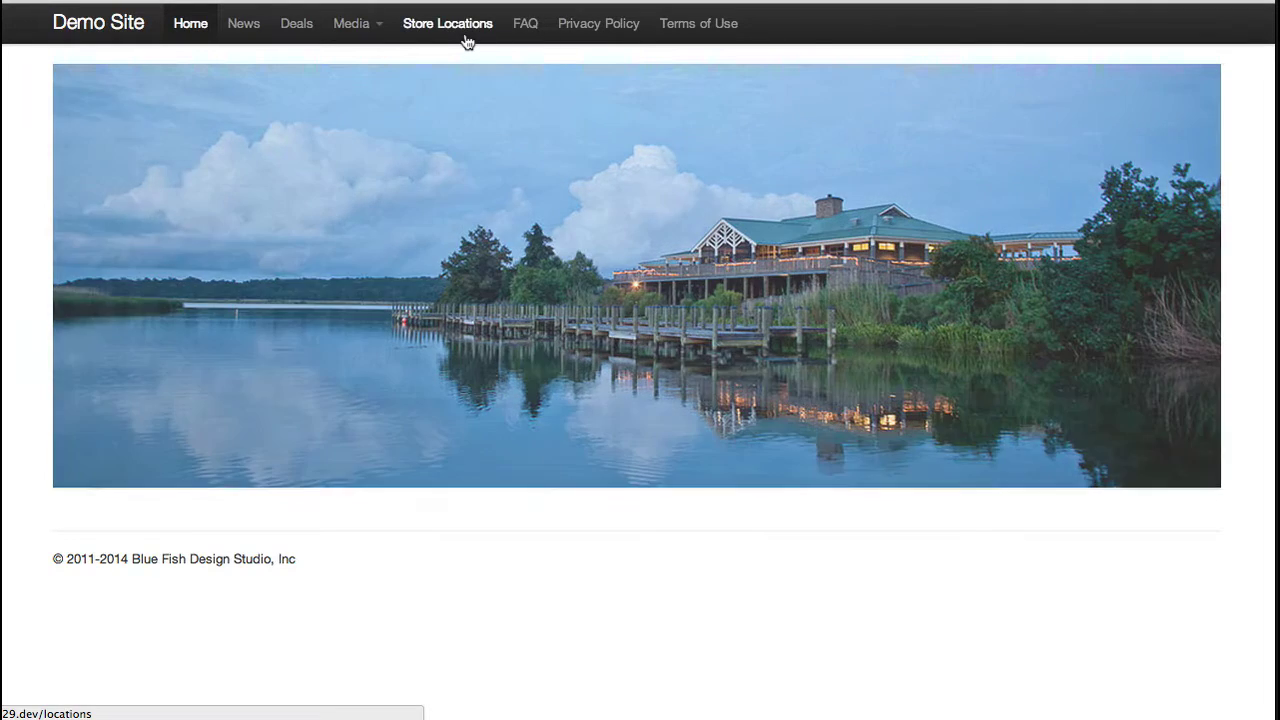
Step: View the Store Locations page and examine the details of the Daphne, AL and Plano, TX stores
{"action": "left_click", "coordinate": [466, 38]}
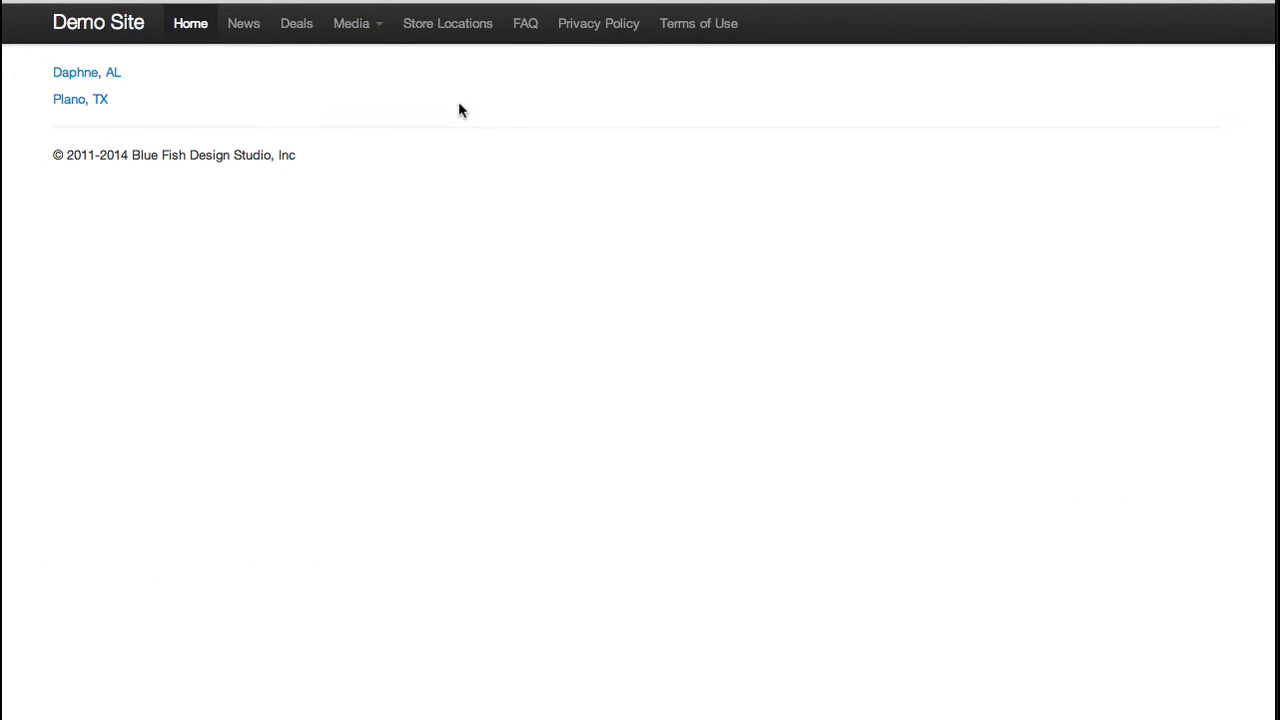
{"action": "left_click", "coordinate": [98, 77]}
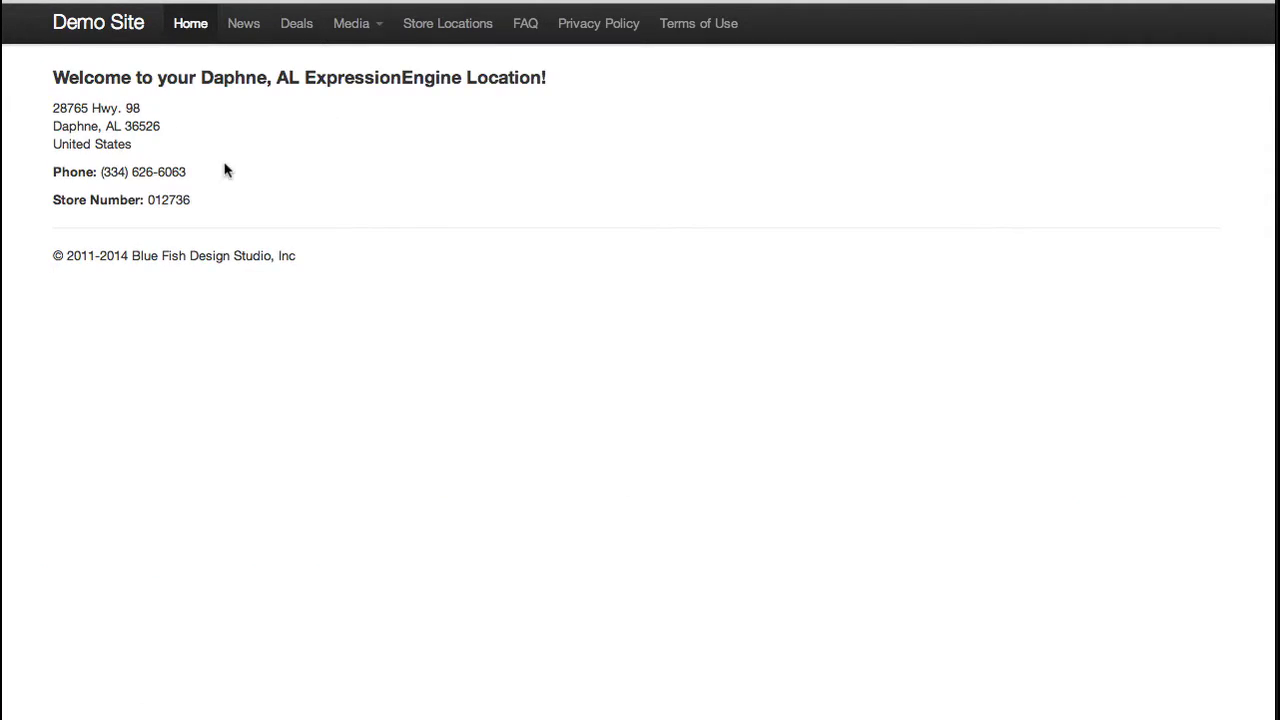
{"action": "left_click", "coordinate": [447, 28]}
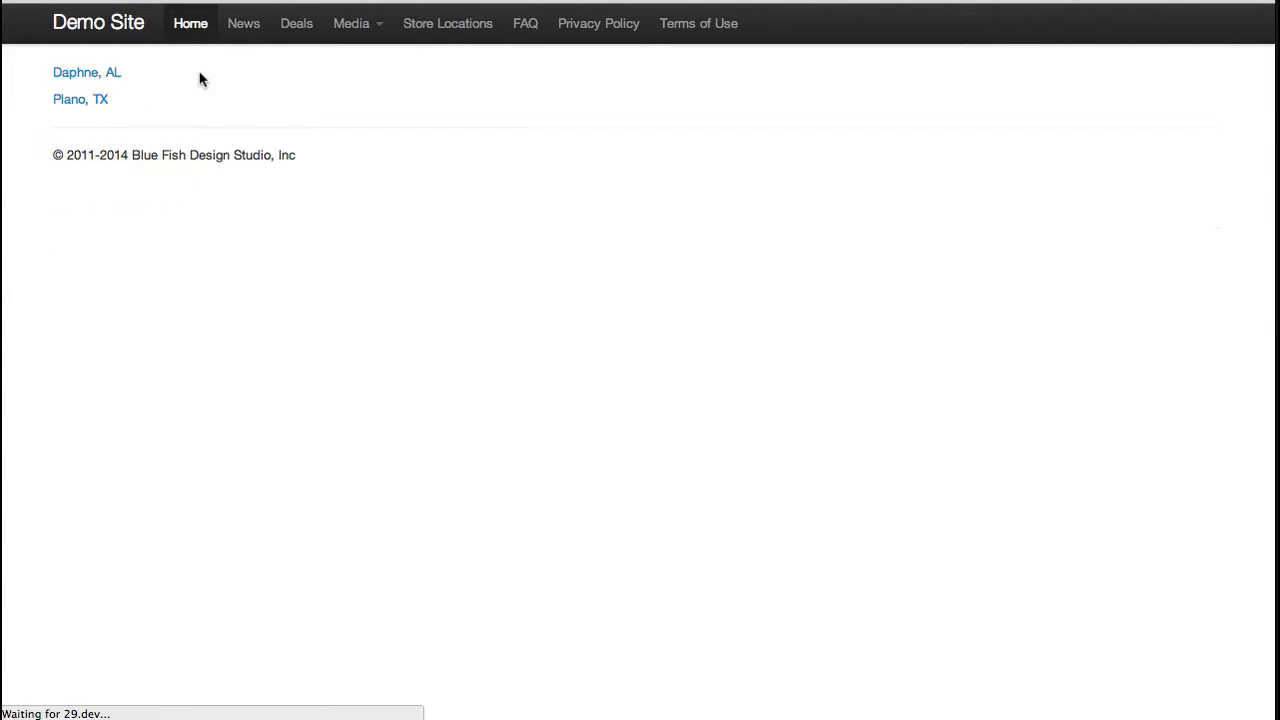
{"action": "left_click", "coordinate": [86, 101]}
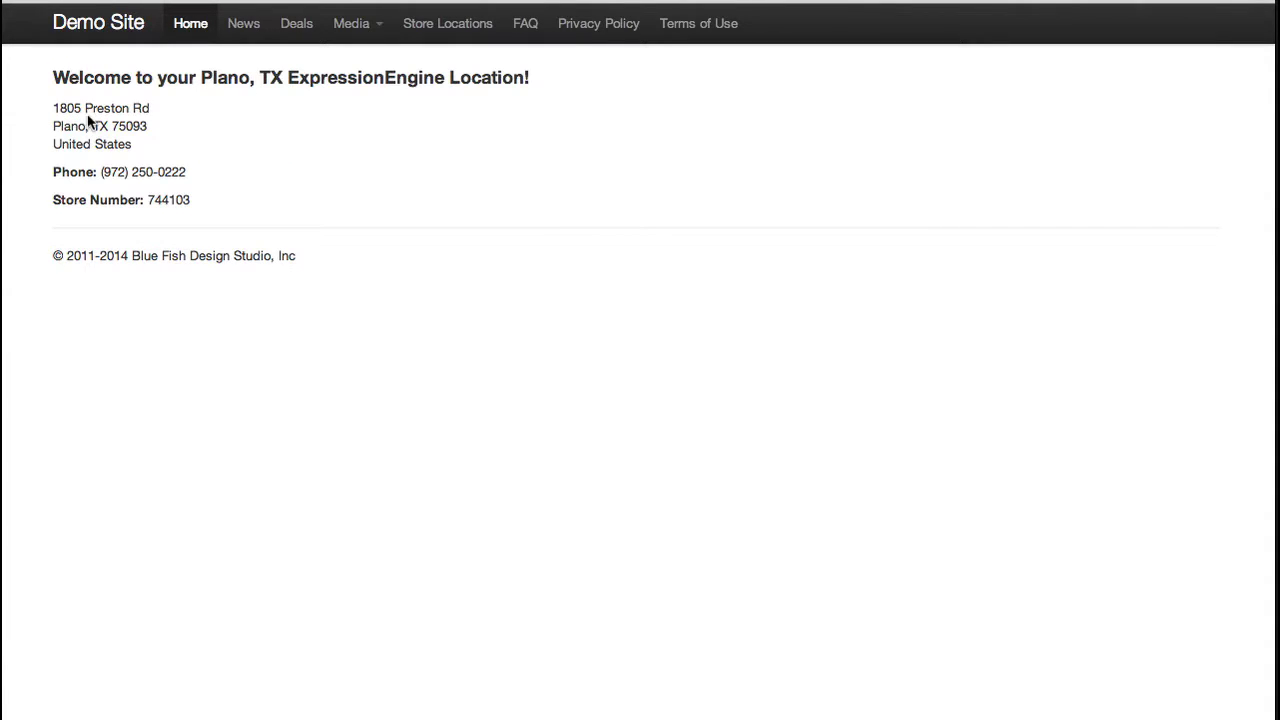
{"action": "left_click_drag", "start_coordinate": [108, 171], "coordinate": [185, 208]}
{"action": "left_click_drag", "start_coordinate": [203, 79], "coordinate": [283, 78]}
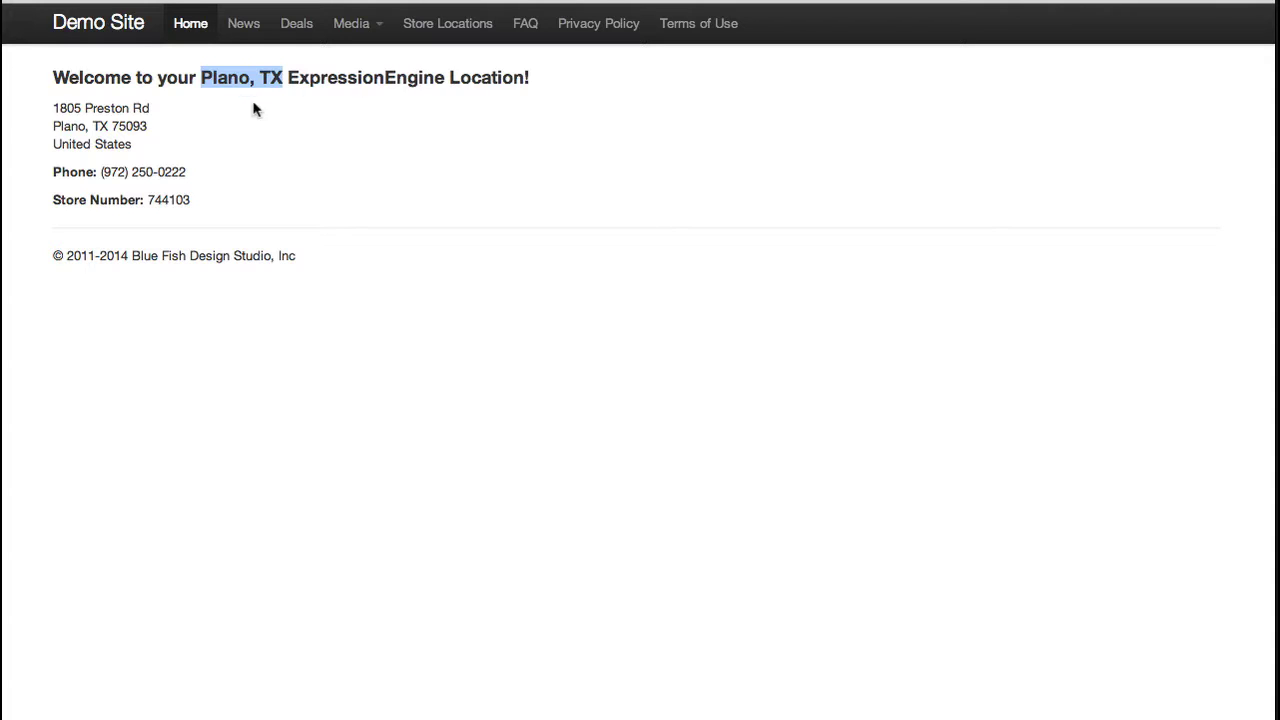
Step: Open the FAQ page and review its Gift Cards, Our Properties, Employment and Online Ordering sections
{"action": "left_click", "coordinate": [528, 30]}
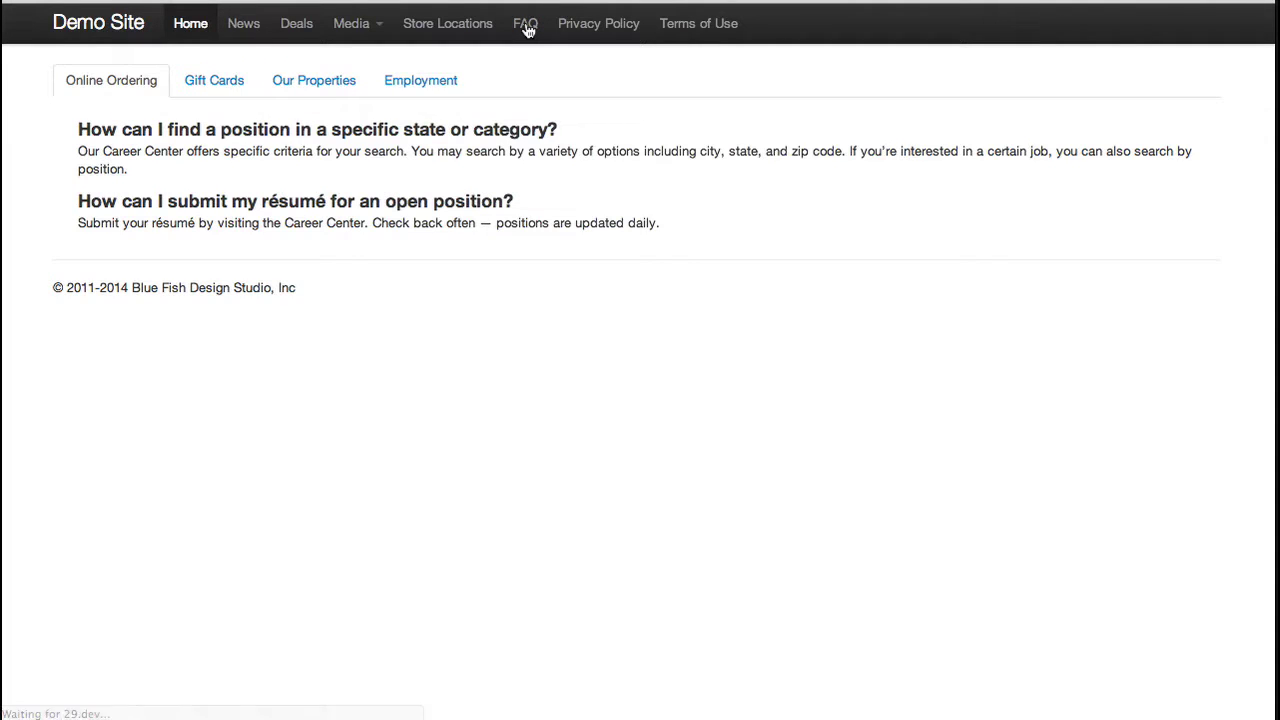
{"action": "left_click", "coordinate": [237, 85]}
{"action": "left_click", "coordinate": [303, 90]}
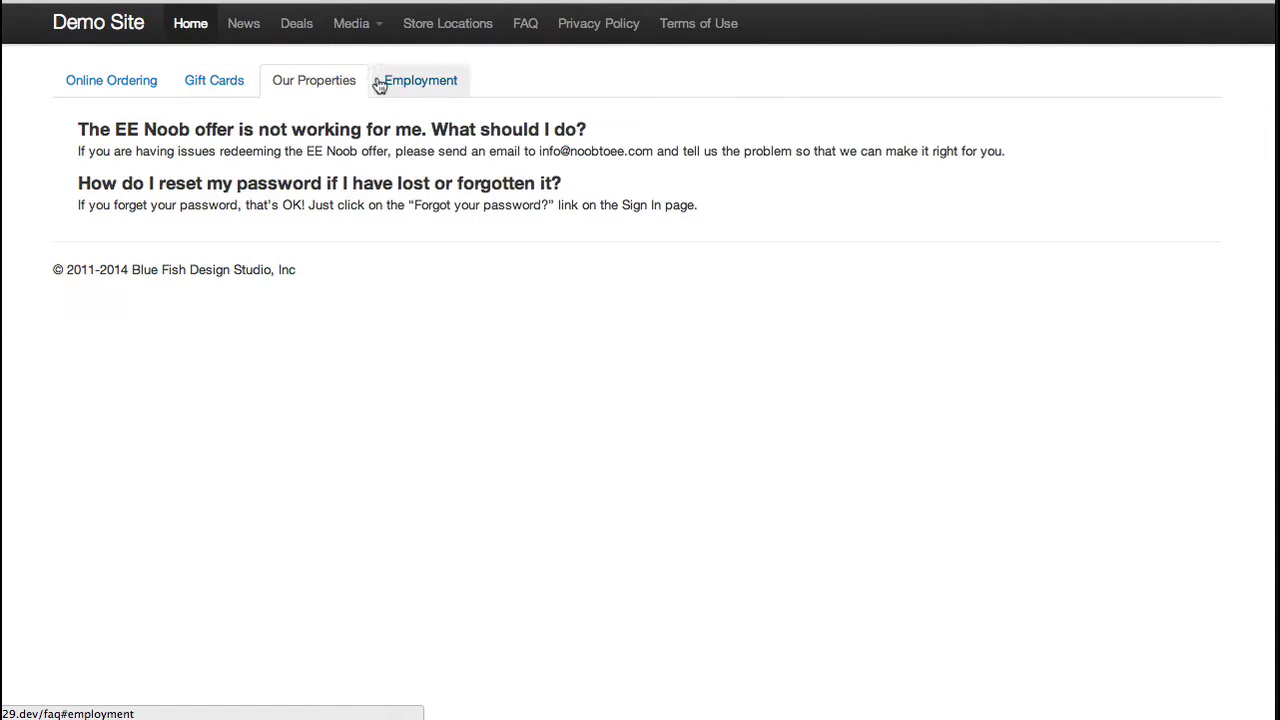
{"action": "left_click", "coordinate": [409, 86]}
{"action": "left_click", "coordinate": [135, 88]}
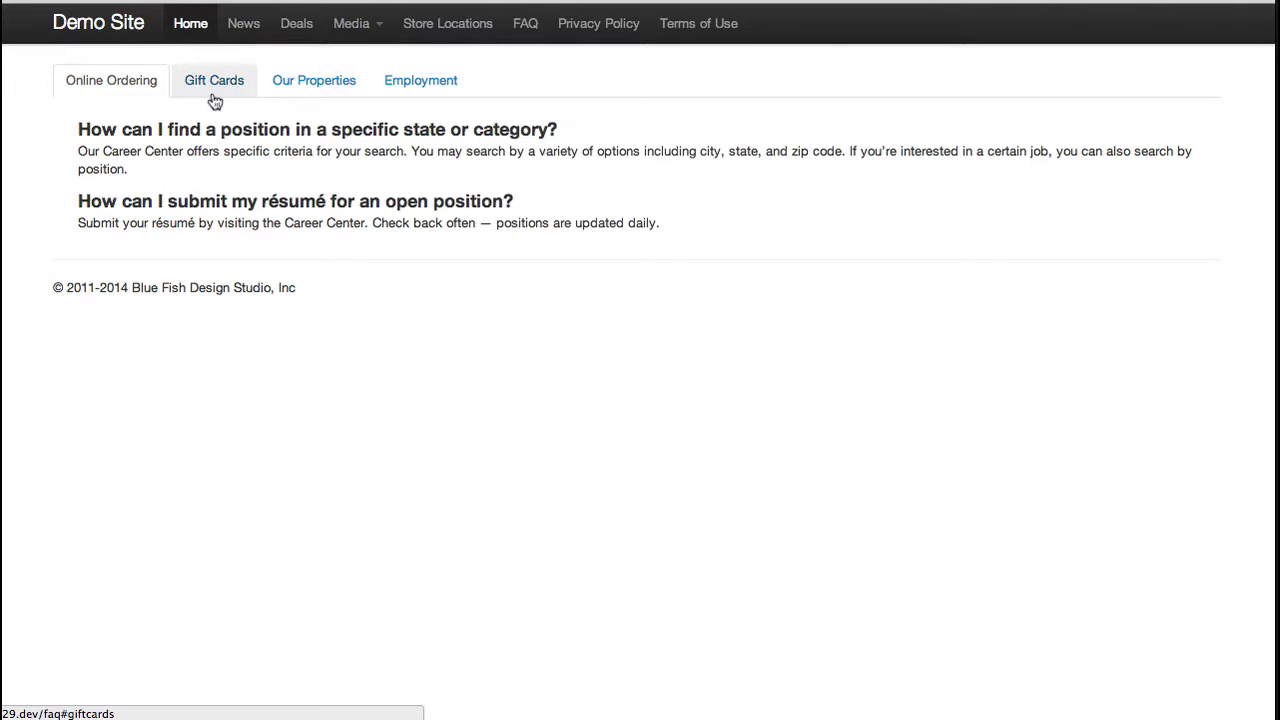
Step: View the site's Privacy Policy and Terms of Use pages
{"action": "left_click", "coordinate": [588, 32]}
{"action": "left_click", "coordinate": [686, 30]}
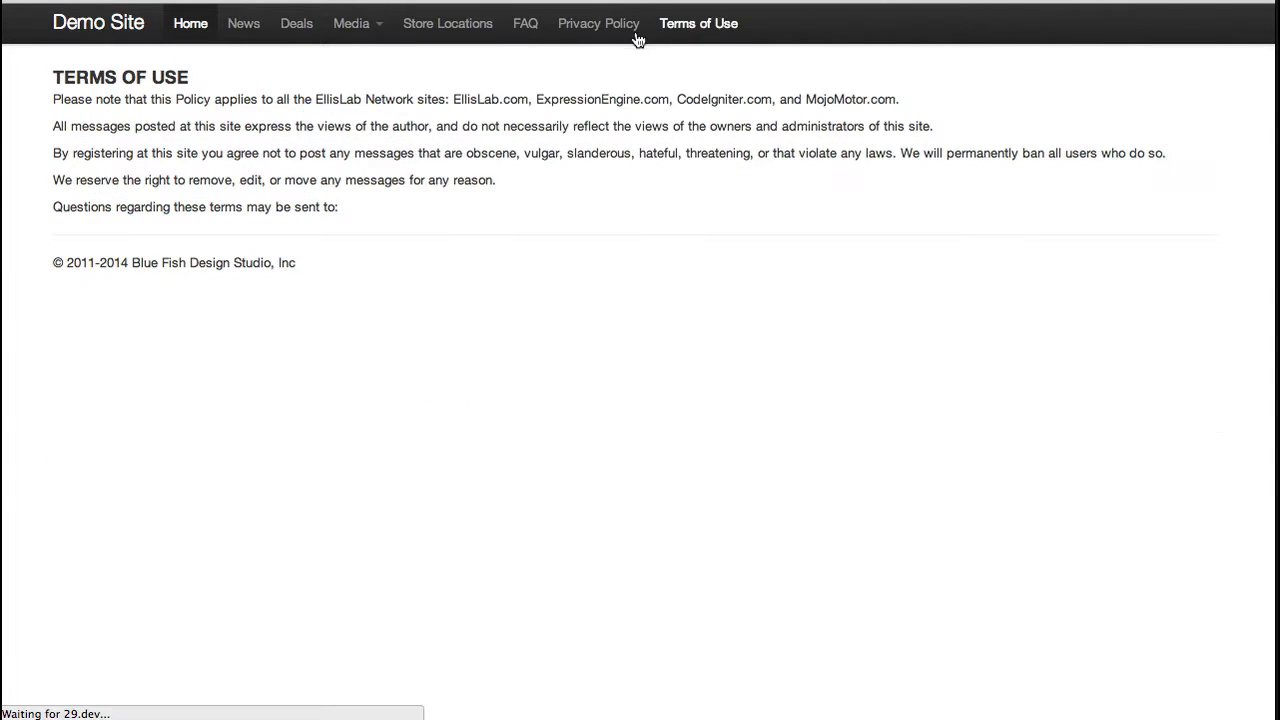
{"action": "left_click", "coordinate": [604, 36]}
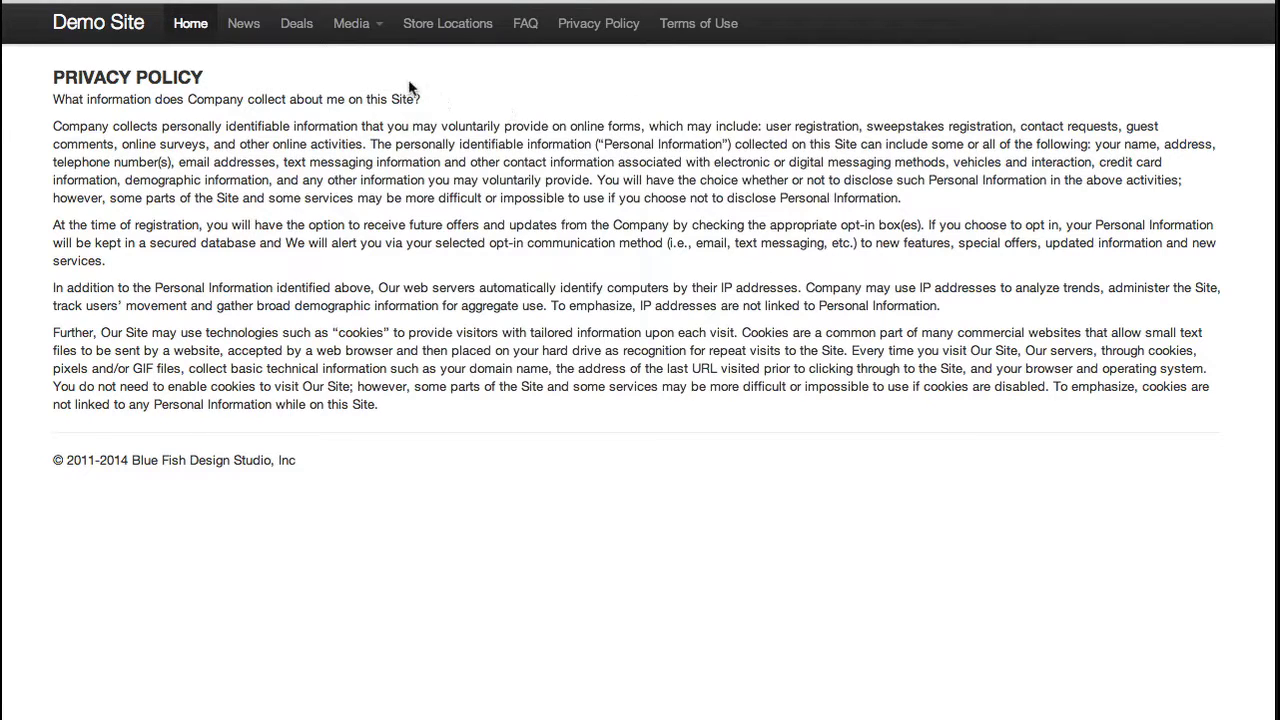
{"action": "left_click", "coordinate": [668, 30]}
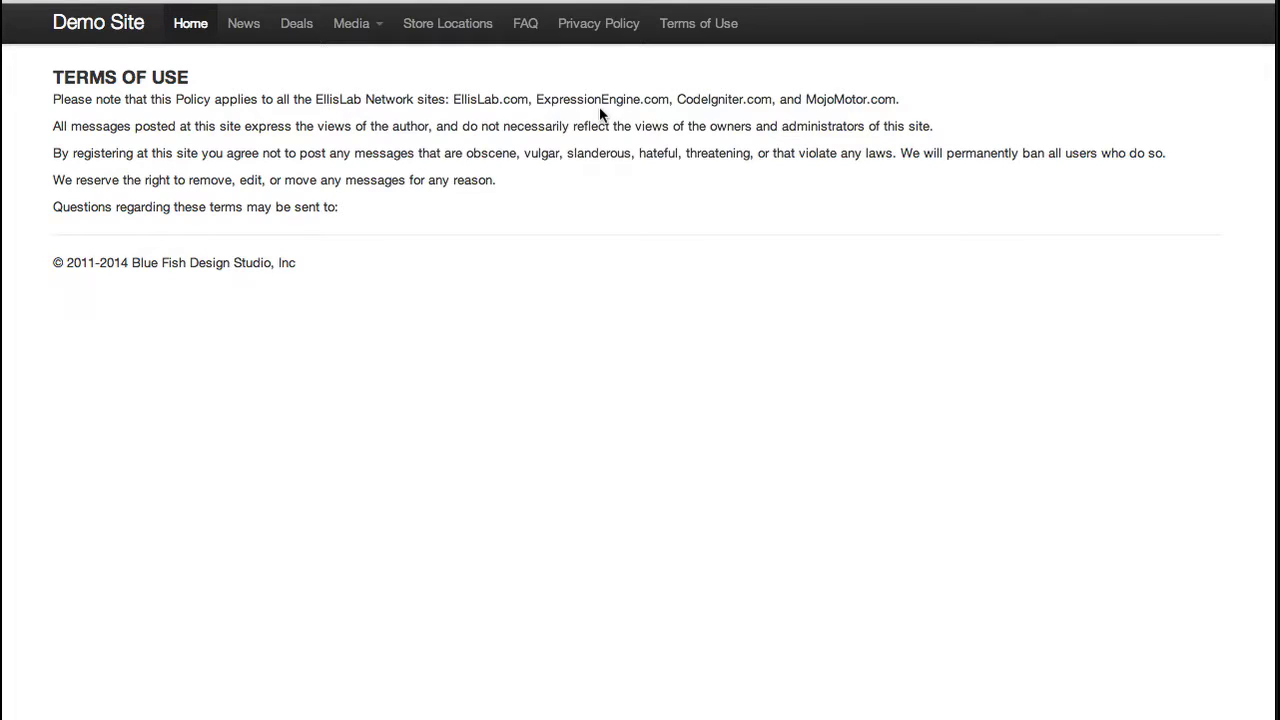
Step: Return to the demo site's home page, look over its banner and article teasers, and open the Deals page
{"action": "left_click", "coordinate": [66, 30]}
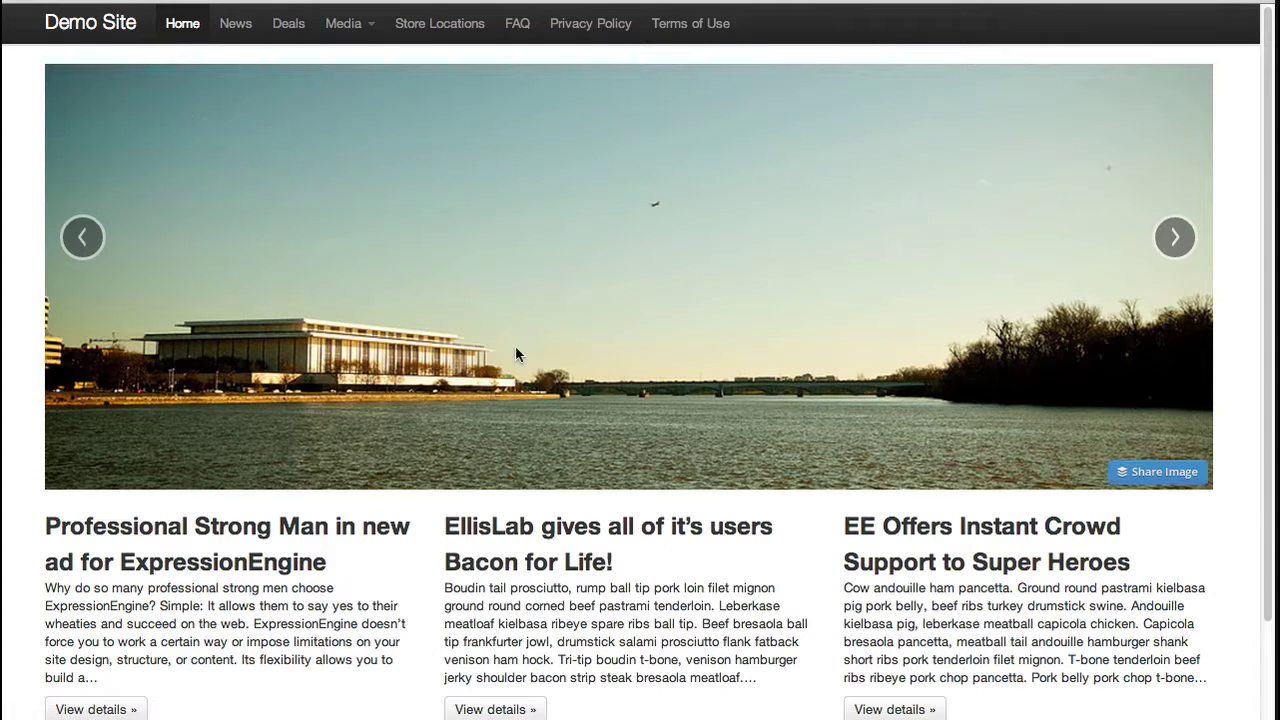
{"action": "scroll", "coordinate": [516, 348], "scroll_direction": "down", "scroll_amount": 3}
{"action": "scroll", "coordinate": [579, 446], "scroll_direction": "up", "scroll_amount": 3}
{"action": "left_click", "coordinate": [289, 23]}
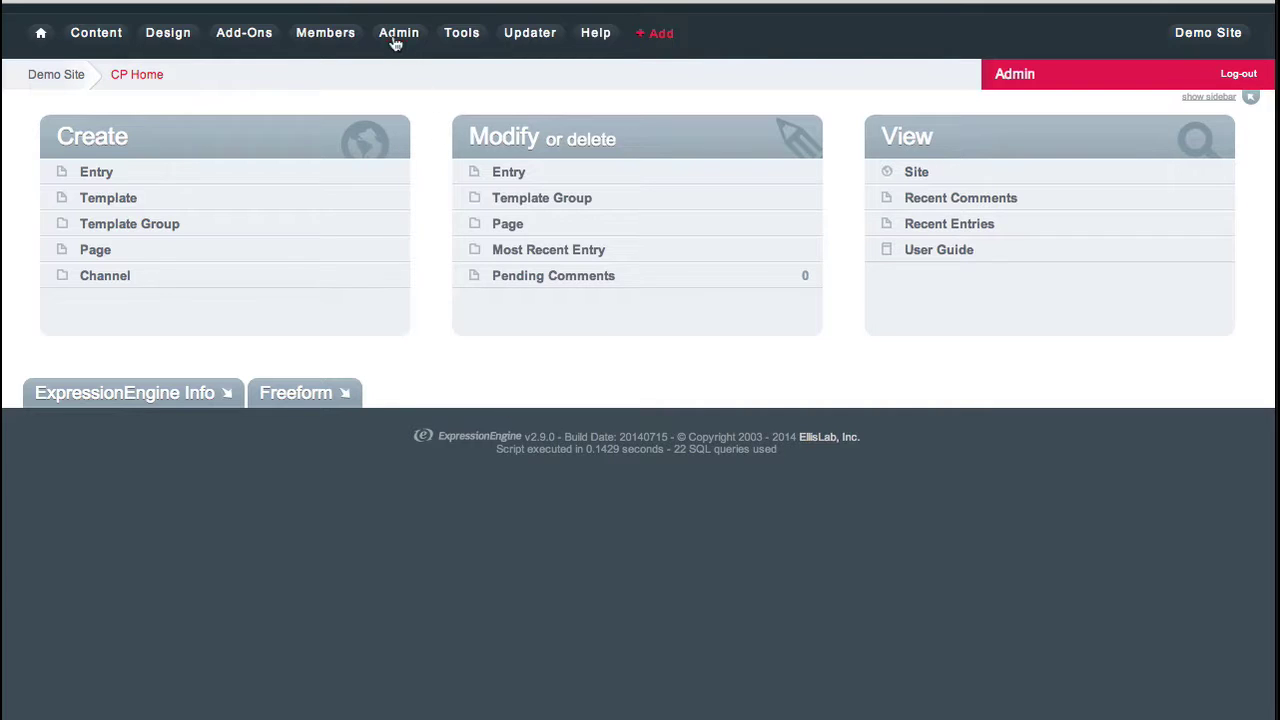
Step: Open the Channels list in the ExpressionEngine control panel and compare it with the demo site's Media navigation entries
{"action": "mouse_move", "coordinate": [394, 40]}
{"action": "mouse_move", "coordinate": [403, 74]}
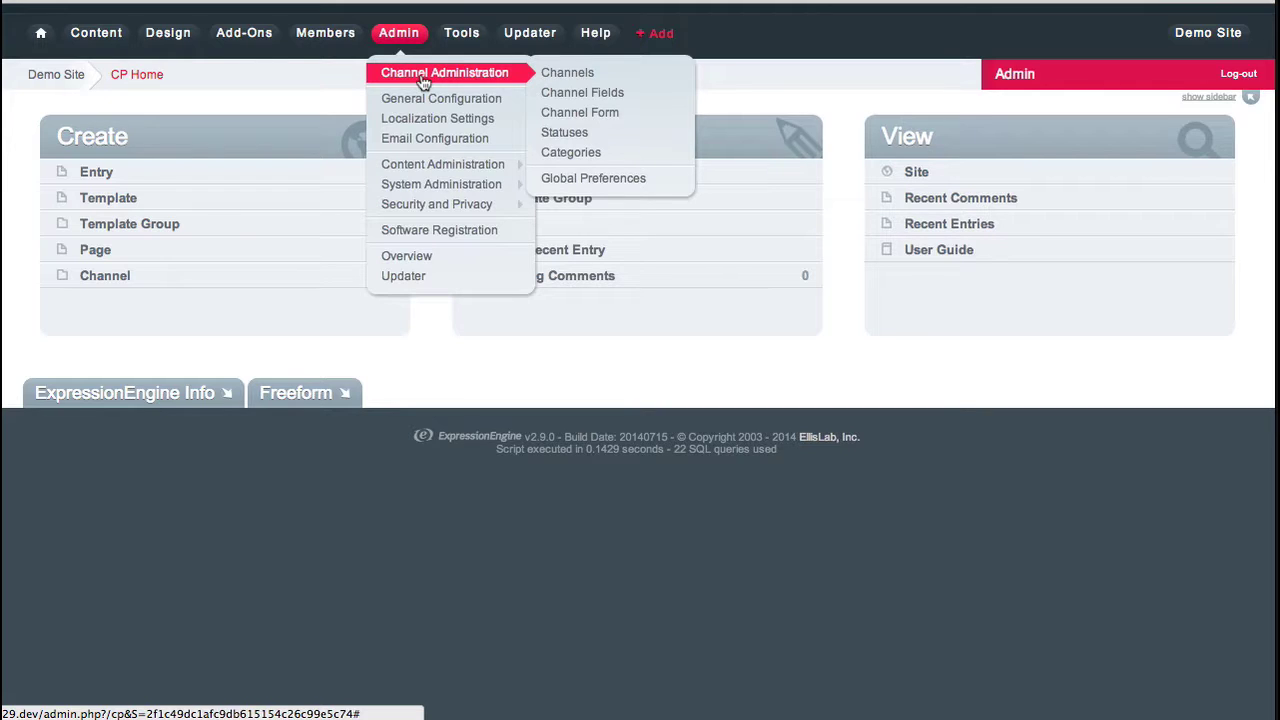
{"action": "left_click", "coordinate": [577, 71]}
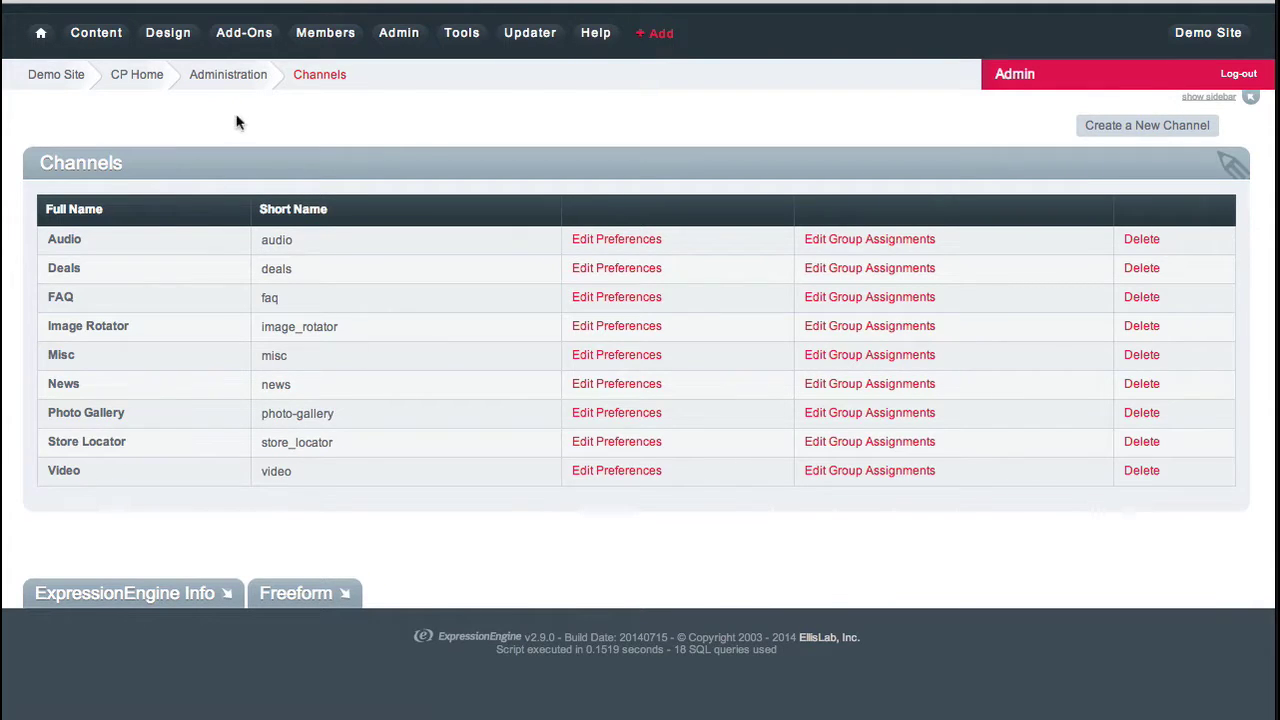
{"action": "key", "text": "ctrl+Tab"}
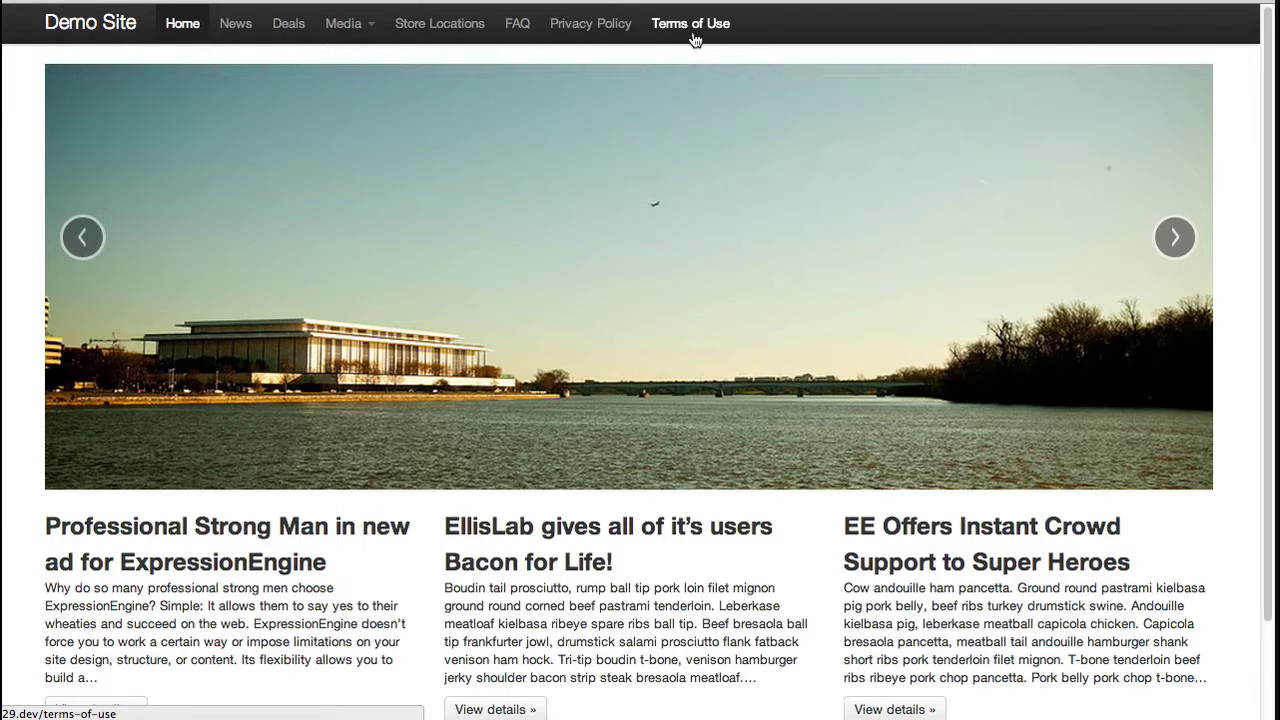
{"action": "left_click", "coordinate": [364, 38]}
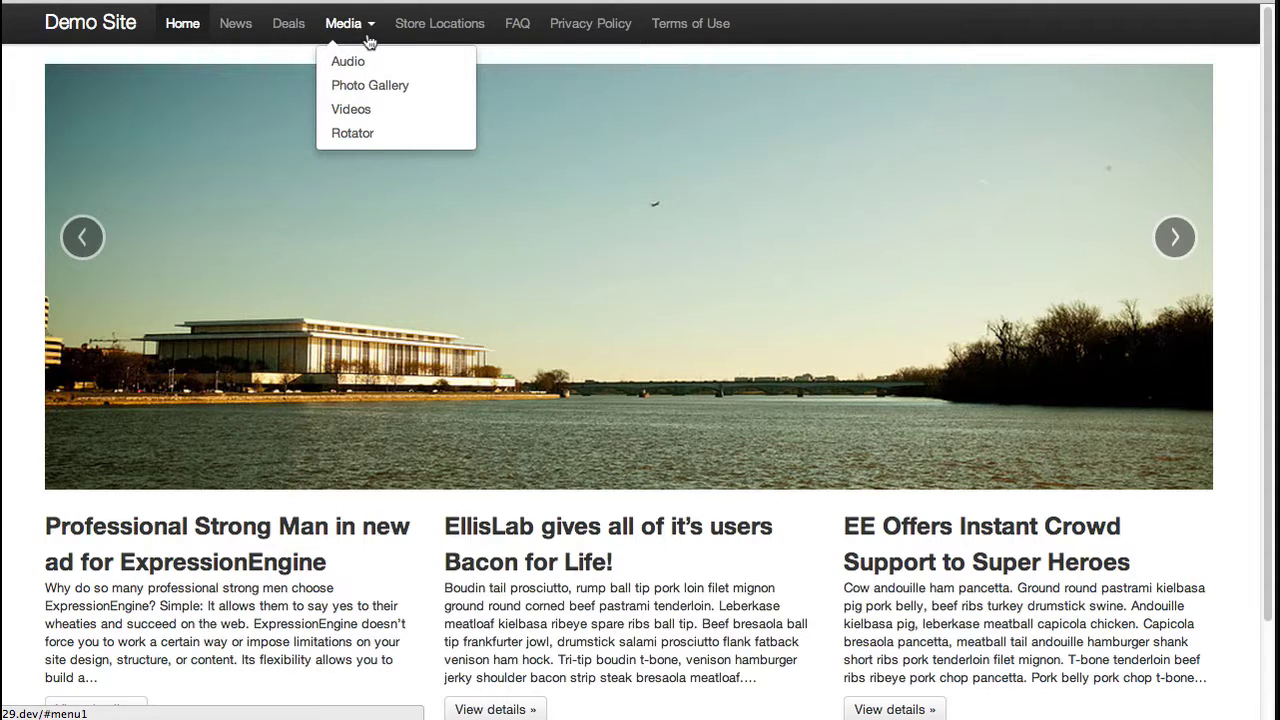
{"action": "key", "text": "ctrl+Tab"}
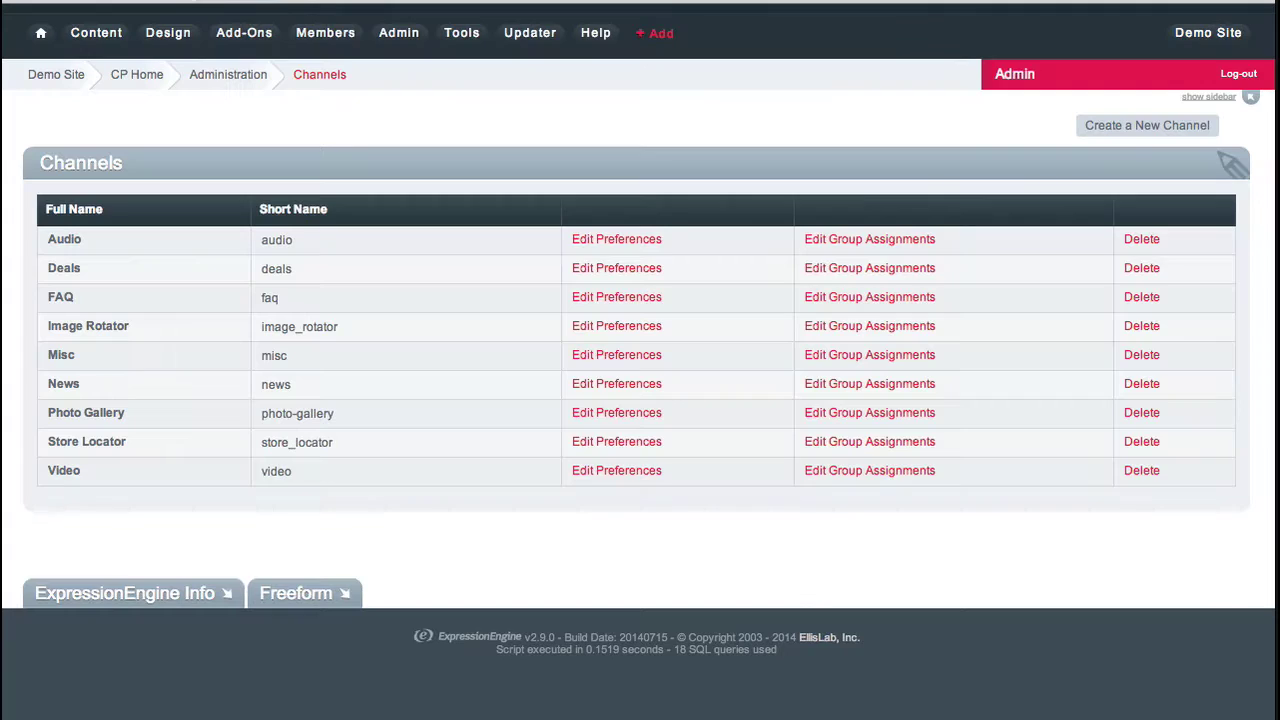
Step: Open the Channel Fields groups and examine the fields of the Audio, Deals and Store Locator groups
{"action": "left_click", "coordinate": [396, 46]}
{"action": "mouse_move", "coordinate": [406, 76]}
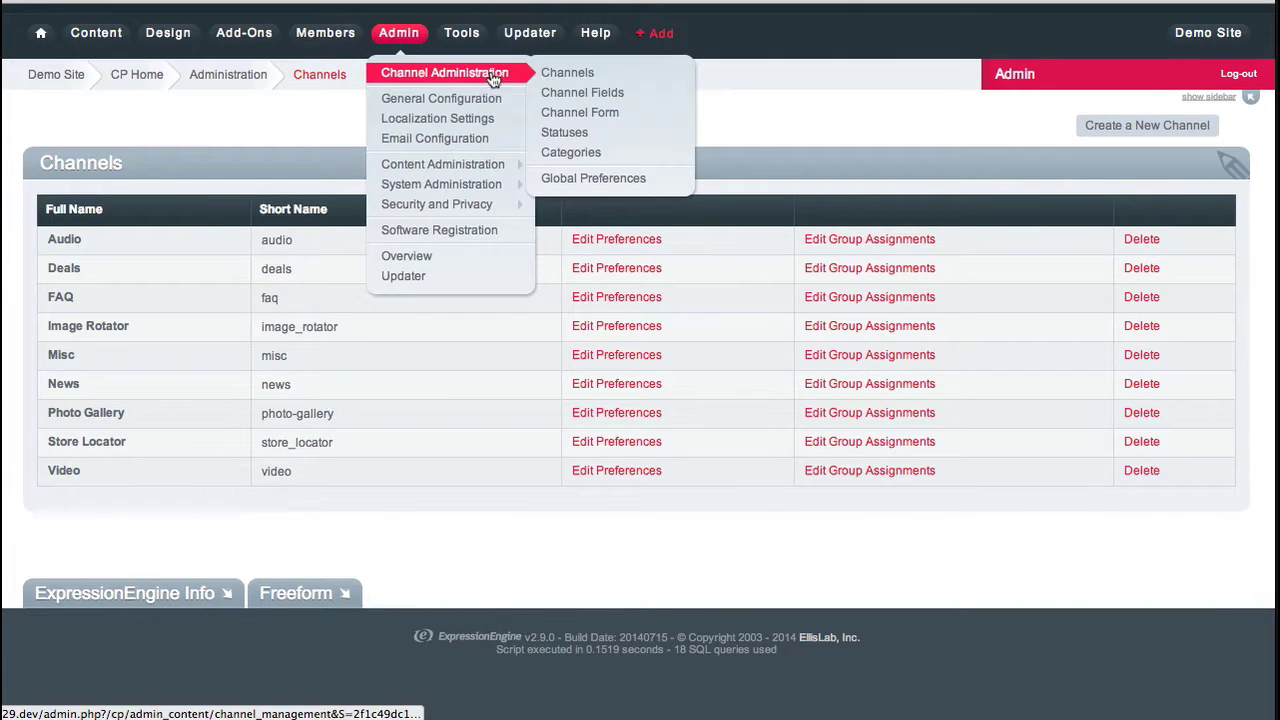
{"action": "left_click", "coordinate": [572, 93]}
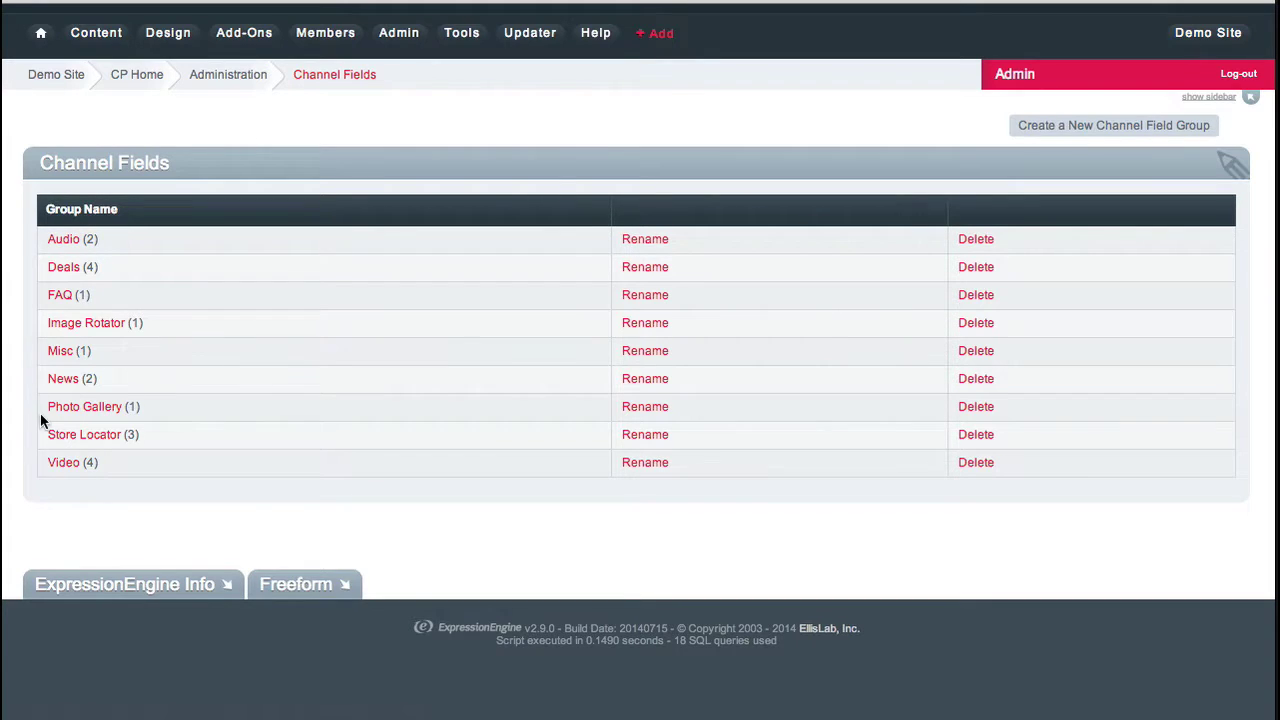
{"action": "left_click", "coordinate": [63, 240]}
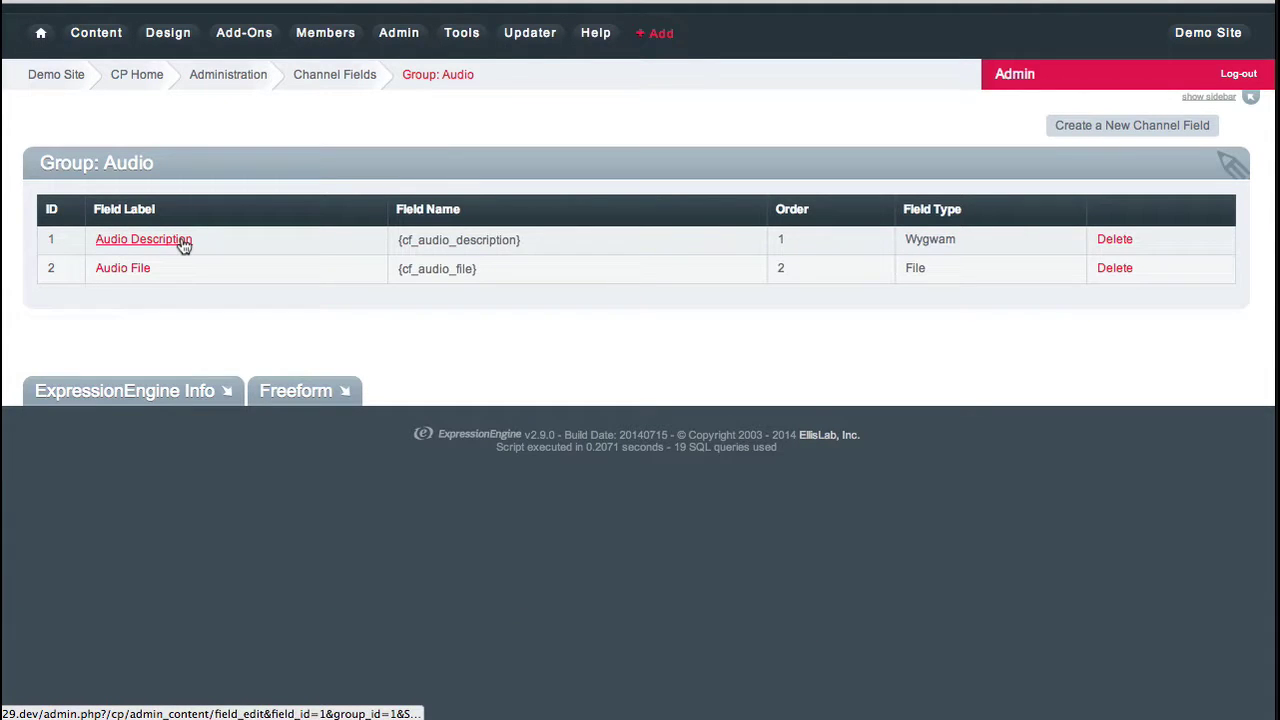
{"action": "left_click", "coordinate": [335, 78]}
{"action": "left_click", "coordinate": [56, 268]}
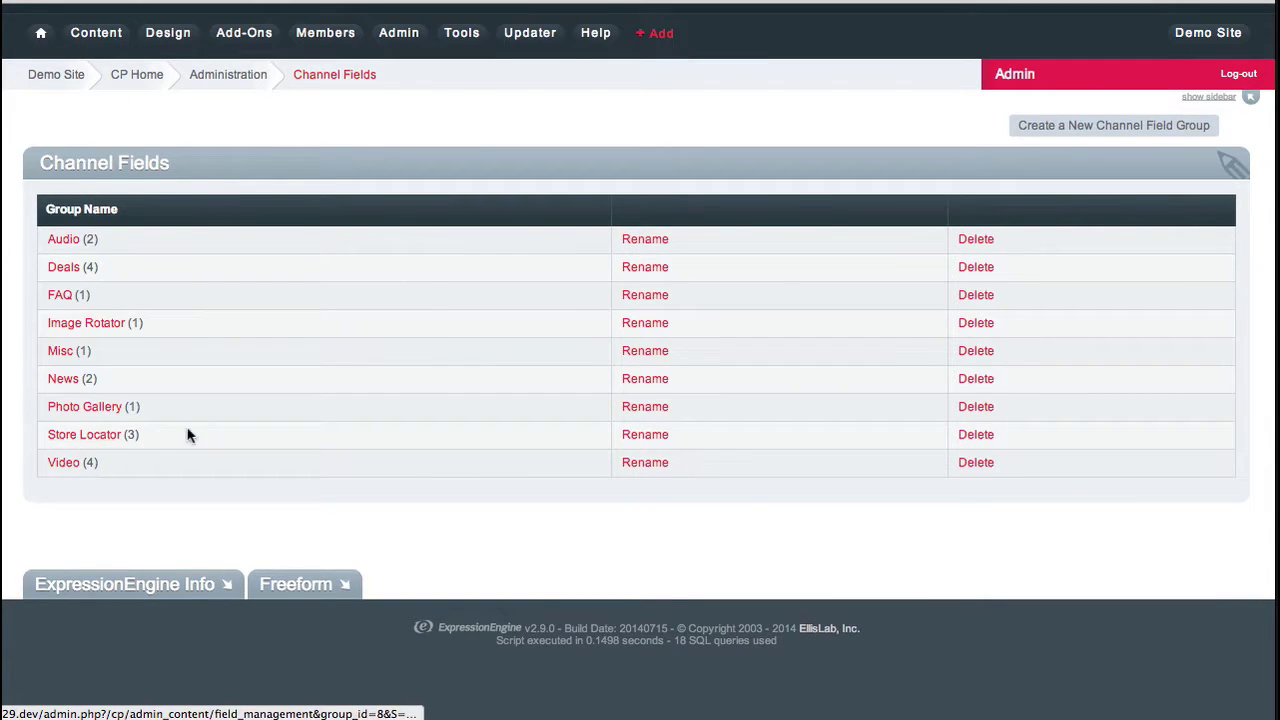
{"action": "left_click", "coordinate": [188, 434]}
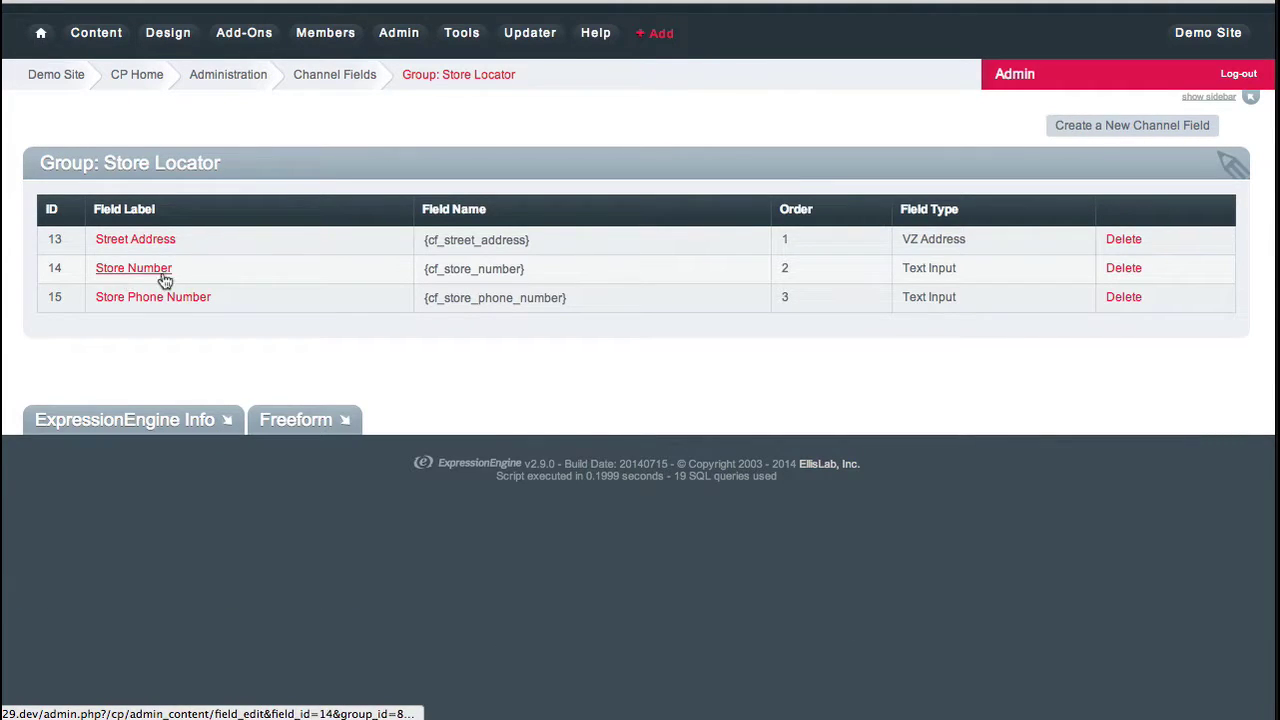
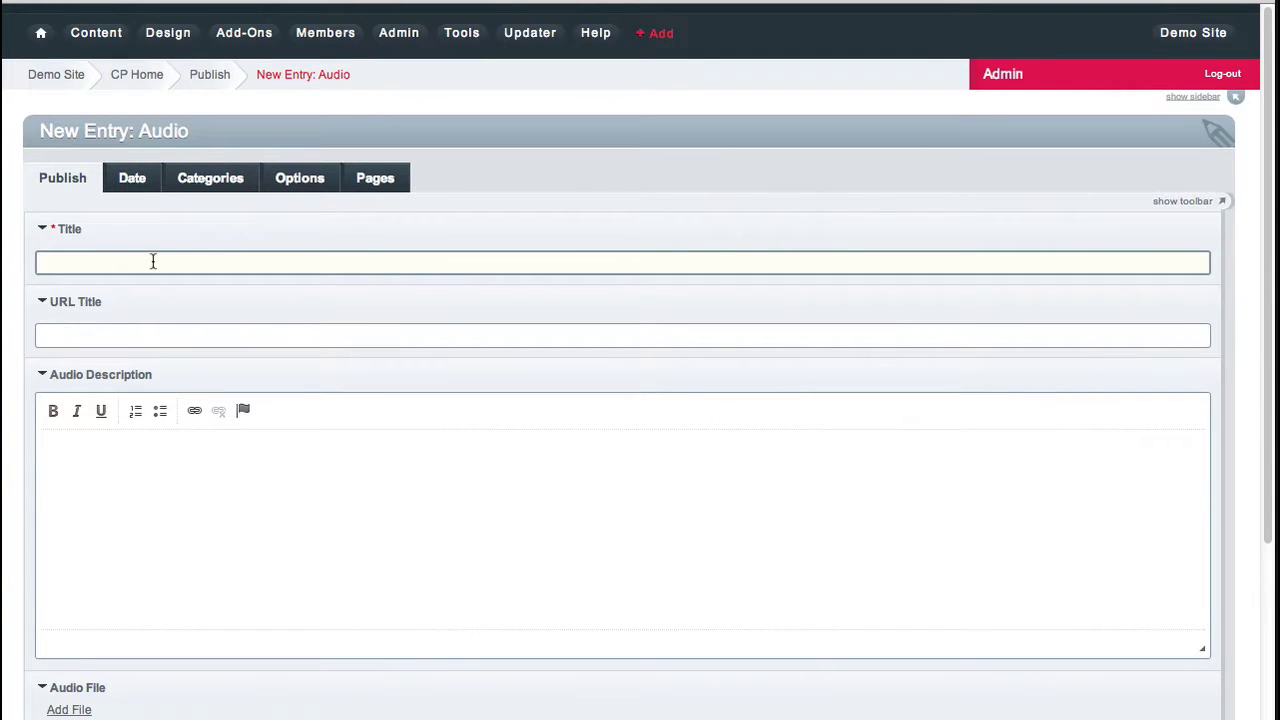
Step: Examine the new Audio entry form, including its Audio Description and Audio File fields
{"action": "scroll", "coordinate": [151, 262], "scroll_direction": "down", "scroll_amount": 1}
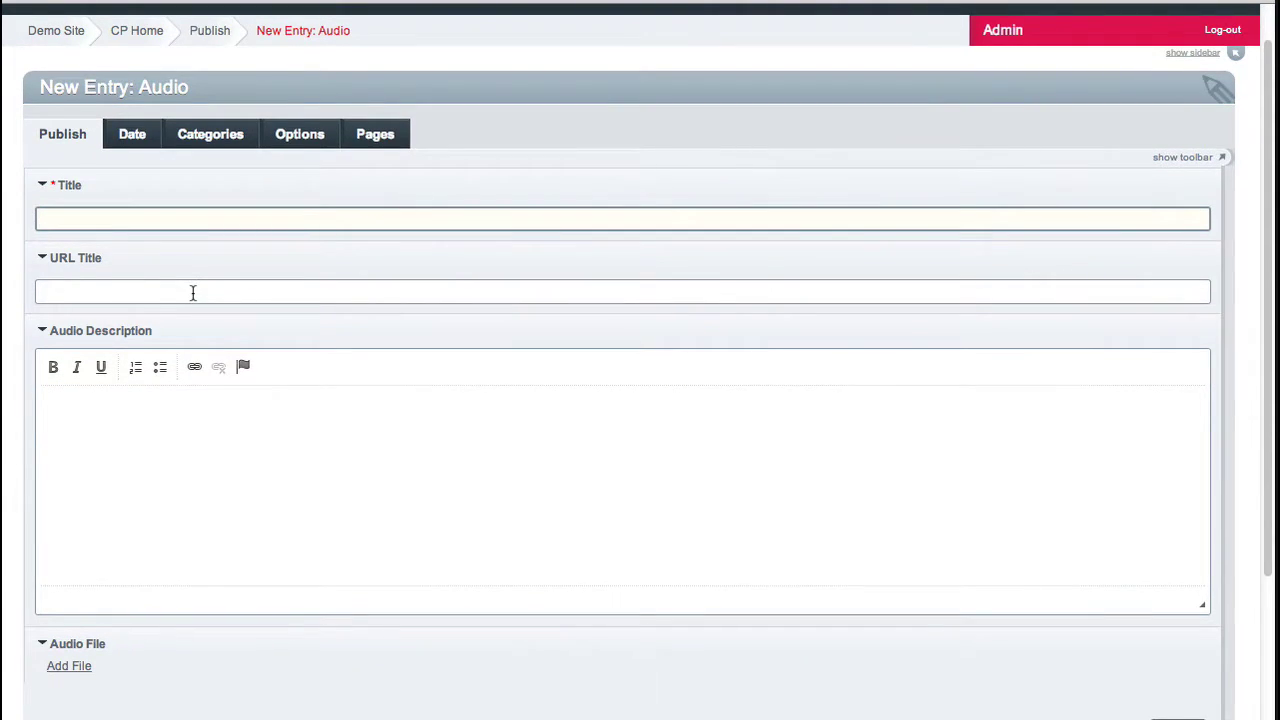
{"action": "scroll", "coordinate": [193, 292], "scroll_direction": "down", "scroll_amount": 4}
{"action": "left_click", "coordinate": [180, 274]}
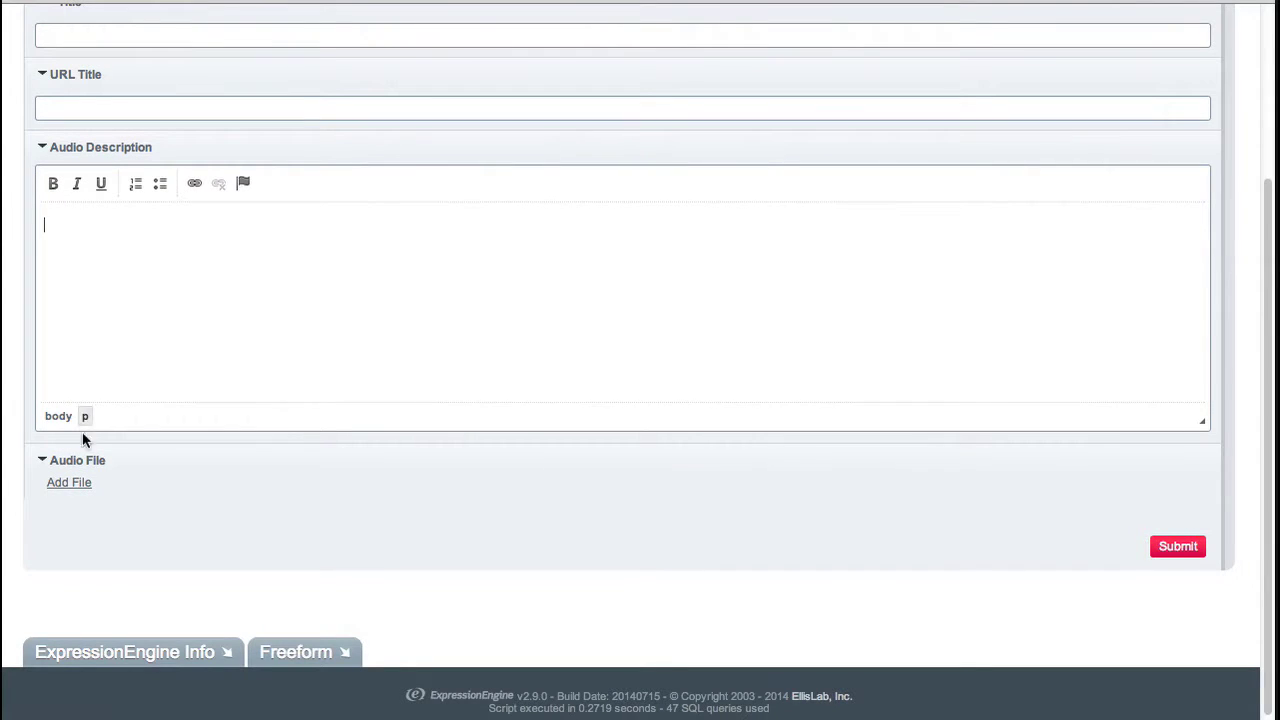
{"action": "left_click", "coordinate": [69, 483]}
Step: Open a new Deals entry form and examine its image, description, limitations and price fields
{"action": "mouse_move", "coordinate": [100, 40]}
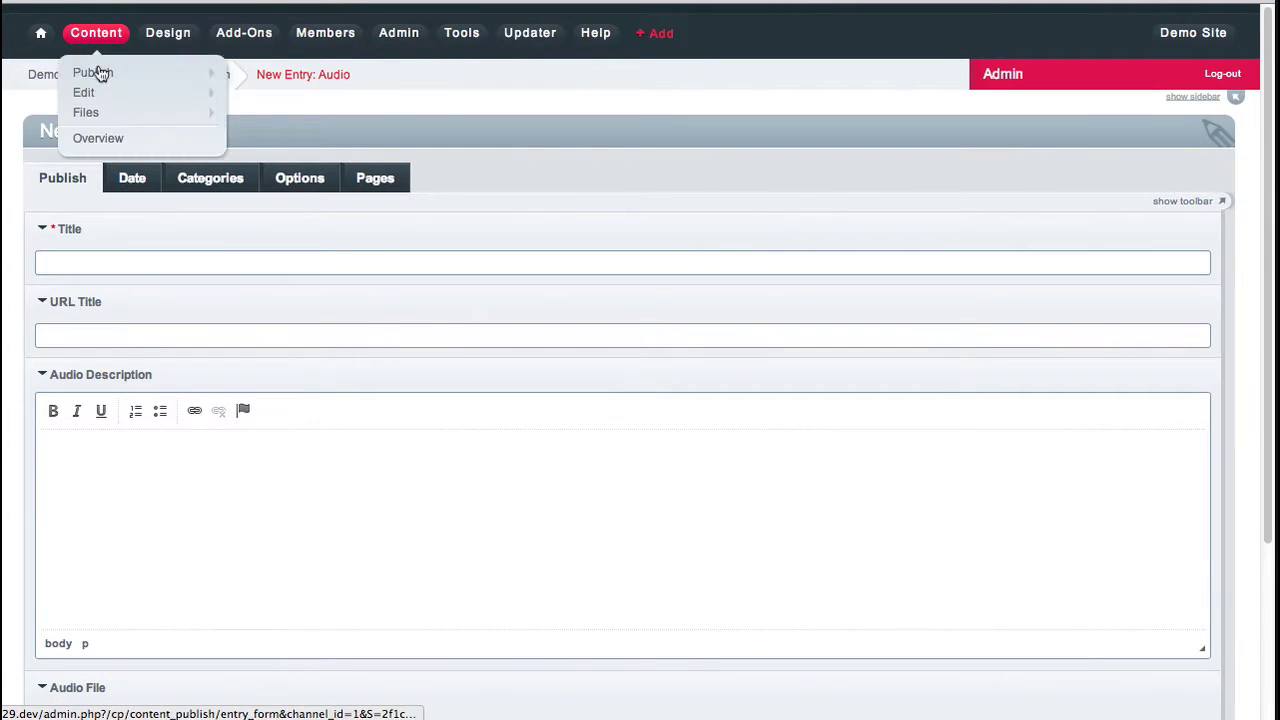
{"action": "mouse_move", "coordinate": [160, 77]}
{"action": "left_click", "coordinate": [250, 93]}
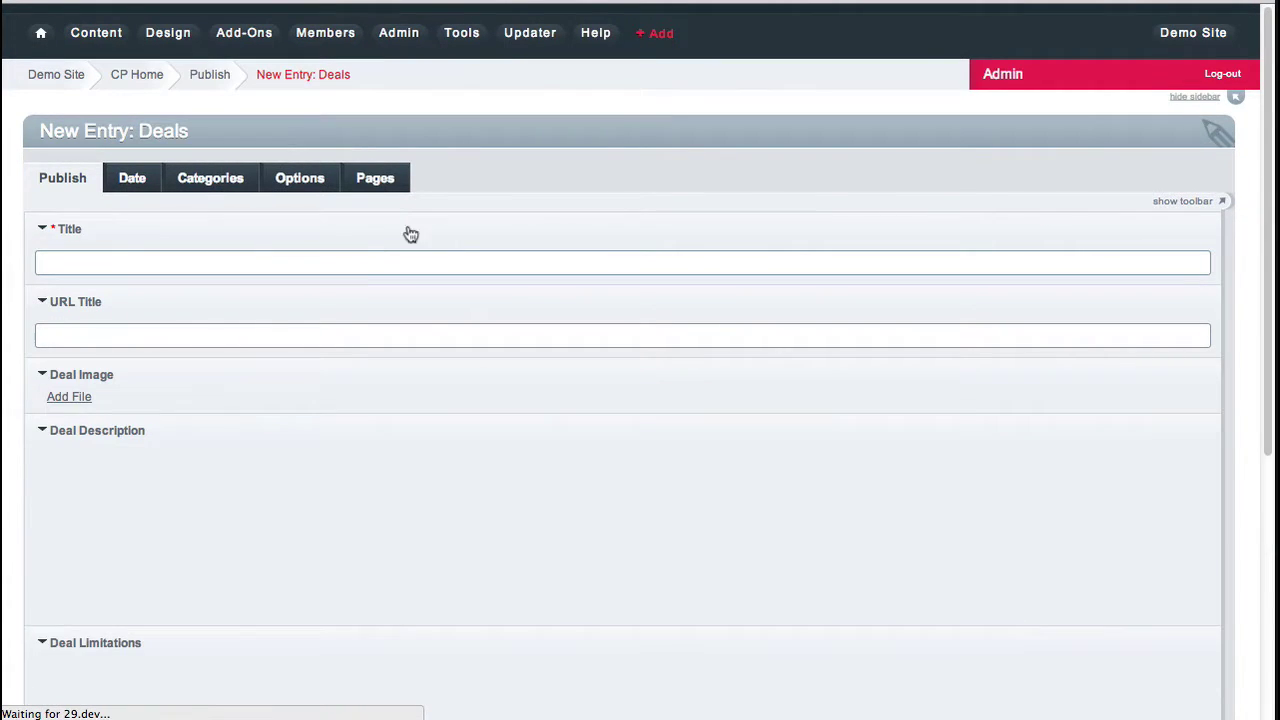
{"action": "scroll", "coordinate": [286, 300], "scroll_direction": "down", "scroll_amount": 1}
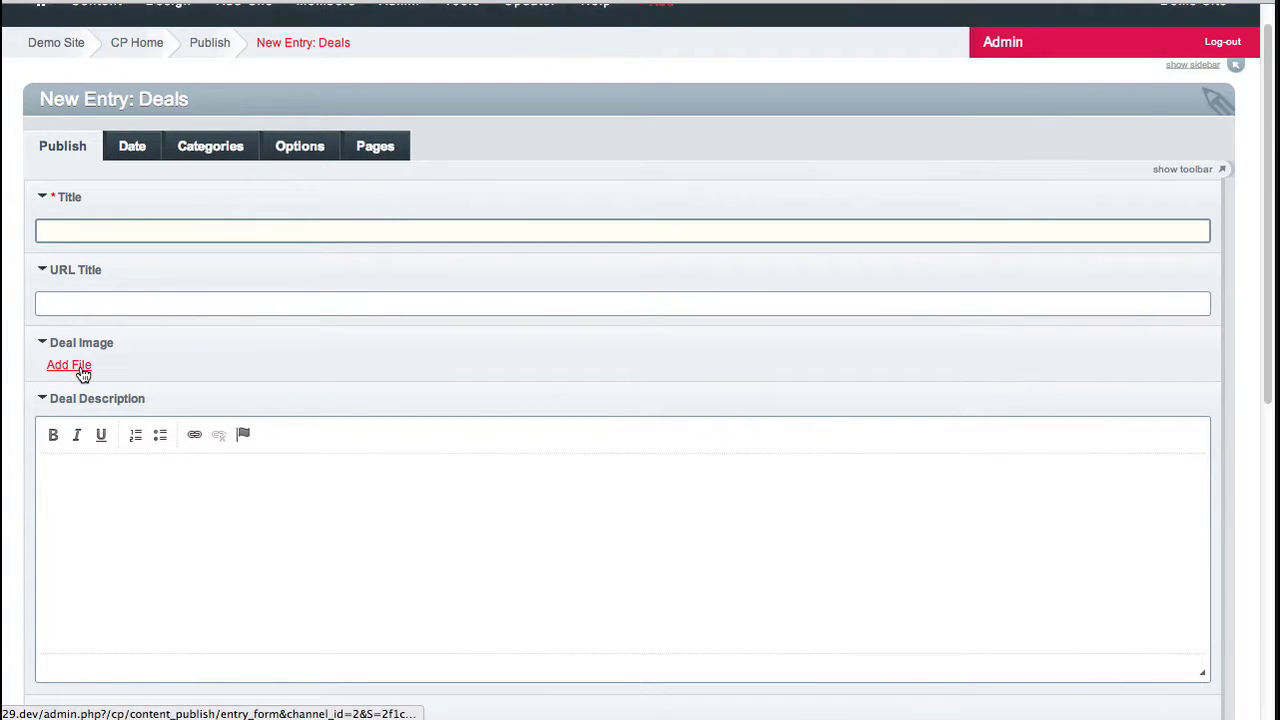
{"action": "scroll", "coordinate": [80, 366], "scroll_direction": "down", "scroll_amount": 2}
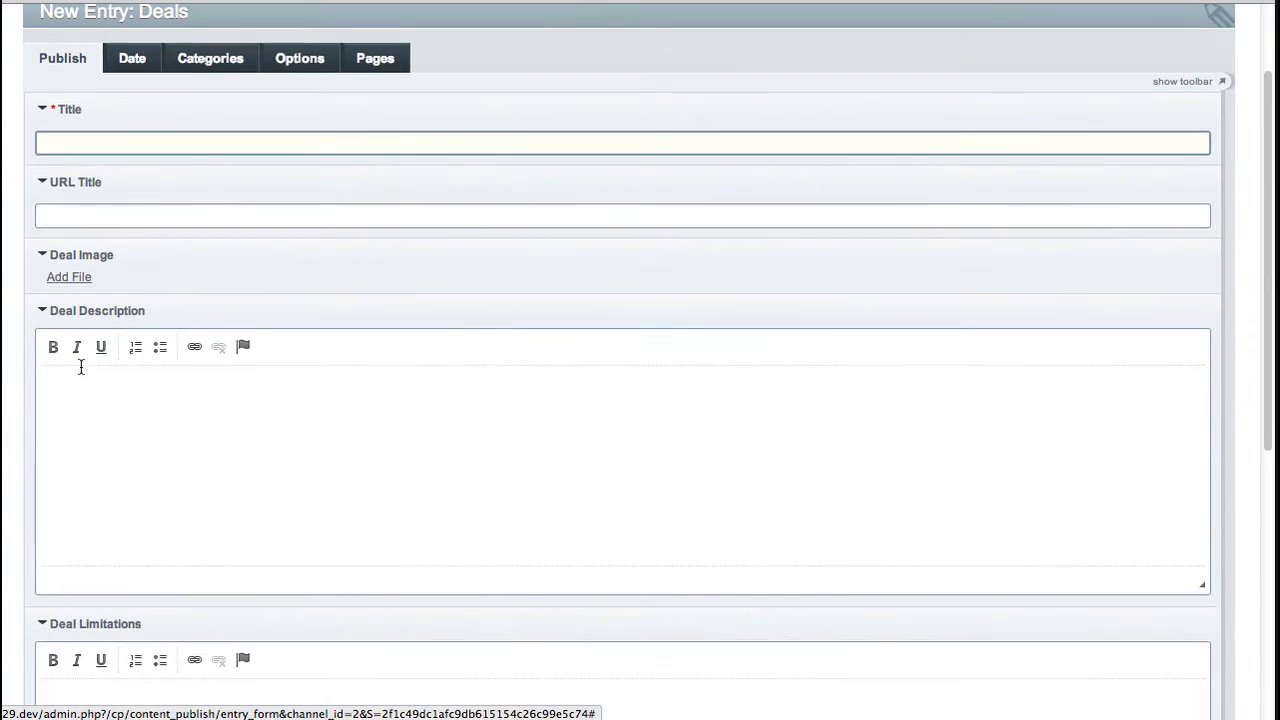
{"action": "left_click", "coordinate": [103, 431]}
{"action": "scroll", "coordinate": [103, 431], "scroll_direction": "down", "scroll_amount": 4}
{"action": "left_click", "coordinate": [104, 432]}
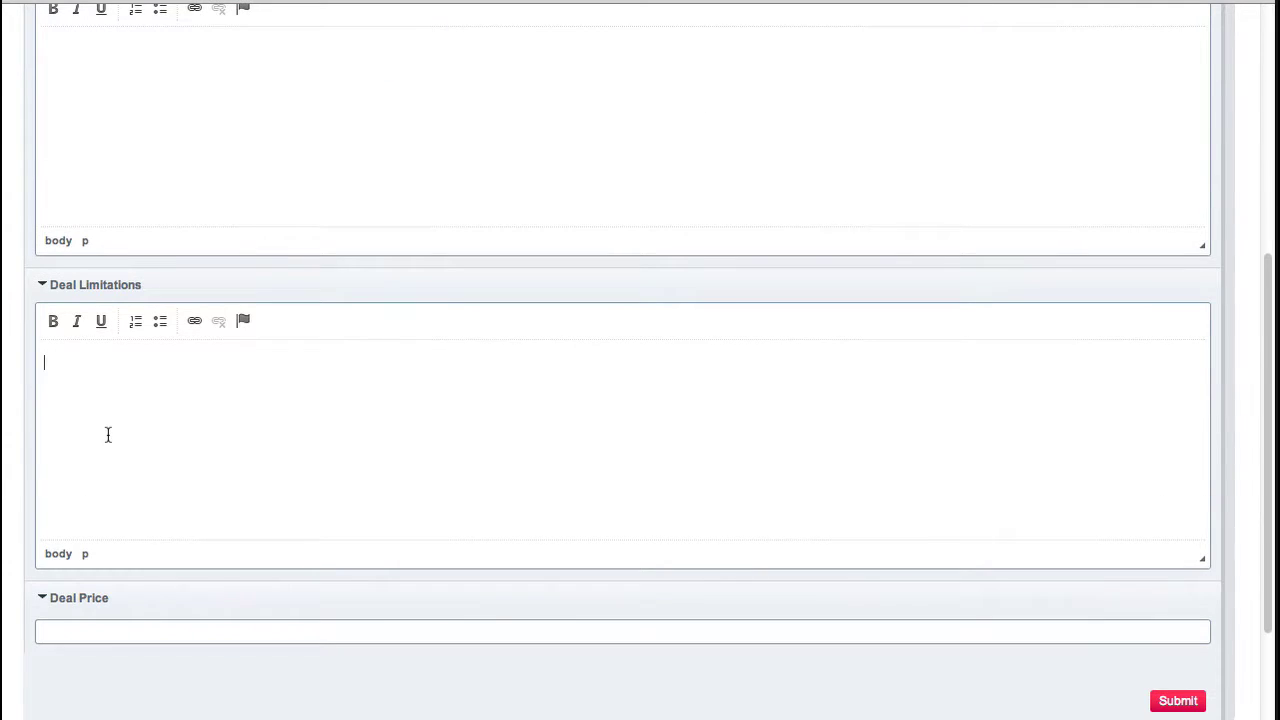
{"action": "left_click", "coordinate": [105, 633]}
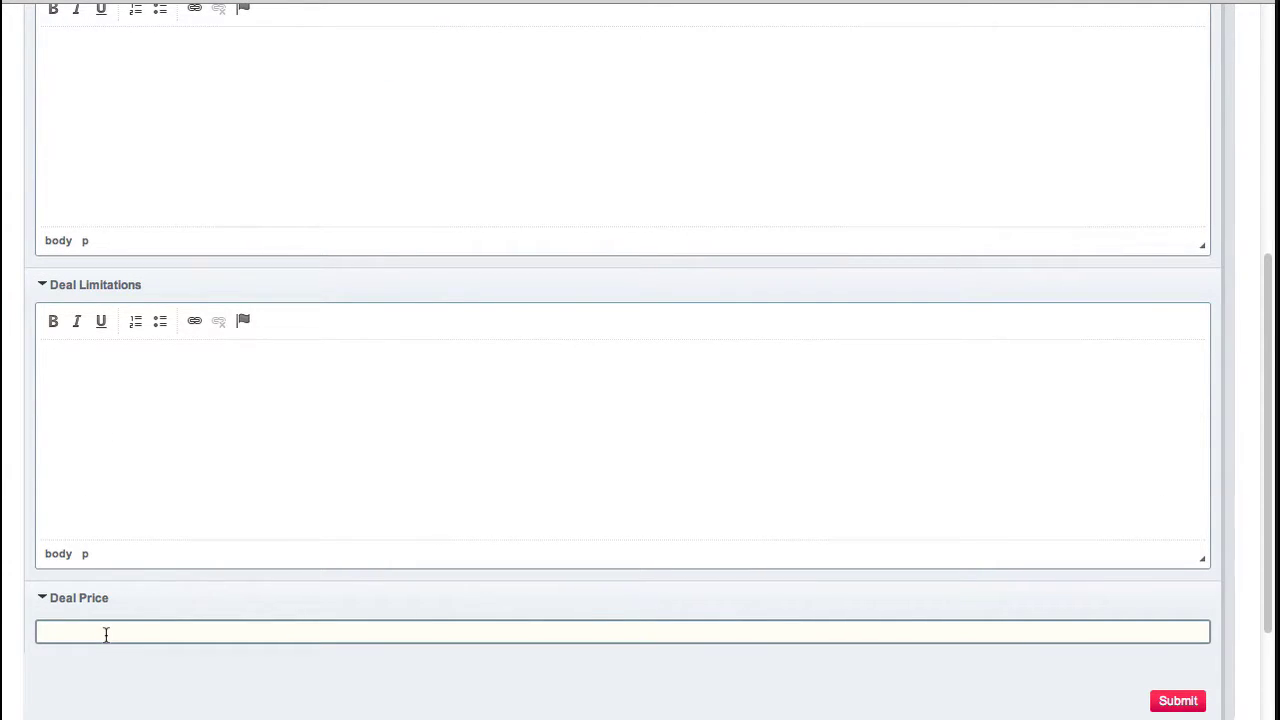
Step: Open a new entry form for the Store Locator channel
{"action": "scroll", "coordinate": [105, 633], "scroll_direction": "up", "scroll_amount": 8}
{"action": "mouse_move", "coordinate": [92, 40]}
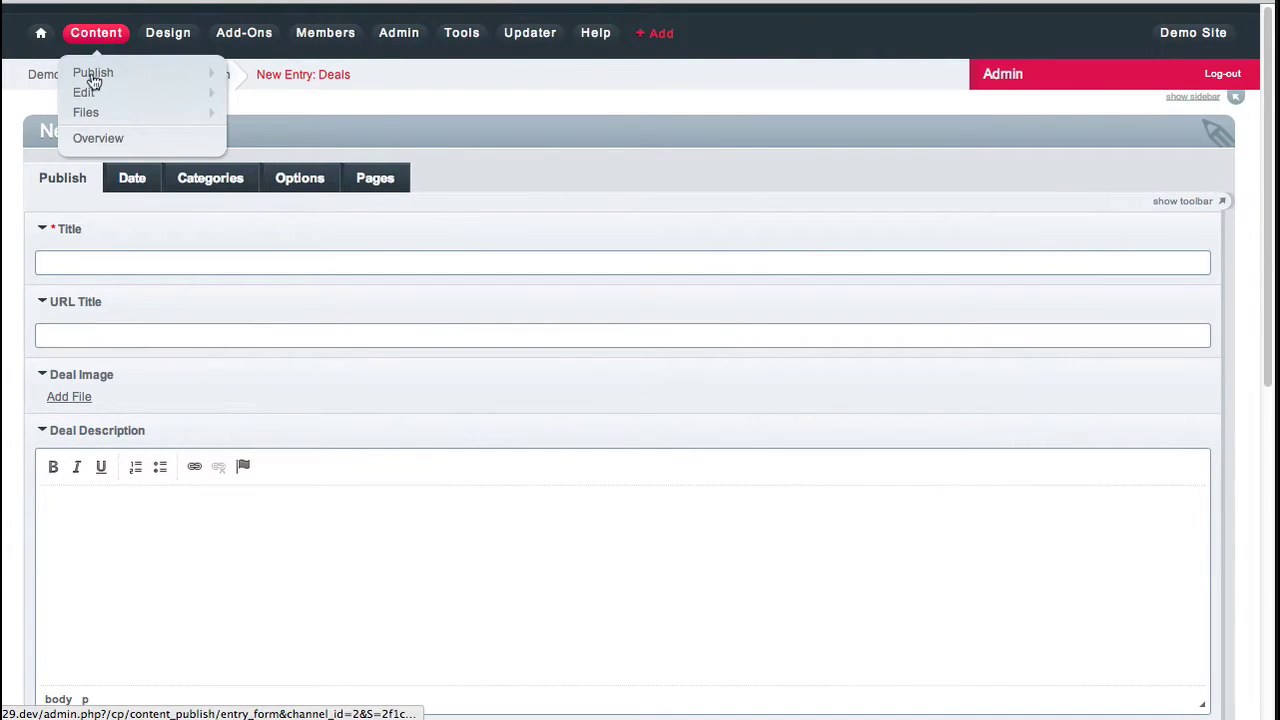
{"action": "mouse_move", "coordinate": [206, 78]}
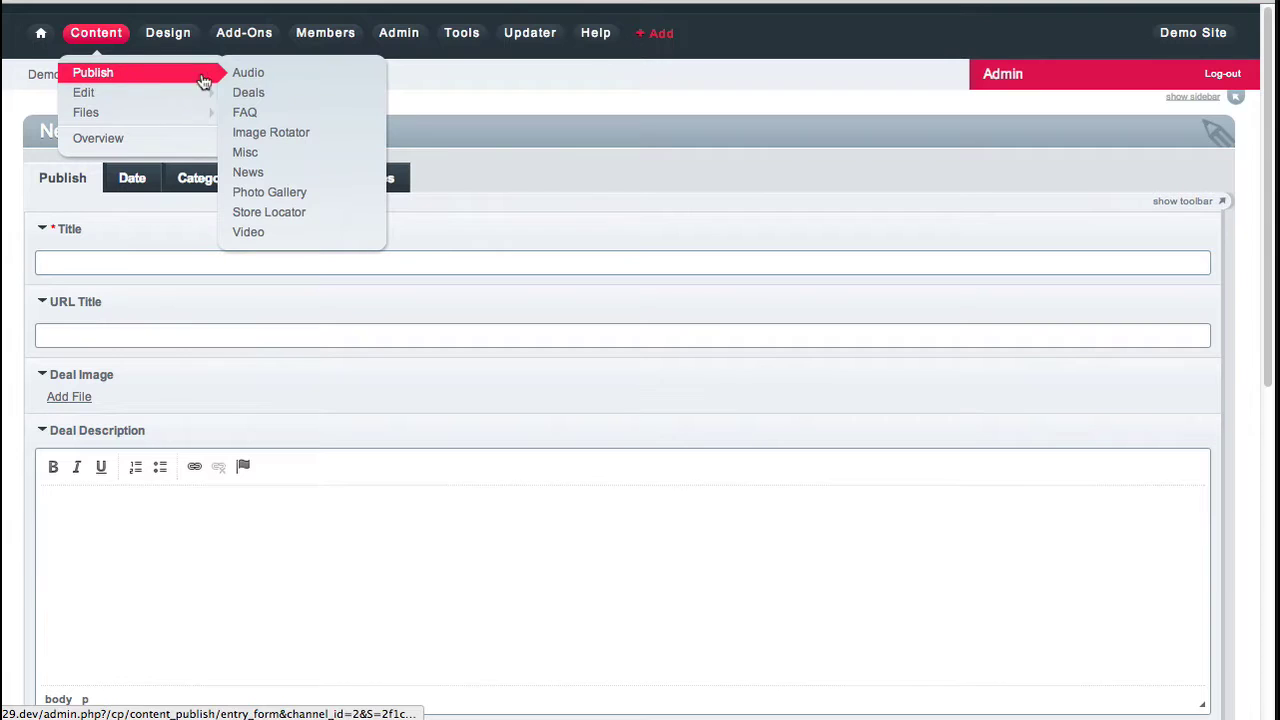
{"action": "left_click", "coordinate": [270, 213]}
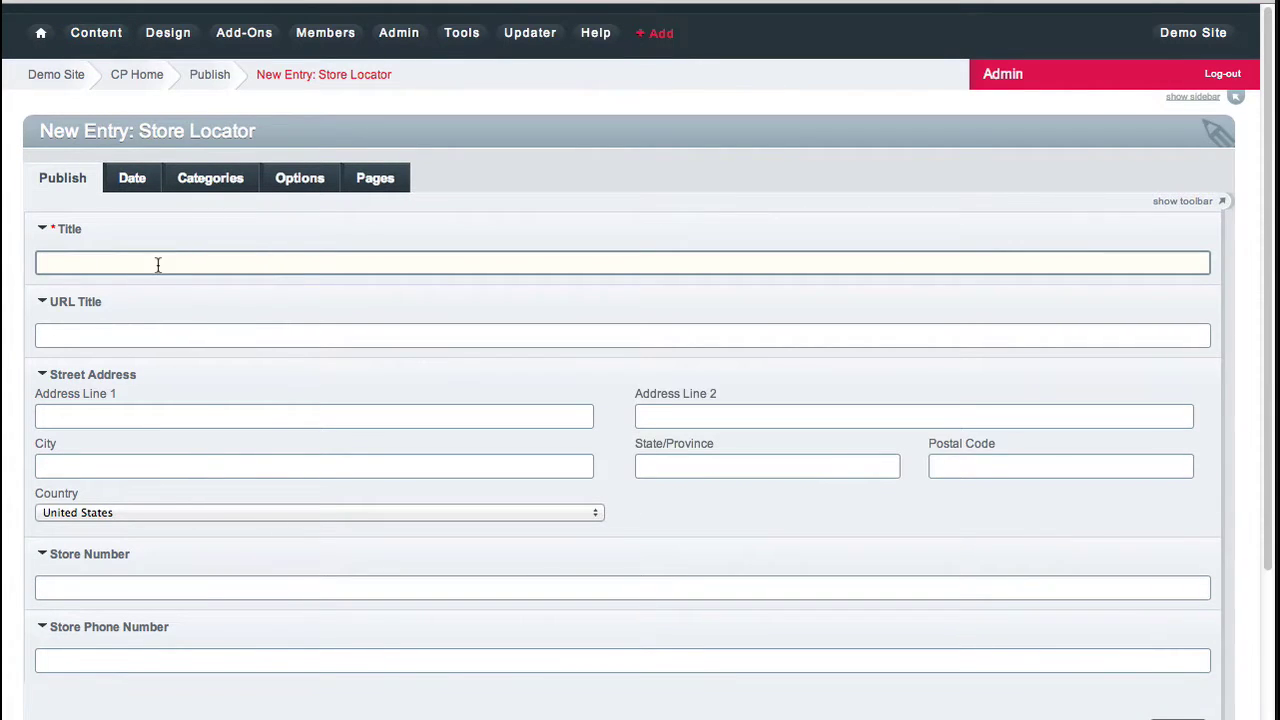
Step: Enter dfgdfg as the Store Locator entry's title and examine the street address, store number and store phone number fields
{"action": "scroll", "coordinate": [200, 325], "scroll_direction": "down", "scroll_amount": 2}
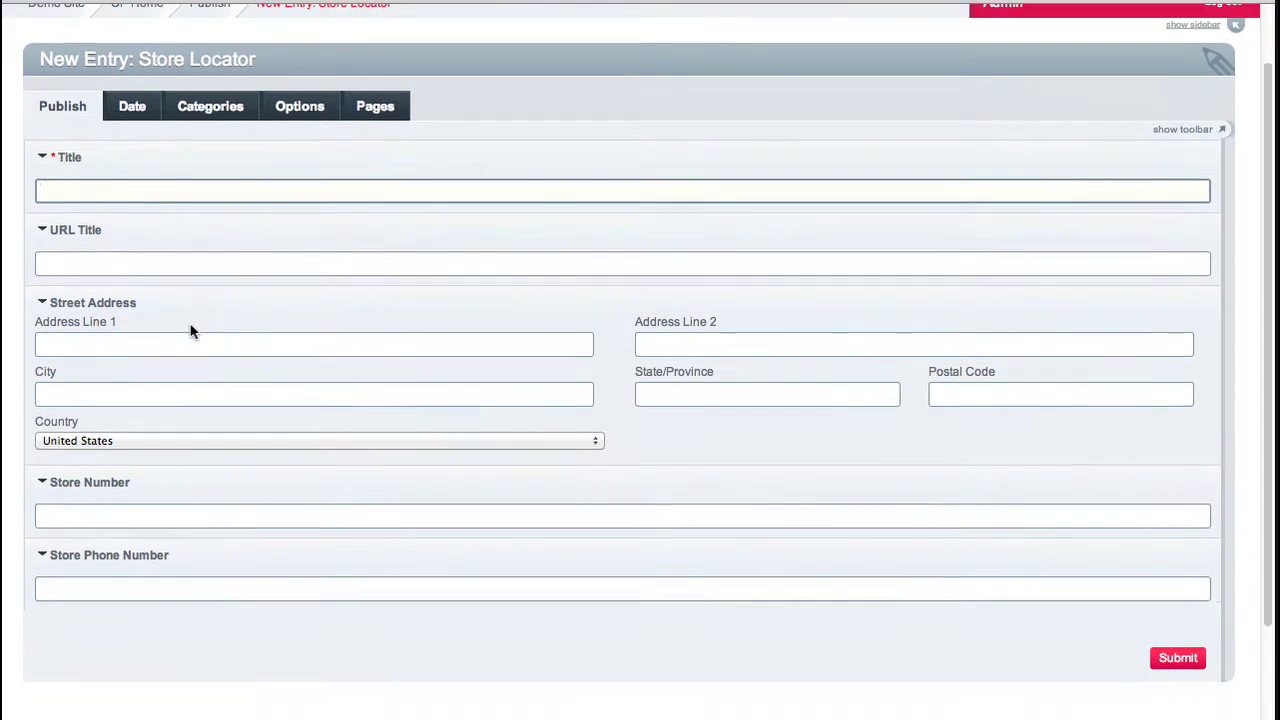
{"action": "type", "text": "dfgdfg"}
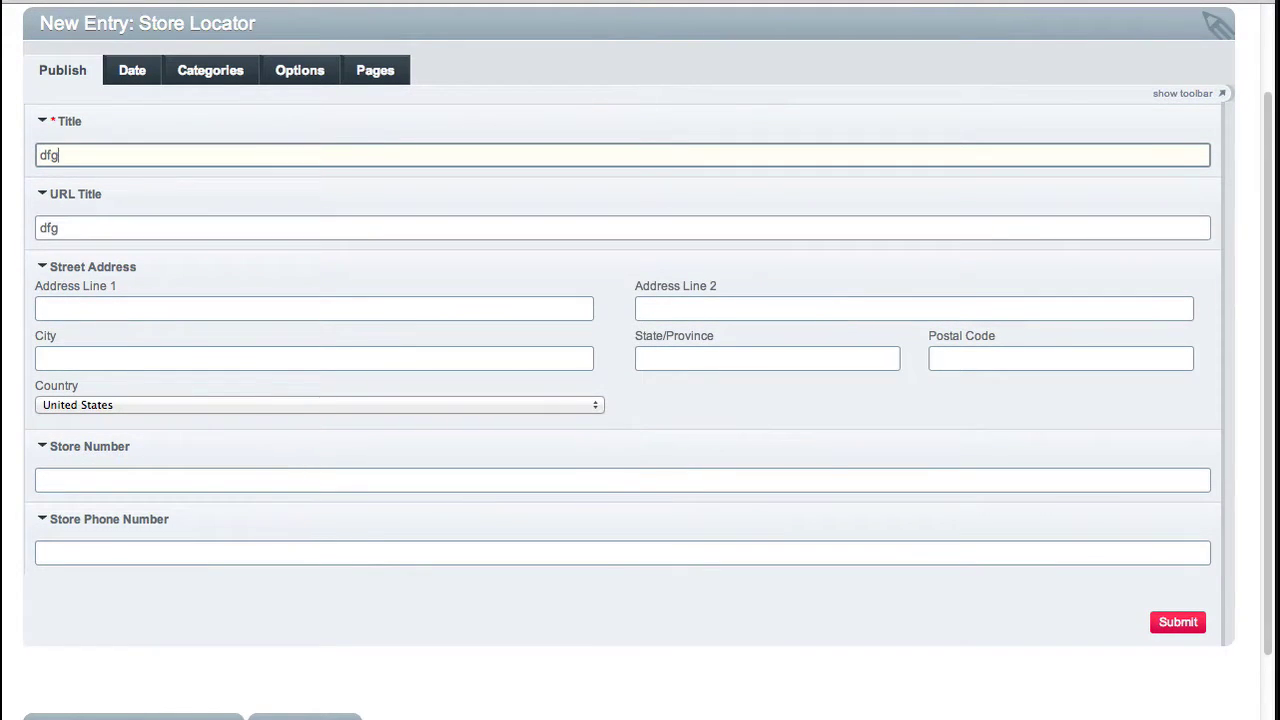
{"action": "left_click", "coordinate": [100, 309]}
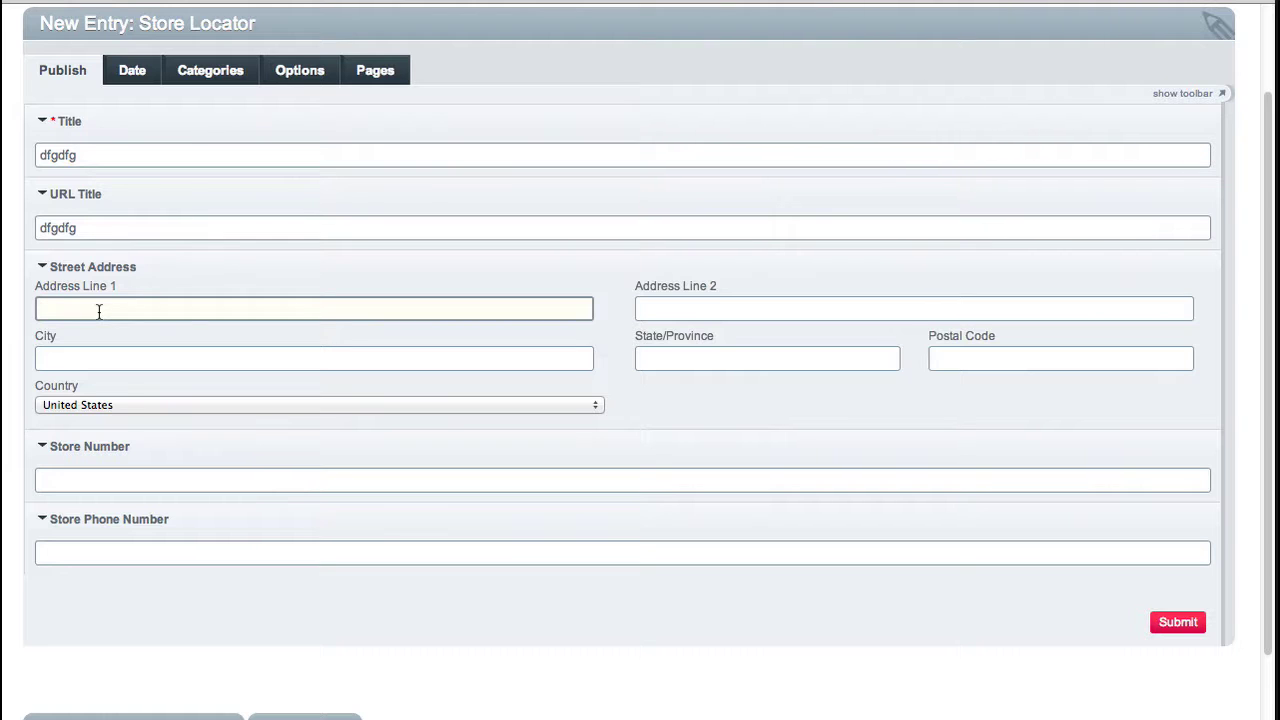
{"action": "left_click", "coordinate": [652, 310]}
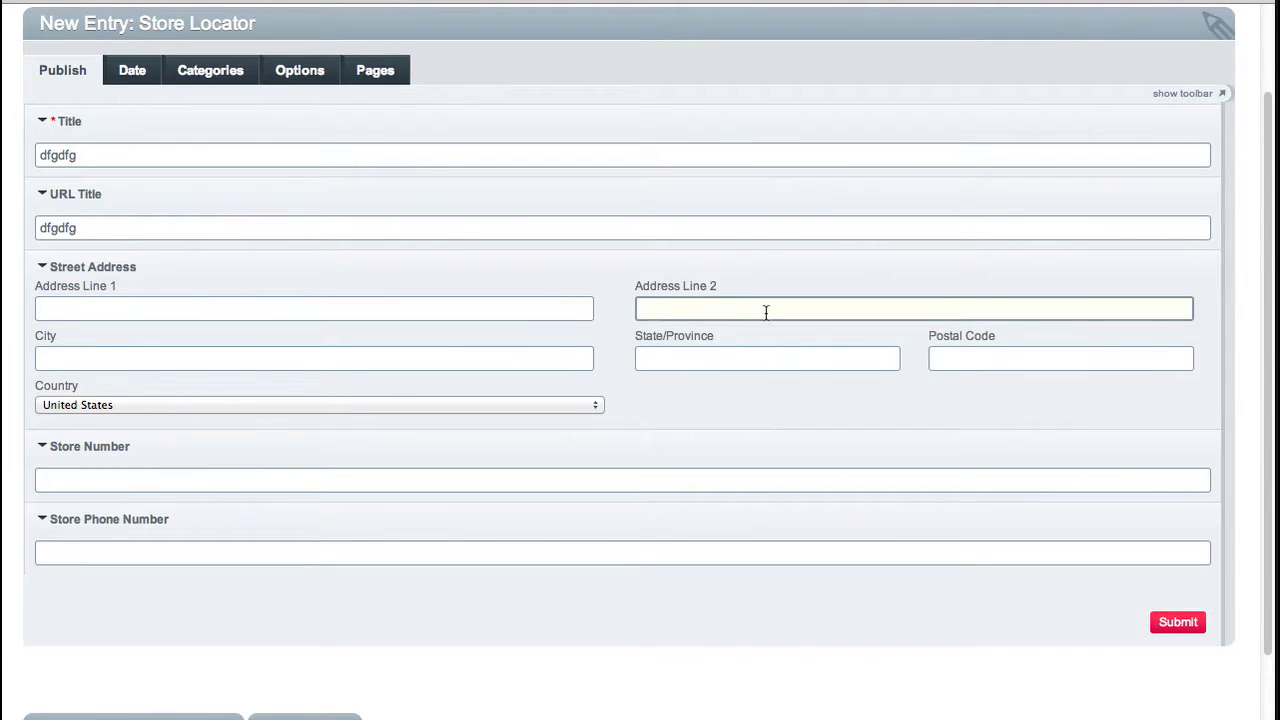
{"action": "left_click", "coordinate": [217, 357]}
{"action": "left_click", "coordinate": [806, 357]}
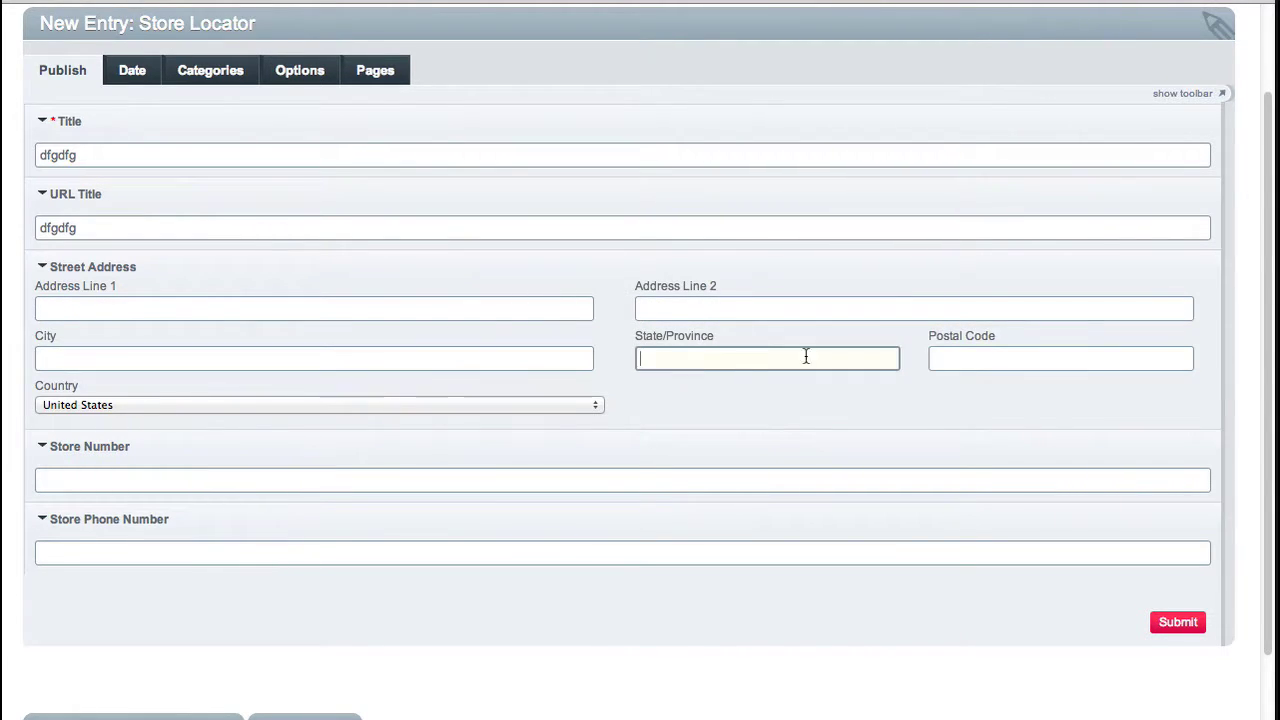
{"action": "left_click", "coordinate": [975, 357]}
{"action": "left_click", "coordinate": [126, 483]}
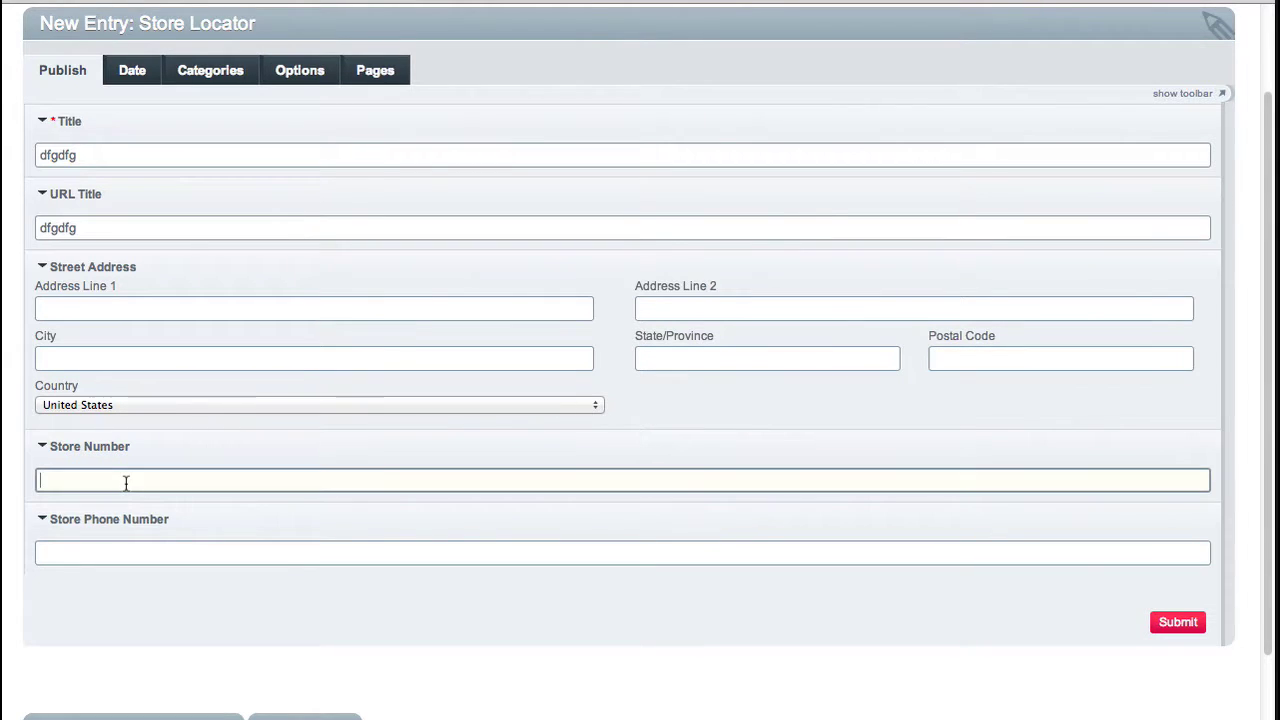
{"action": "left_click", "coordinate": [127, 548]}
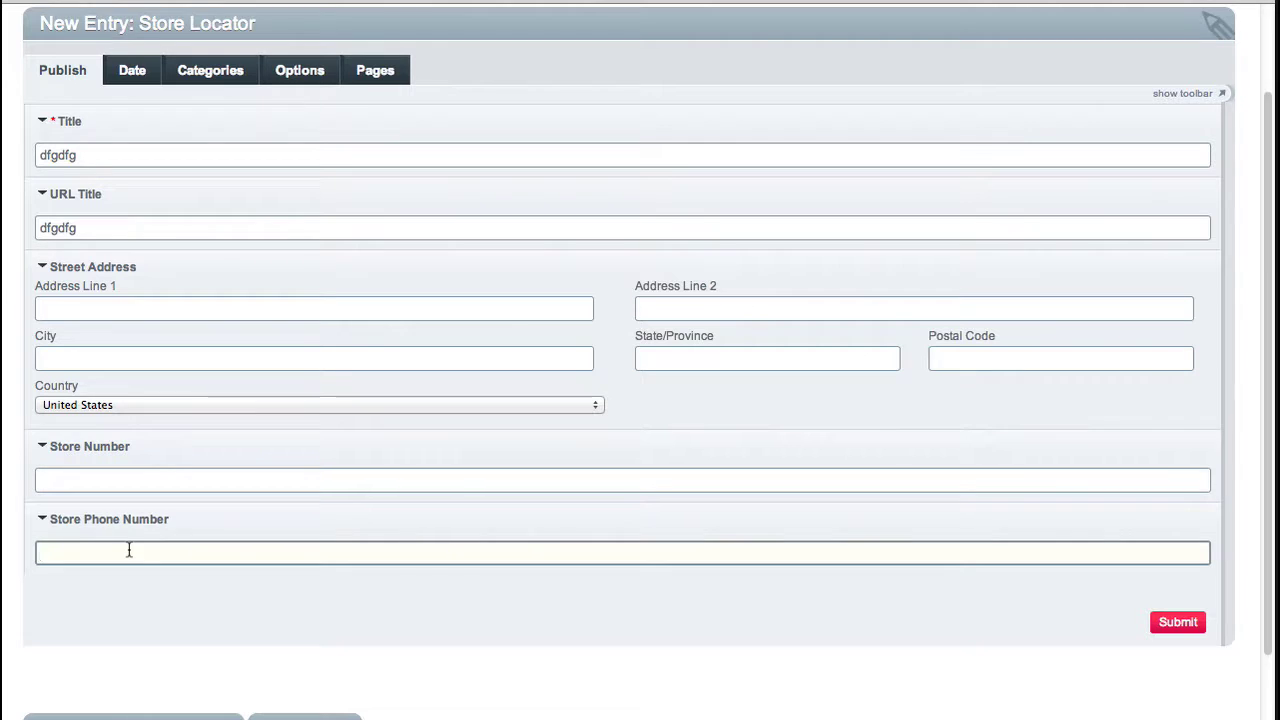
{"action": "scroll", "coordinate": [128, 550], "scroll_direction": "up", "scroll_amount": 2}
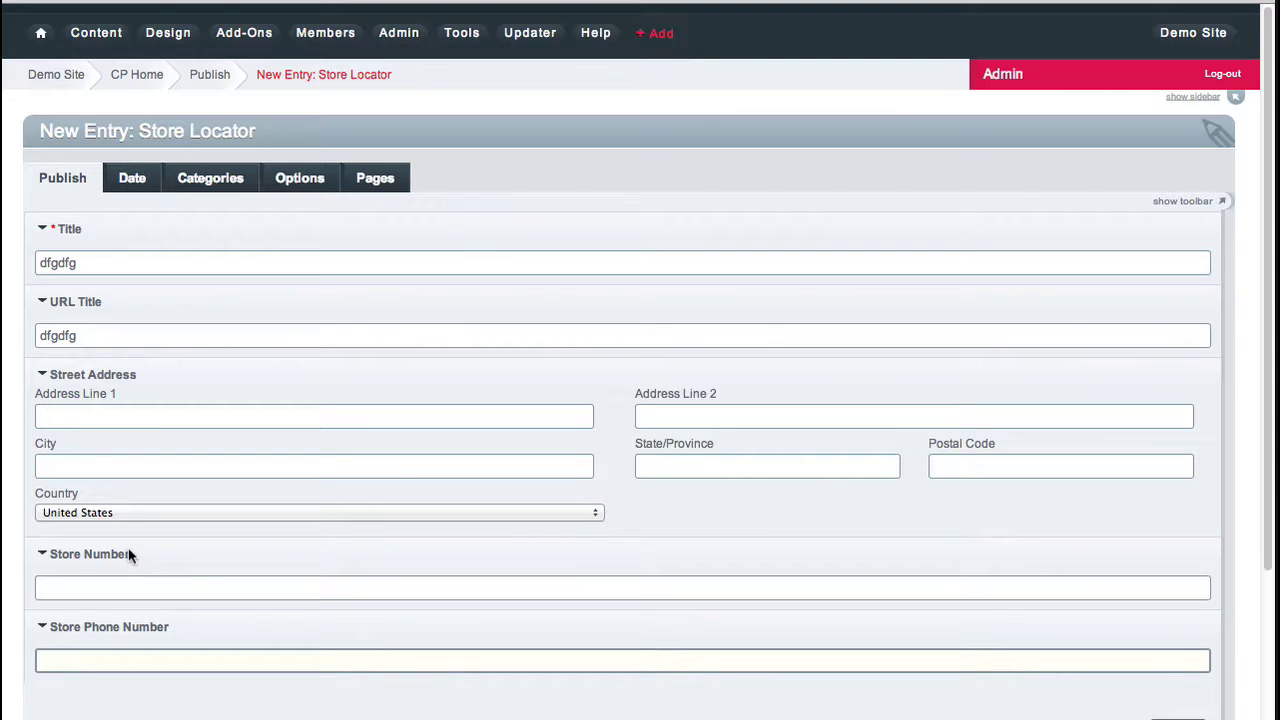
{"action": "scroll", "coordinate": [128, 547], "scroll_direction": "down", "scroll_amount": 2}
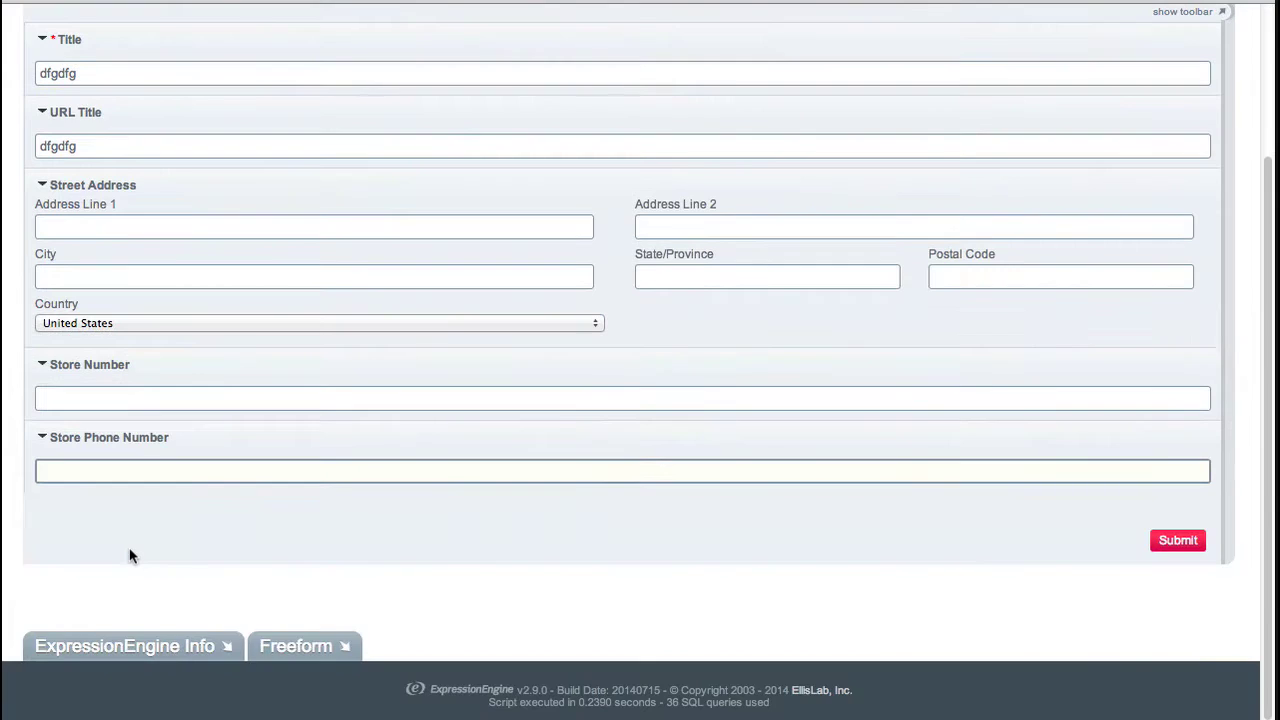
{"action": "scroll", "coordinate": [125, 535], "scroll_direction": "up", "scroll_amount": 2}
Step: Open a new Audio entry form and examine its Title and Audio Description fields
{"action": "left_click", "coordinate": [92, 36]}
{"action": "mouse_move", "coordinate": [80, 75]}
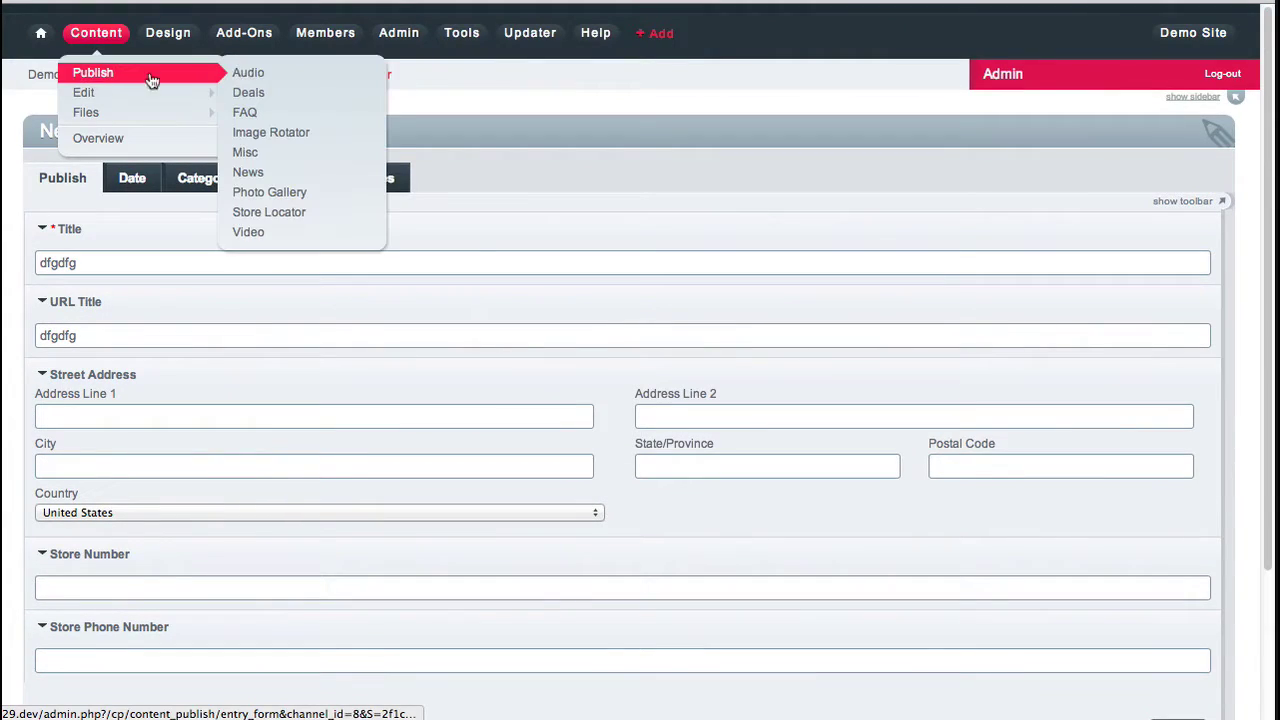
{"action": "left_click", "coordinate": [248, 72]}
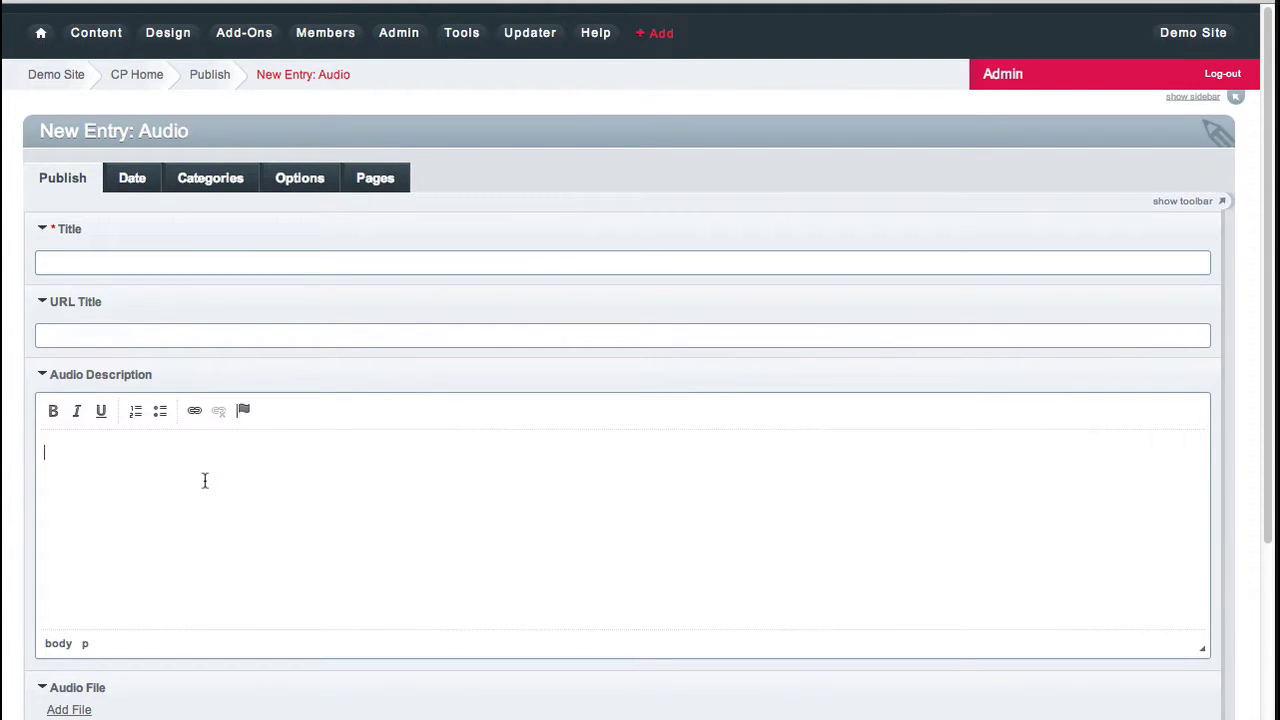
{"action": "left_click", "coordinate": [129, 264]}
{"action": "left_click", "coordinate": [116, 458]}
{"action": "left_click", "coordinate": [113, 452]}
Step: Open the existing Audio entry "Audio File Test #2" for editing and examine its description and attached audio file
{"action": "mouse_move", "coordinate": [93, 44]}
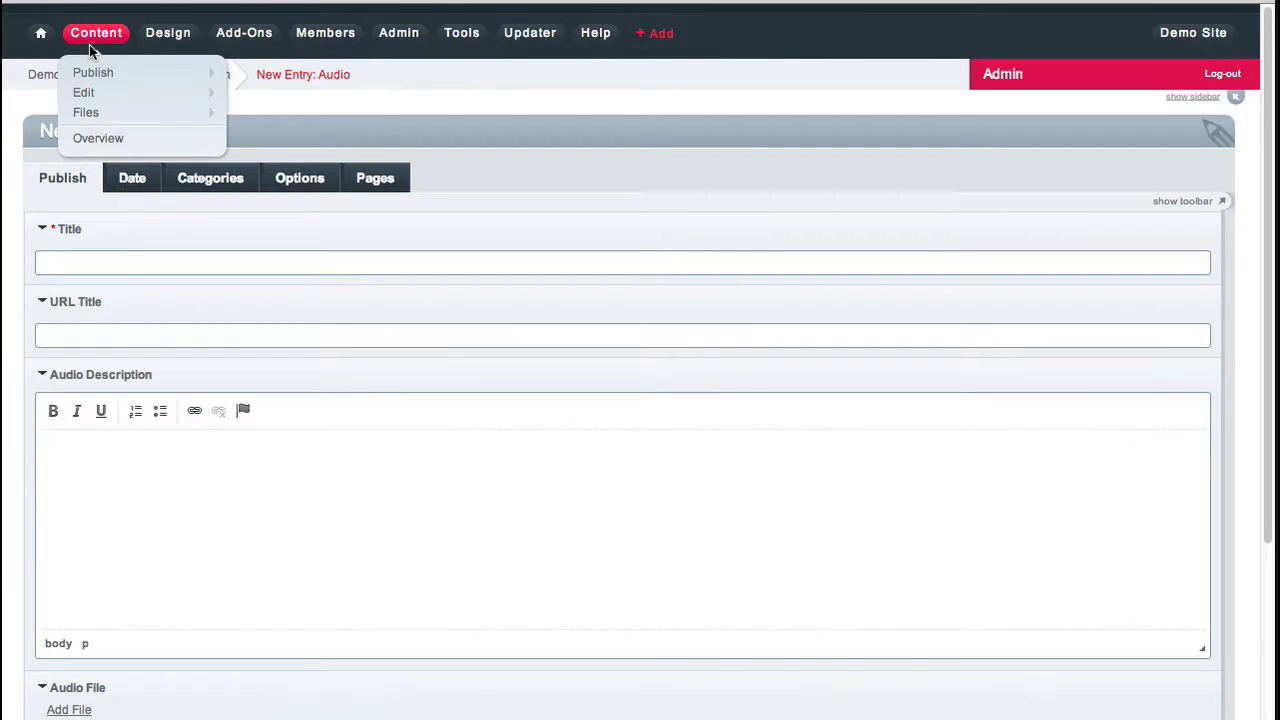
{"action": "left_click", "coordinate": [91, 48]}
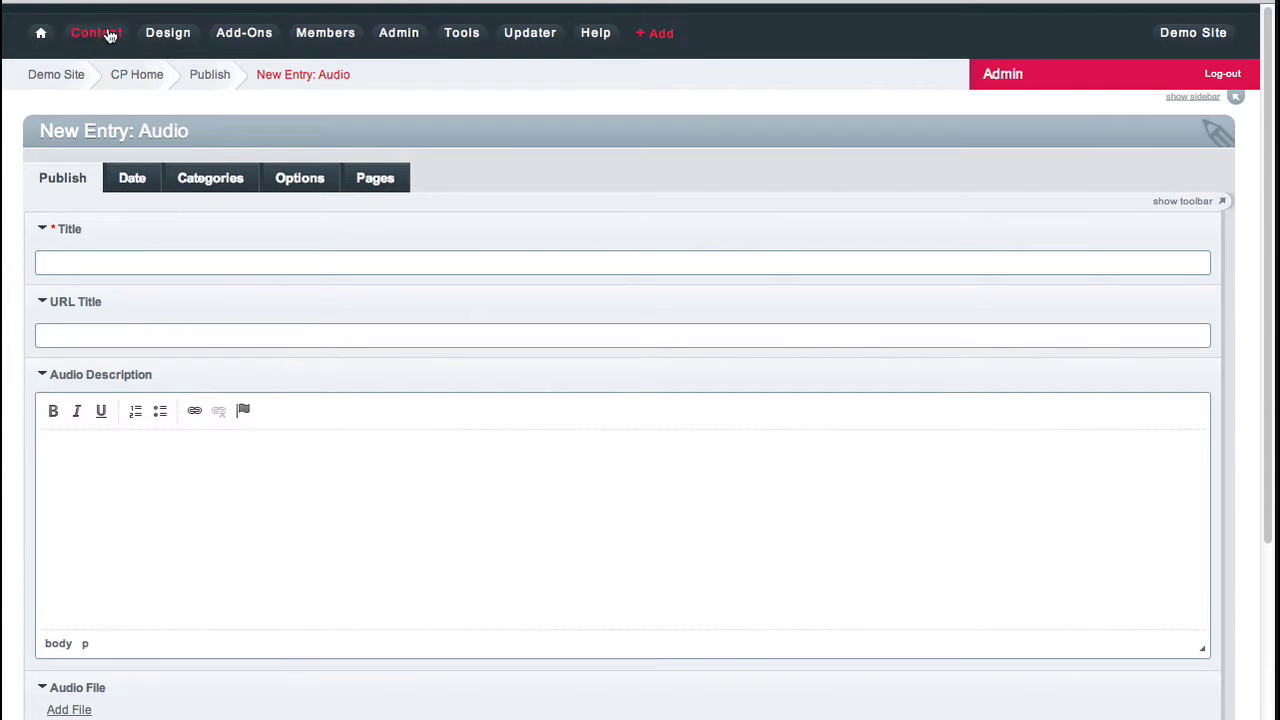
{"action": "mouse_move", "coordinate": [98, 38]}
{"action": "mouse_move", "coordinate": [100, 94]}
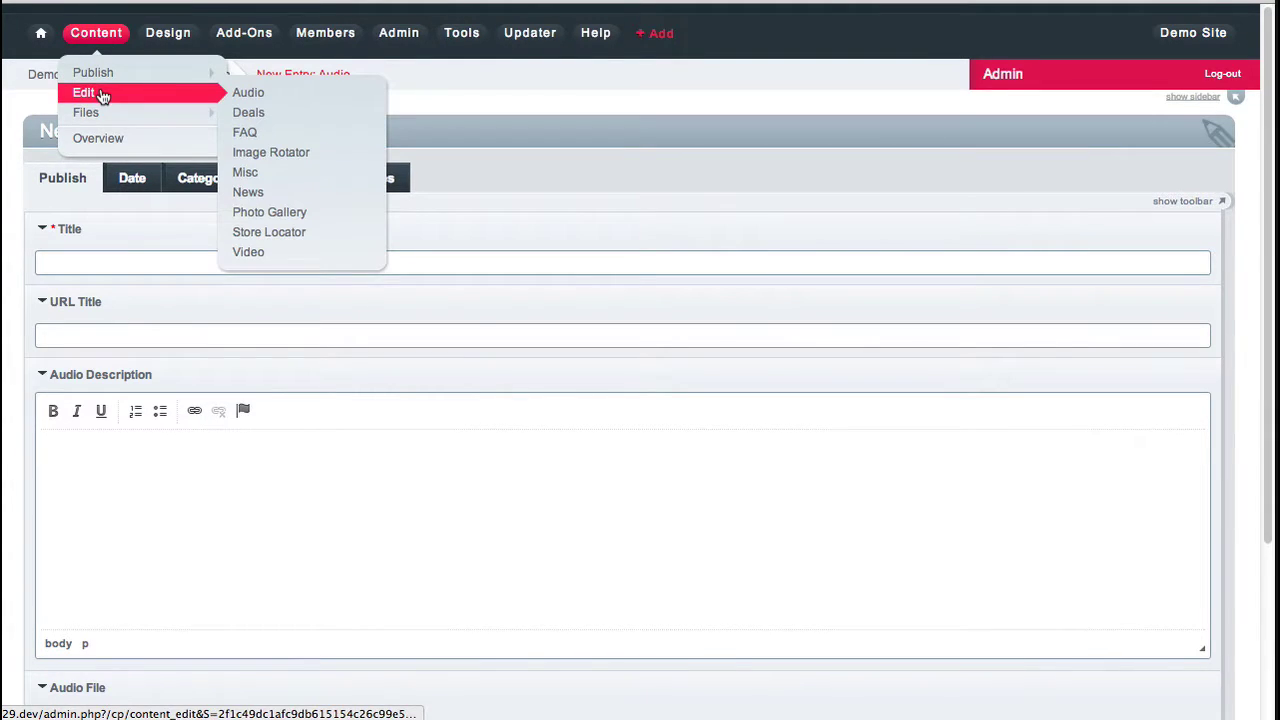
{"action": "left_click", "coordinate": [250, 94]}
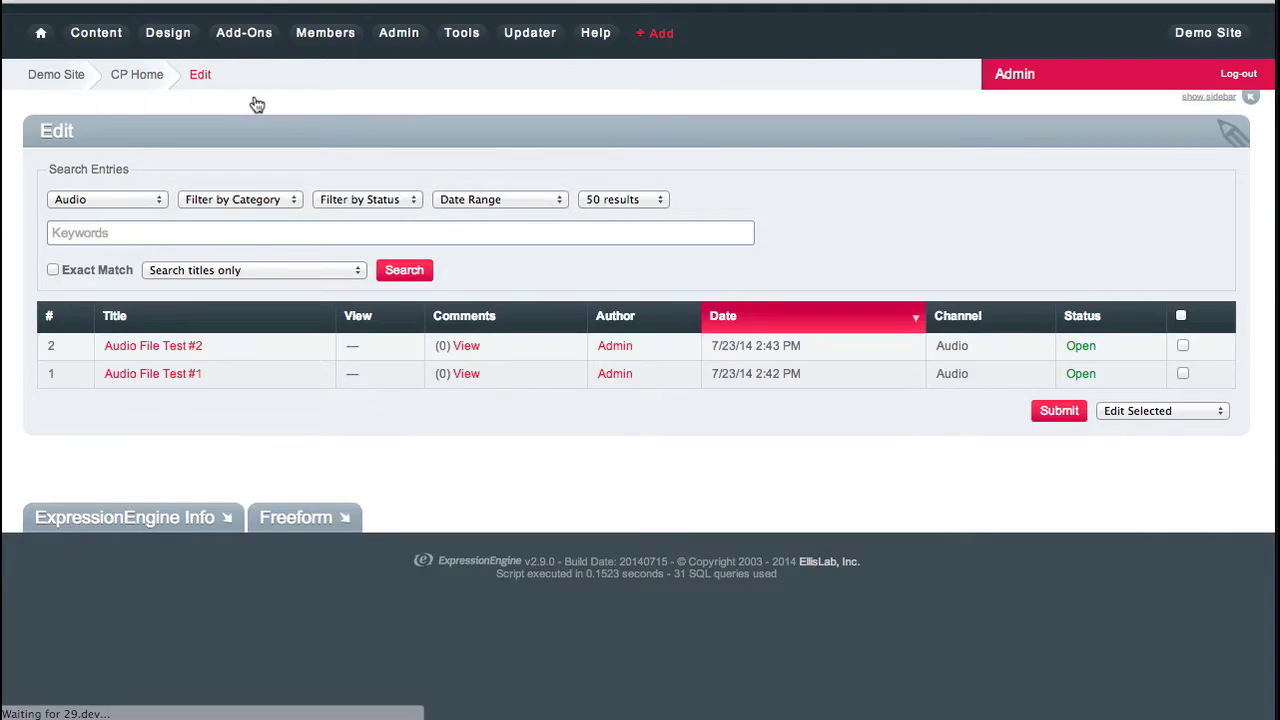
{"action": "left_click", "coordinate": [180, 346]}
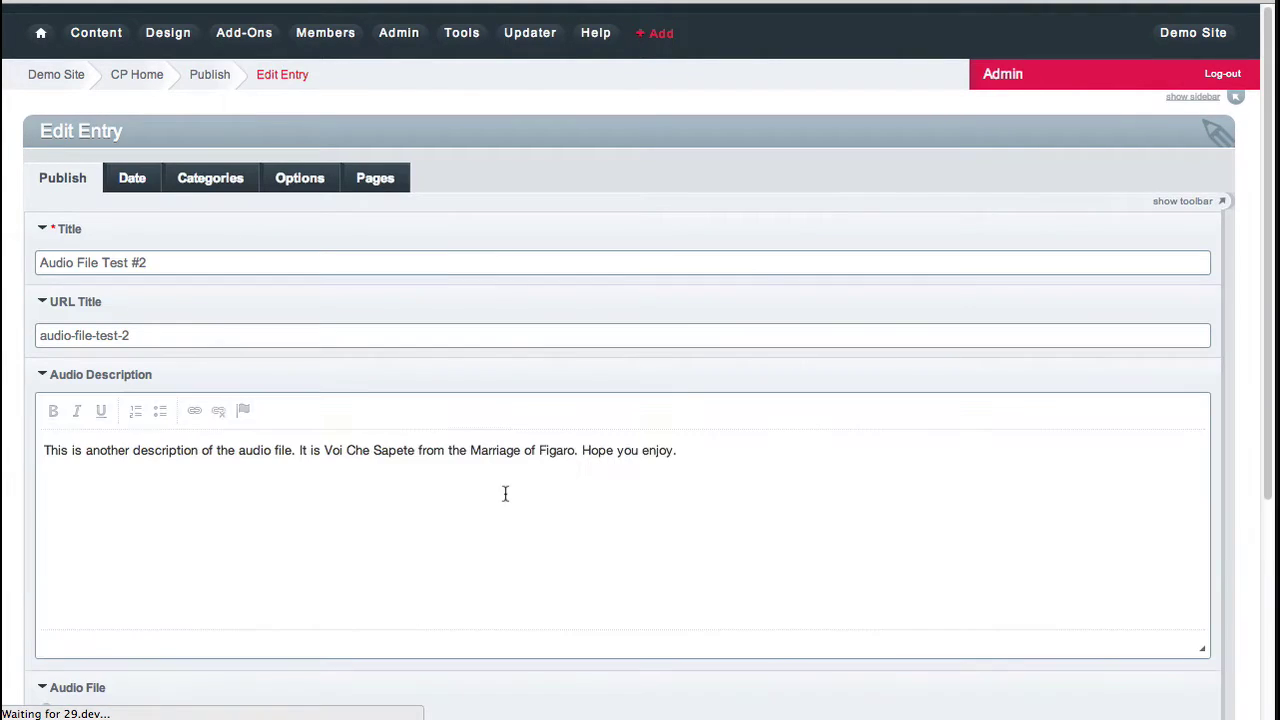
{"action": "double_click", "coordinate": [333, 452]}
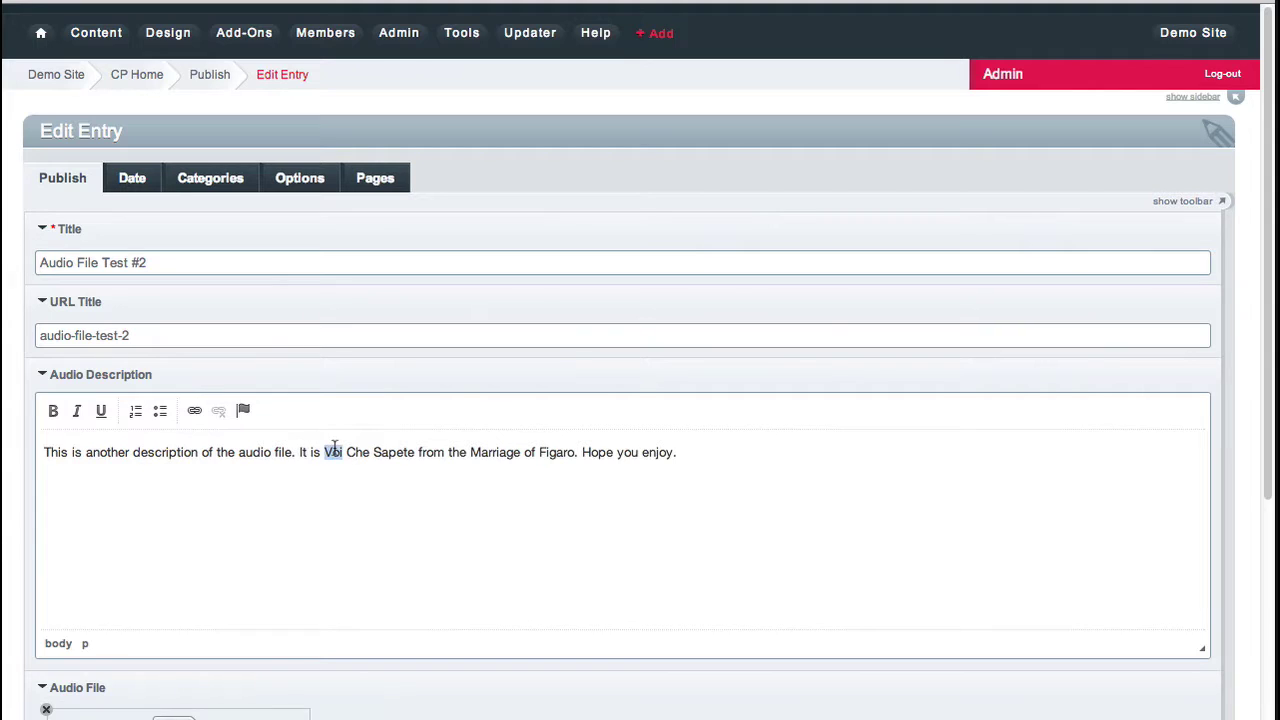
{"action": "scroll", "coordinate": [470, 465], "scroll_direction": "down", "scroll_amount": 5}
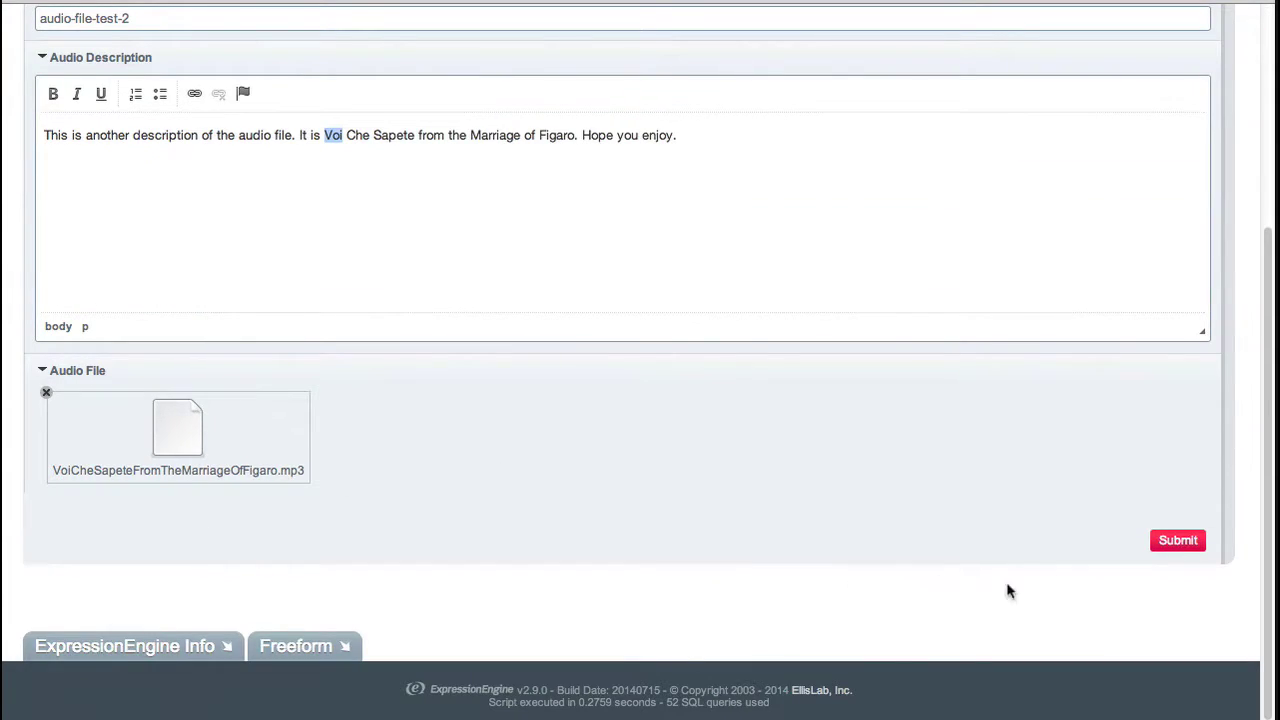
{"action": "scroll", "coordinate": [618, 510], "scroll_direction": "up", "scroll_amount": 5}
Step: Open the Deals entry "Get a $10 pizza with every license" for editing and compare its title with the demo site's Deals page
{"action": "mouse_move", "coordinate": [100, 35]}
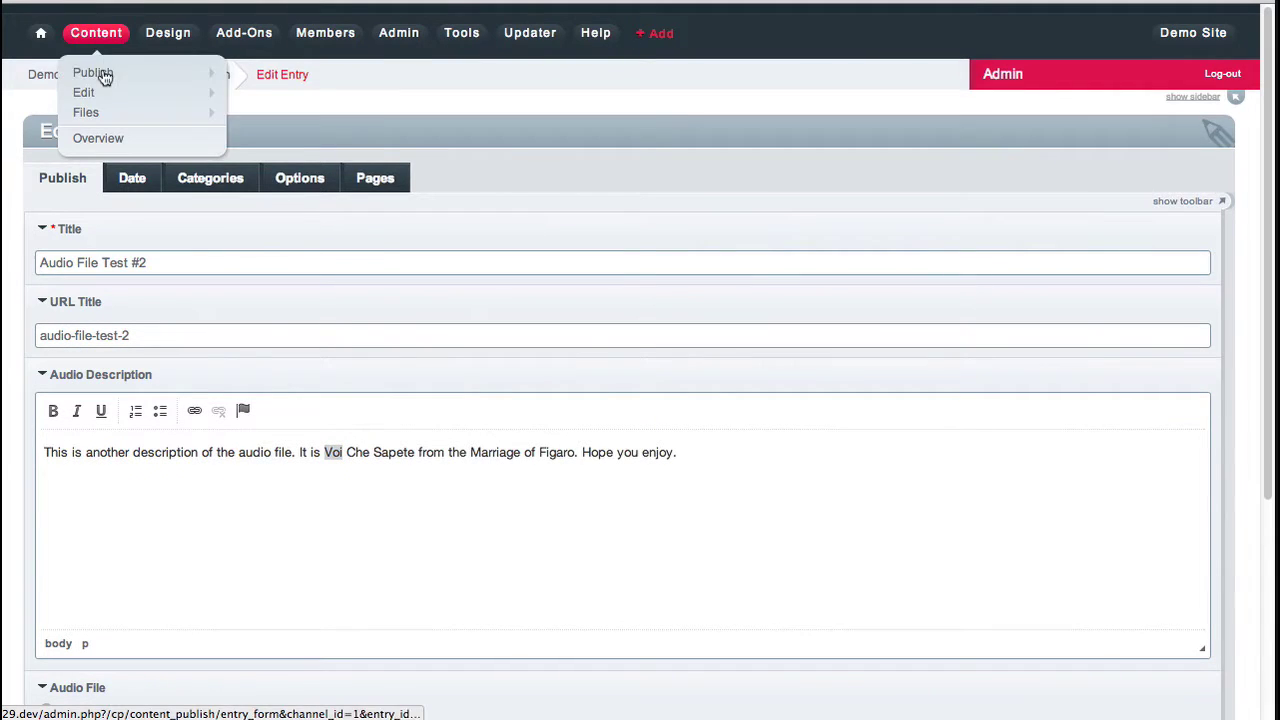
{"action": "mouse_move", "coordinate": [140, 92]}
{"action": "left_click", "coordinate": [249, 112]}
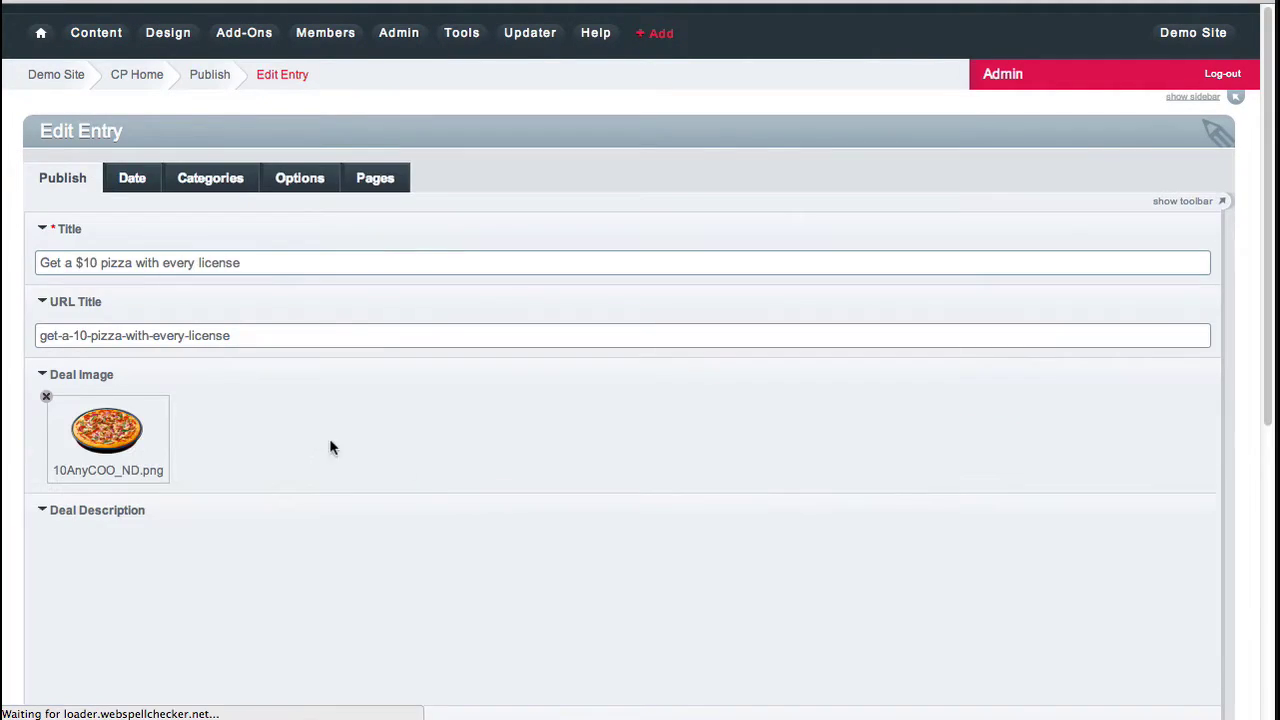
{"action": "double_click", "coordinate": [140, 264]}
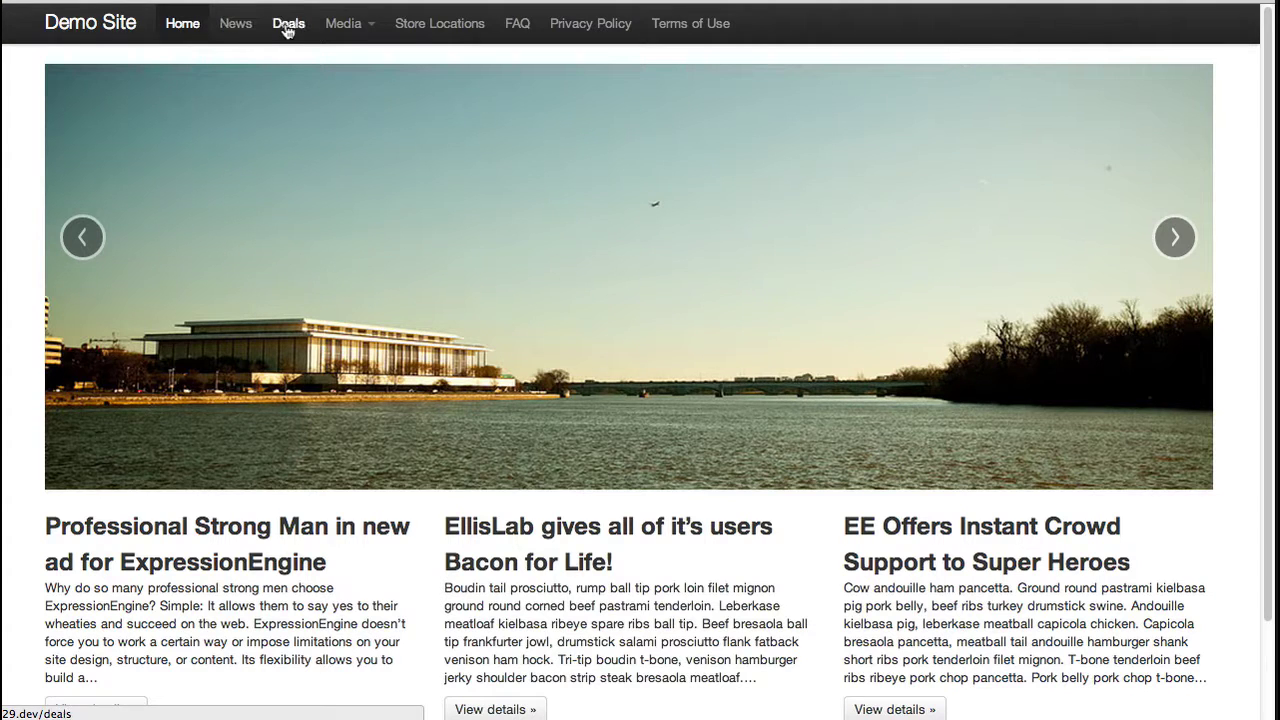
{"action": "left_click", "coordinate": [290, 26]}
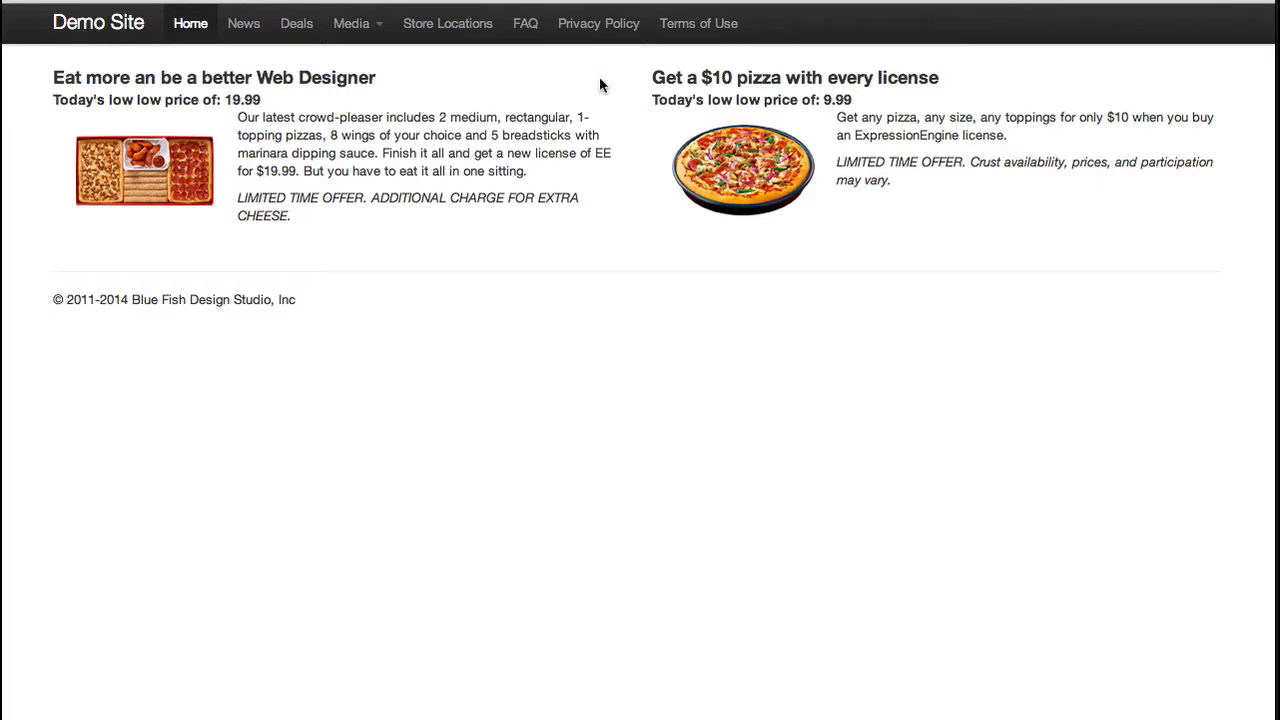
{"action": "left_click_drag", "start_coordinate": [678, 77], "coordinate": [837, 58]}
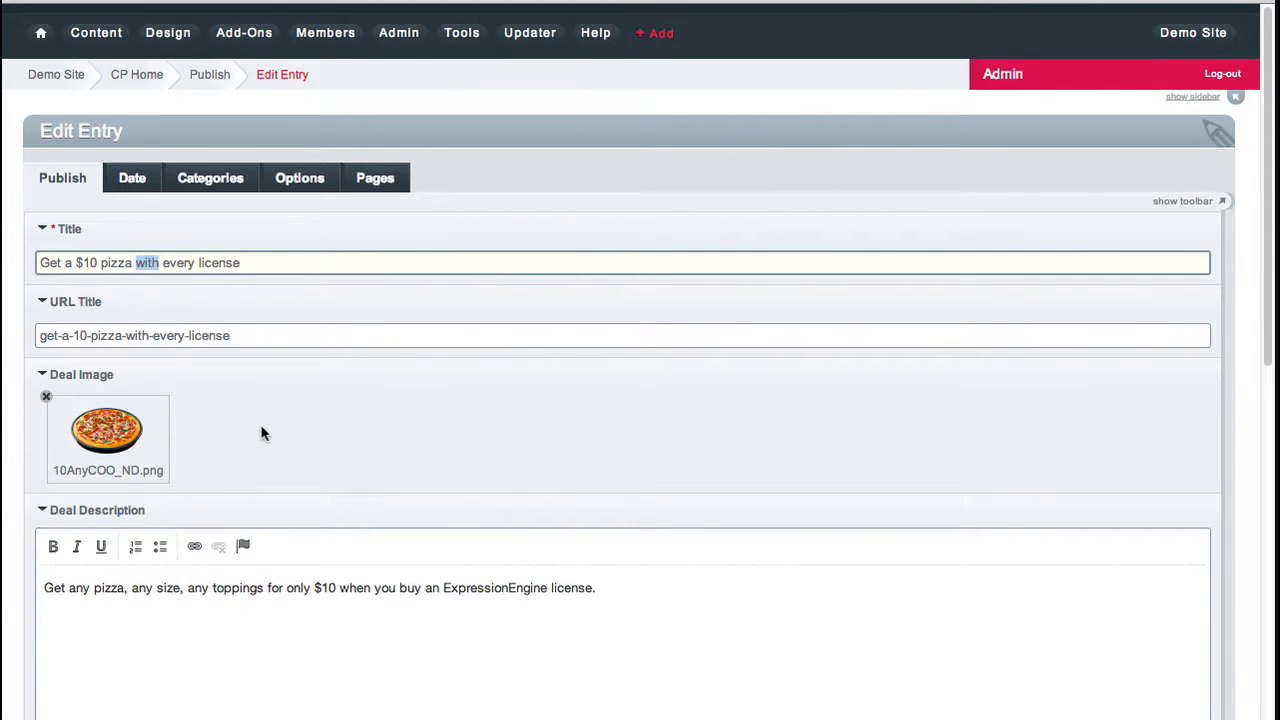
Step: Examine the pizza deal's image, description, limitations and price fields, comparing the limitations text with the demo site's Deals page
{"action": "scroll", "coordinate": [261, 433], "scroll_direction": "down", "scroll_amount": 3}
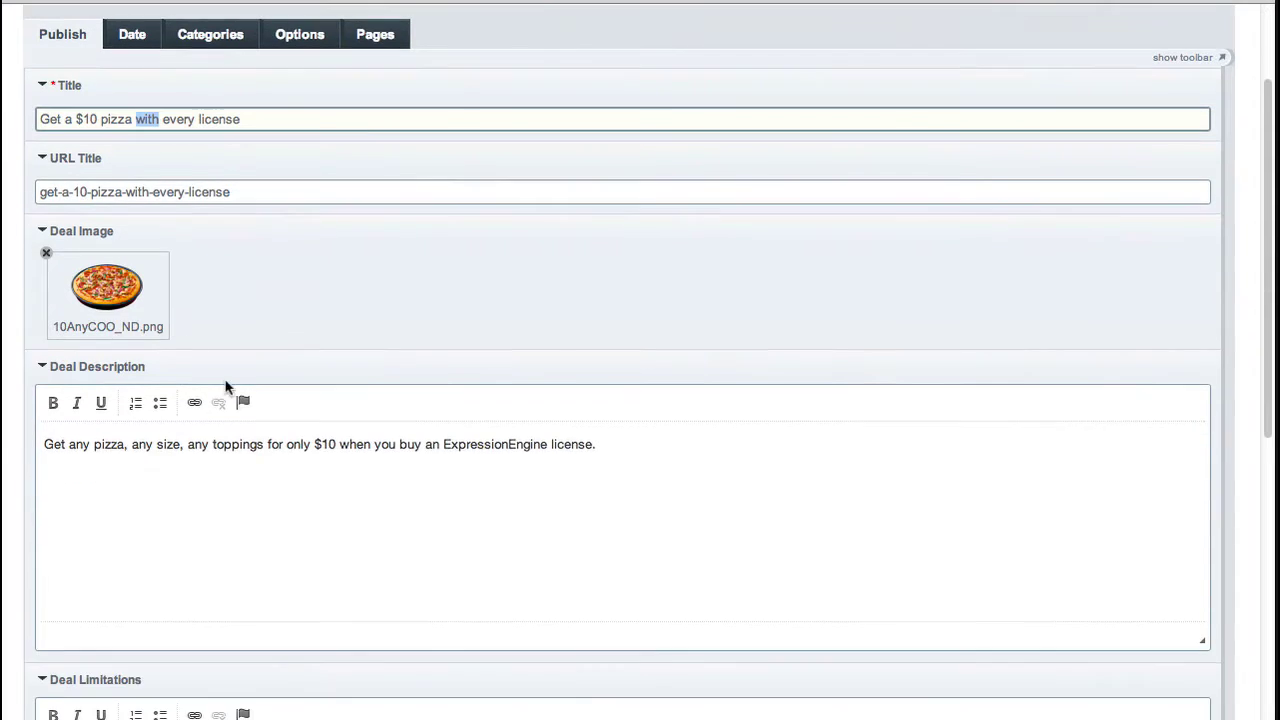
{"action": "left_click", "coordinate": [129, 453]}
{"action": "scroll", "coordinate": [294, 480], "scroll_direction": "down", "scroll_amount": 7}
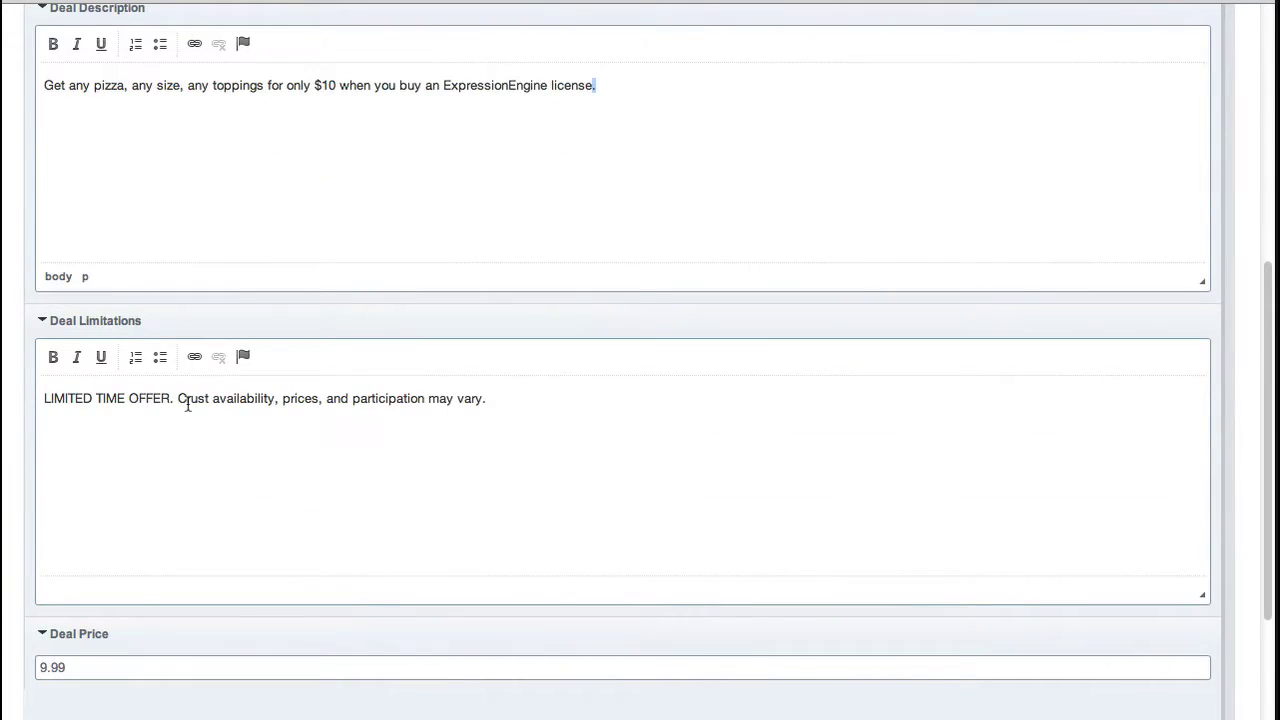
{"action": "triple_click", "coordinate": [187, 404]}
{"action": "key", "text": "Right"}
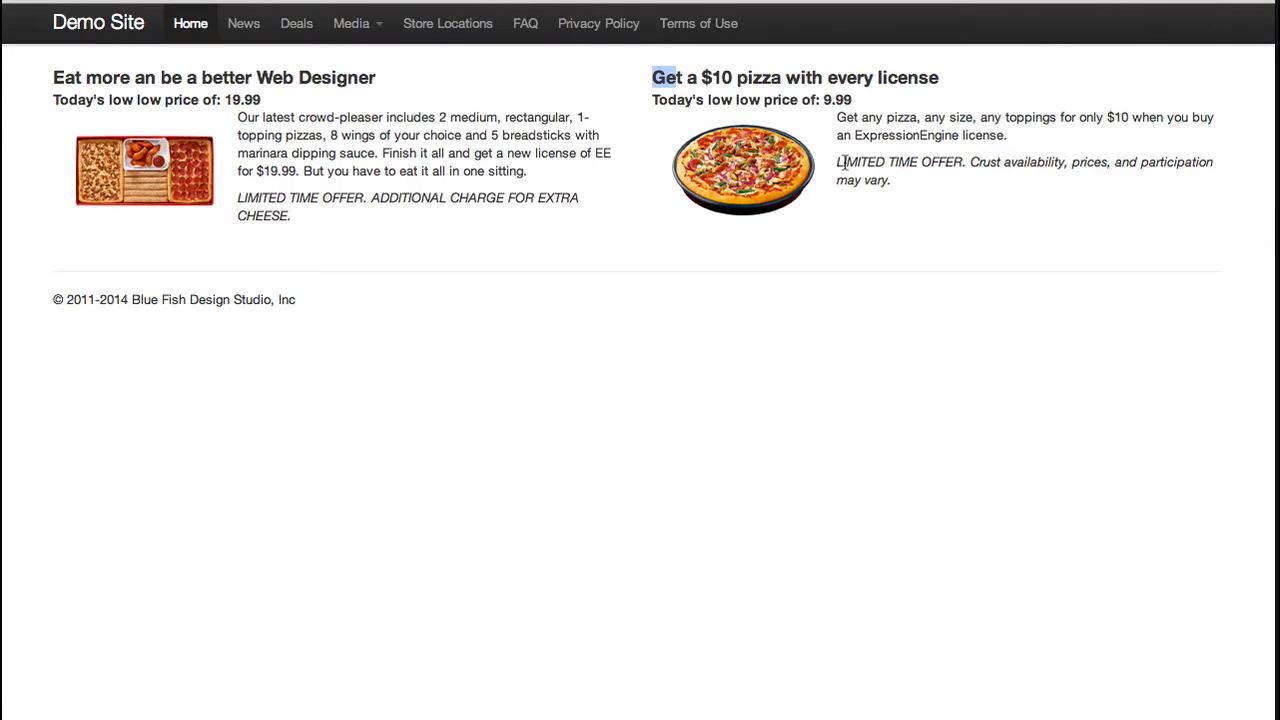
{"action": "left_click_drag", "start_coordinate": [838, 162], "coordinate": [888, 178]}
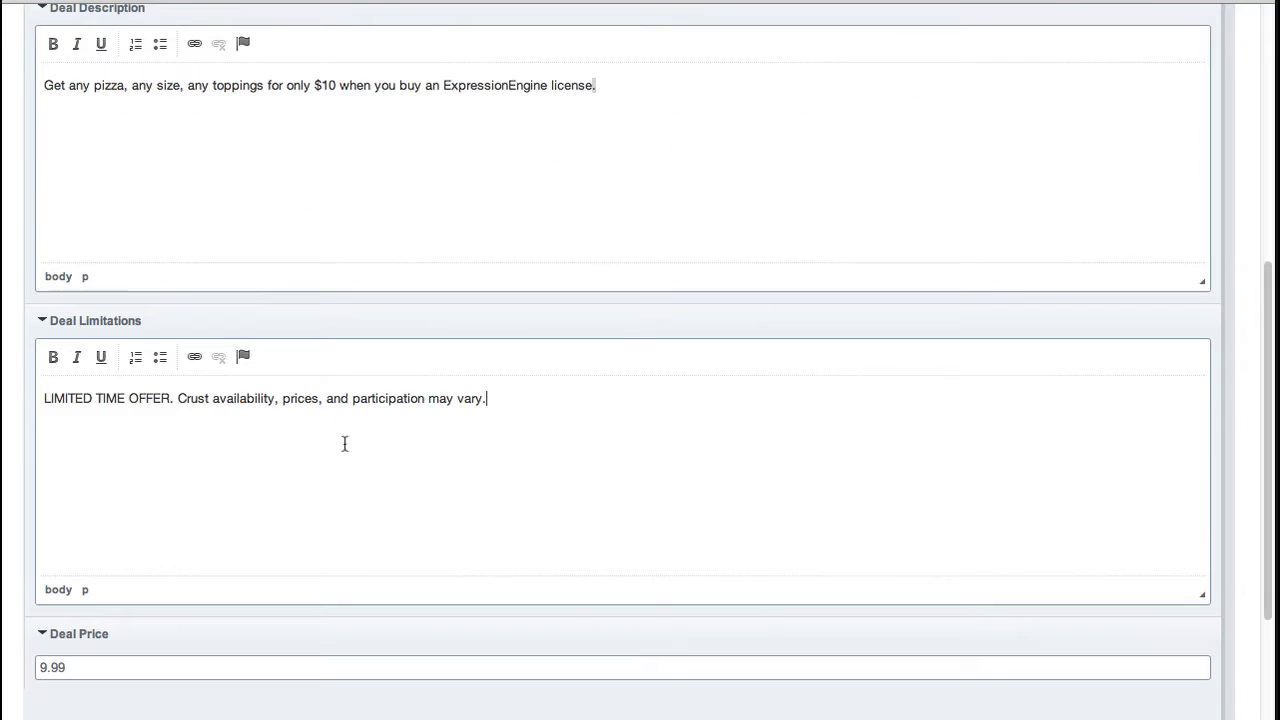
{"action": "scroll", "coordinate": [300, 480], "scroll_direction": "down", "scroll_amount": 2}
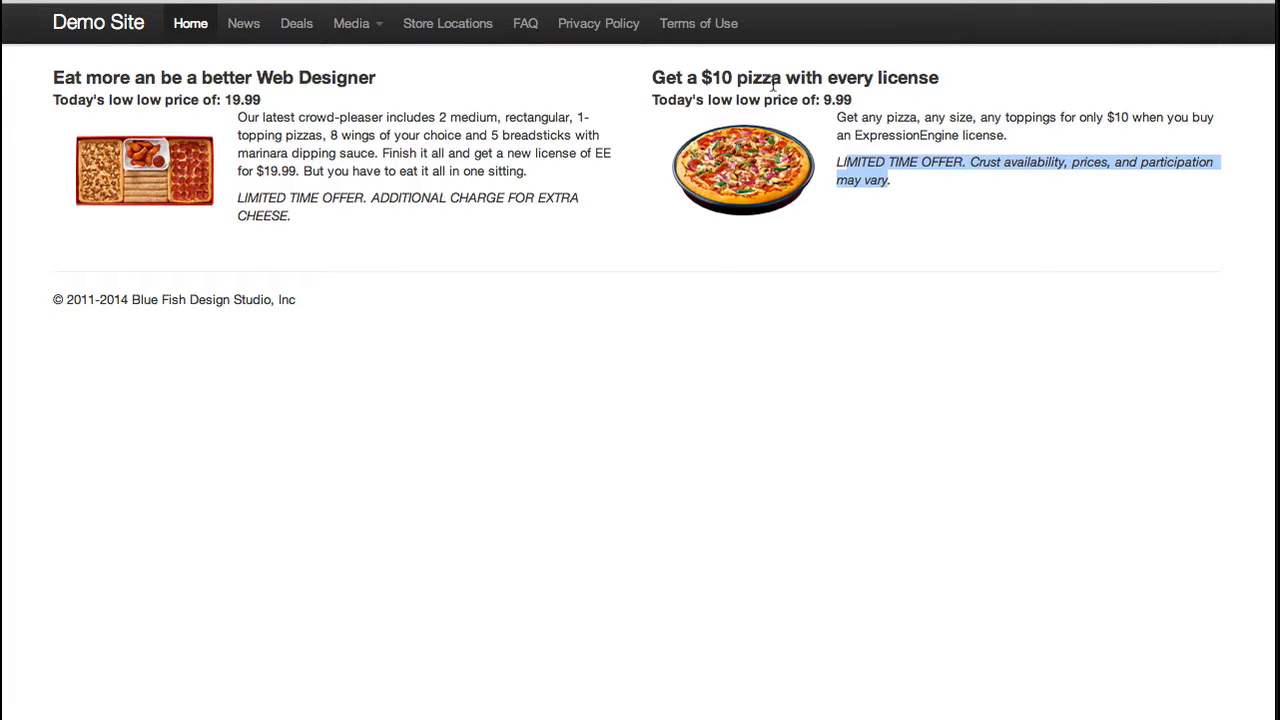
{"action": "key", "text": "ctrl+Tab"}
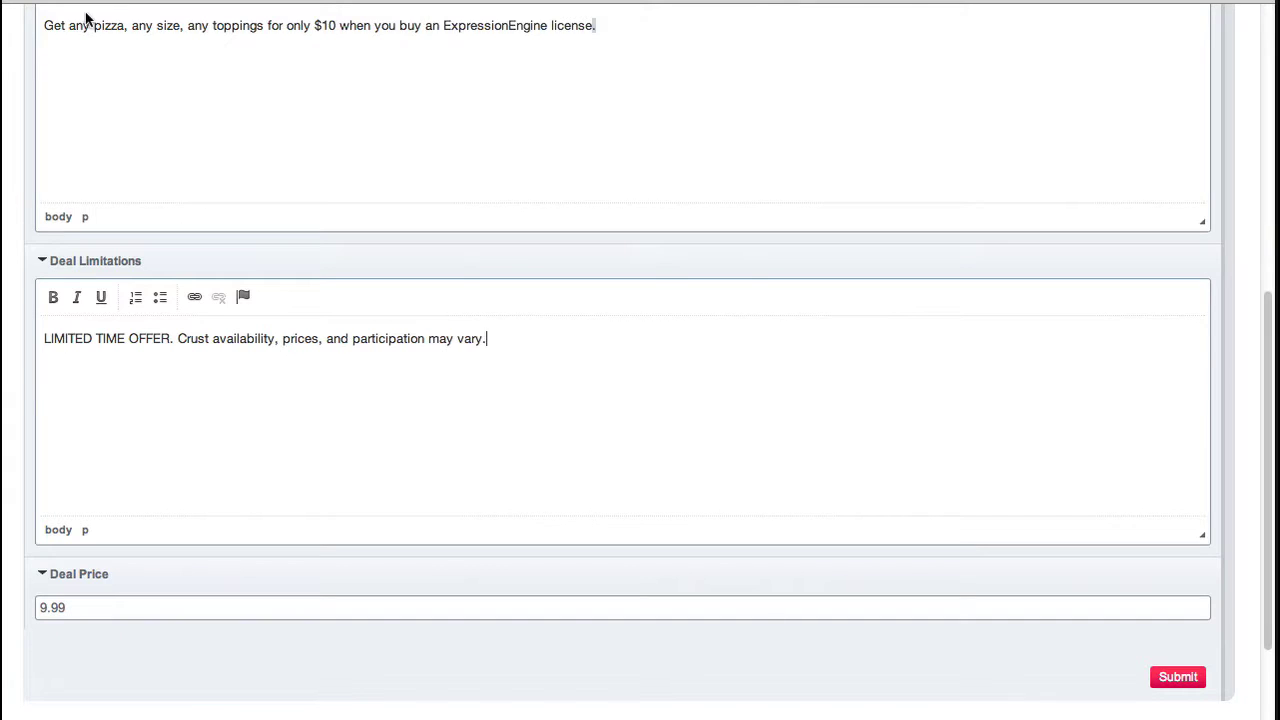
Step: List the existing entries of the Photo Gallery channel for editing
{"action": "scroll", "coordinate": [131, 202], "scroll_direction": "up", "scroll_amount": 10}
{"action": "mouse_move", "coordinate": [100, 42]}
{"action": "mouse_move", "coordinate": [177, 93]}
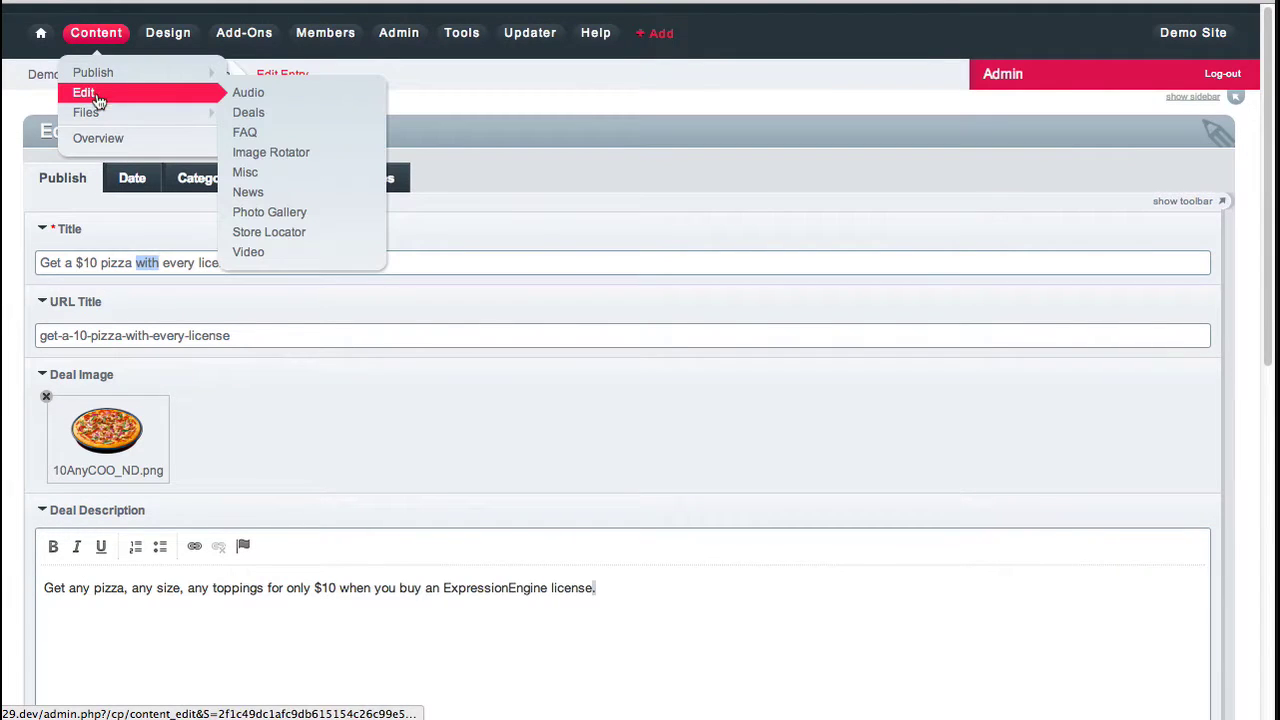
{"action": "left_click", "coordinate": [287, 216]}
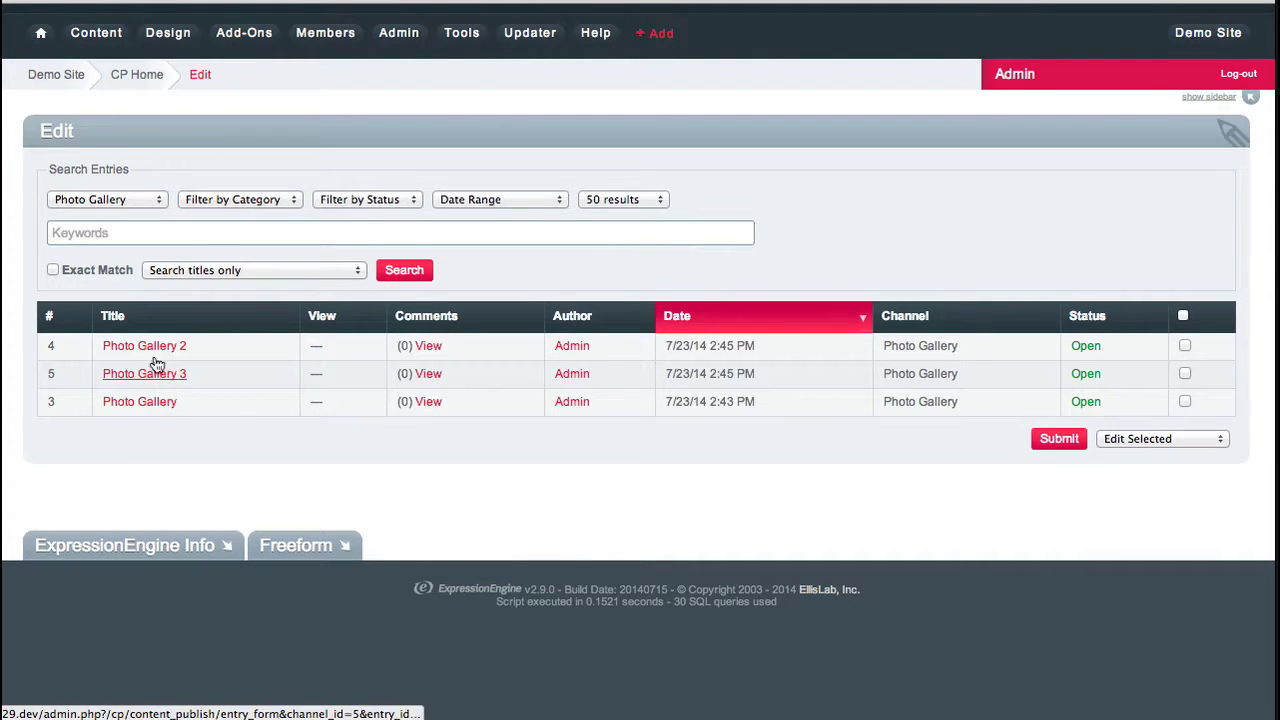
Step: Examine the galleries on the demo site's Photo Gallery page, and return to the channel's entry list in the control panel
{"action": "key", "text": "super+Tab"}
{"action": "left_click", "coordinate": [352, 23]}
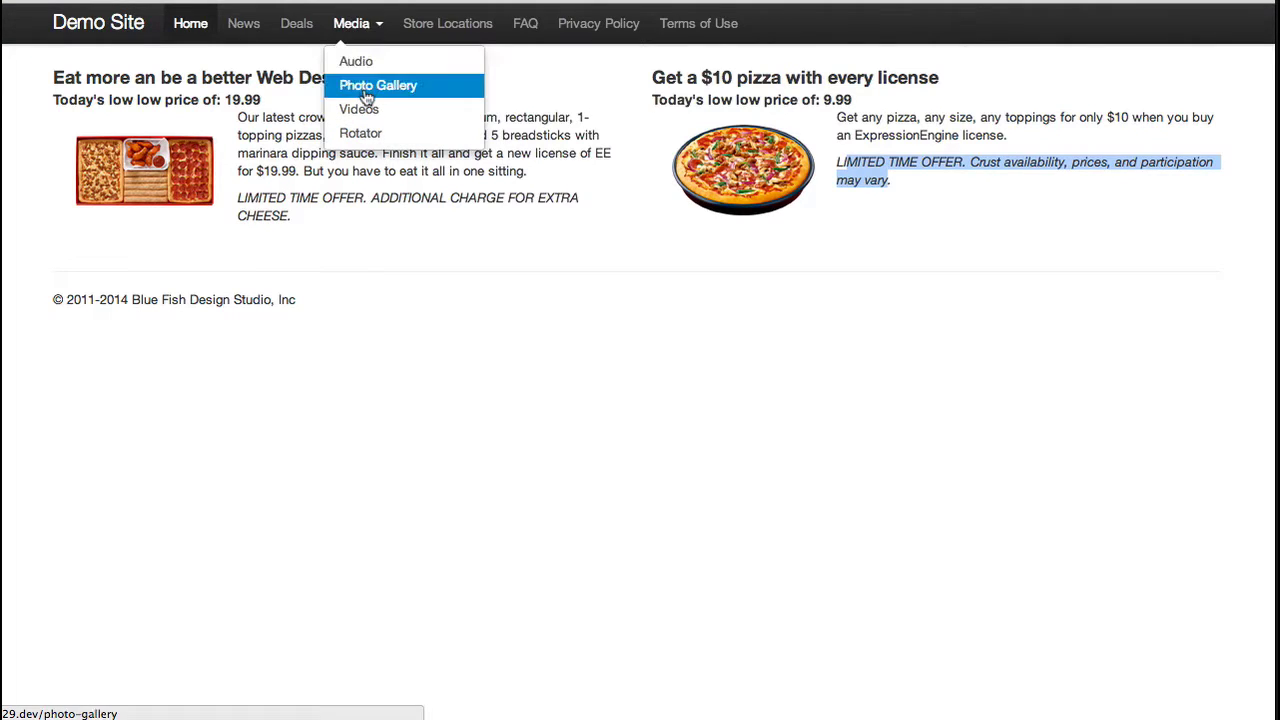
{"action": "left_click", "coordinate": [367, 92]}
{"action": "scroll", "coordinate": [491, 417], "scroll_direction": "down", "scroll_amount": 6}
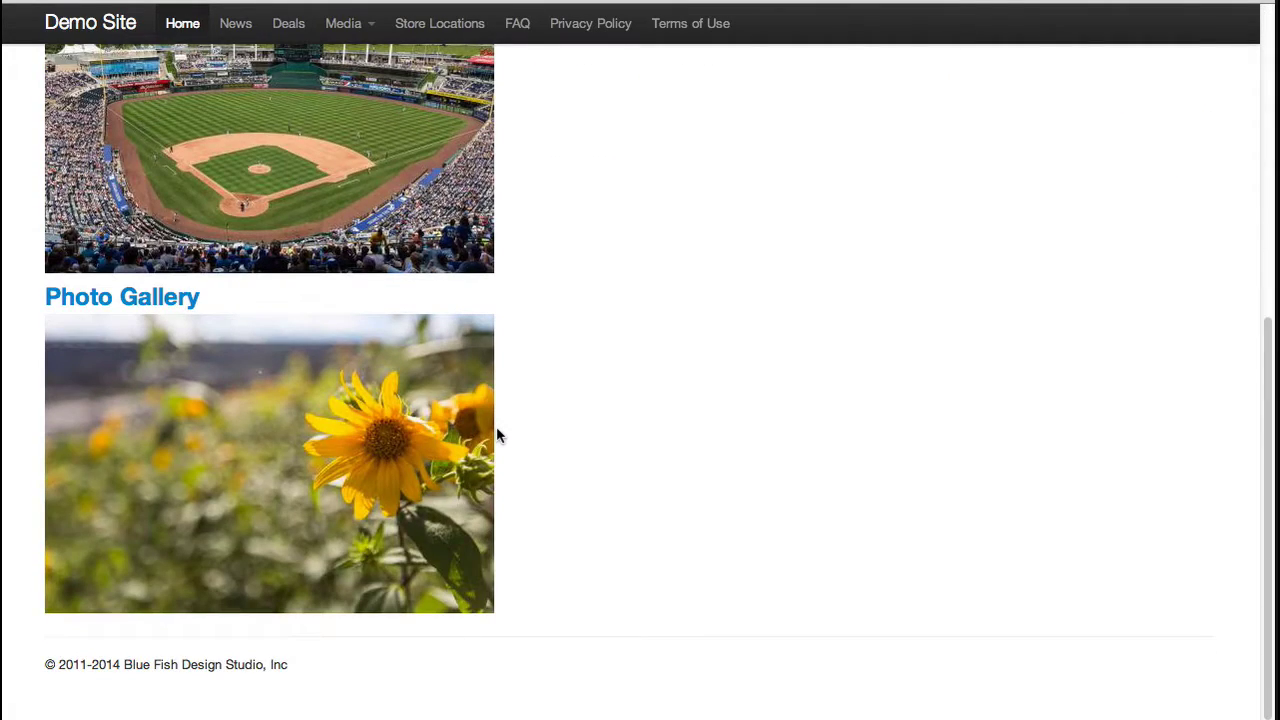
{"action": "scroll", "coordinate": [496, 426], "scroll_direction": "up", "scroll_amount": 3}
{"action": "scroll", "coordinate": [496, 426], "scroll_direction": "up", "scroll_amount": 3}
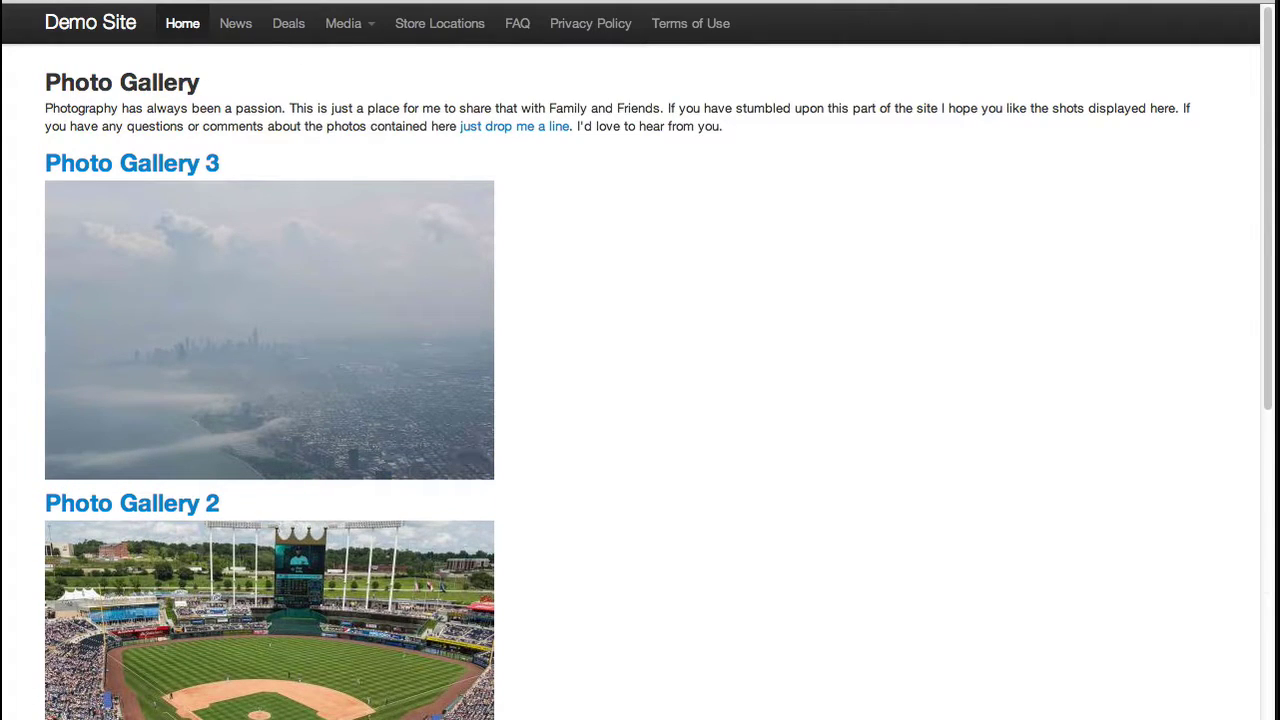
{"action": "key", "text": "super+Tab"}
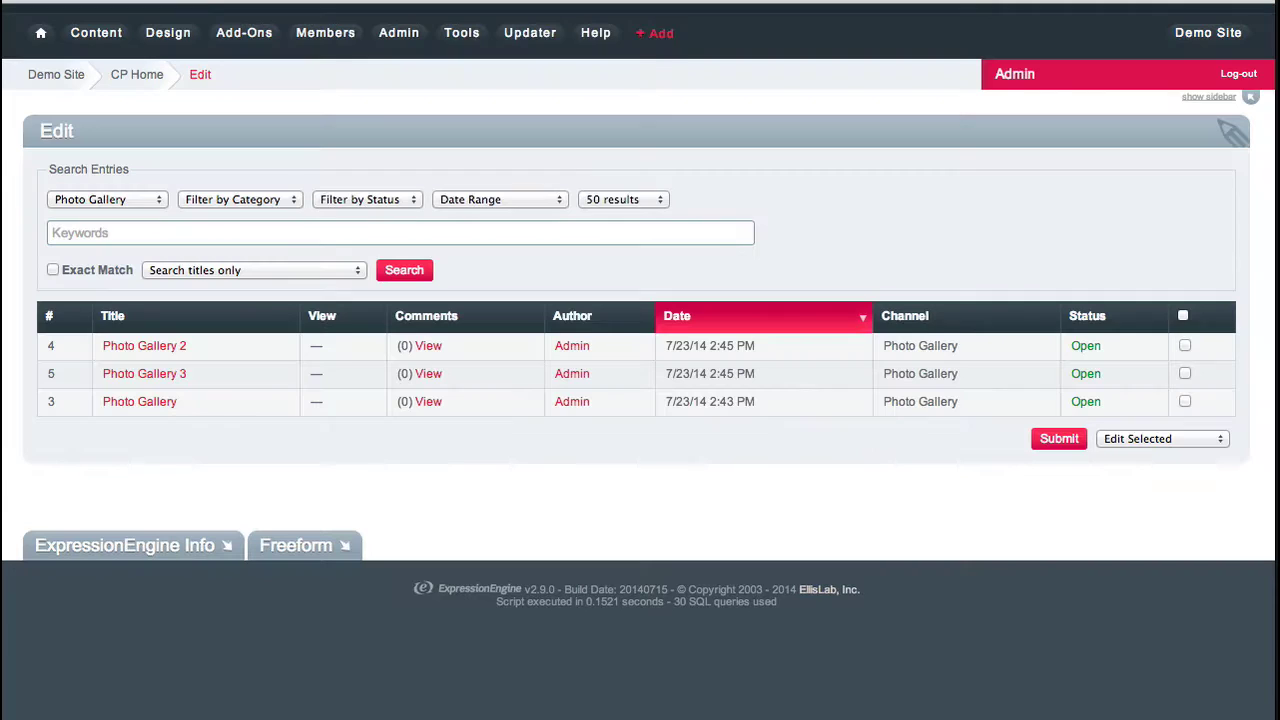
Step: Open the Photo Gallery 3 entry for editing
{"action": "left_click", "coordinate": [156, 374]}
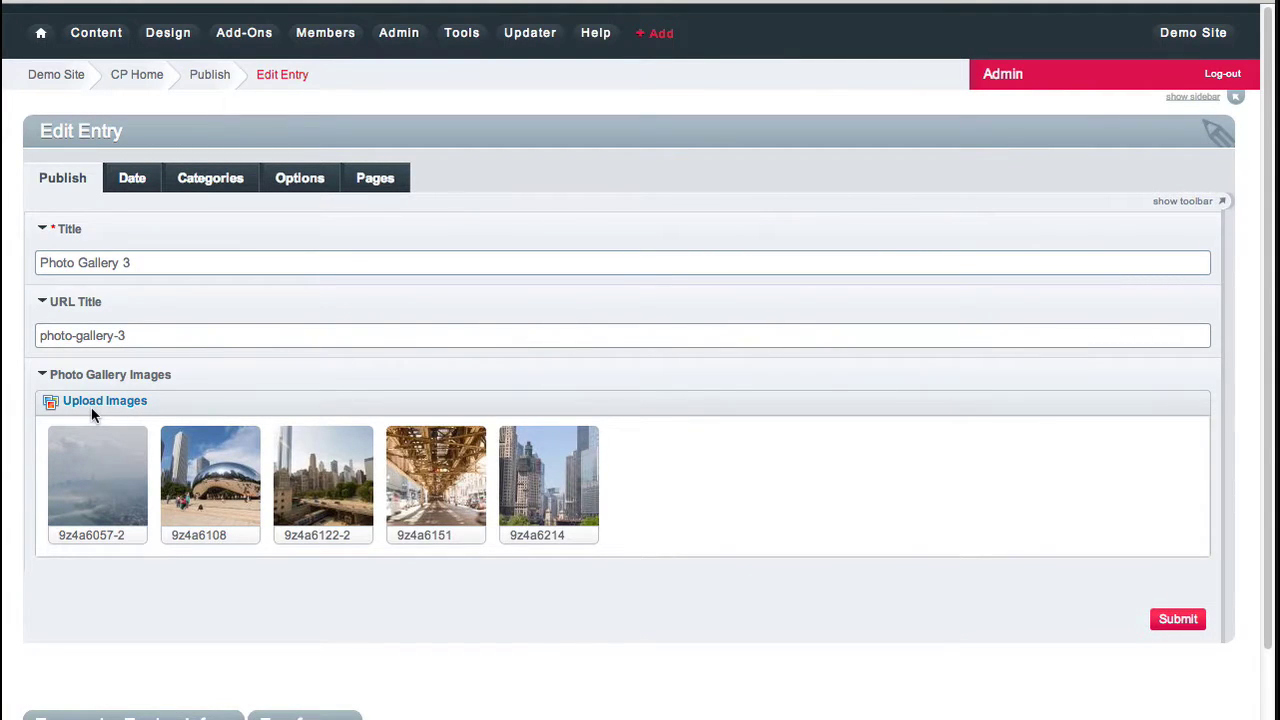
Step: Upload 9Z4A6511.jpg from the 1 jpgs folder into the entry's Photo Gallery Images field
{"action": "left_click", "coordinate": [118, 404]}
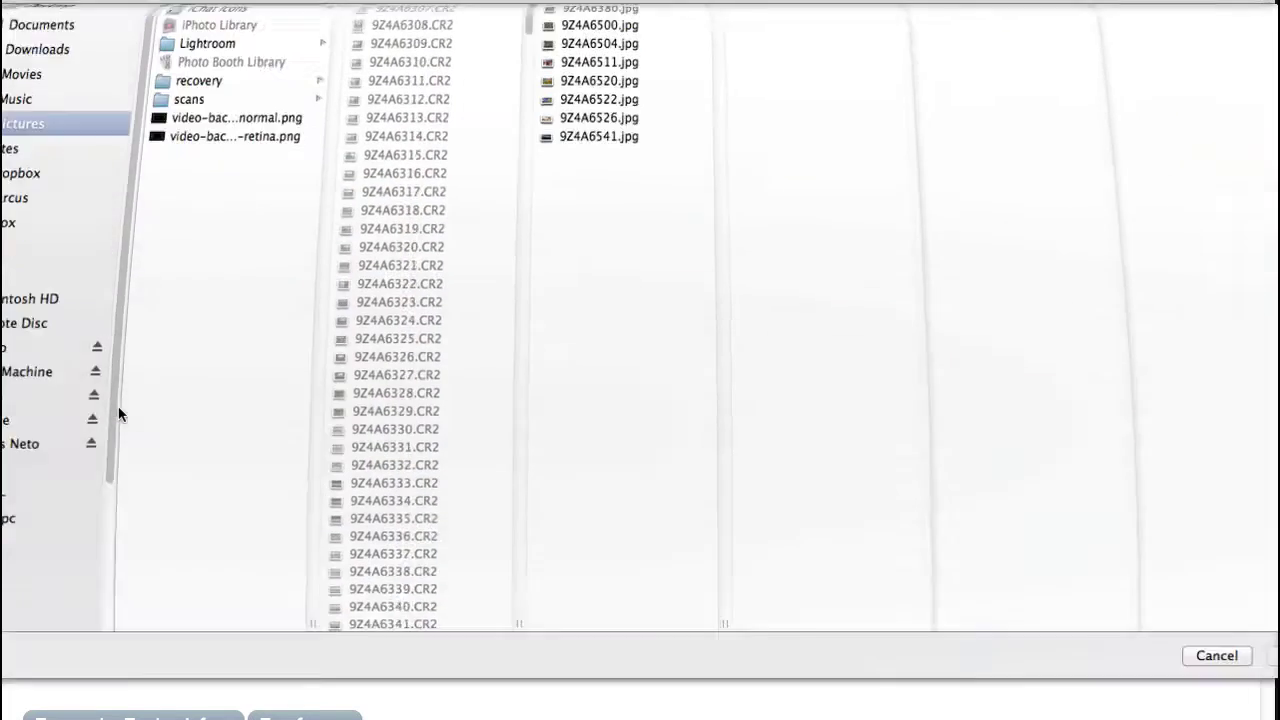
{"action": "left_click", "coordinate": [608, 228]}
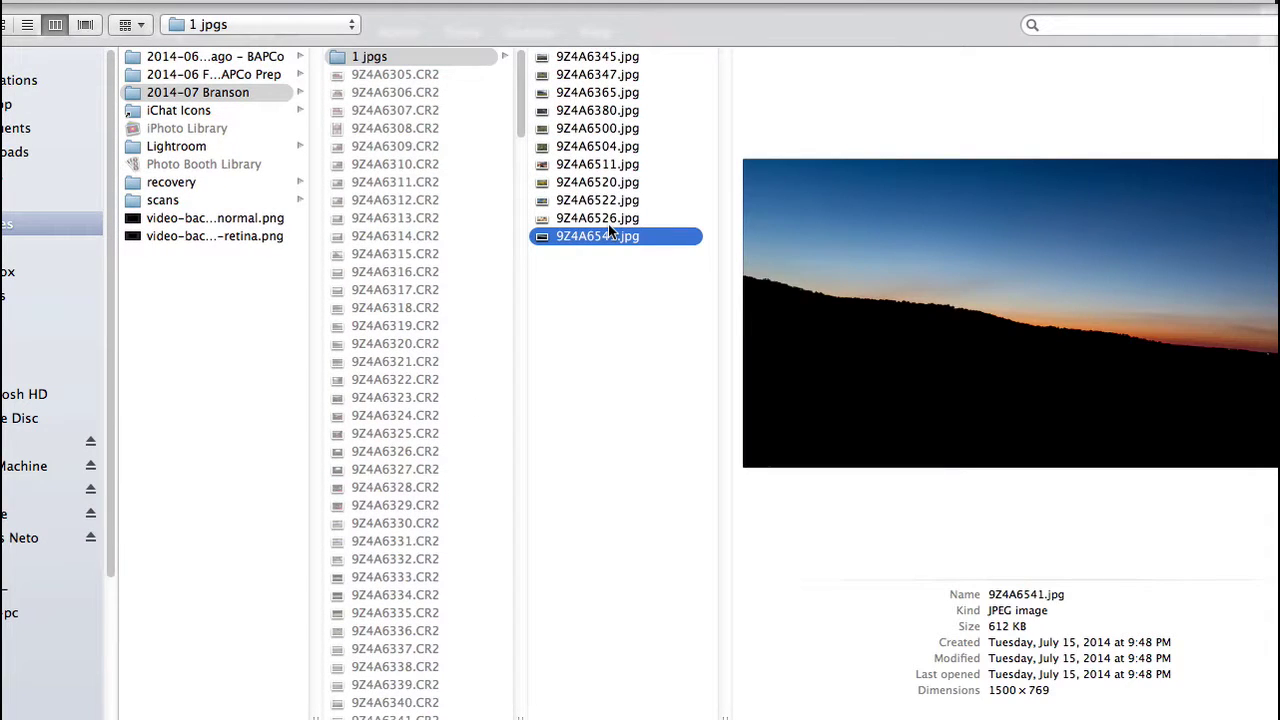
{"action": "left_click", "coordinate": [589, 183]}
{"action": "left_click", "coordinate": [594, 165]}
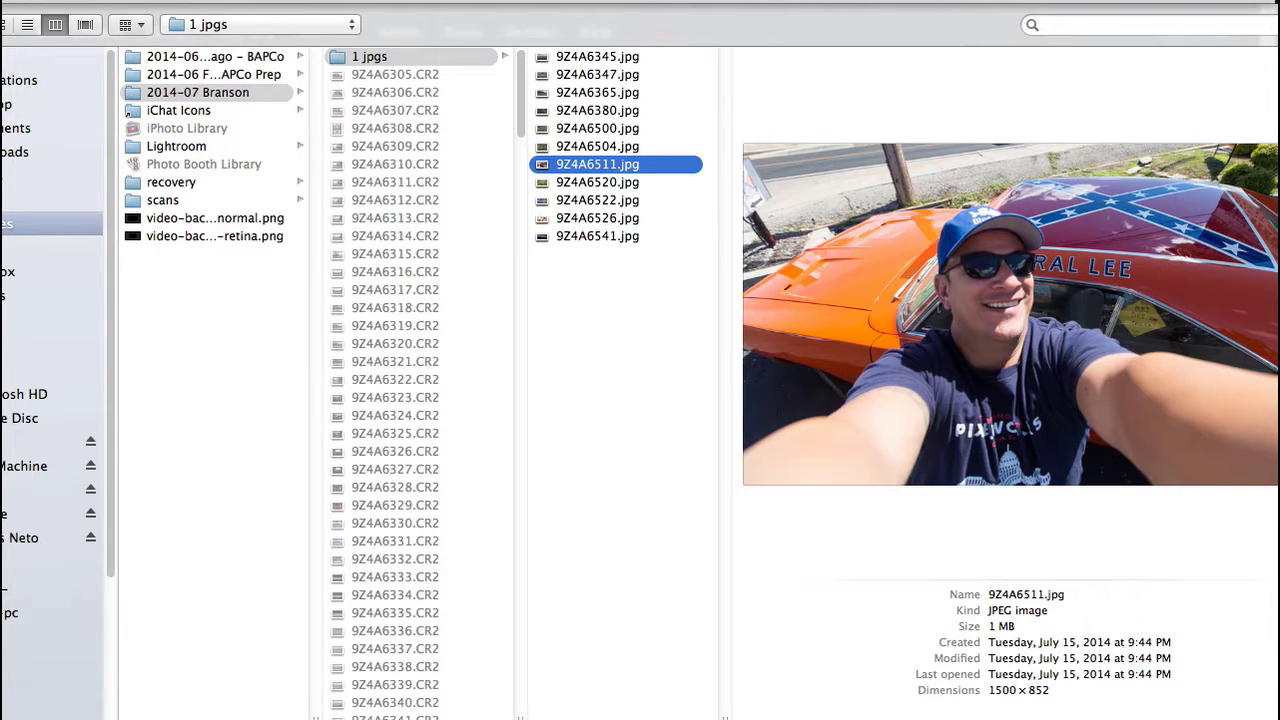
{"action": "key", "text": "Return"}
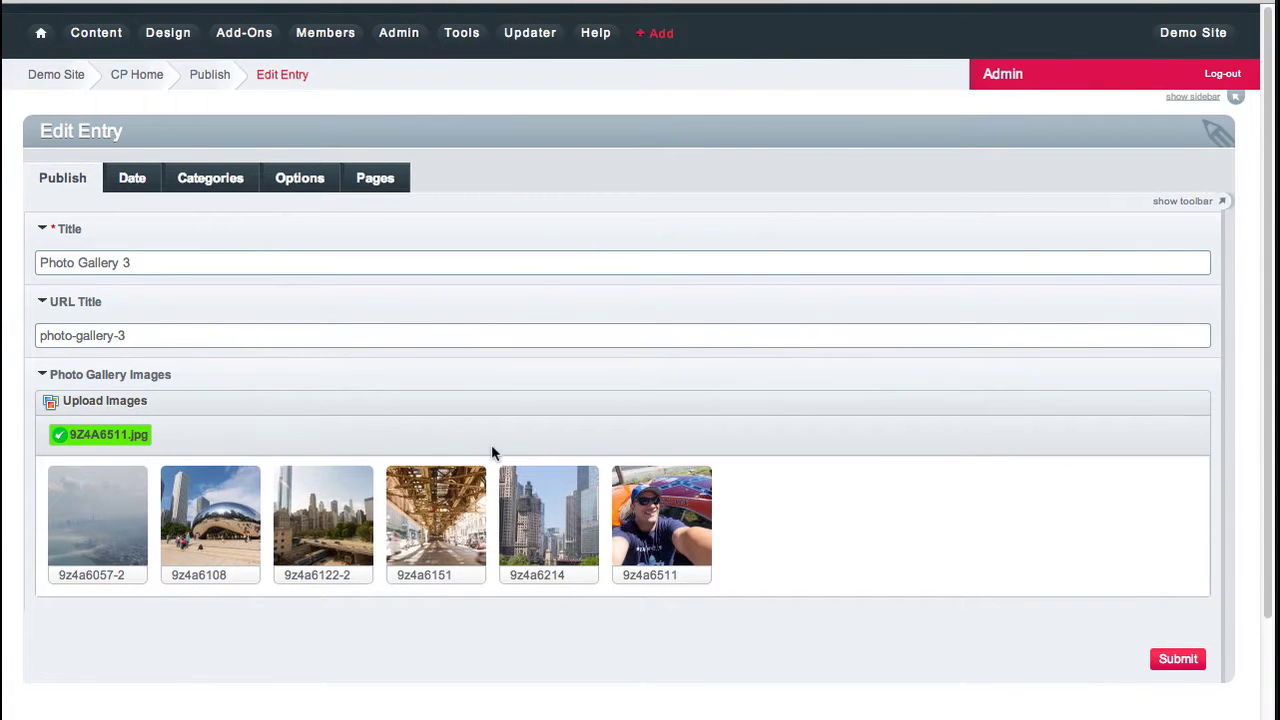
Step: Delete the uploaded 9z4a6511 image from the Photo Gallery Images field
{"action": "mouse_move", "coordinate": [662, 495]}
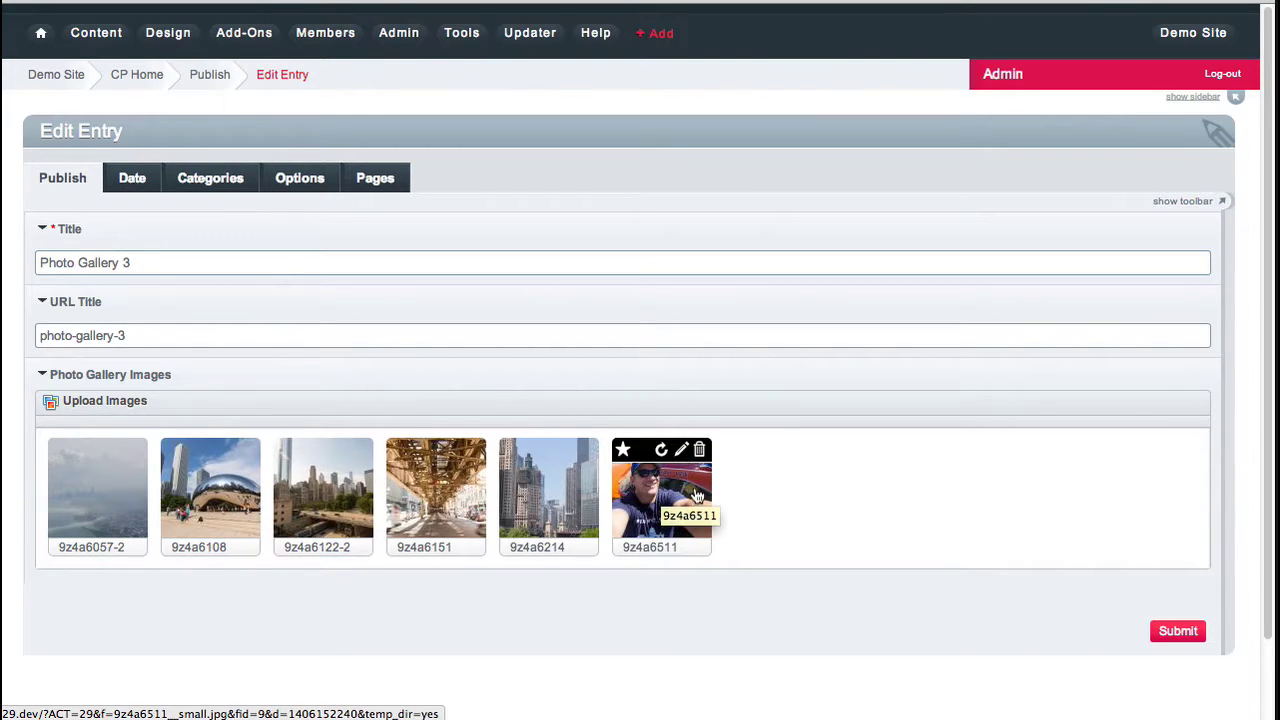
{"action": "mouse_move", "coordinate": [662, 455]}
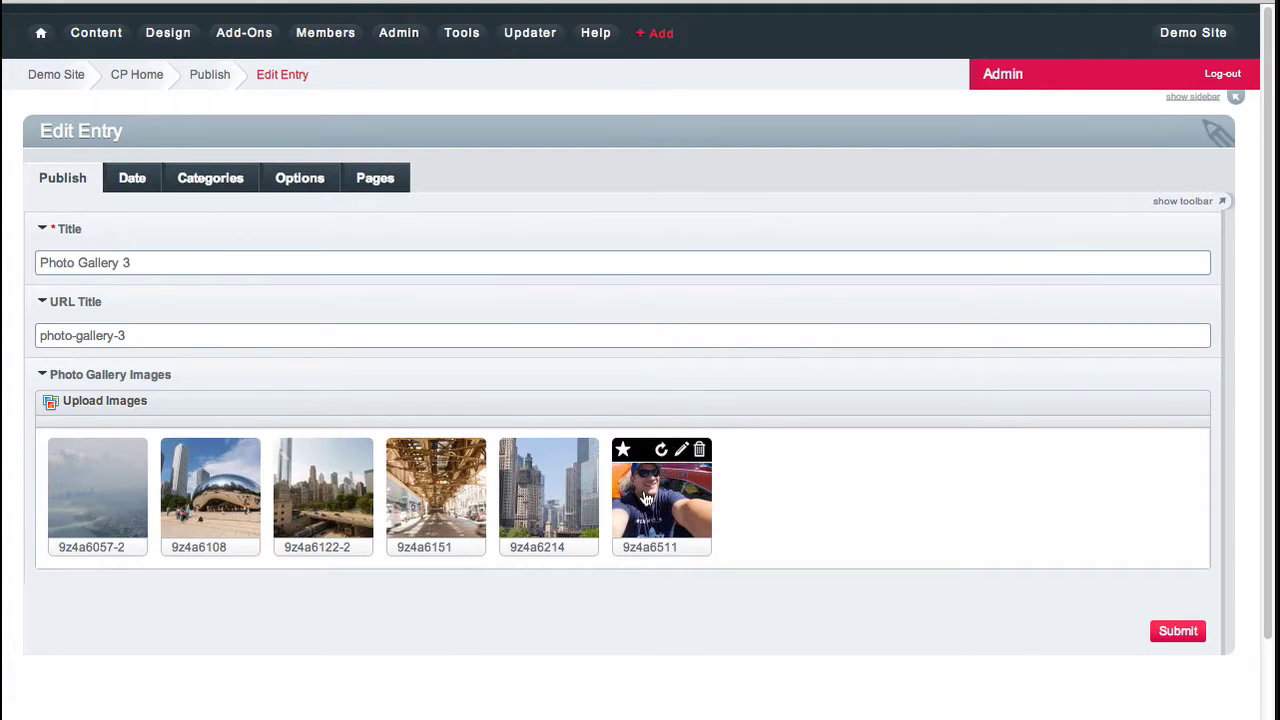
{"action": "left_click", "coordinate": [699, 449]}
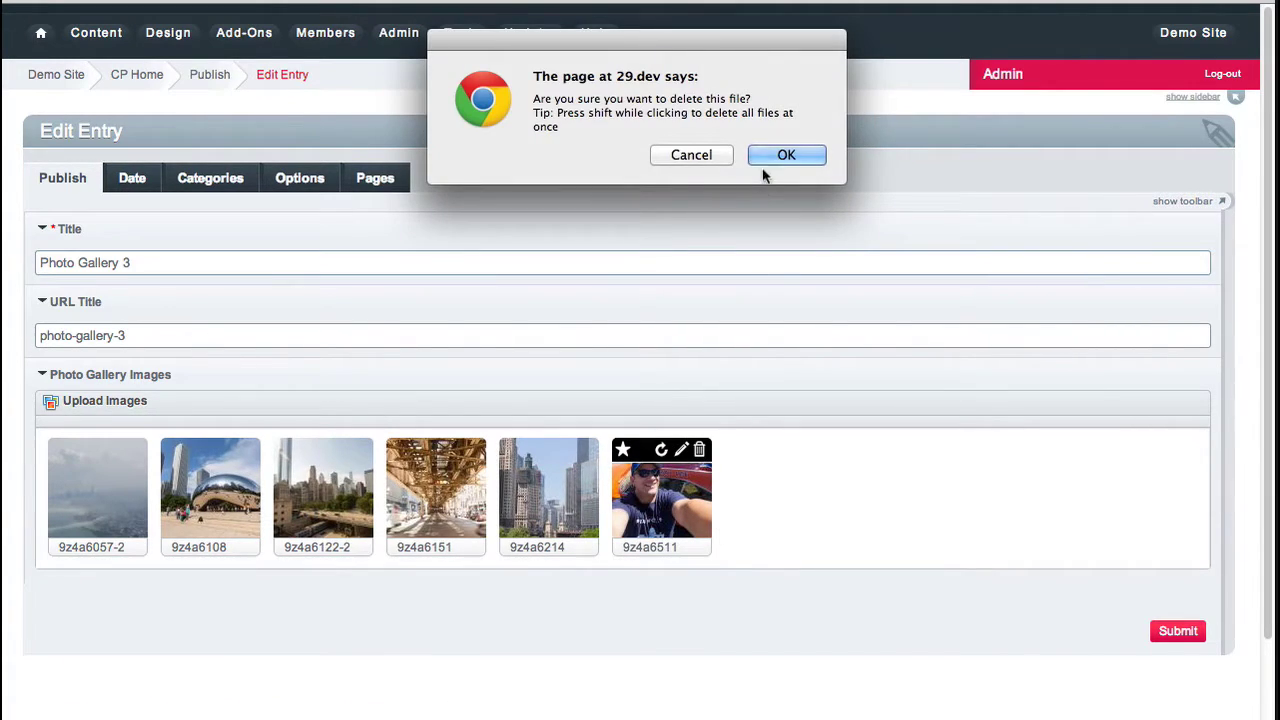
{"action": "left_click", "coordinate": [814, 154]}
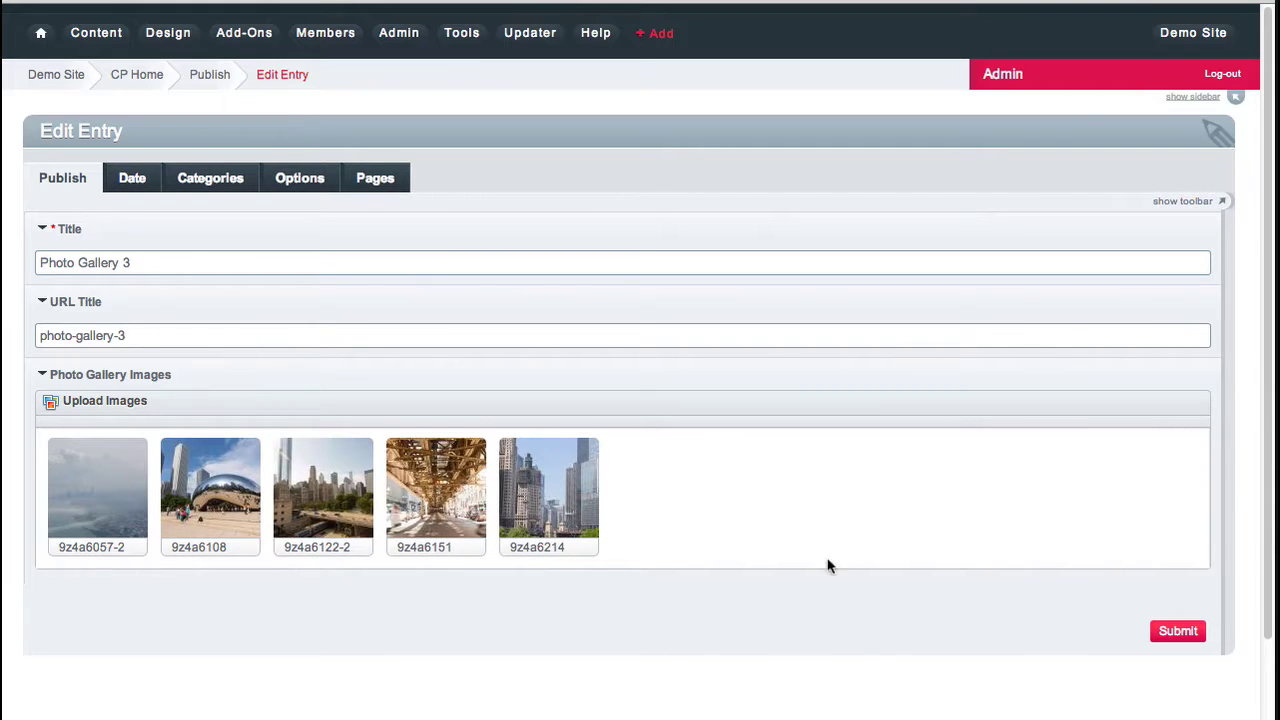
Step: Open the image editor for 9z4a6214 and examine its size choices and its crop, rotate and flip actions
{"action": "left_click", "coordinate": [535, 507]}
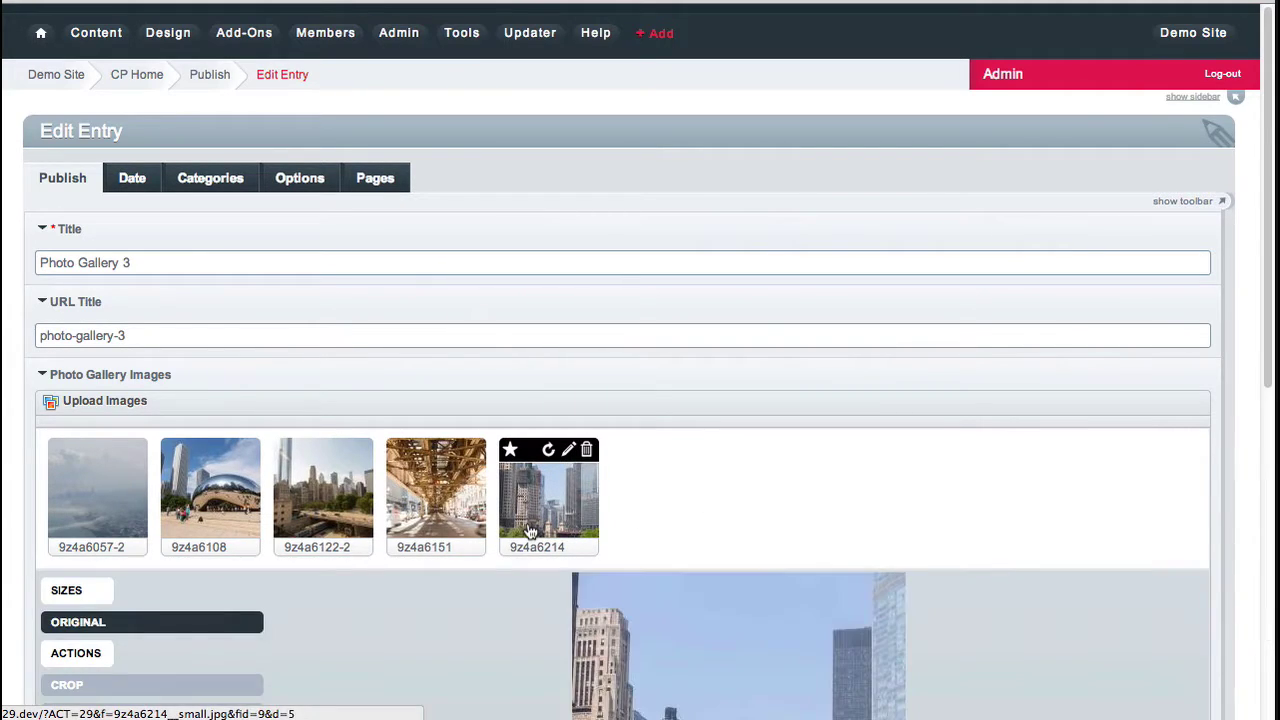
{"action": "scroll", "coordinate": [606, 501], "scroll_direction": "down", "scroll_amount": 10}
{"action": "scroll", "coordinate": [606, 510], "scroll_direction": "up", "scroll_amount": 5}
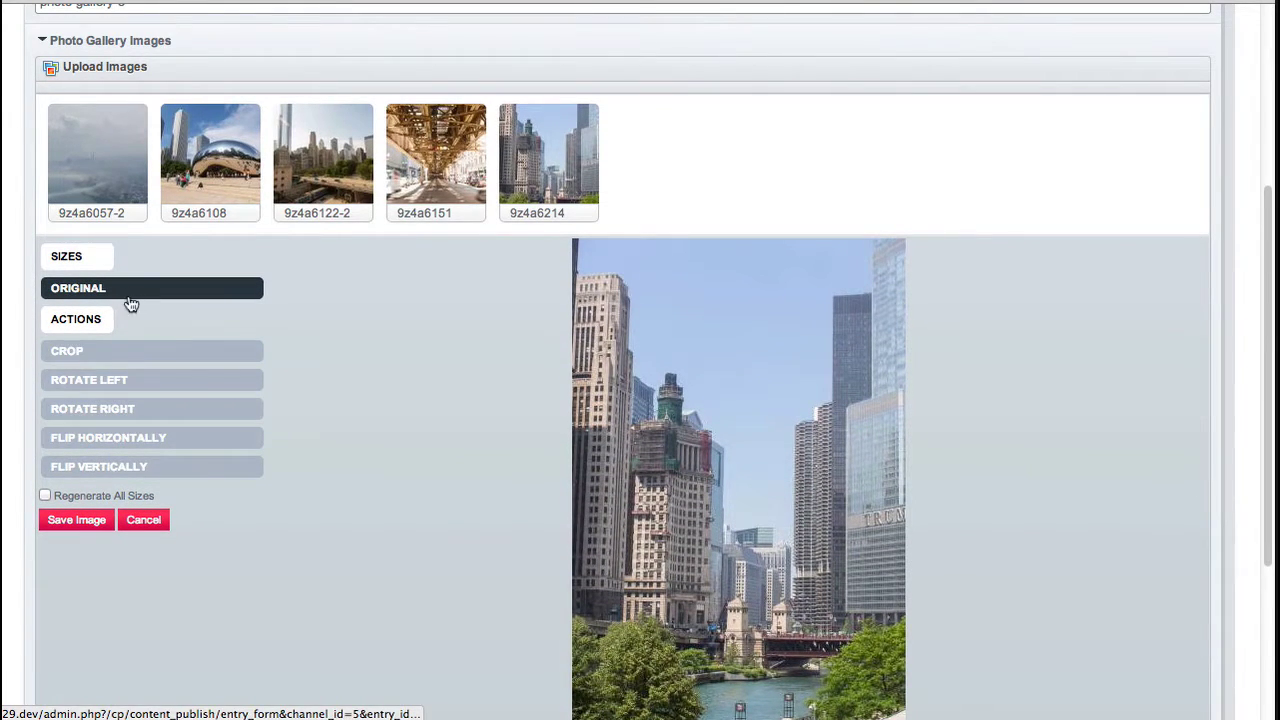
{"action": "scroll", "coordinate": [375, 400], "scroll_direction": "up", "scroll_amount": 2}
Step: Move image 9z4a6108 to first place in the gallery, ahead of 9z4a6057-2, and submit the entry
{"action": "mouse_move", "coordinate": [428, 291]}
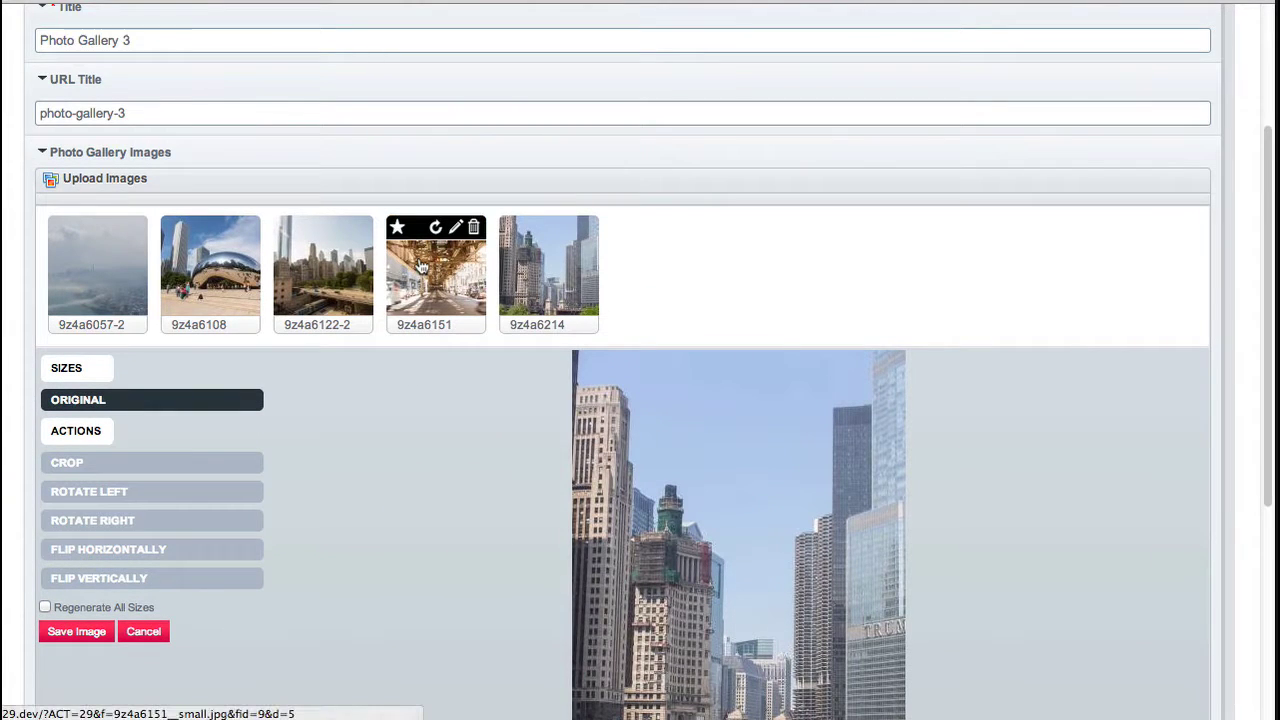
{"action": "mouse_move", "coordinate": [197, 291]}
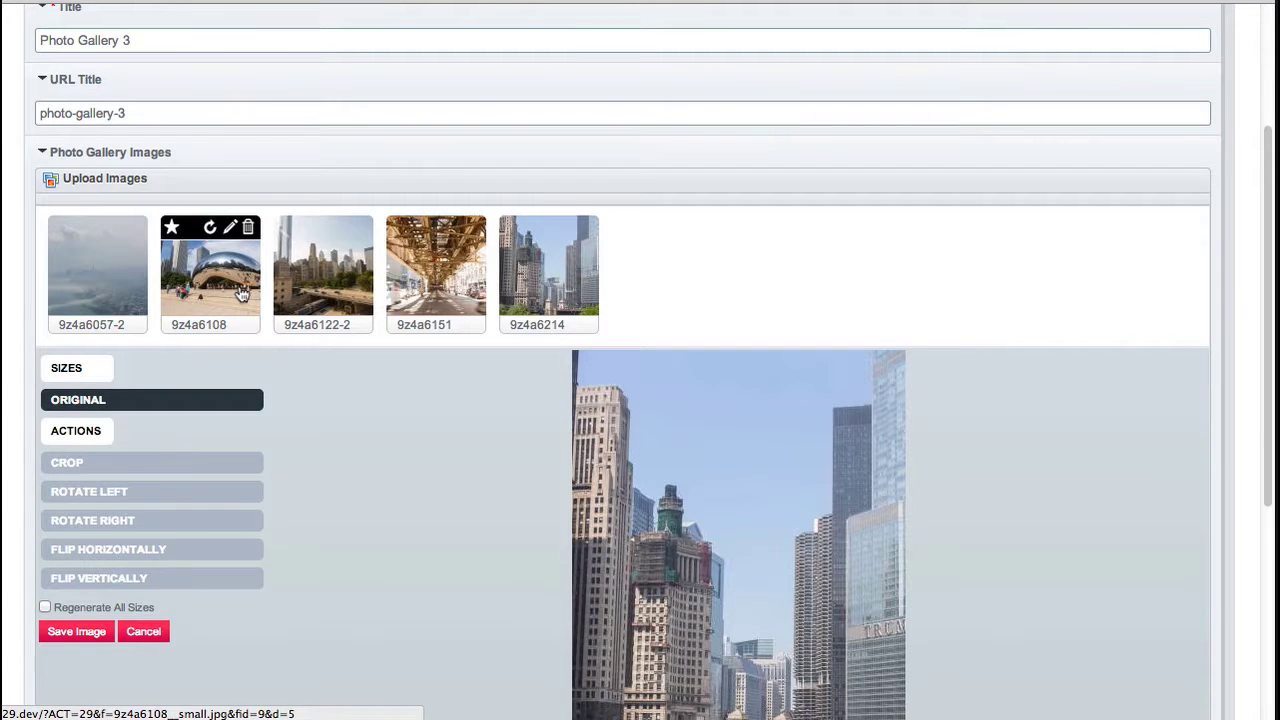
{"action": "left_click_drag", "start_coordinate": [241, 291], "coordinate": [108, 285]}
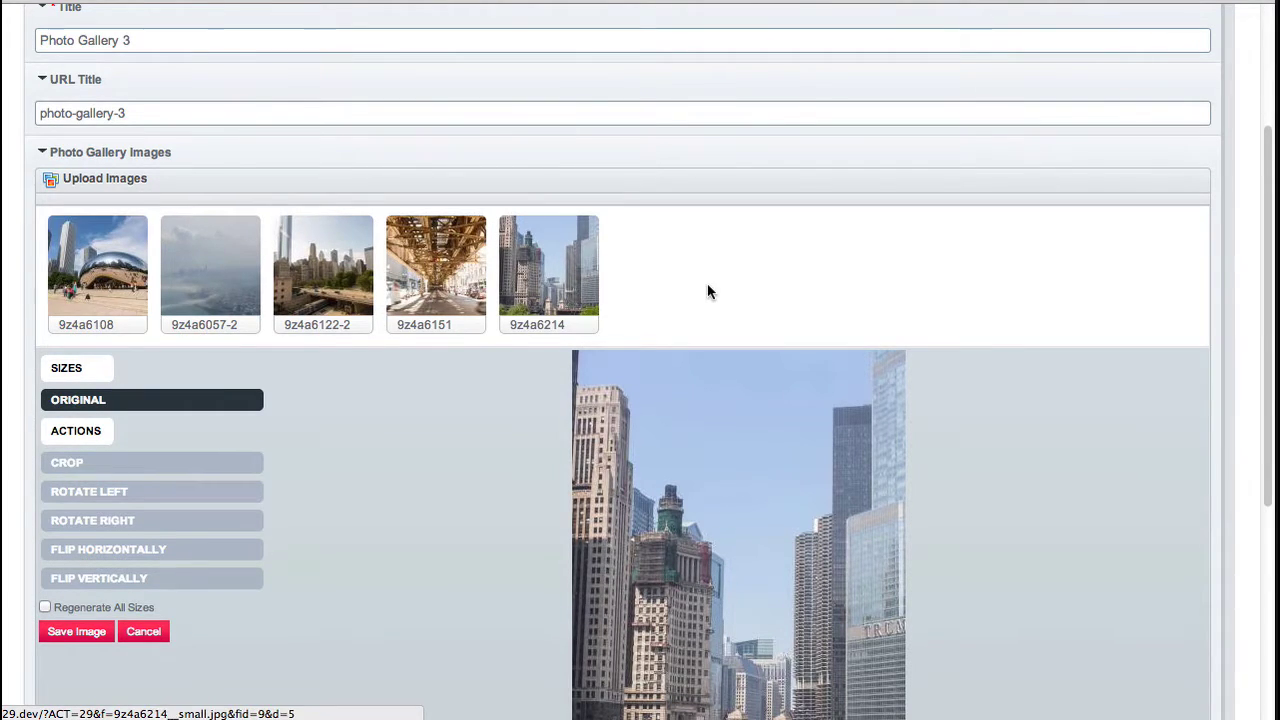
{"action": "scroll", "coordinate": [708, 291], "scroll_direction": "down", "scroll_amount": 5}
{"action": "left_click", "coordinate": [1168, 540]}
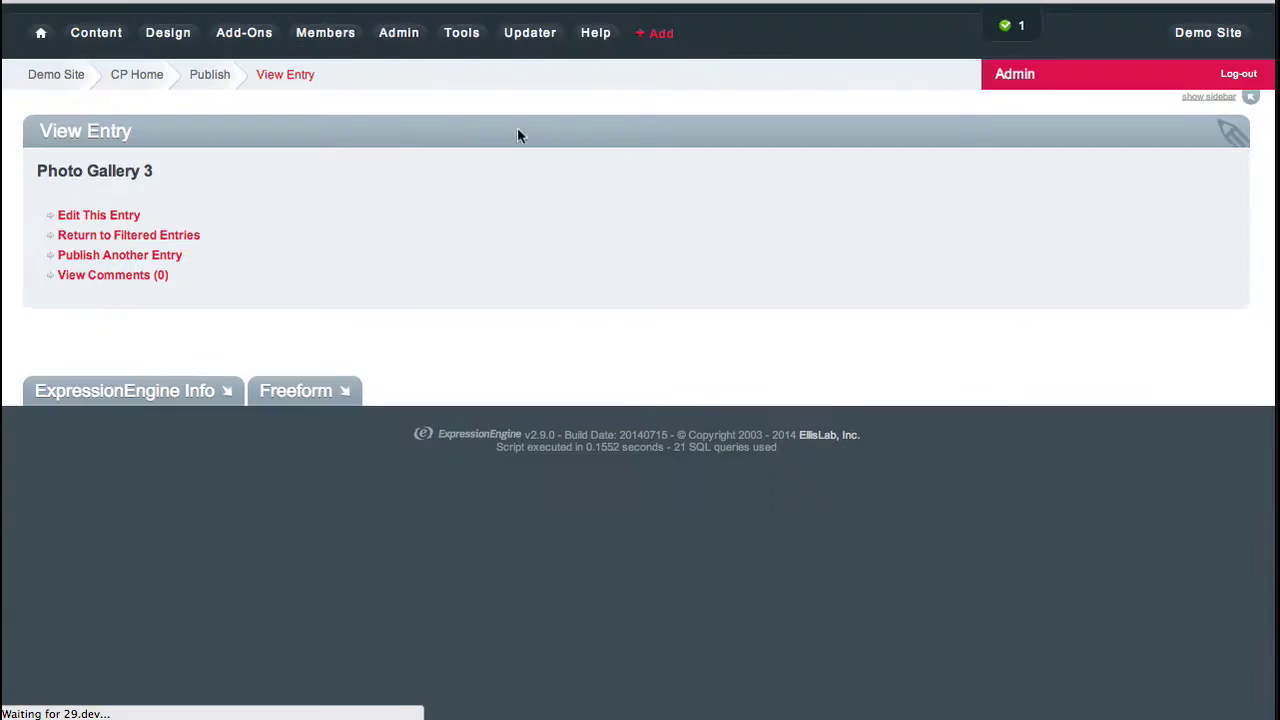
Step: Check Photo Gallery 3's lead image on the demo site's refreshed Photo Gallery page, and return to the control panel
{"action": "key", "text": "ctrl+Tab"}
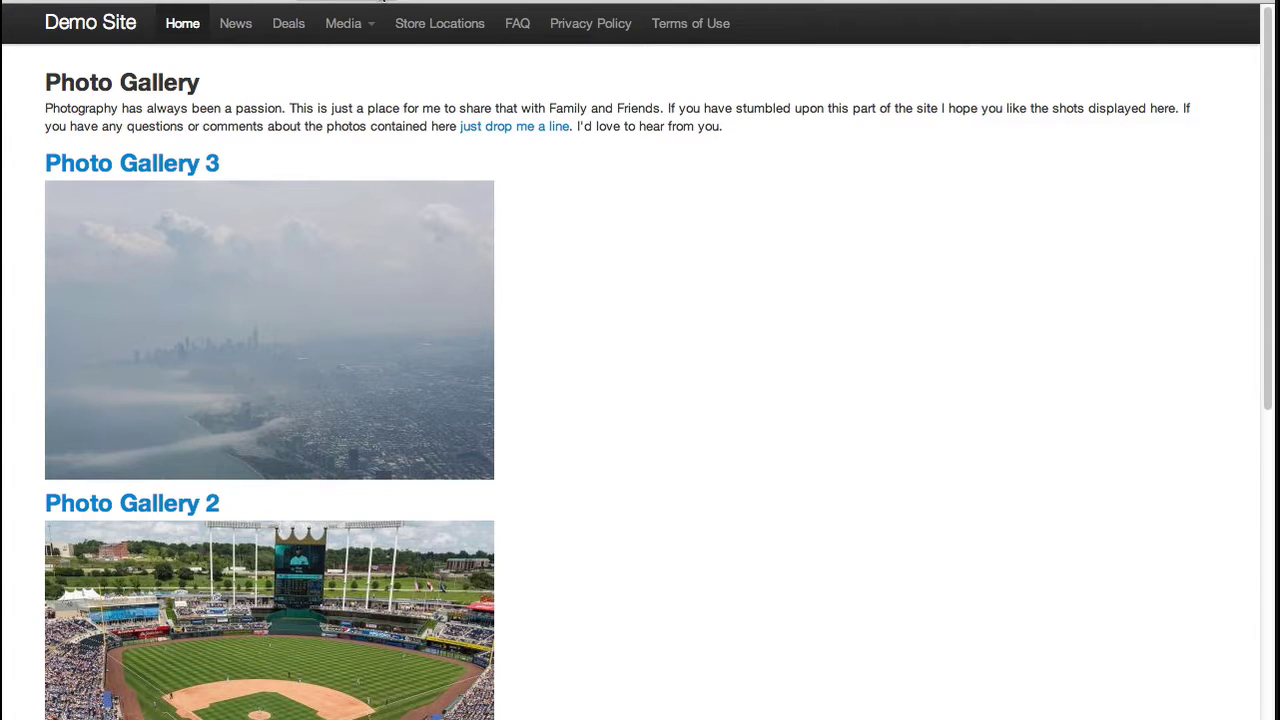
{"action": "mouse_move", "coordinate": [384, 233]}
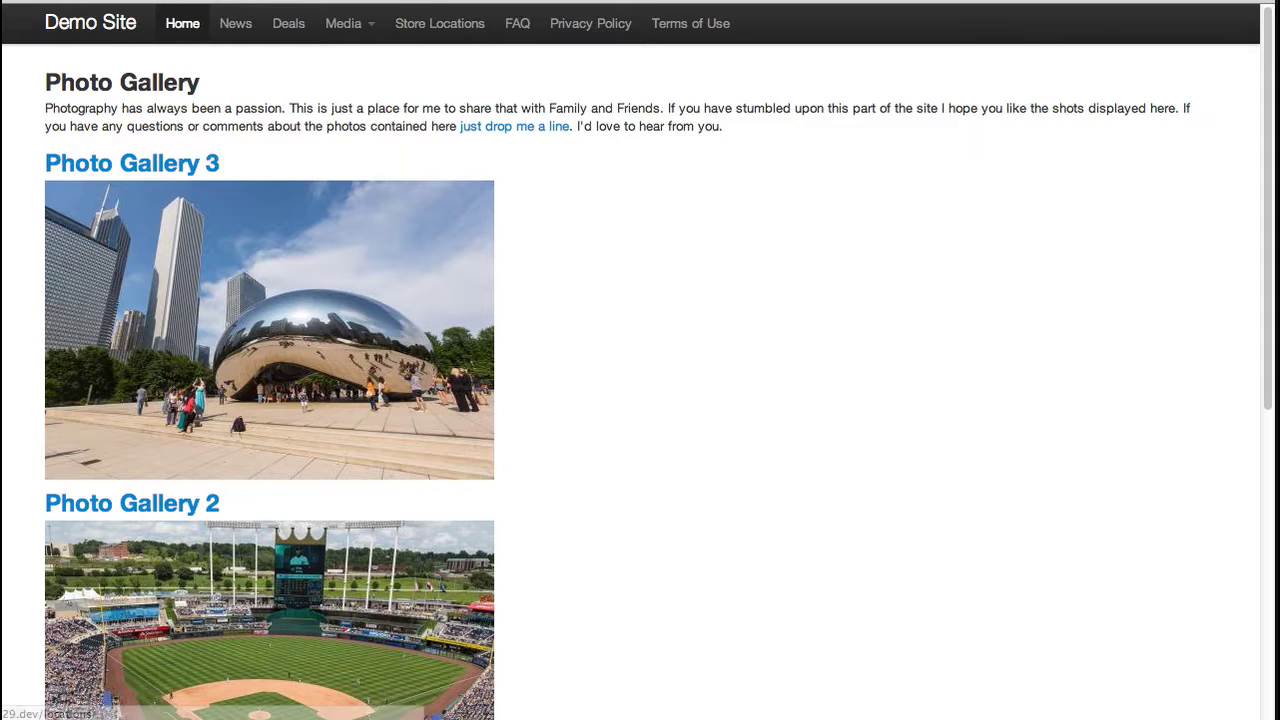
{"action": "key", "text": "ctrl+Tab"}
Step: Reopen the Photo Gallery 3 entry for editing and examine the cover, rotate, edit and delete options on its images
{"action": "left_click", "coordinate": [122, 216]}
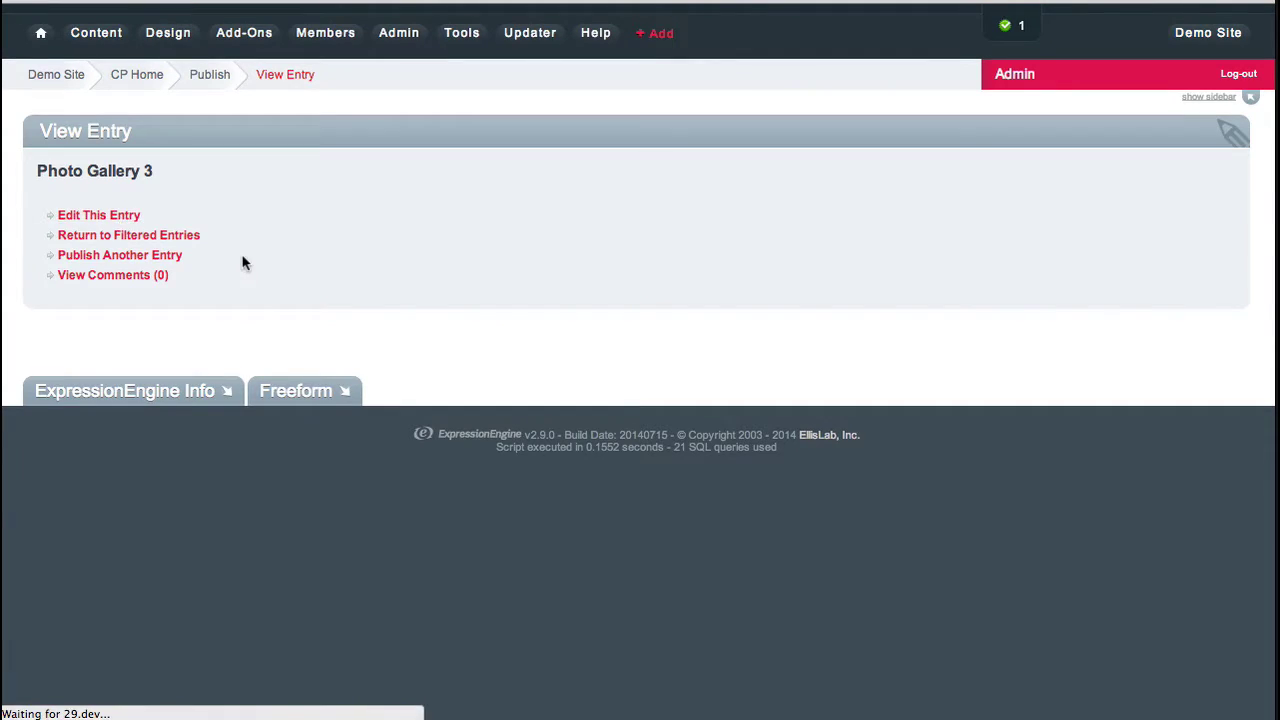
{"action": "mouse_move", "coordinate": [75, 455]}
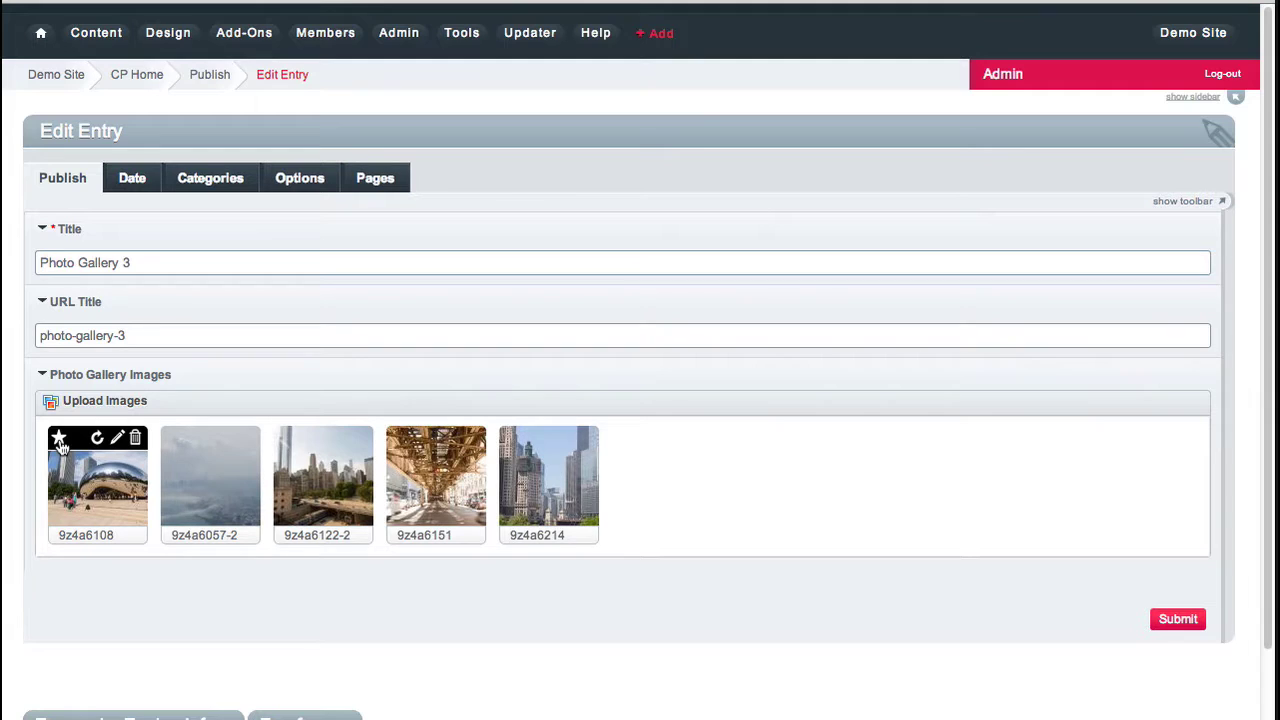
{"action": "mouse_move", "coordinate": [185, 517]}
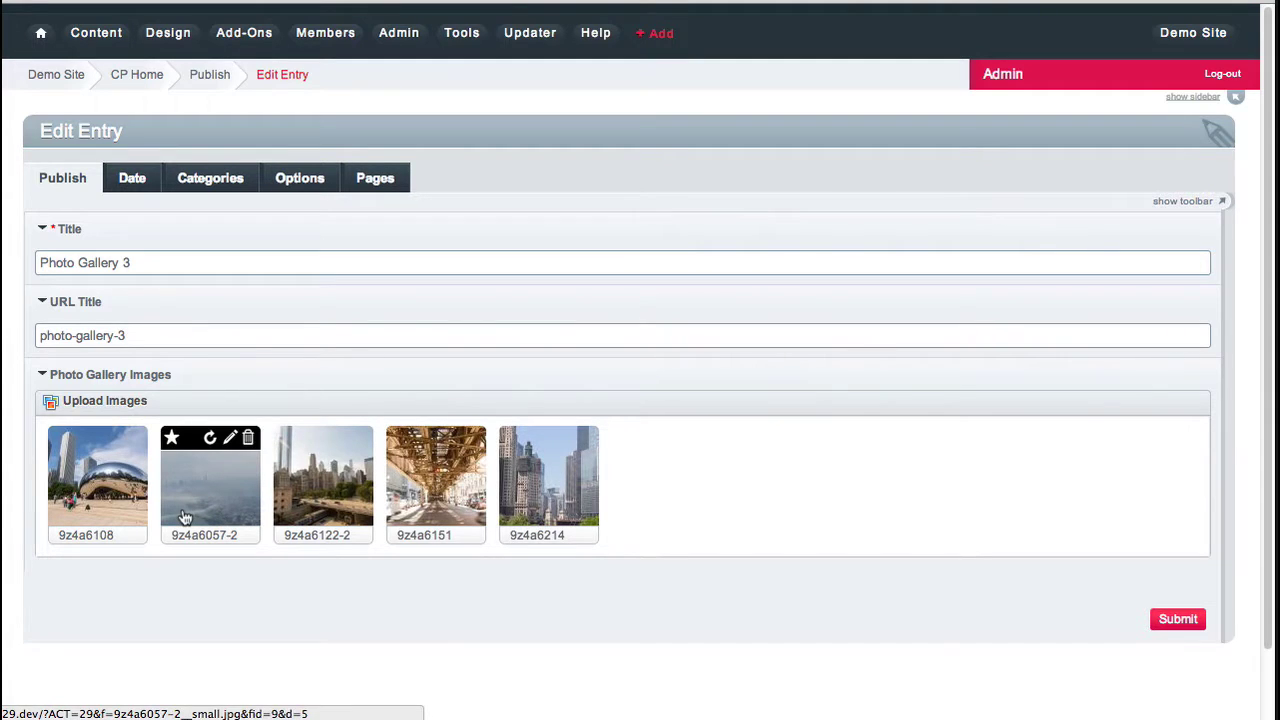
{"action": "mouse_move", "coordinate": [100, 480]}
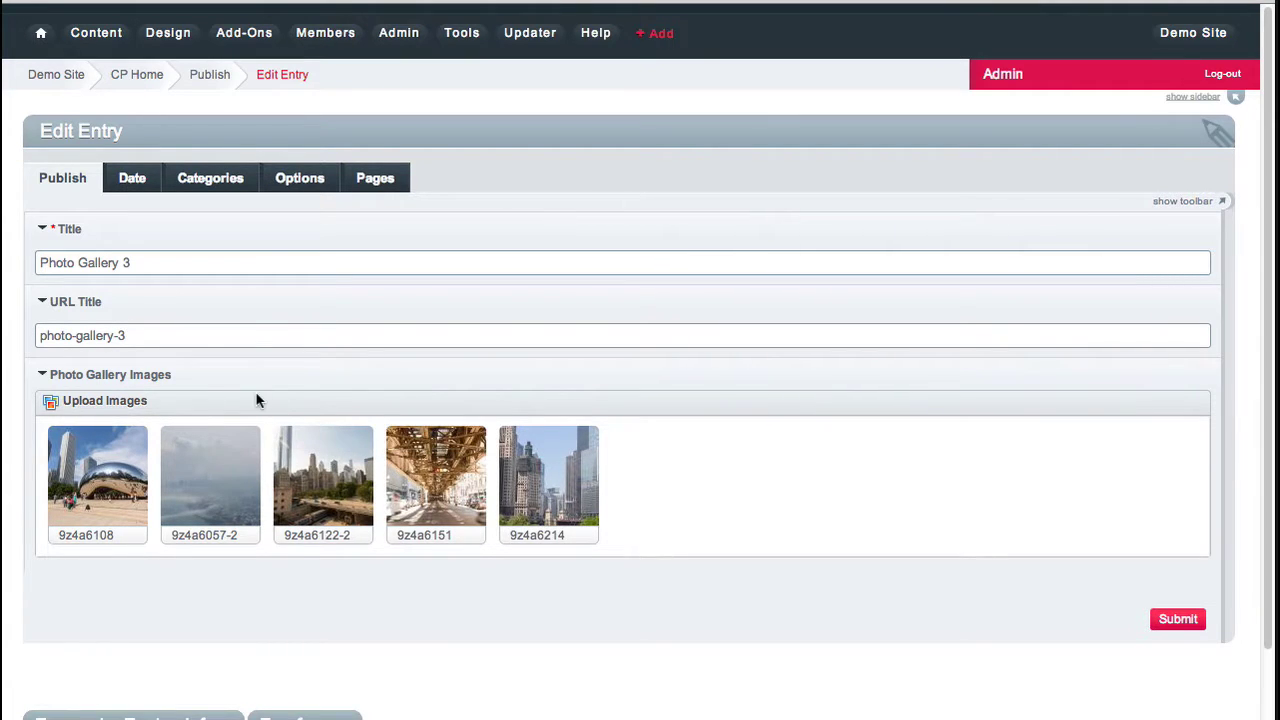
Step: List the Video channel's existing entries and open "This is a Self Hosted Video" for editing
{"action": "mouse_move", "coordinate": [97, 32]}
{"action": "mouse_move", "coordinate": [97, 93]}
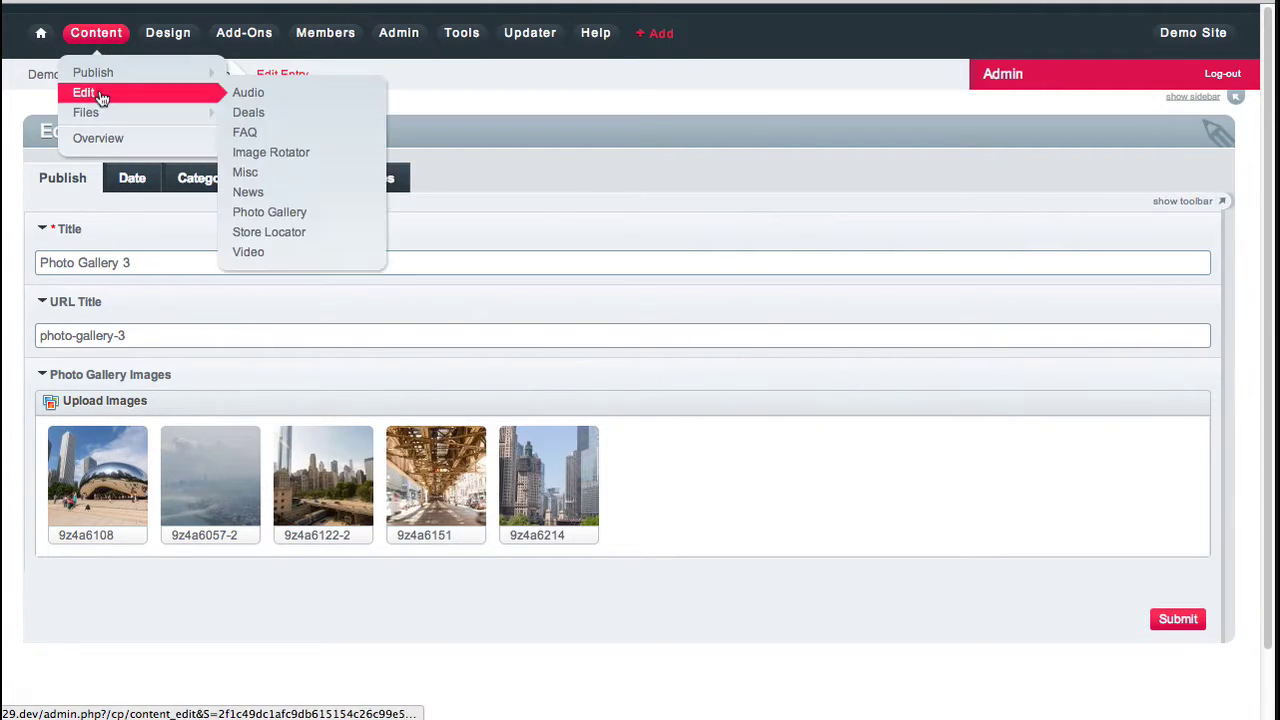
{"action": "left_click", "coordinate": [259, 256]}
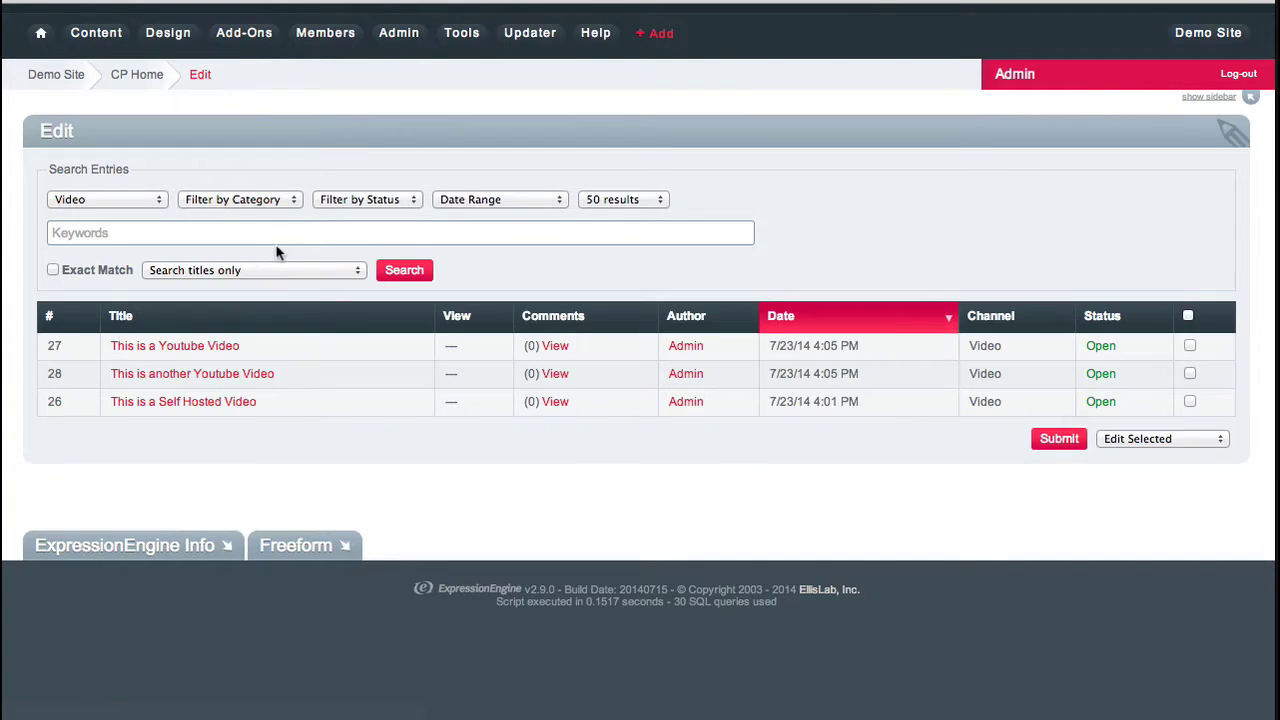
{"action": "left_click", "coordinate": [213, 401]}
Step: Examine the self-hosted video entry's Video File, Video Image, Video Description and Video Auto fields
{"action": "scroll", "coordinate": [340, 480], "scroll_direction": "down", "scroll_amount": 2}
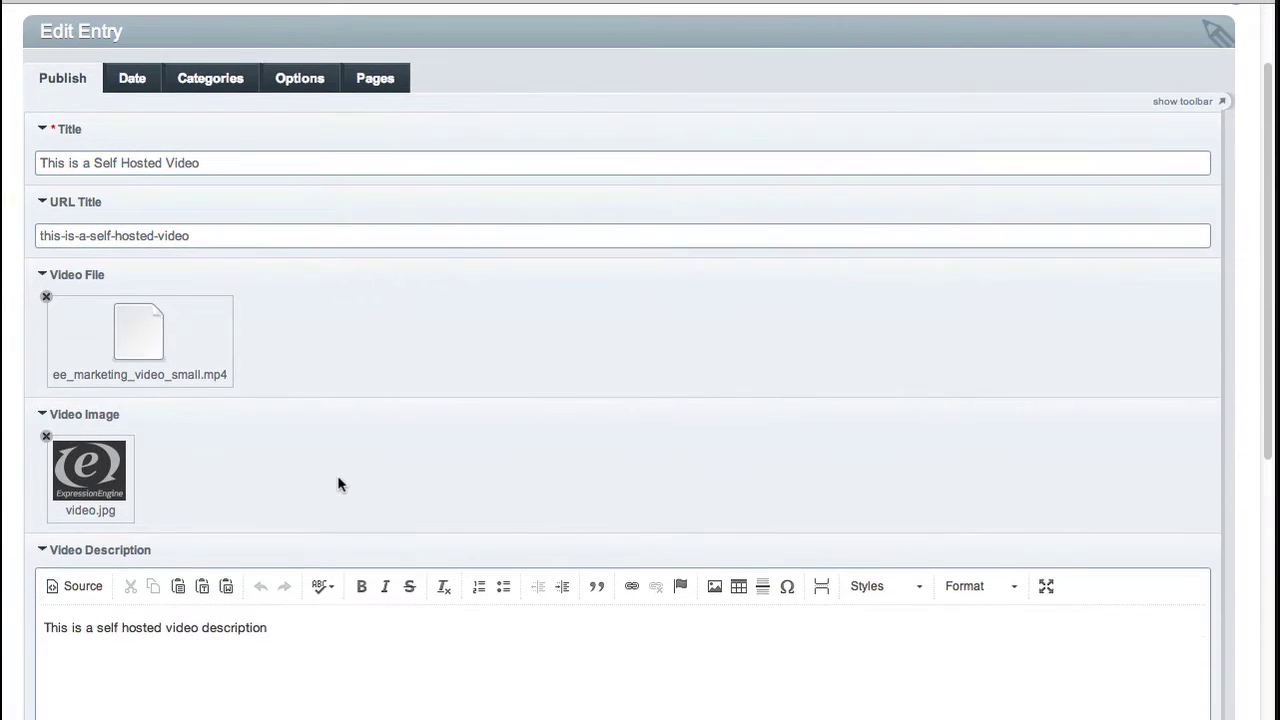
{"action": "scroll", "coordinate": [268, 488], "scroll_direction": "down", "scroll_amount": 5}
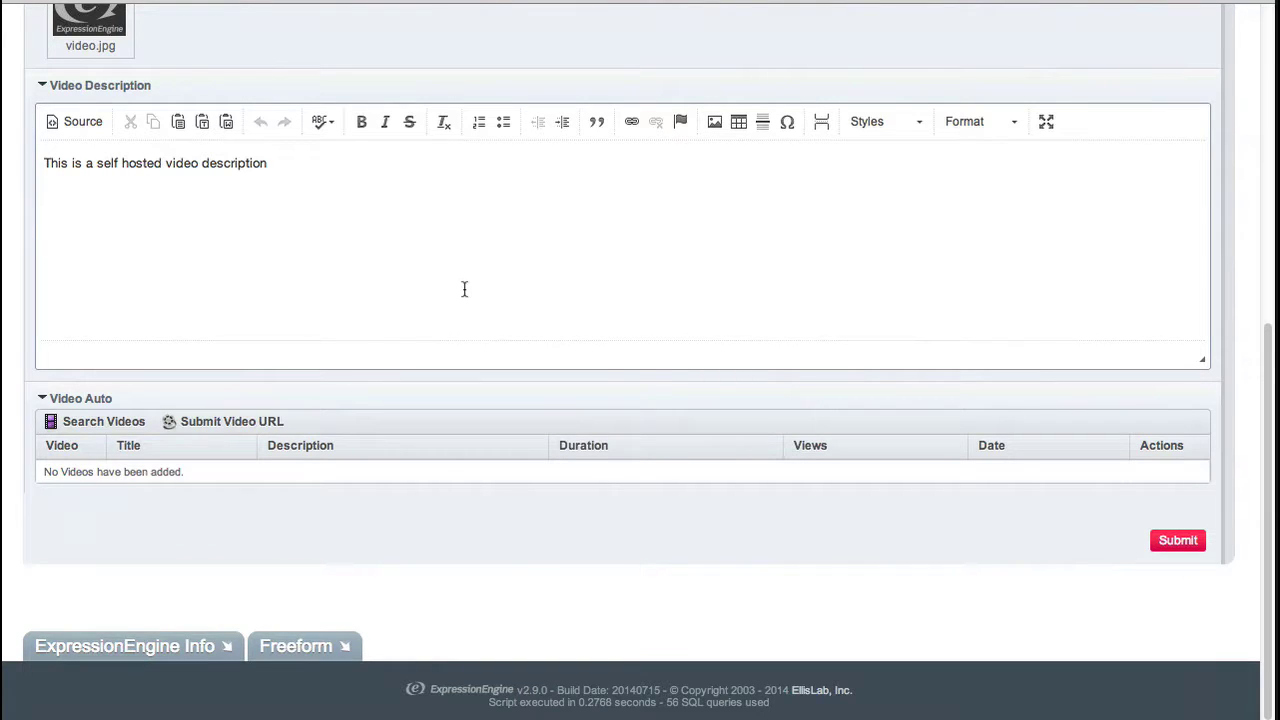
{"action": "scroll", "coordinate": [386, 347], "scroll_direction": "up", "scroll_amount": 5}
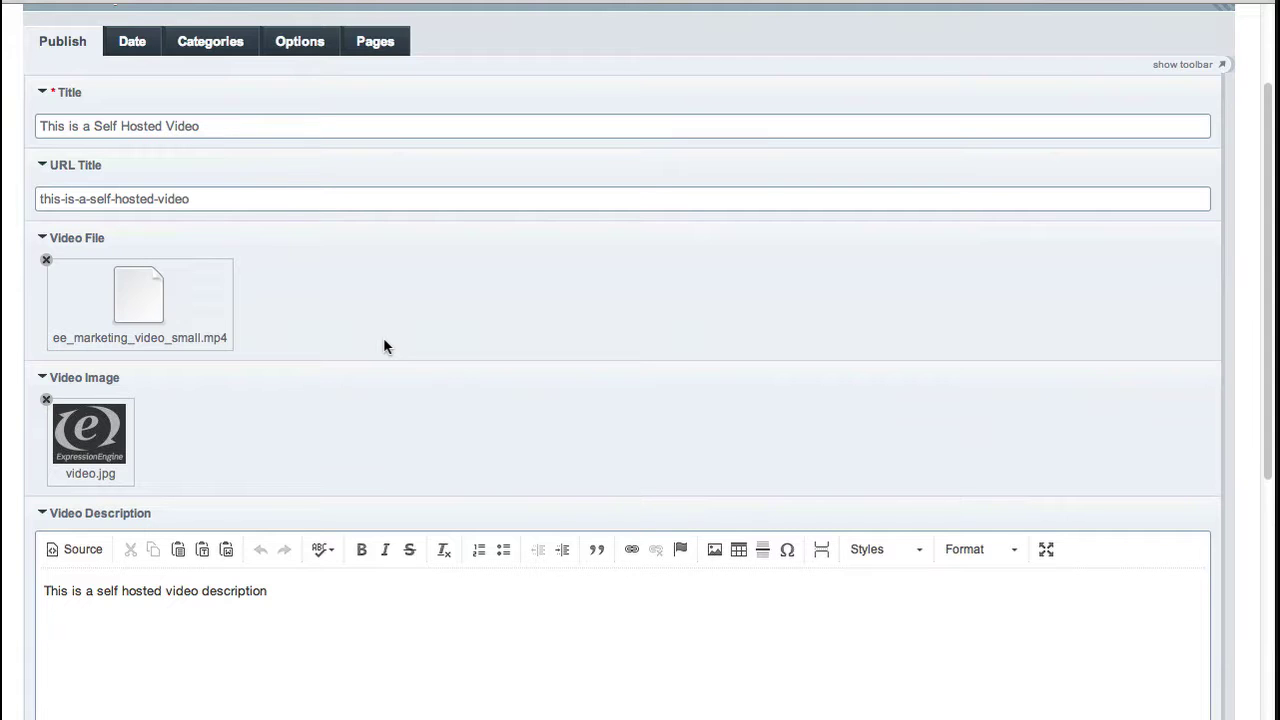
{"action": "scroll", "coordinate": [169, 491], "scroll_direction": "down", "scroll_amount": 5}
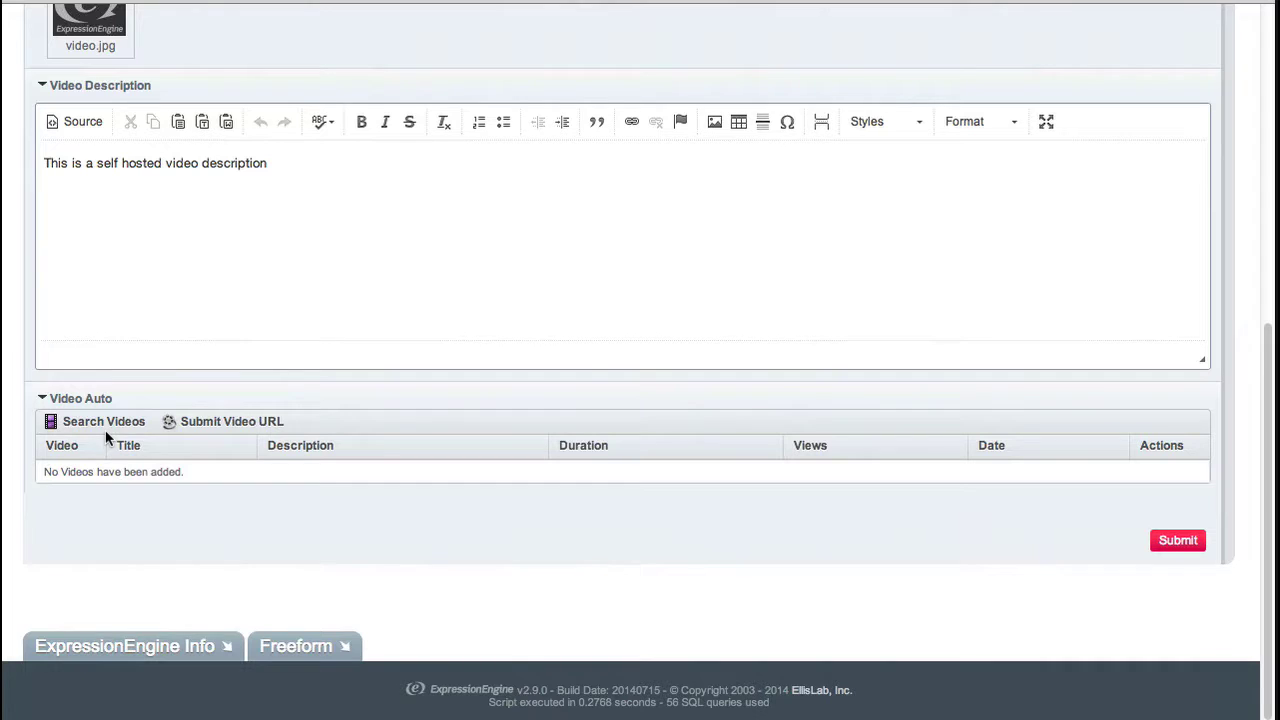
{"action": "scroll", "coordinate": [107, 432], "scroll_direction": "up", "scroll_amount": 7}
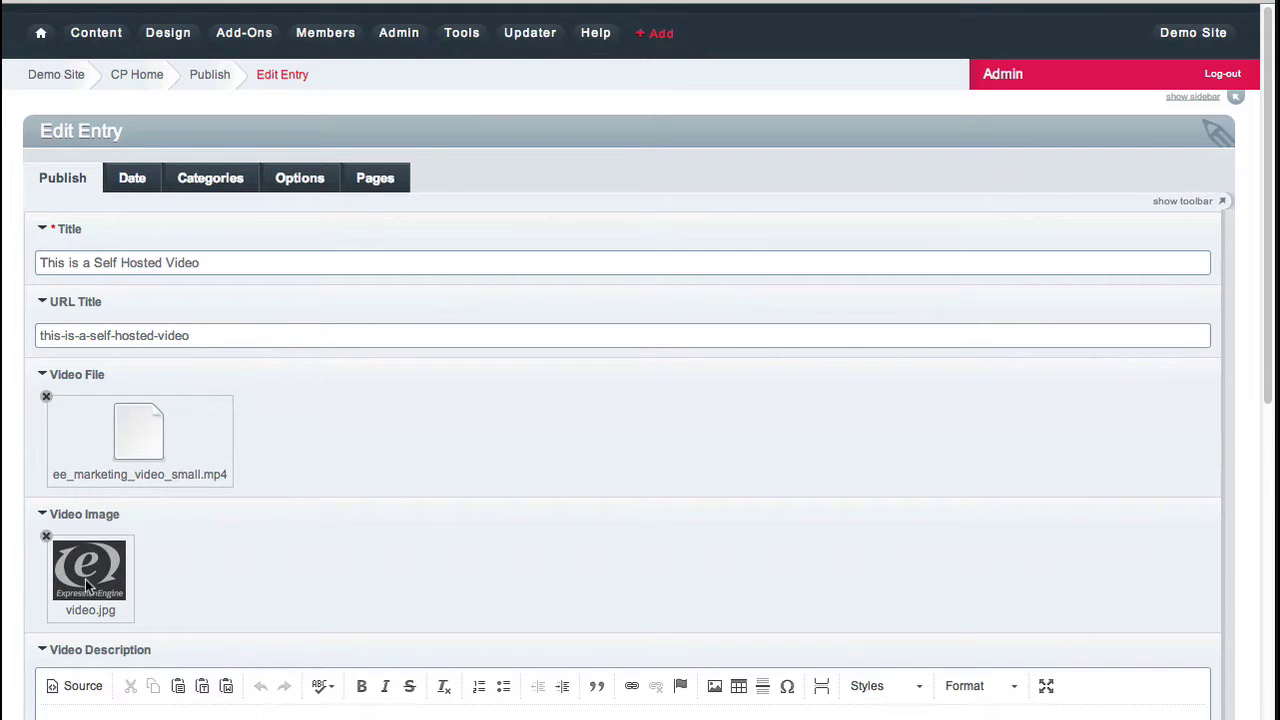
{"action": "scroll", "coordinate": [87, 590], "scroll_direction": "down", "scroll_amount": 2}
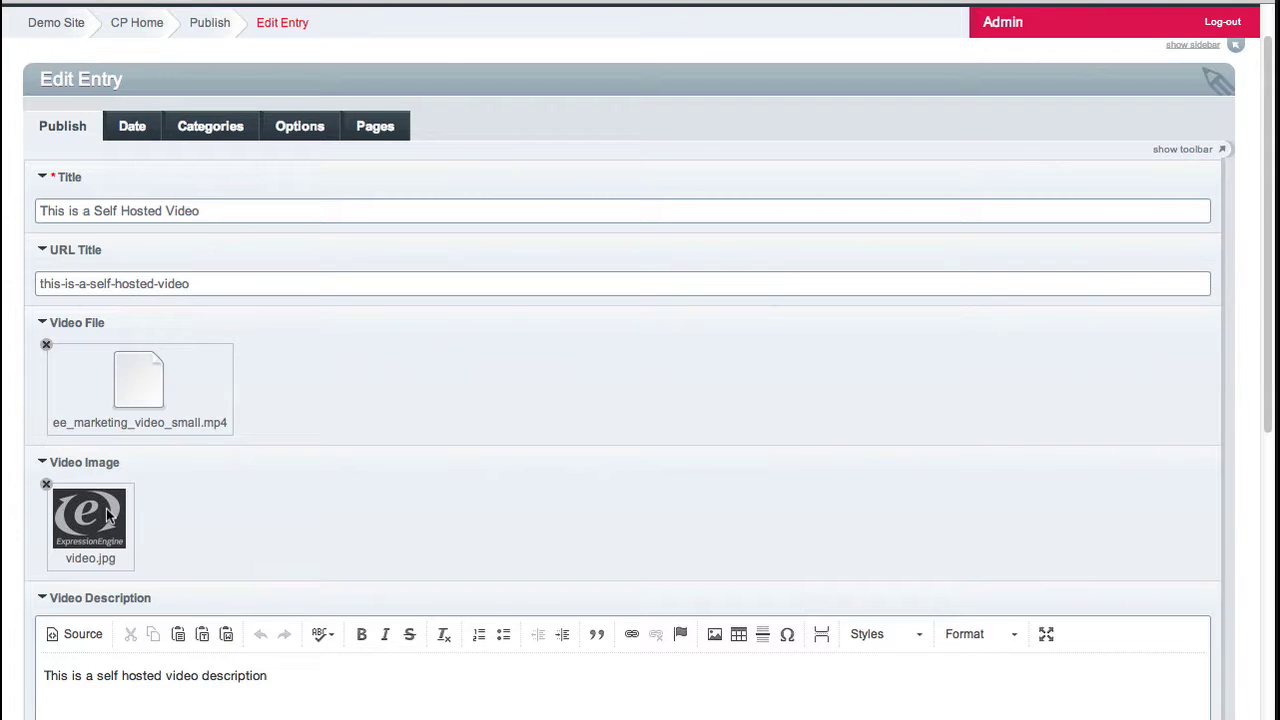
{"action": "scroll", "coordinate": [108, 515], "scroll_direction": "down", "scroll_amount": 5}
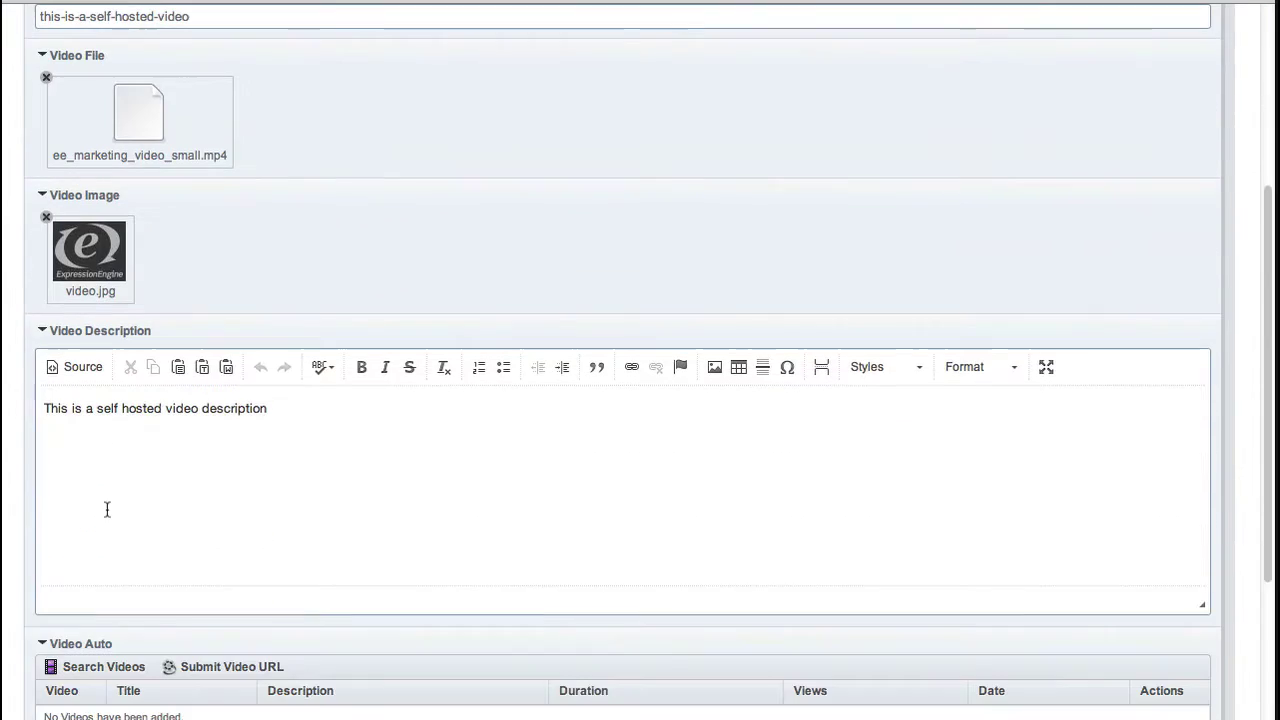
{"action": "left_click", "coordinate": [111, 420]}
{"action": "scroll", "coordinate": [116, 432], "scroll_direction": "down", "scroll_amount": 5}
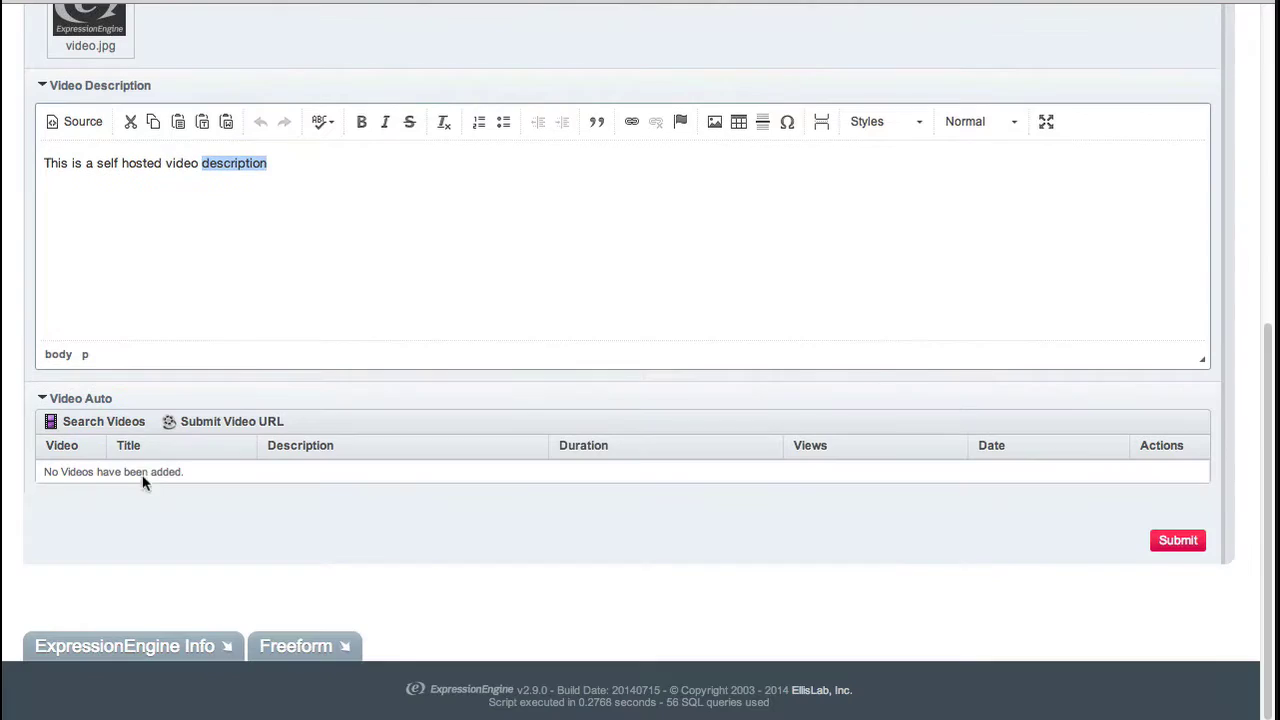
Step: Search for videos in the Video Auto field with the keywords "expressionengine demo" and view the Youtube and Vimeo results
{"action": "left_click", "coordinate": [110, 422]}
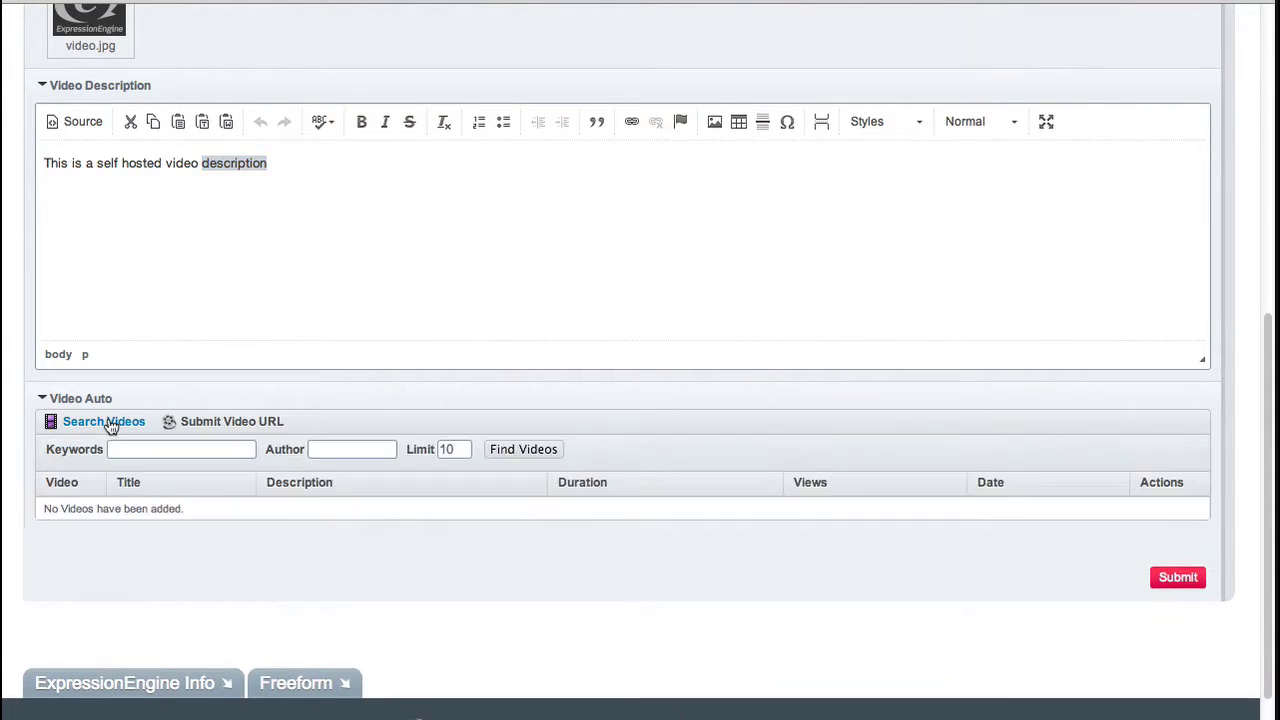
{"action": "left_click", "coordinate": [120, 449]}
{"action": "type", "text": "expressionengine demo"}
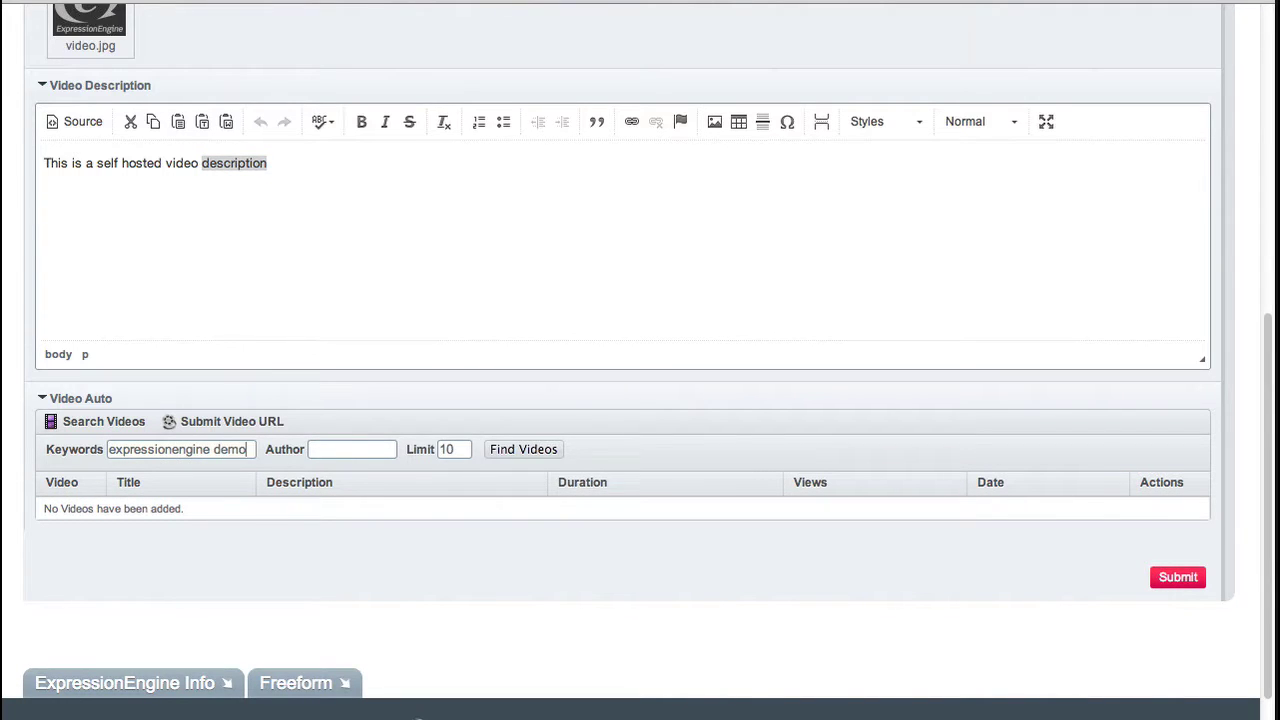
{"action": "key", "text": "Return"}
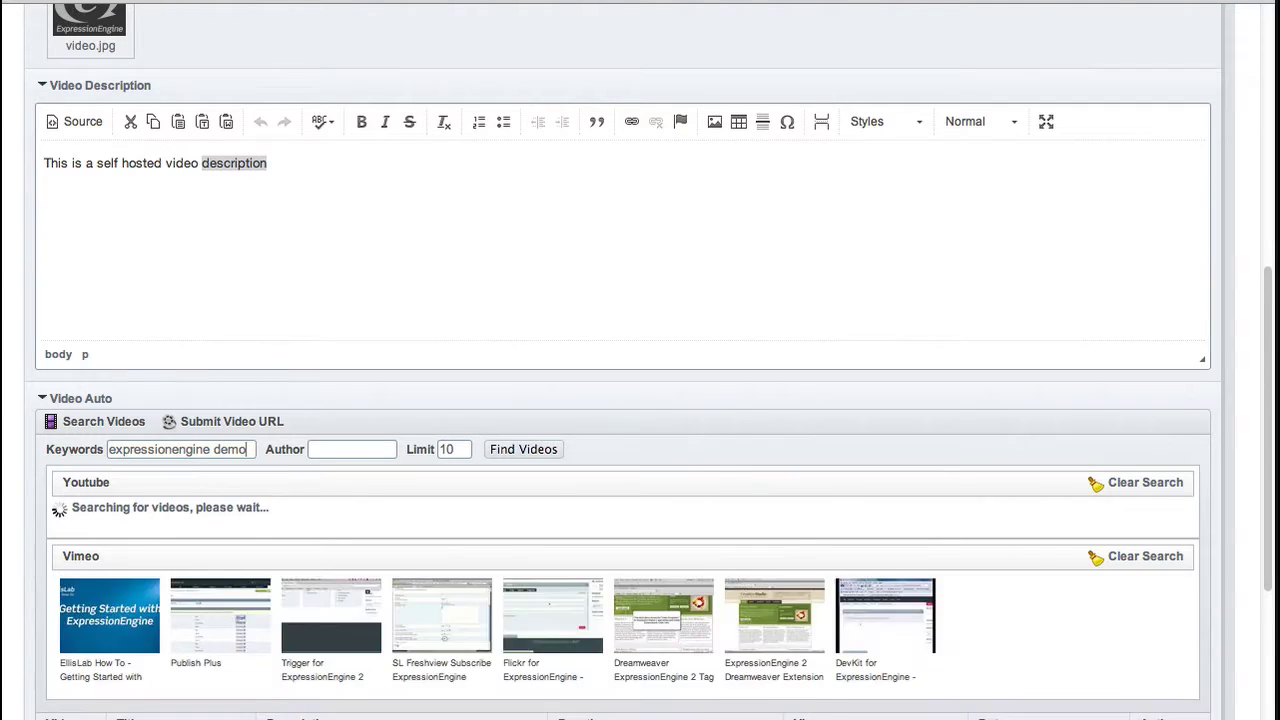
{"action": "scroll", "coordinate": [137, 665], "scroll_direction": "down", "scroll_amount": 2}
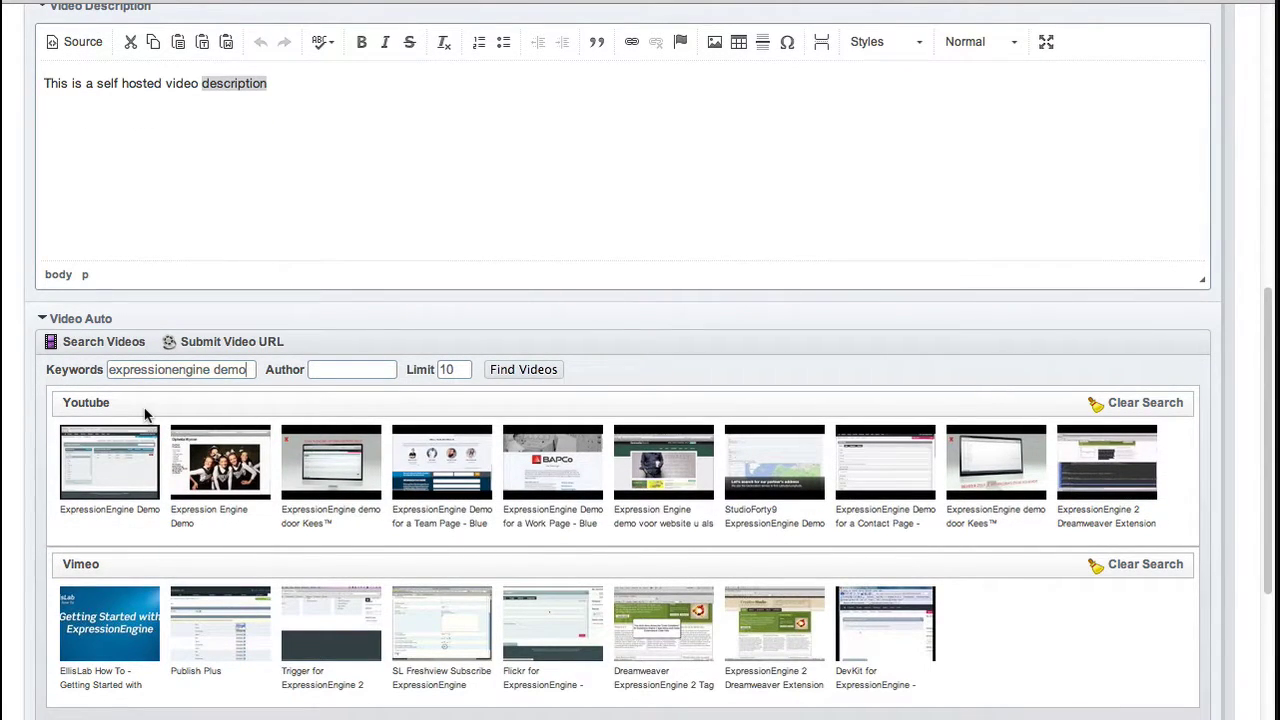
Step: Add the Youtube video "ExpressionEngine Demo for a Work Page - Blue Fish" to the entry's Video Auto field and submit the entry
{"action": "mouse_move", "coordinate": [128, 468]}
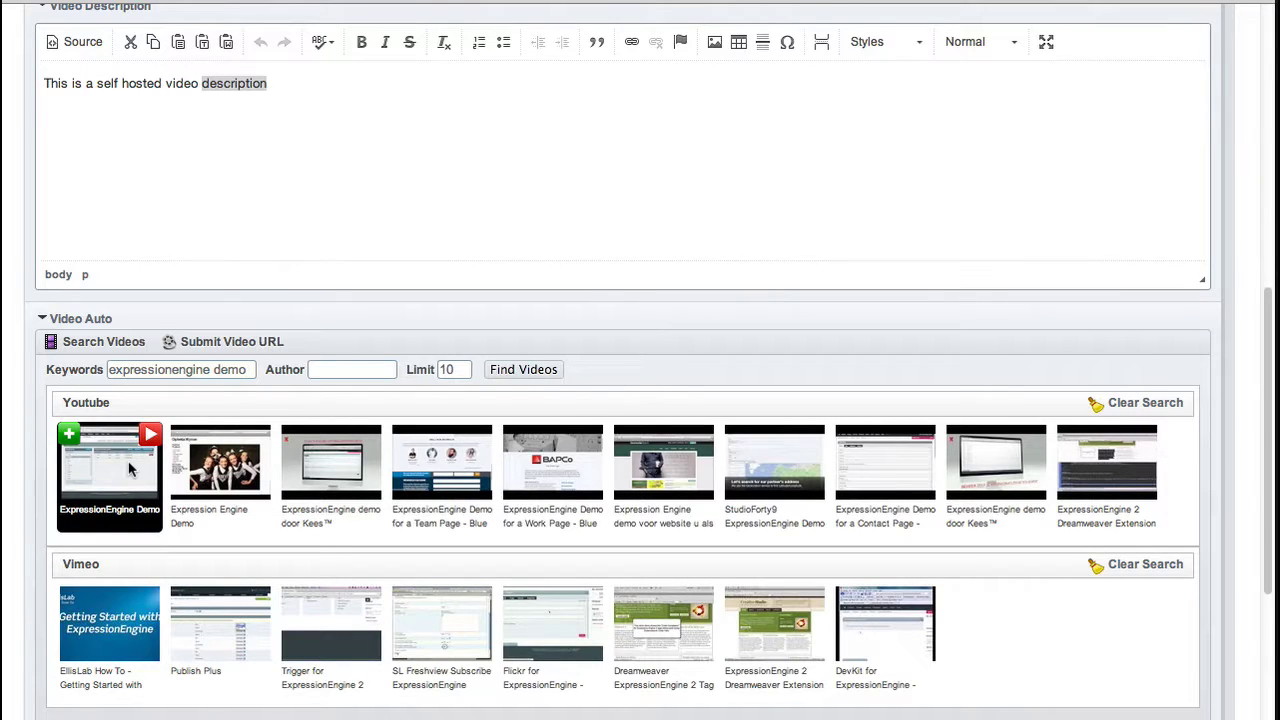
{"action": "mouse_move", "coordinate": [400, 505]}
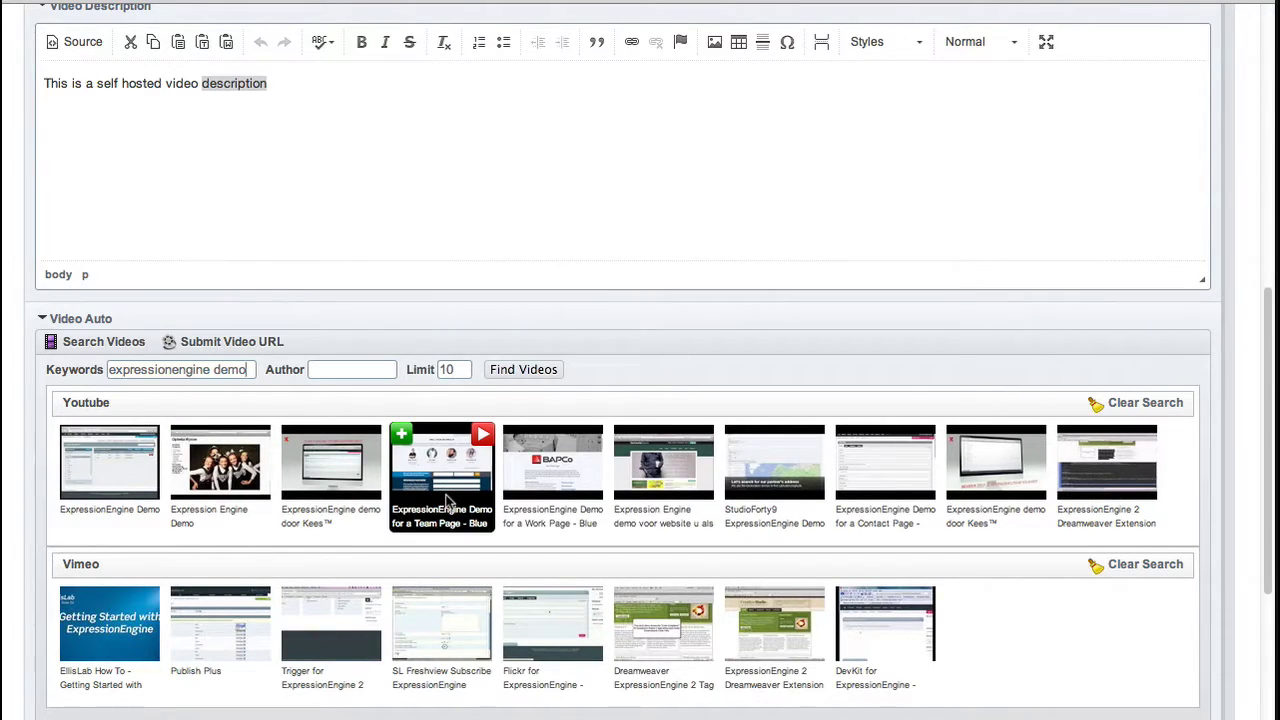
{"action": "mouse_move", "coordinate": [578, 470]}
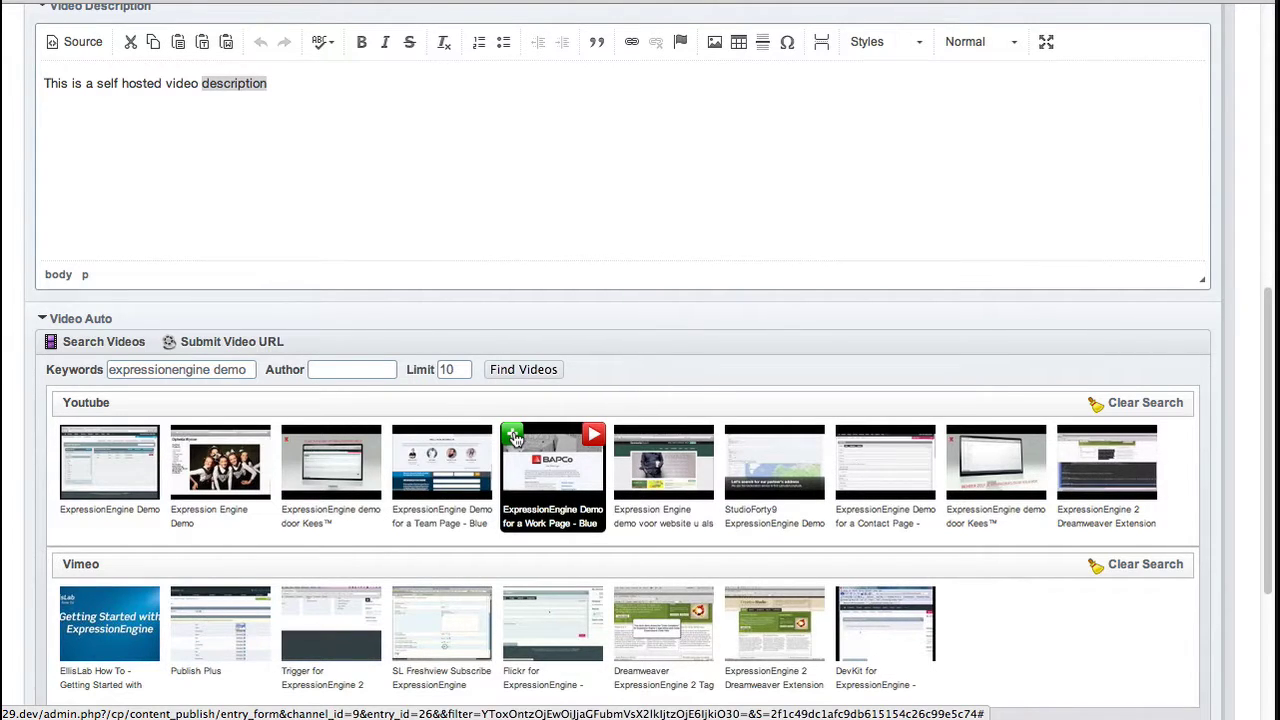
{"action": "left_click", "coordinate": [513, 437]}
{"action": "scroll", "coordinate": [513, 437], "scroll_direction": "down", "scroll_amount": 5}
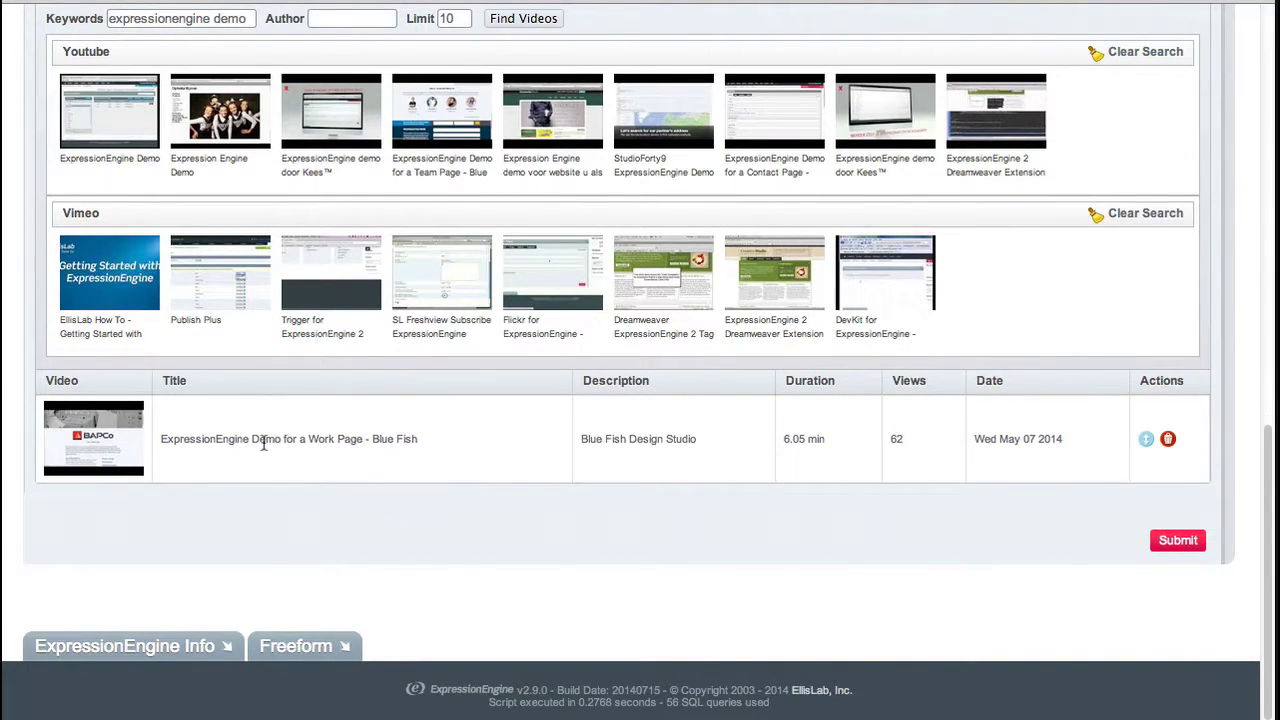
{"action": "left_click", "coordinate": [1179, 545]}
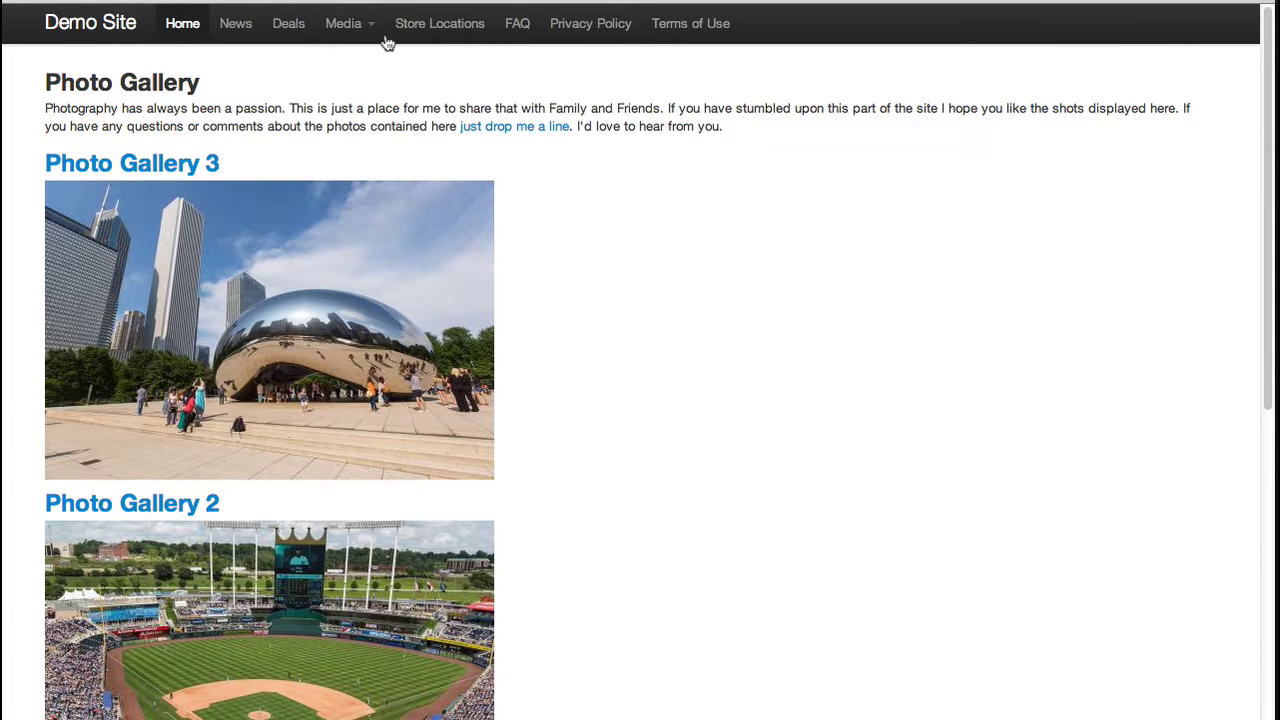
Step: Open the demo site's Videos page and view the self-hosted video together with the added Work Page video
{"action": "left_click", "coordinate": [356, 30]}
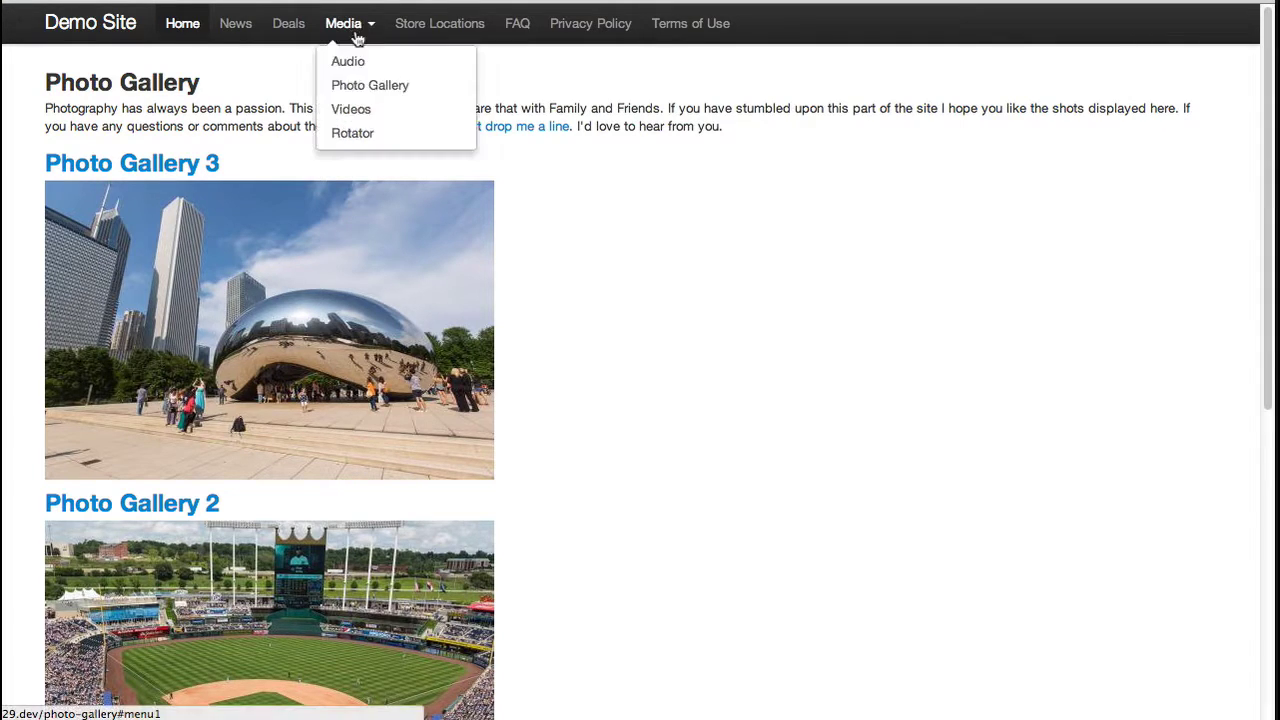
{"action": "left_click", "coordinate": [360, 109]}
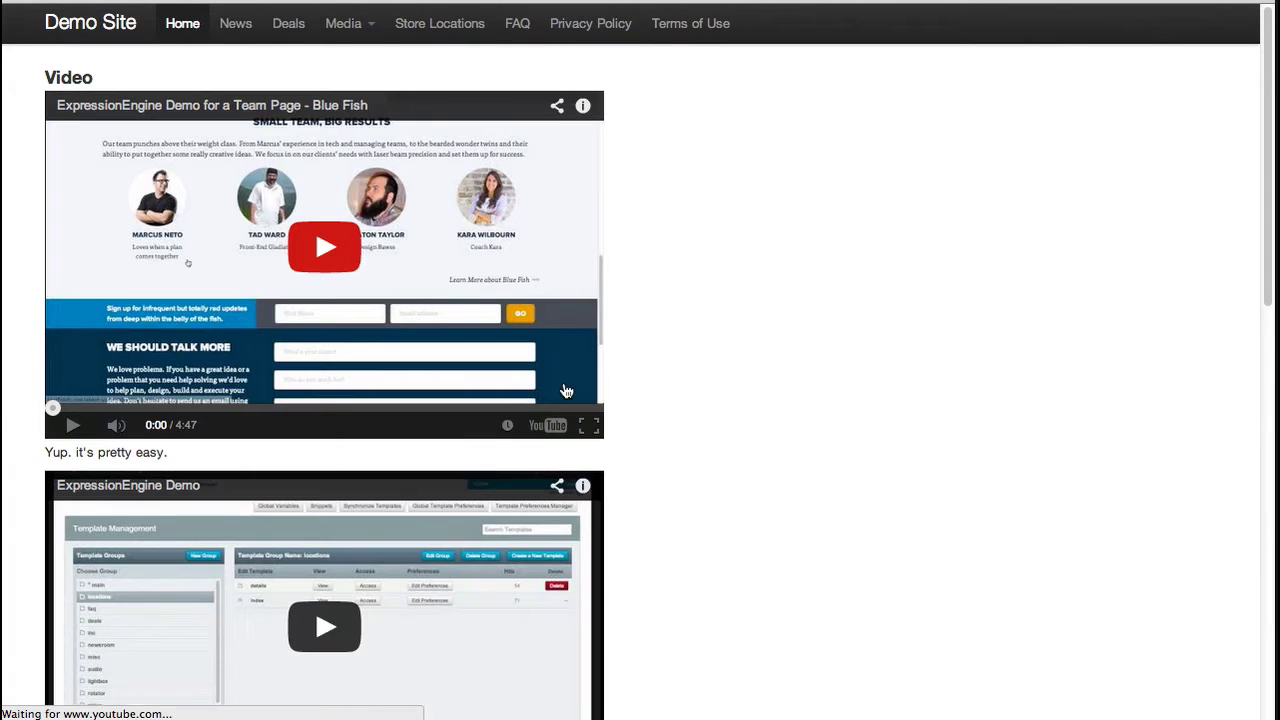
{"action": "scroll", "coordinate": [566, 391], "scroll_direction": "down", "scroll_amount": 10}
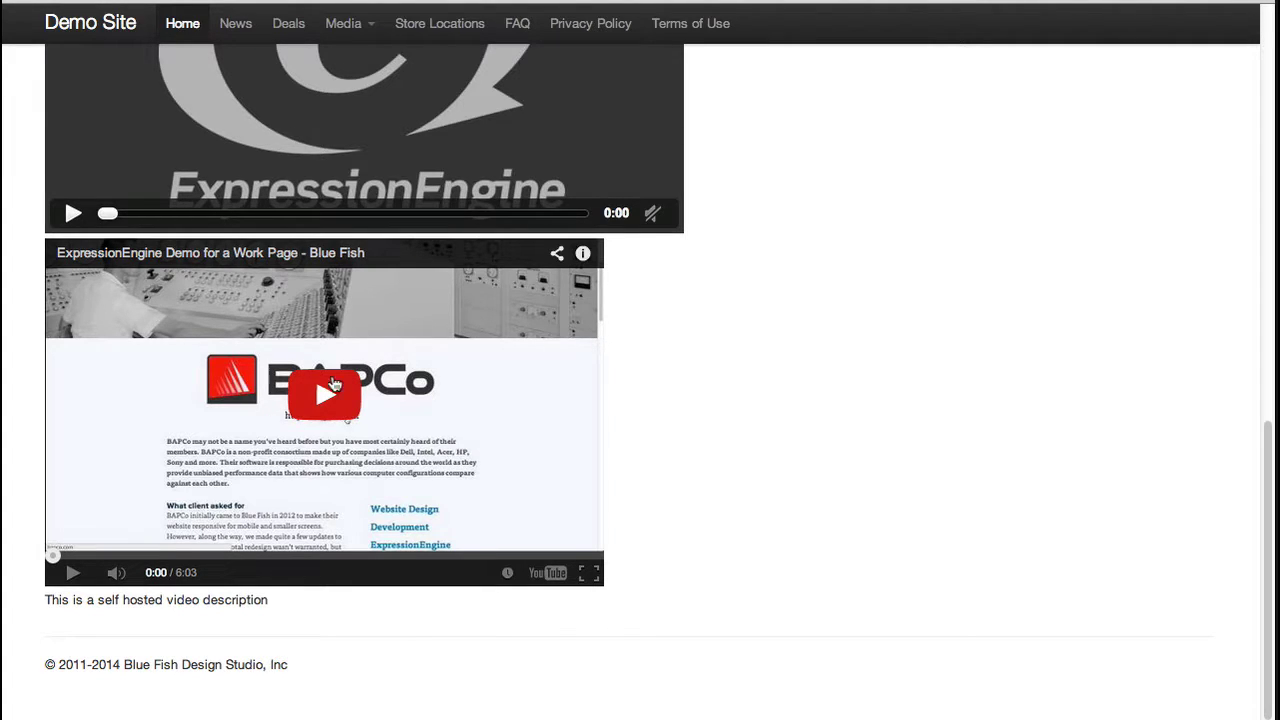
{"action": "scroll", "coordinate": [437, 237], "scroll_direction": "up", "scroll_amount": 2}
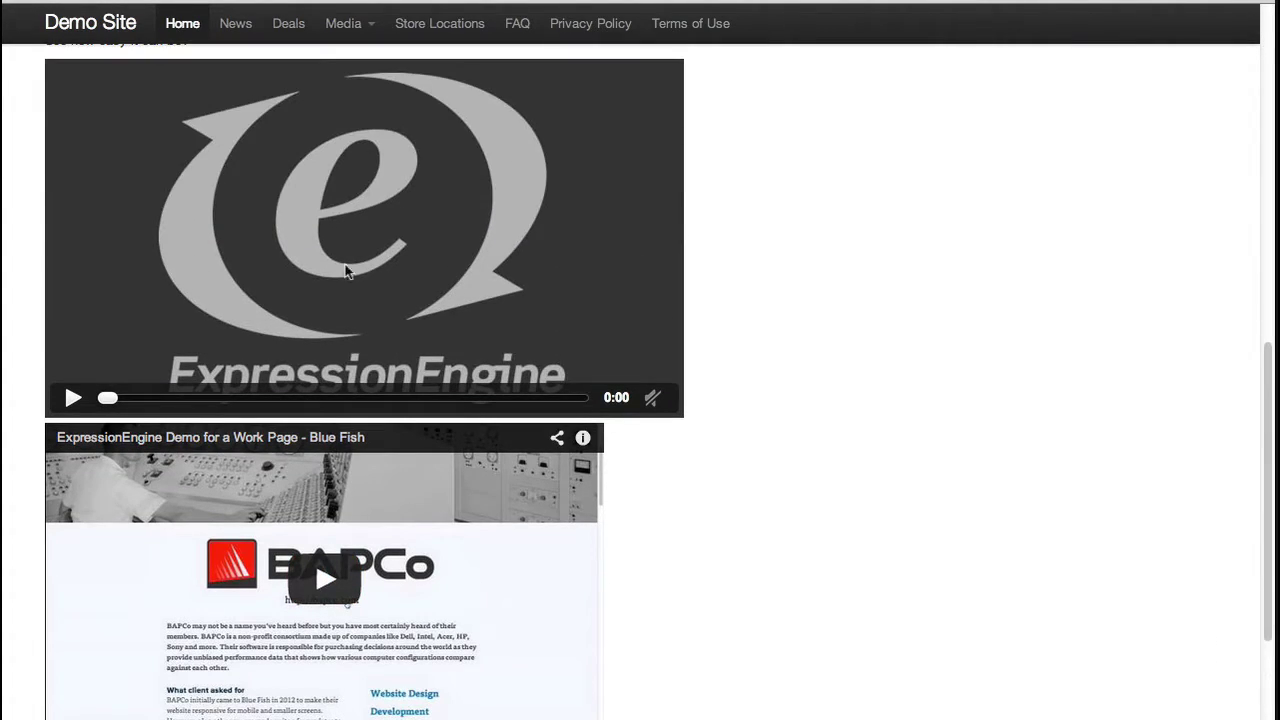
{"action": "scroll", "coordinate": [404, 594], "scroll_direction": "down", "scroll_amount": 2}
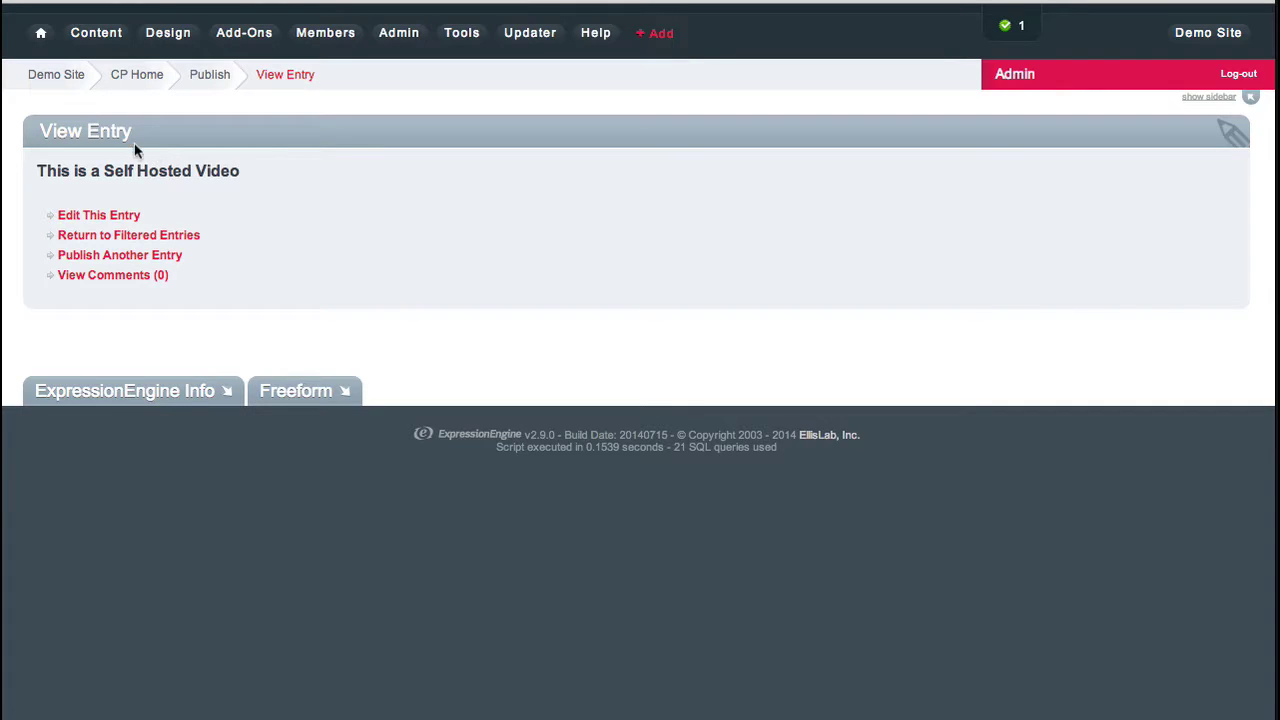
Step: Examine the fields of the new entry forms for the News and FAQ channels
{"action": "mouse_move", "coordinate": [93, 42]}
{"action": "mouse_move", "coordinate": [101, 84]}
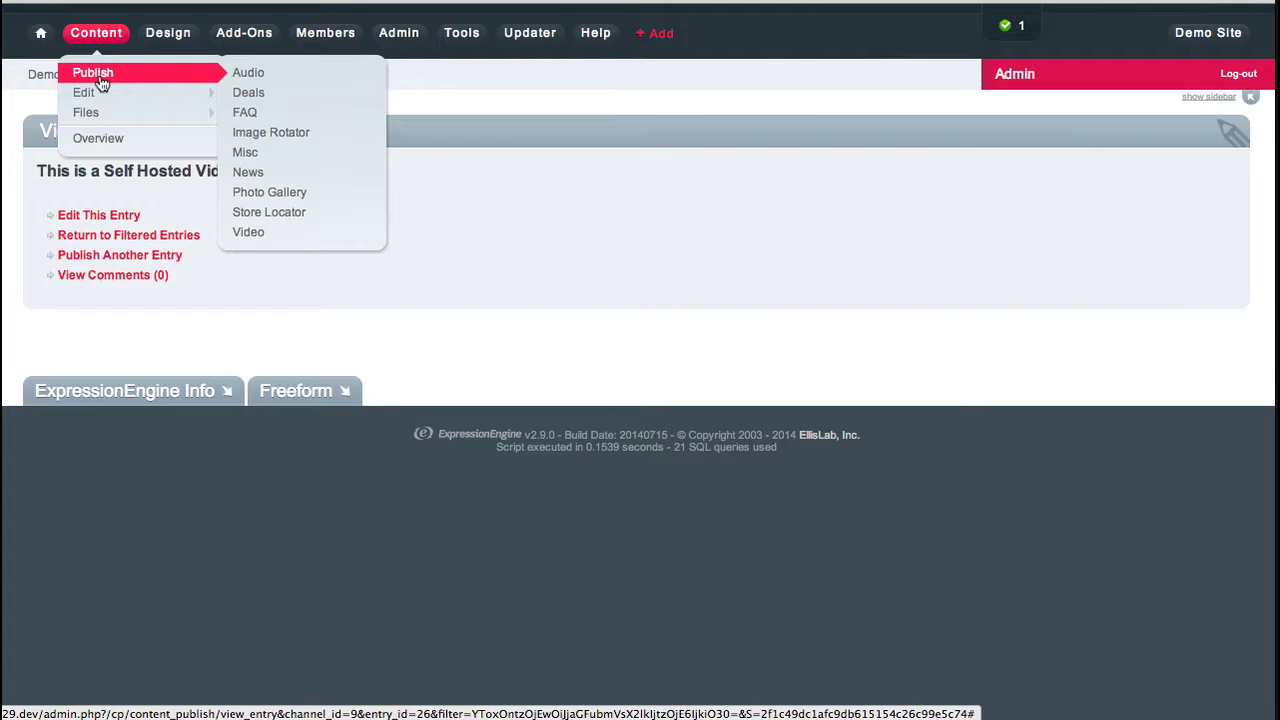
{"action": "left_click", "coordinate": [250, 175]}
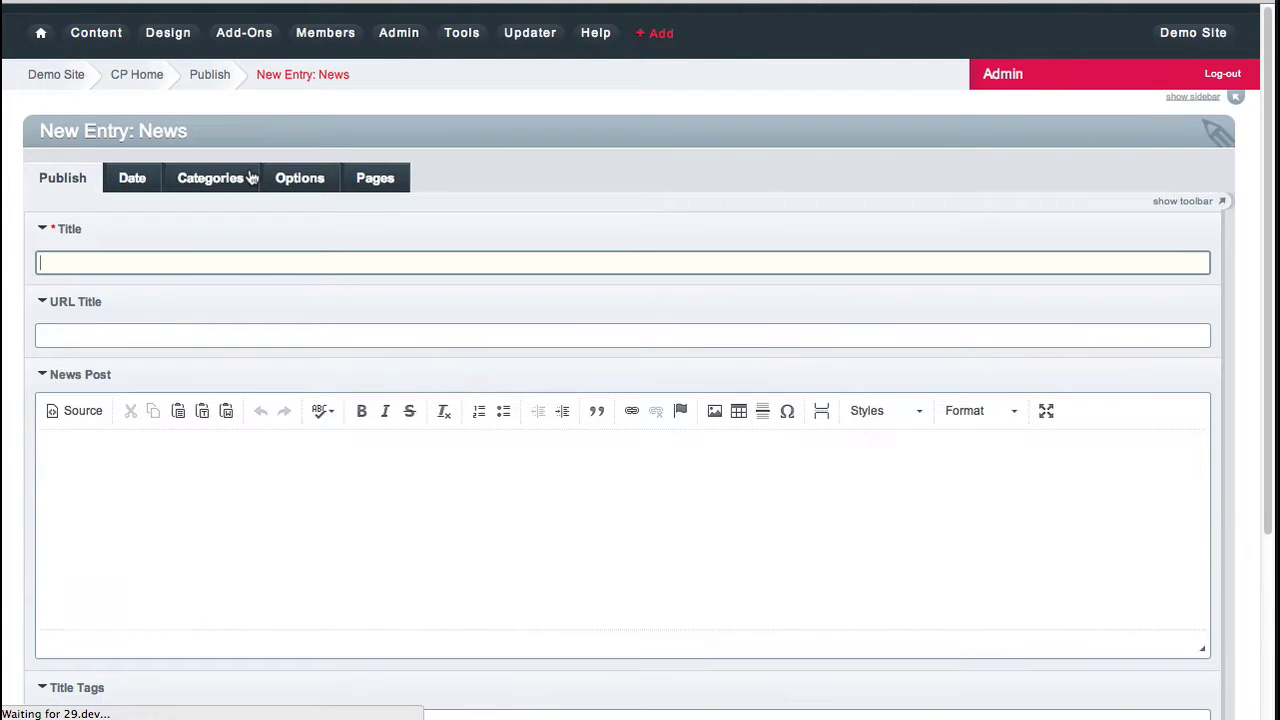
{"action": "scroll", "coordinate": [208, 269], "scroll_direction": "down", "scroll_amount": 4}
{"action": "left_click", "coordinate": [203, 272]}
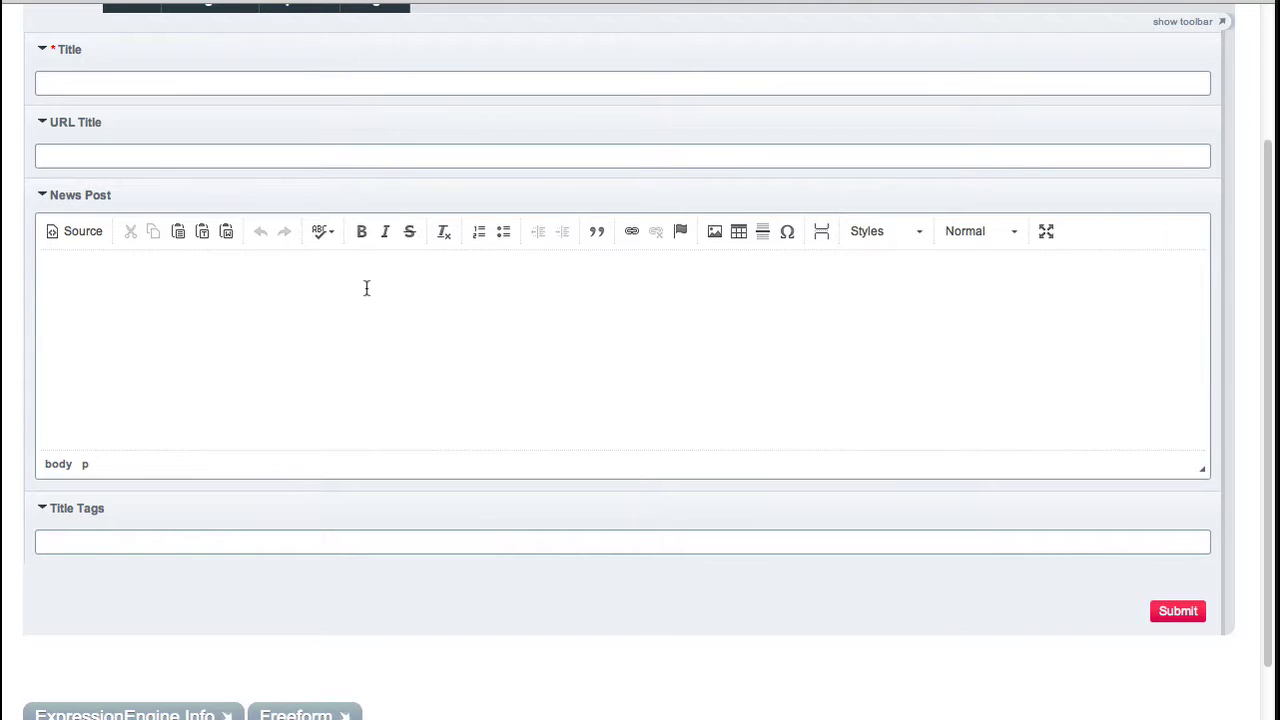
{"action": "scroll", "coordinate": [285, 280], "scroll_direction": "up", "scroll_amount": 3}
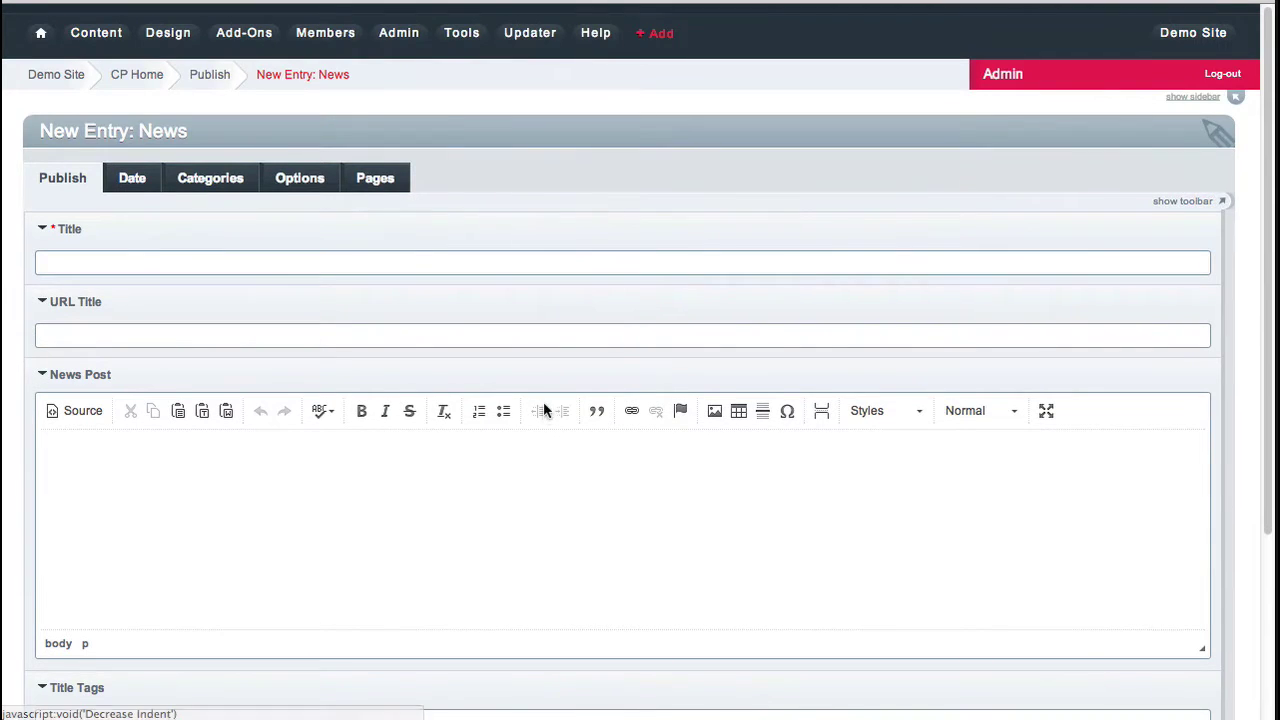
{"action": "scroll", "coordinate": [540, 410], "scroll_direction": "down", "scroll_amount": 3}
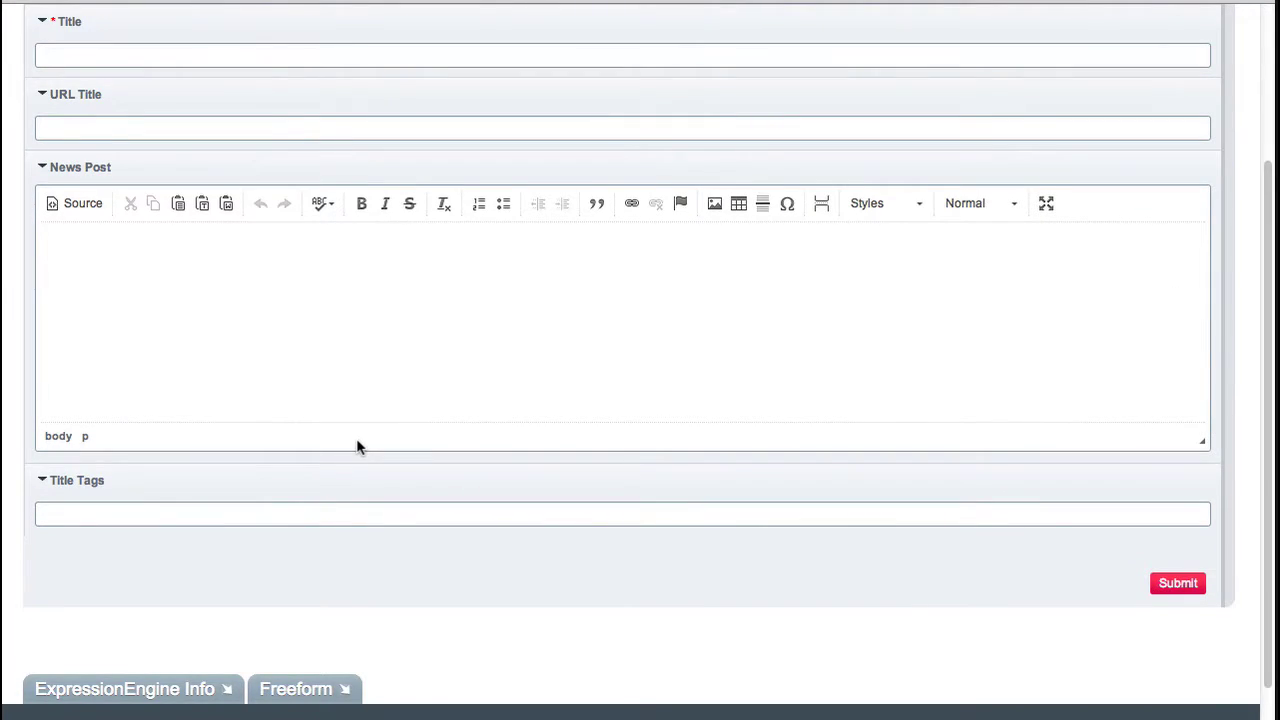
{"action": "scroll", "coordinate": [356, 446], "scroll_direction": "up", "scroll_amount": 3}
{"action": "mouse_move", "coordinate": [149, 74]}
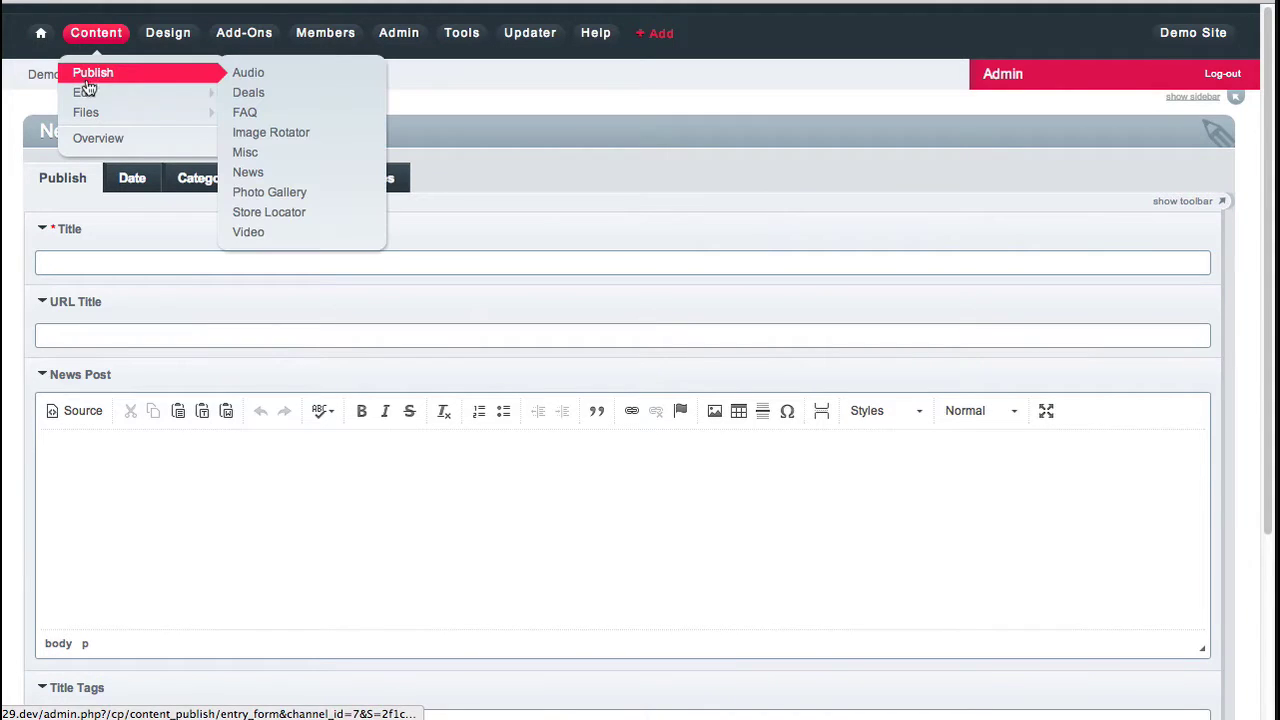
{"action": "left_click", "coordinate": [246, 113]}
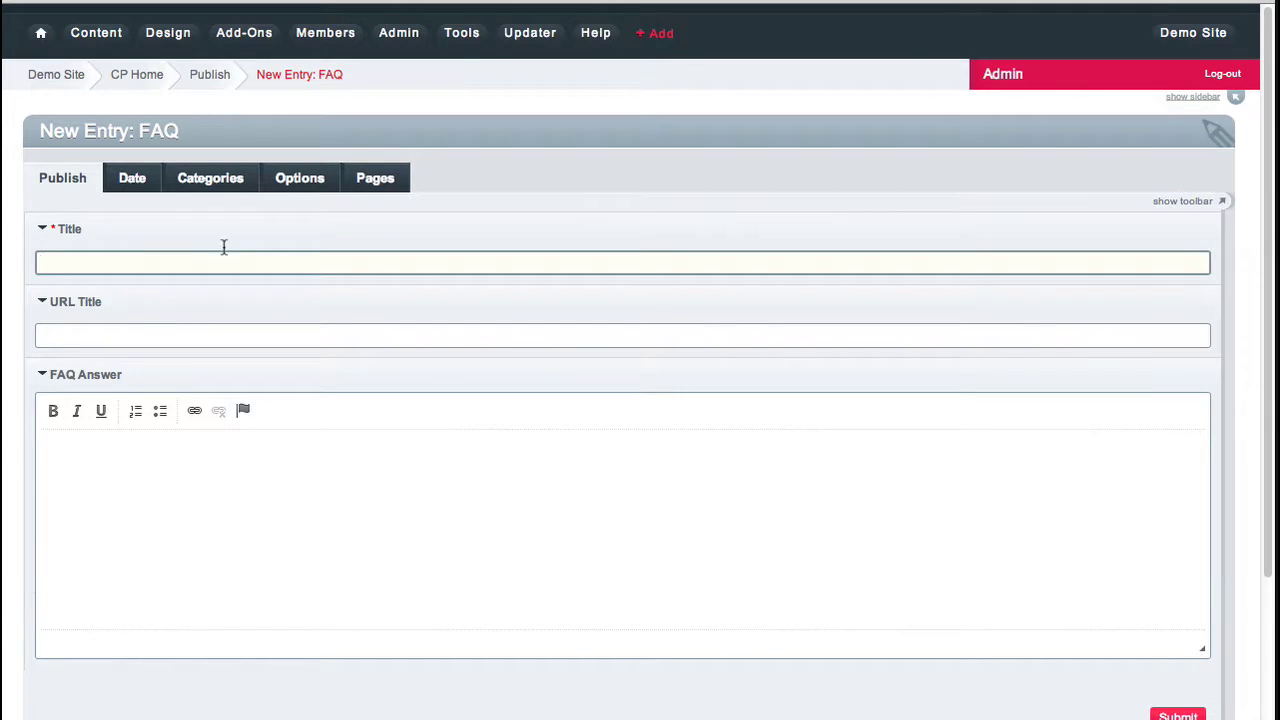
Step: List the News channel's existing entries and view the News page on the demo site for comparison
{"action": "left_click", "coordinate": [104, 32]}
{"action": "mouse_move", "coordinate": [160, 97]}
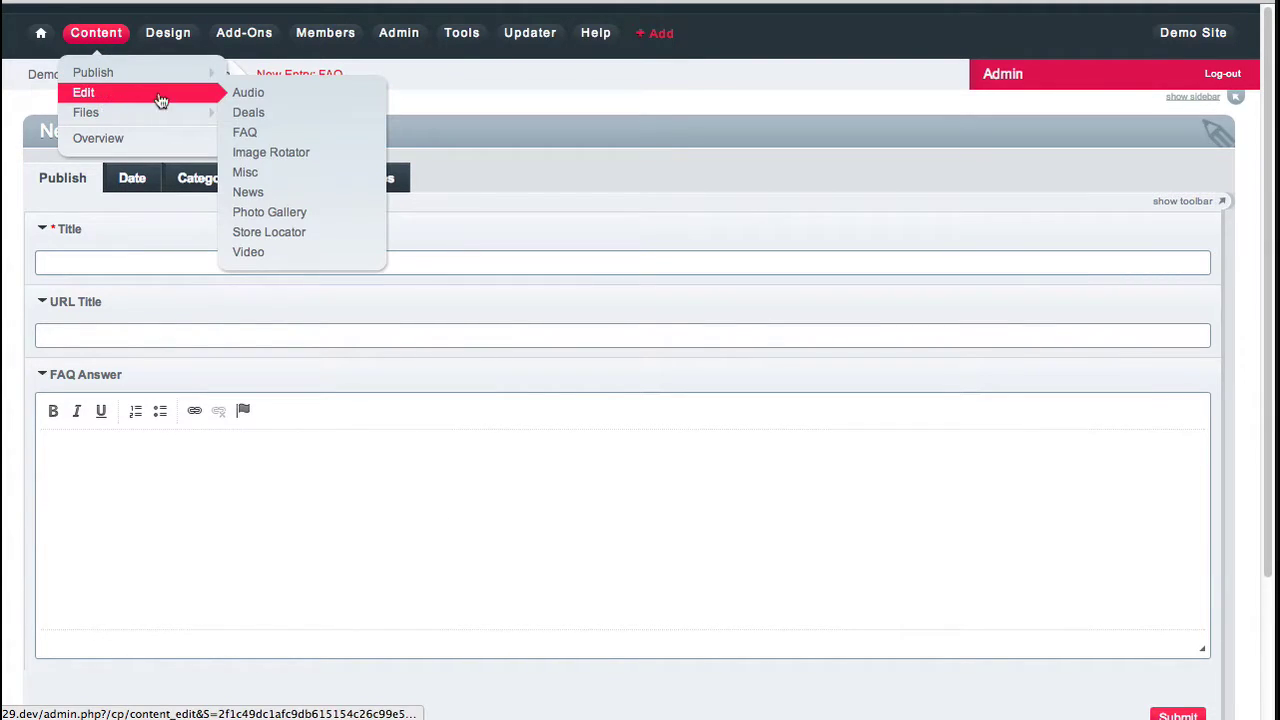
{"action": "left_click", "coordinate": [295, 195]}
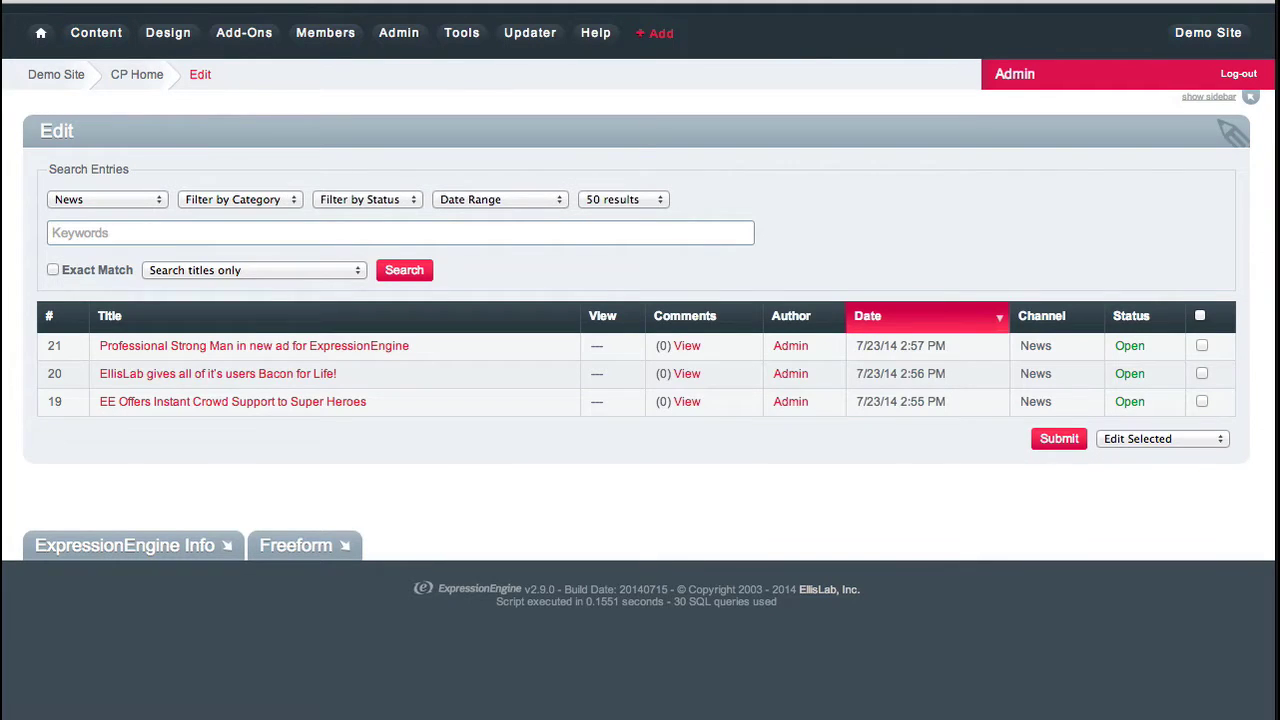
{"action": "key", "text": "ctrl+Tab"}
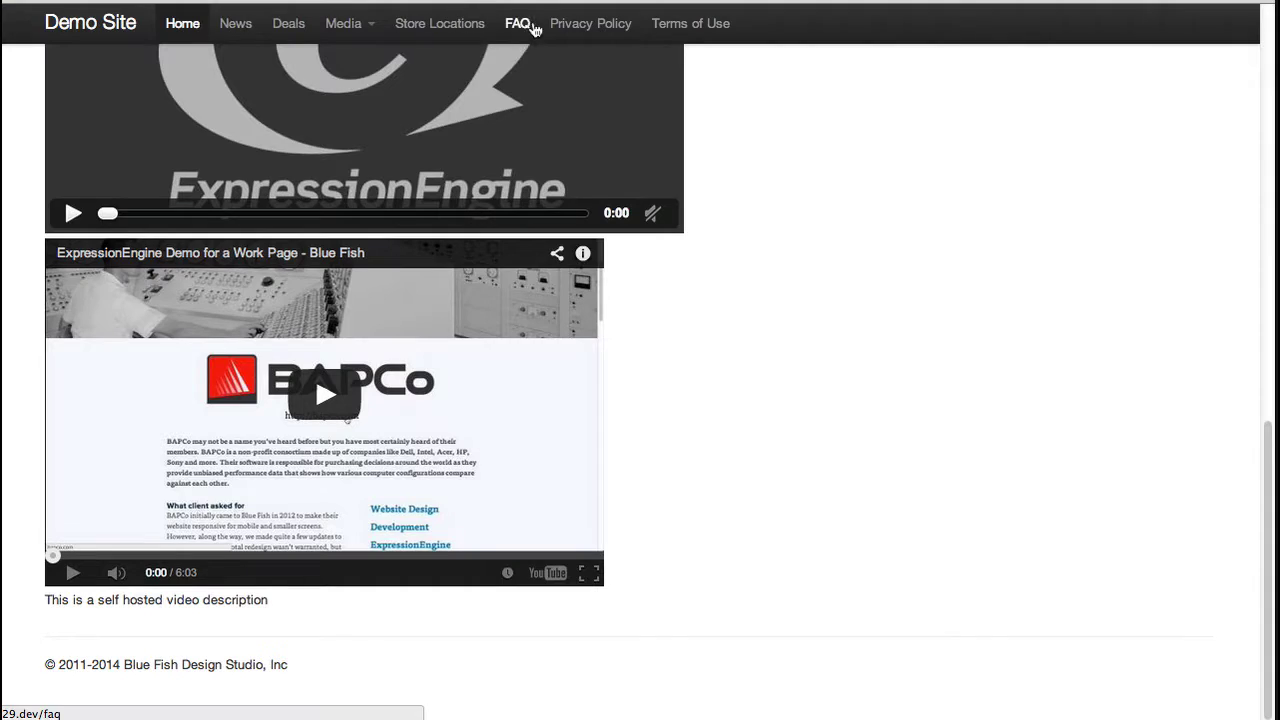
{"action": "left_click", "coordinate": [240, 33]}
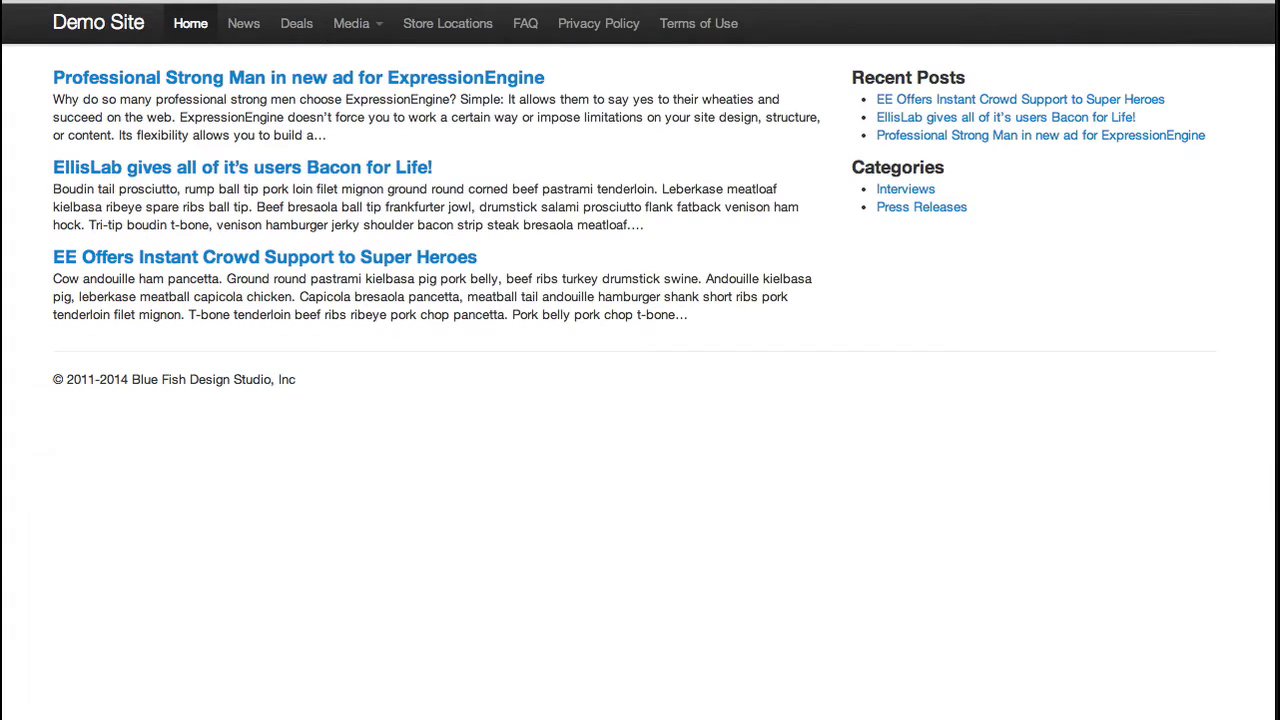
Step: Compare the Title, News Post and Title Tags fields of "EllisLab gives all of it's users Bacon for Life!" with its article on the demo site
{"action": "key", "text": "ctrl+Tab"}
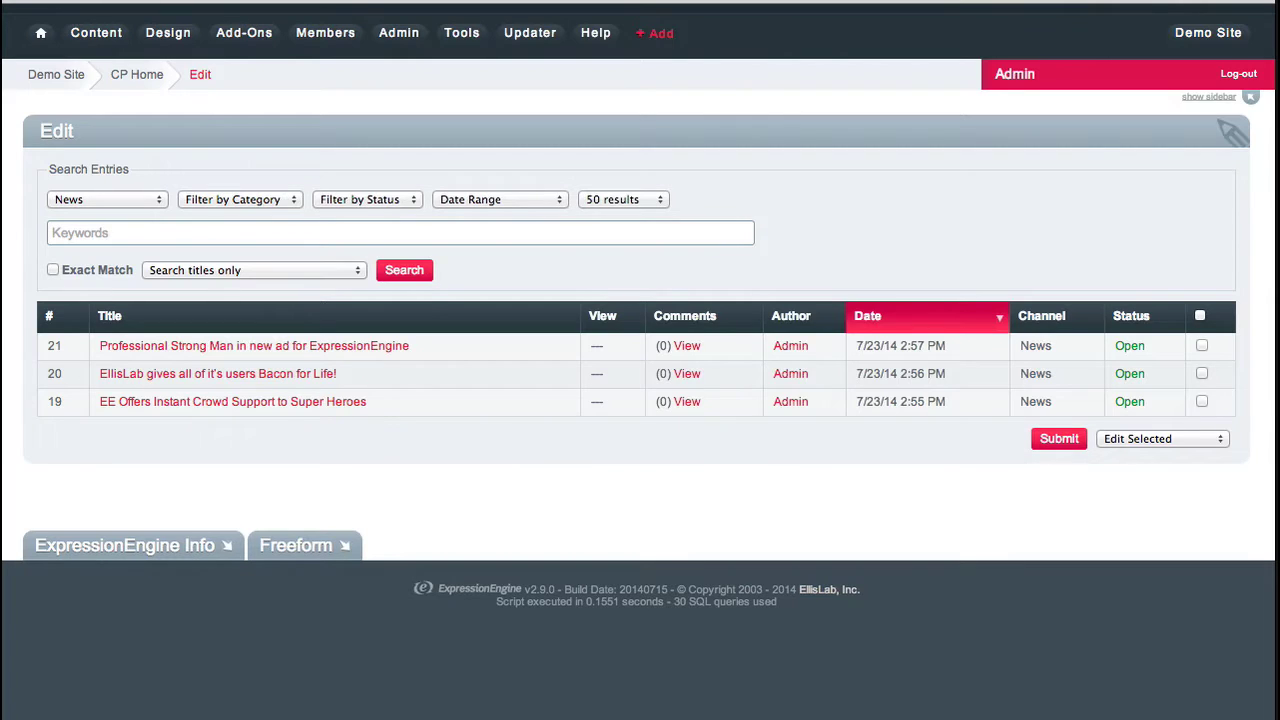
{"action": "left_click", "coordinate": [172, 377]}
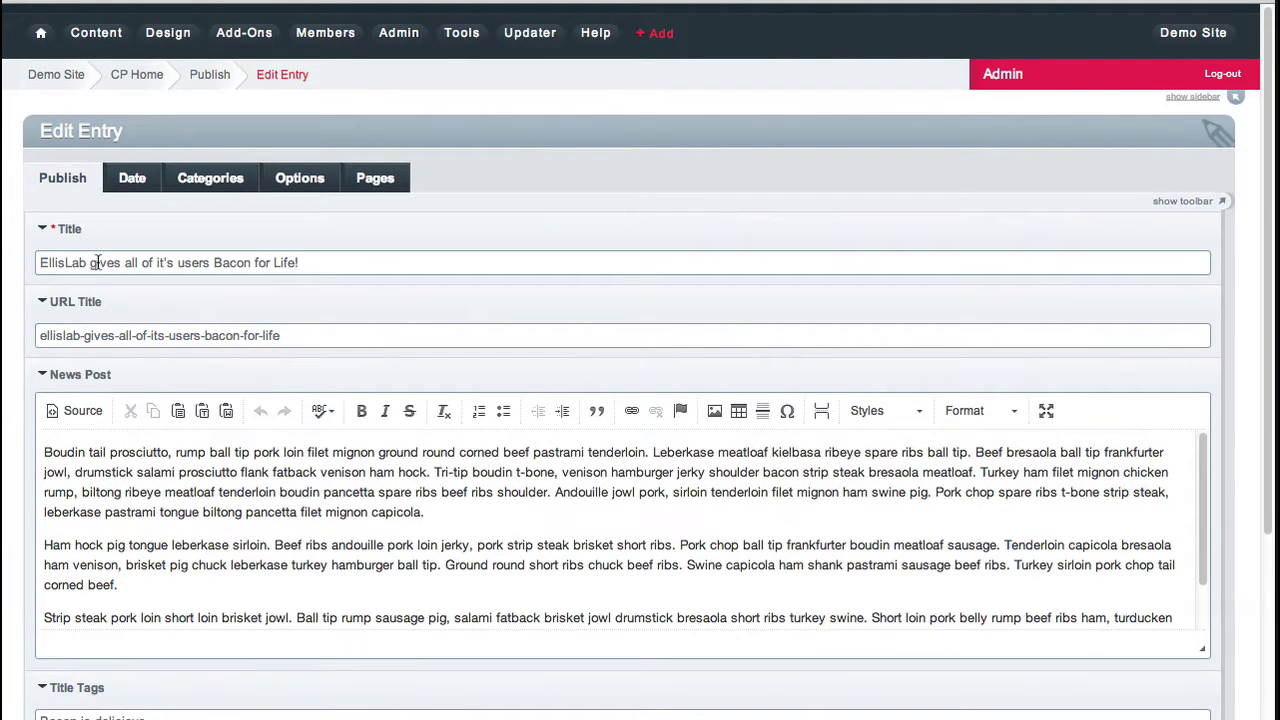
{"action": "double_click", "coordinate": [158, 262]}
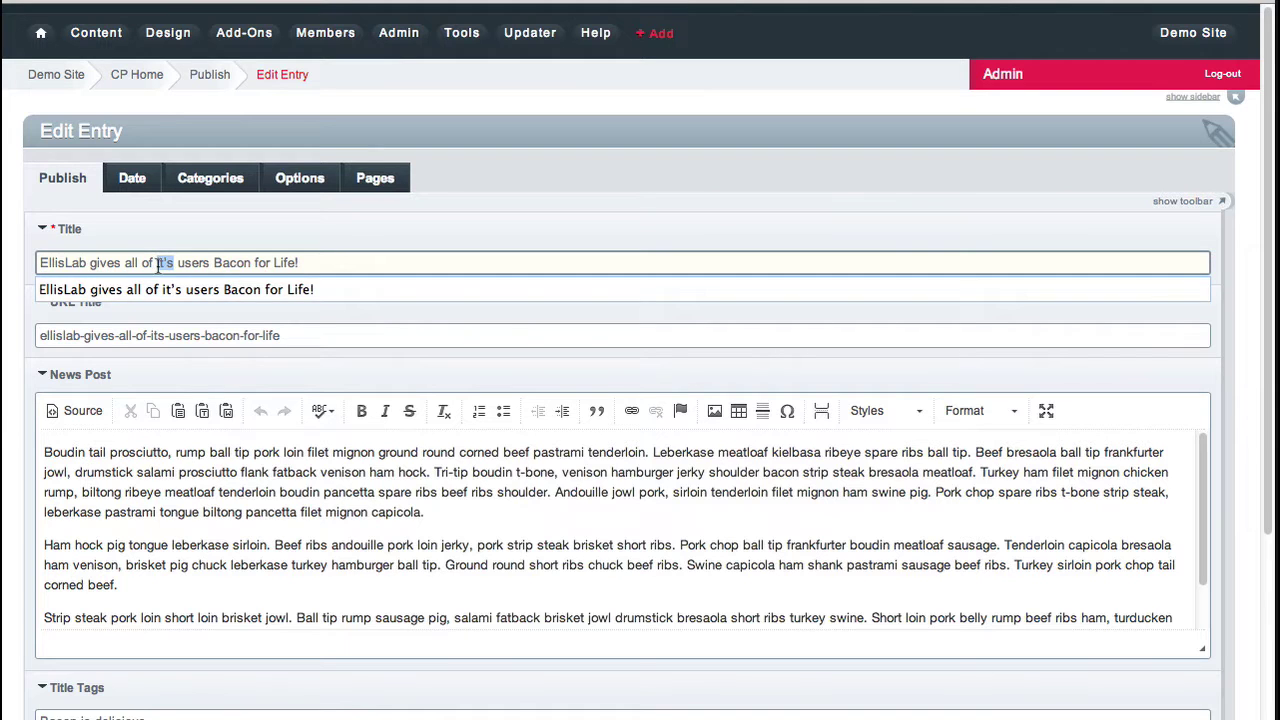
{"action": "triple_click", "coordinate": [281, 503]}
{"action": "scroll", "coordinate": [281, 503], "scroll_direction": "down", "scroll_amount": 3}
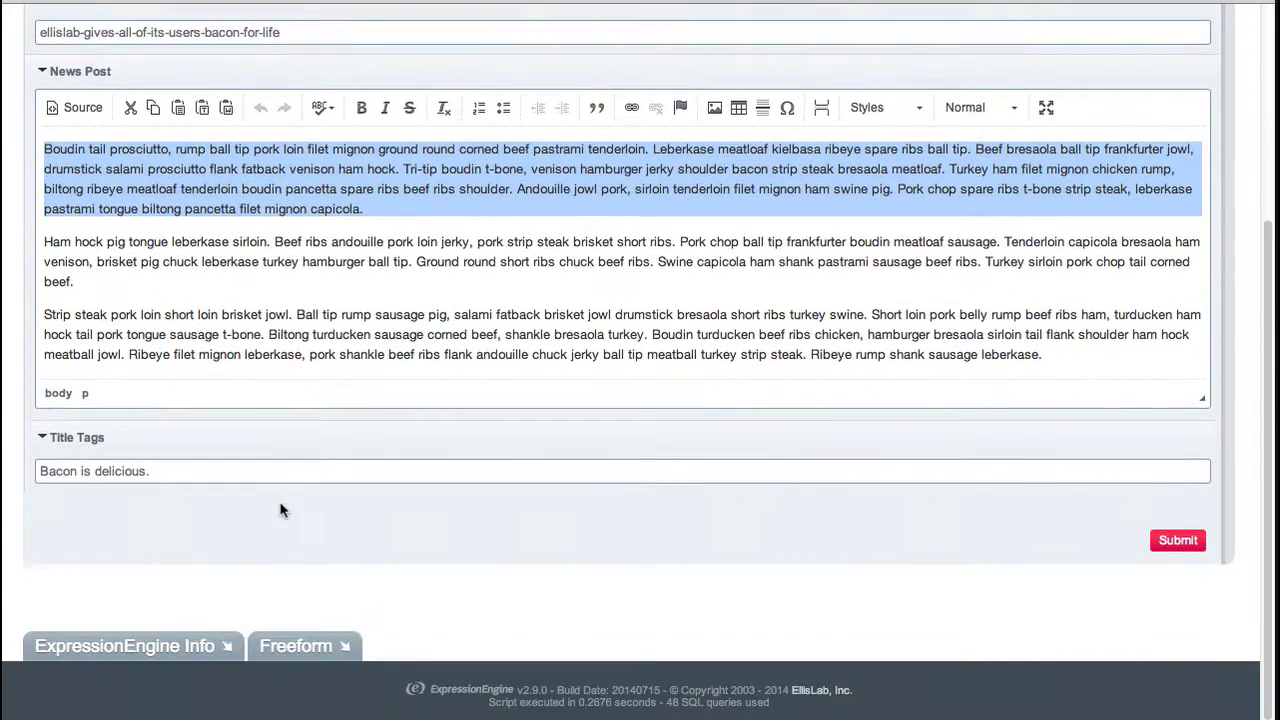
{"action": "triple_click", "coordinate": [161, 474]}
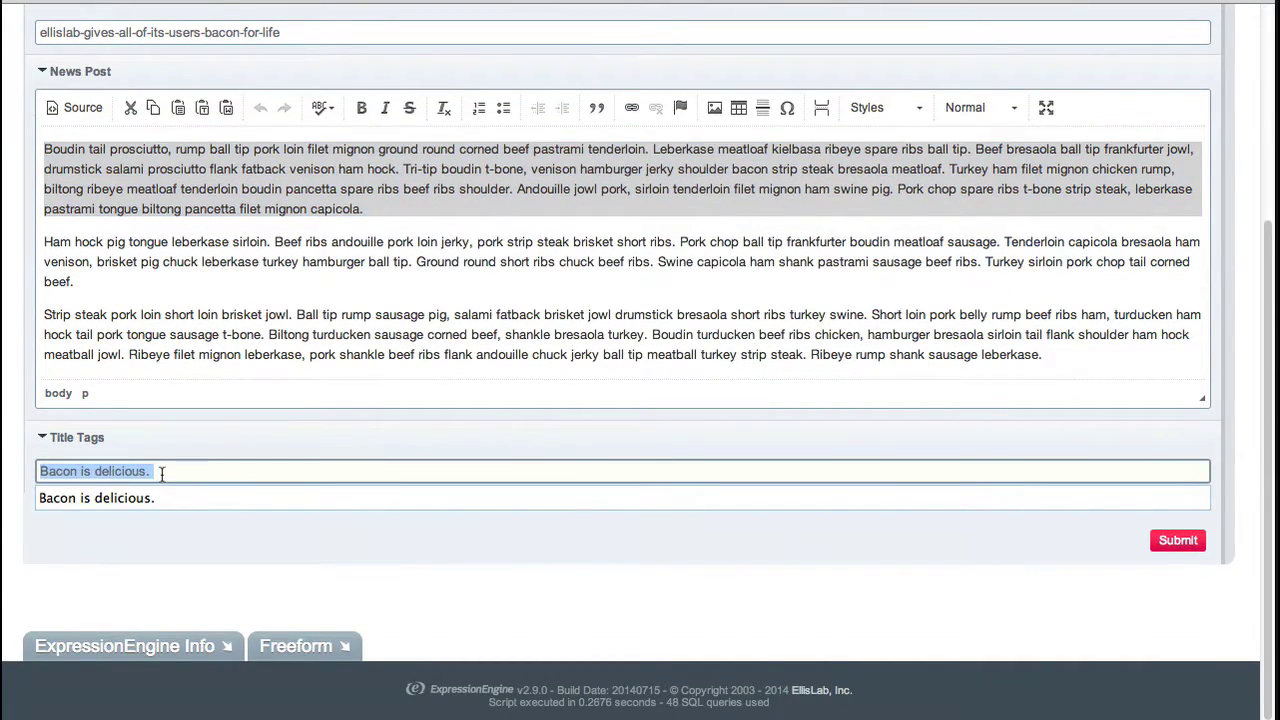
{"action": "left_click", "coordinate": [252, 266]}
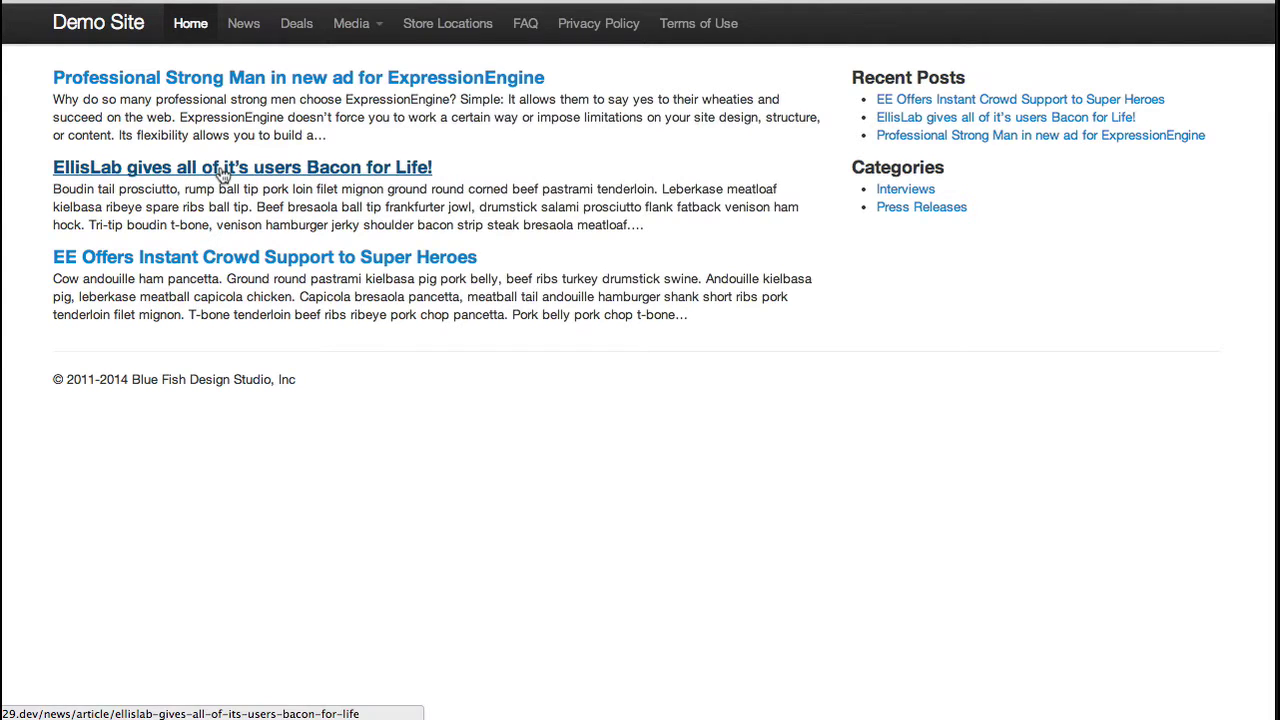
{"action": "left_click", "coordinate": [220, 170]}
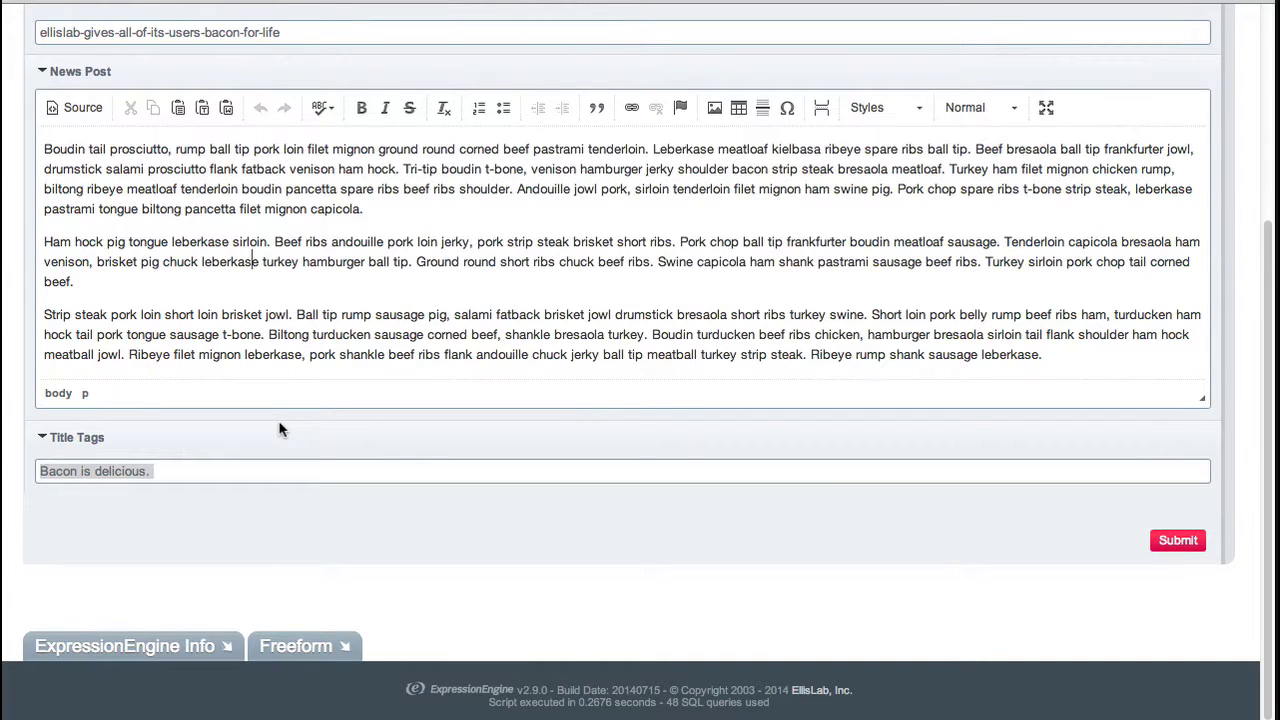
Step: Clear the Title Tags field of the Bacon for Life news entry and submit the entry
{"action": "left_click", "coordinate": [216, 472]}
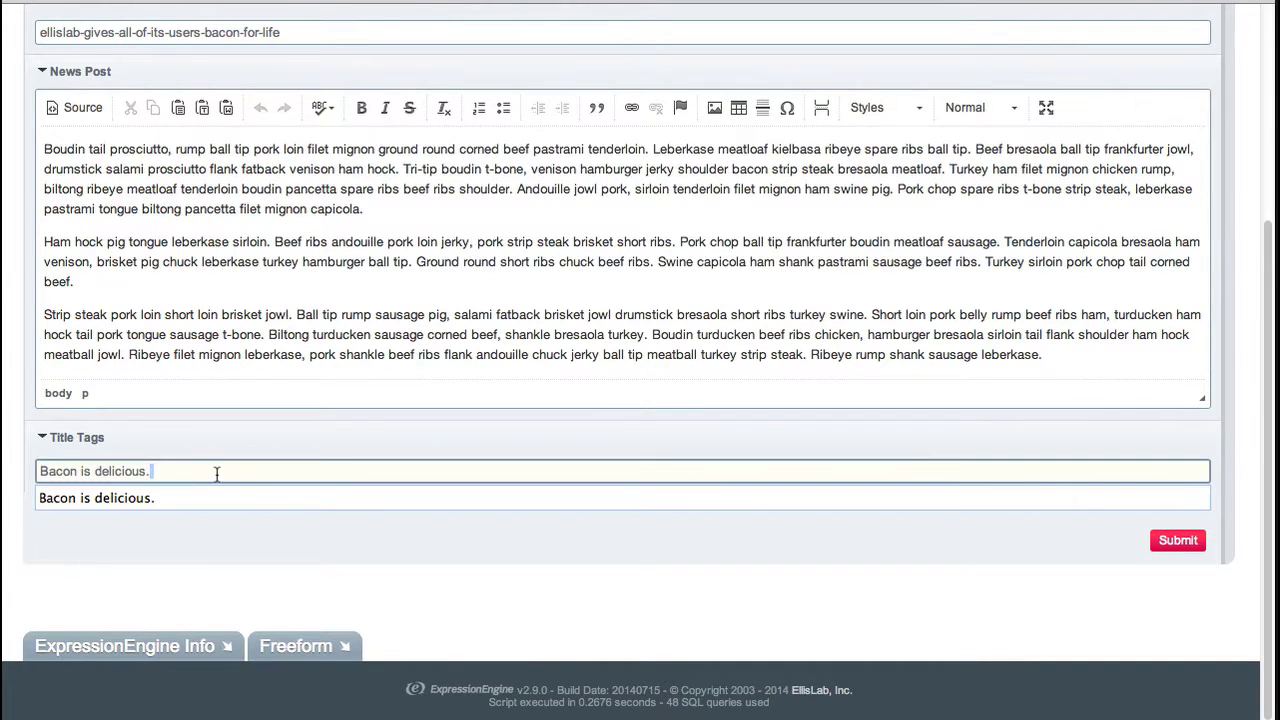
{"action": "key", "text": "ctrl+a"}
{"action": "key", "text": "BackSpace"}
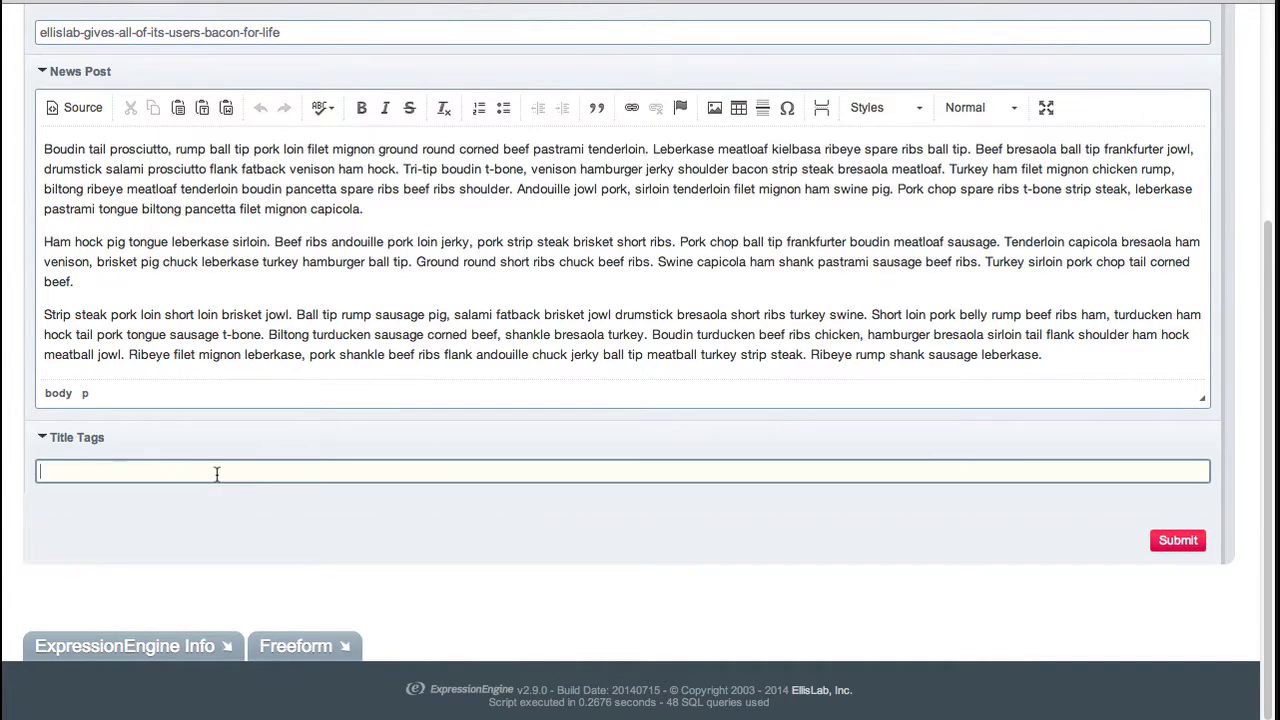
{"action": "left_click", "coordinate": [1162, 545]}
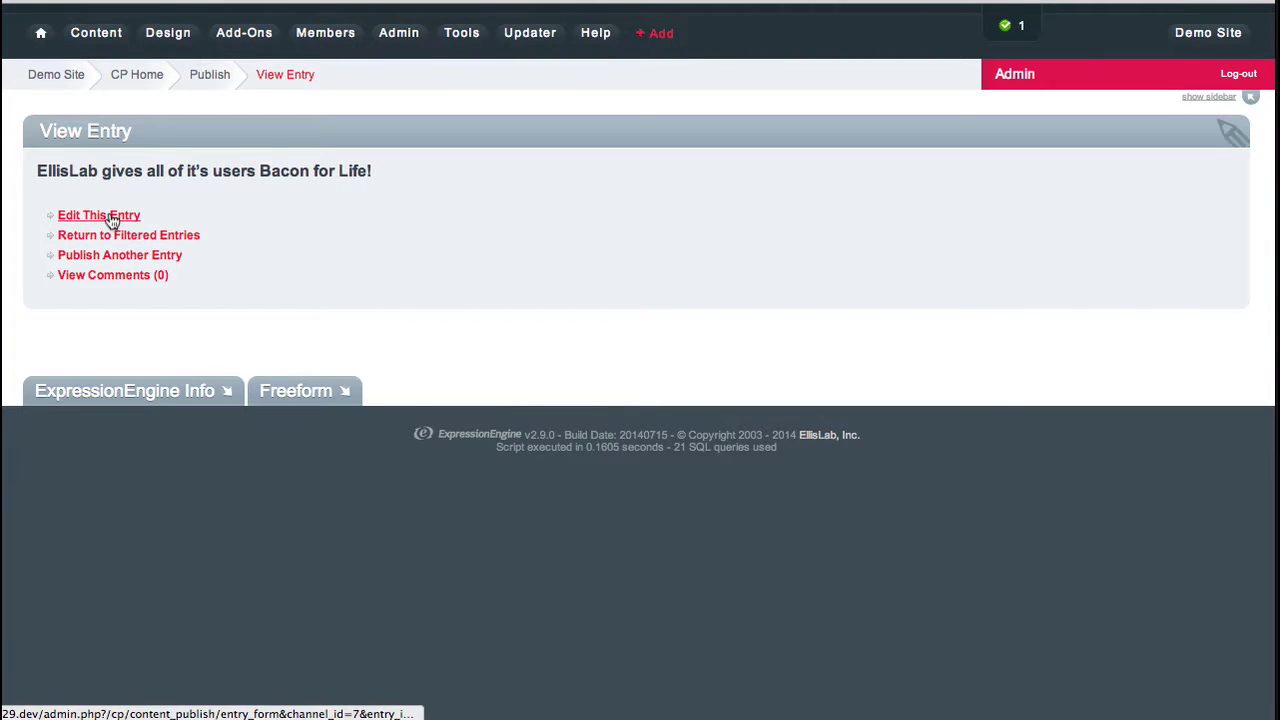
Step: Reopen the Bacon for Life news entry for editing and set its Title Tags to "Bacon is delicious."
{"action": "left_click", "coordinate": [105, 216]}
{"action": "scroll", "coordinate": [170, 555], "scroll_direction": "down", "scroll_amount": 3}
{"action": "scroll", "coordinate": [197, 662], "scroll_direction": "down", "scroll_amount": 5}
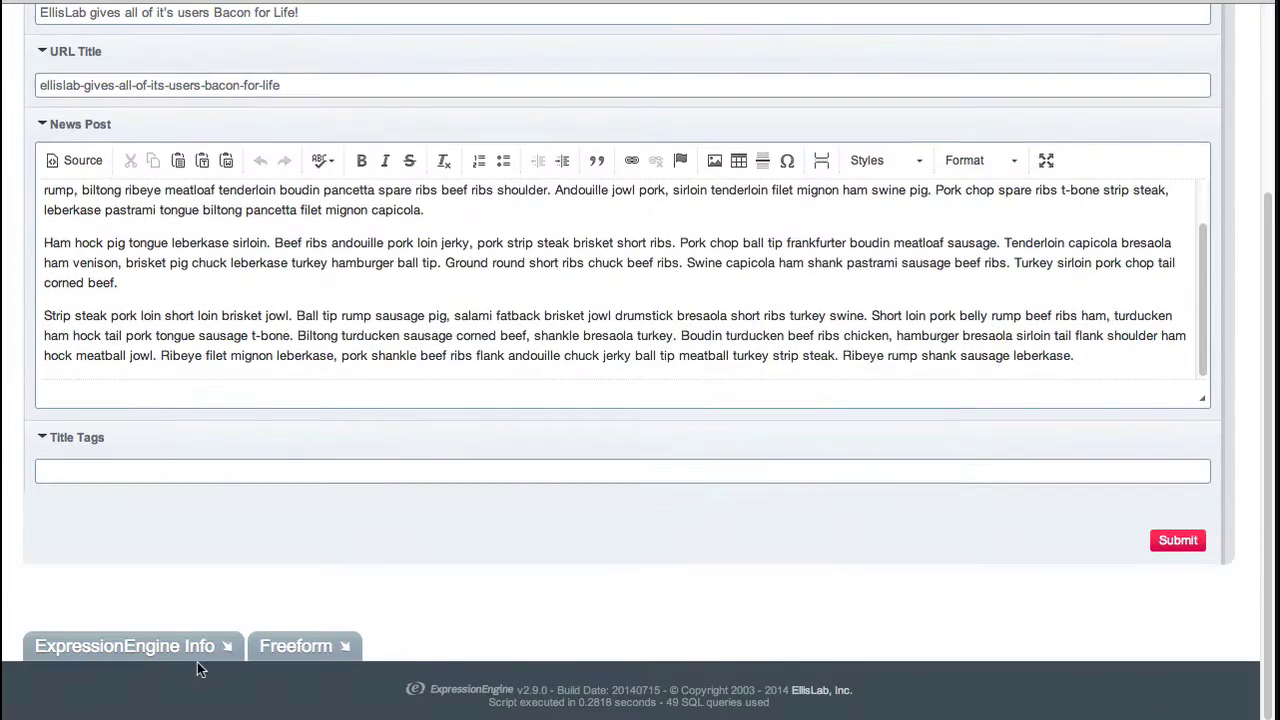
{"action": "left_click", "coordinate": [80, 468]}
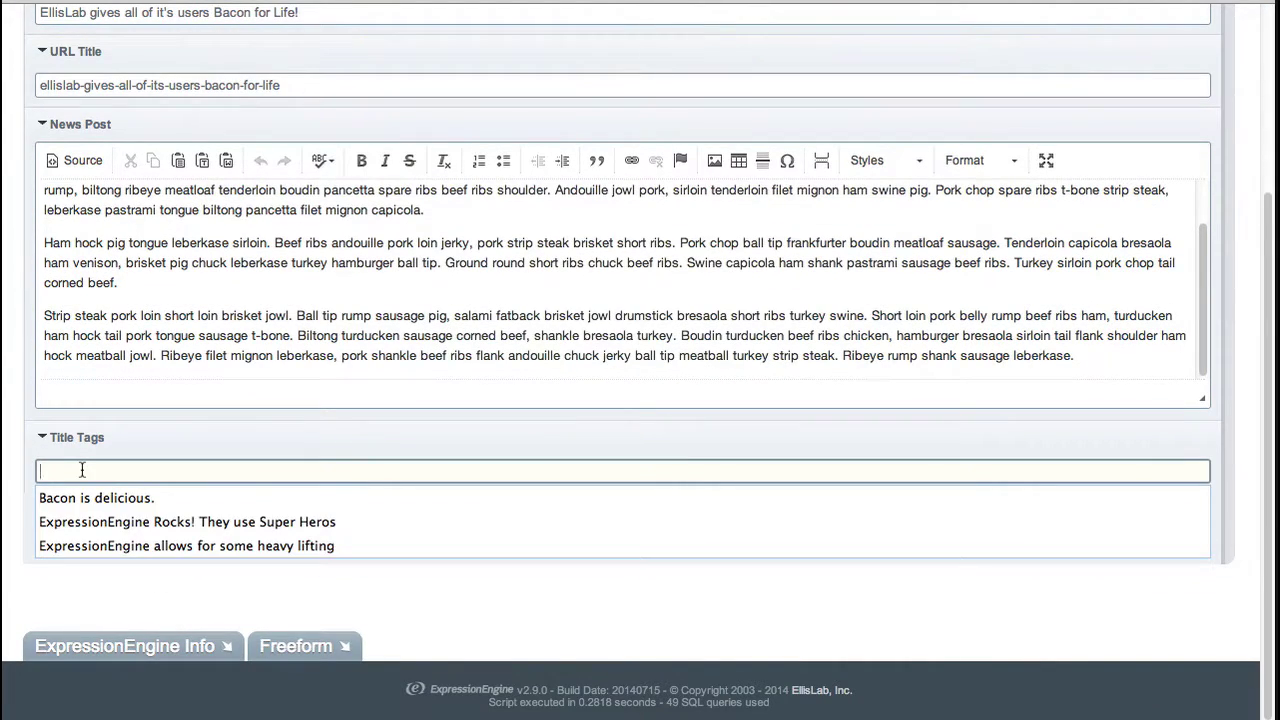
{"action": "key", "text": "Down"}
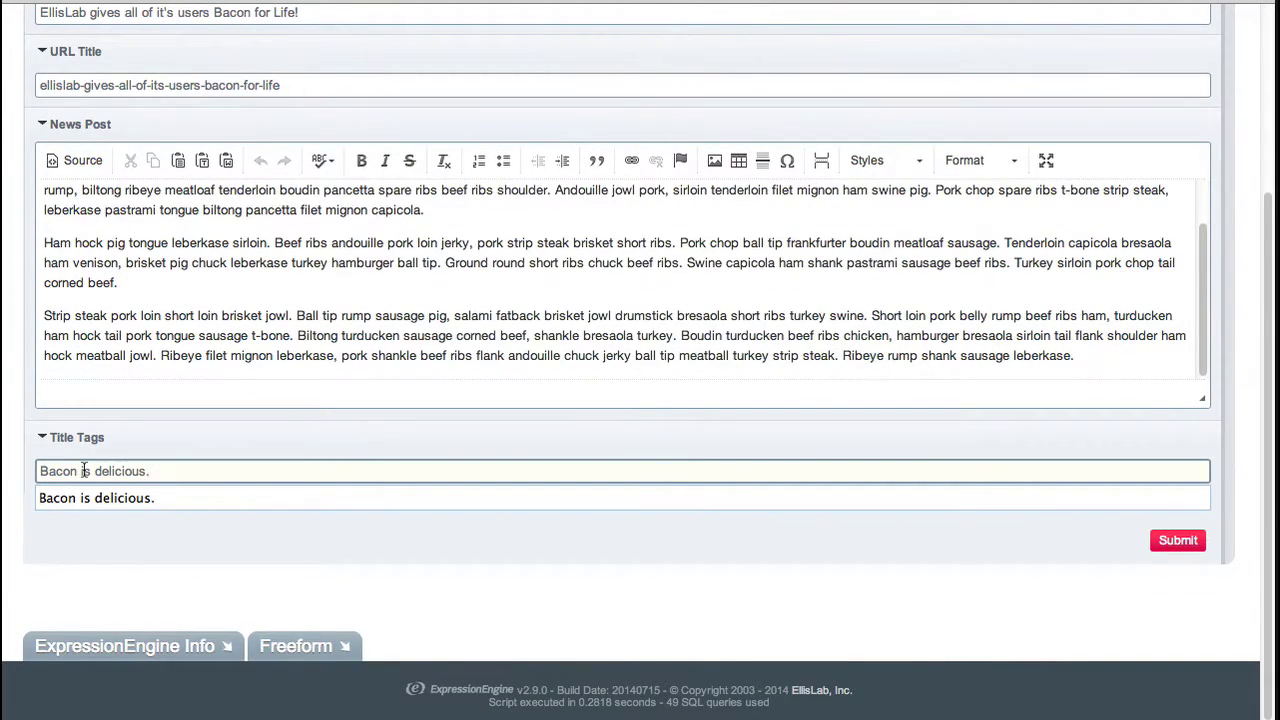
{"action": "left_click", "coordinate": [141, 497]}
{"action": "left_click", "coordinate": [155, 558]}
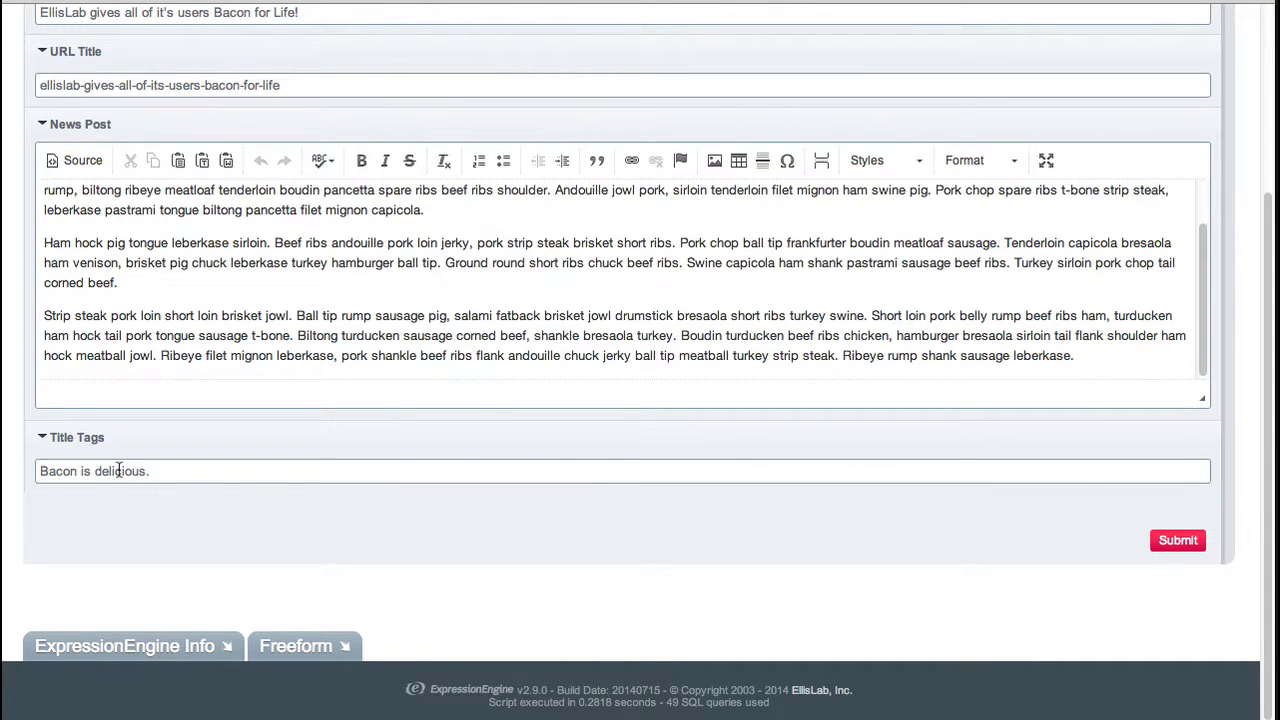
Step: Submit the Bacon for Life news entry with its new Title Tags and reload its article on the demo site
{"action": "left_click", "coordinate": [1178, 541]}
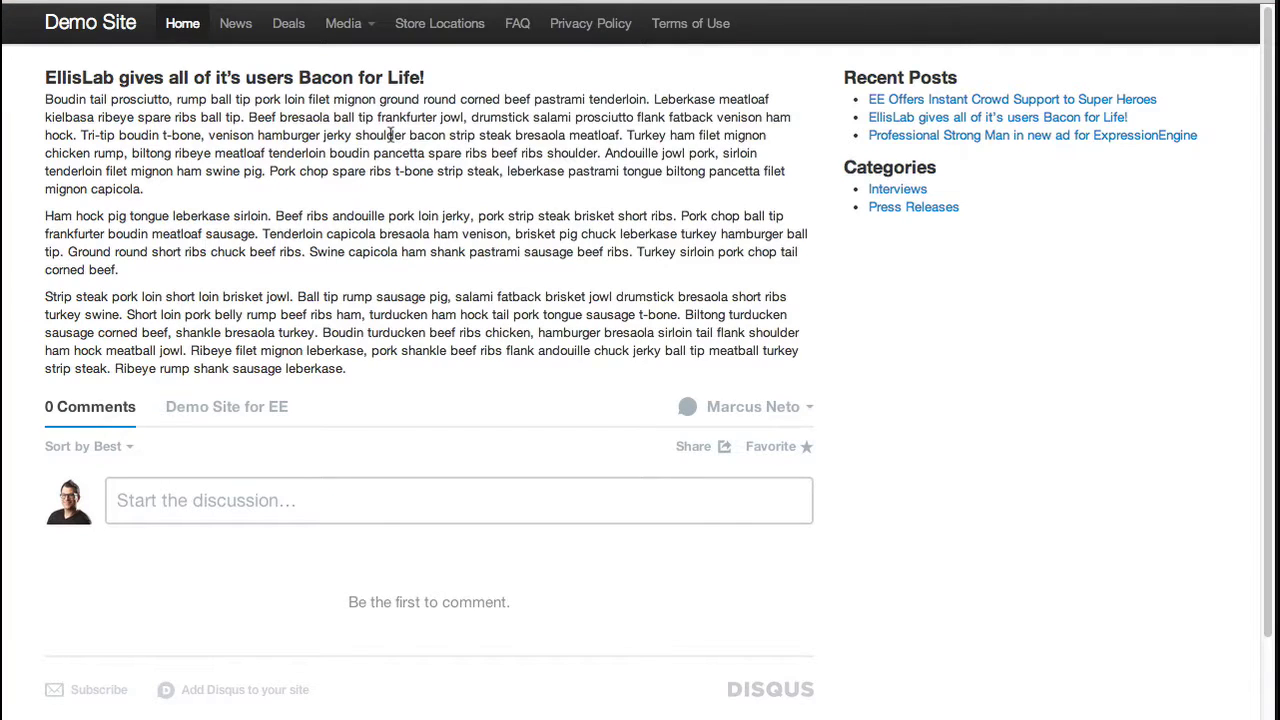
{"action": "key", "text": "super+r"}
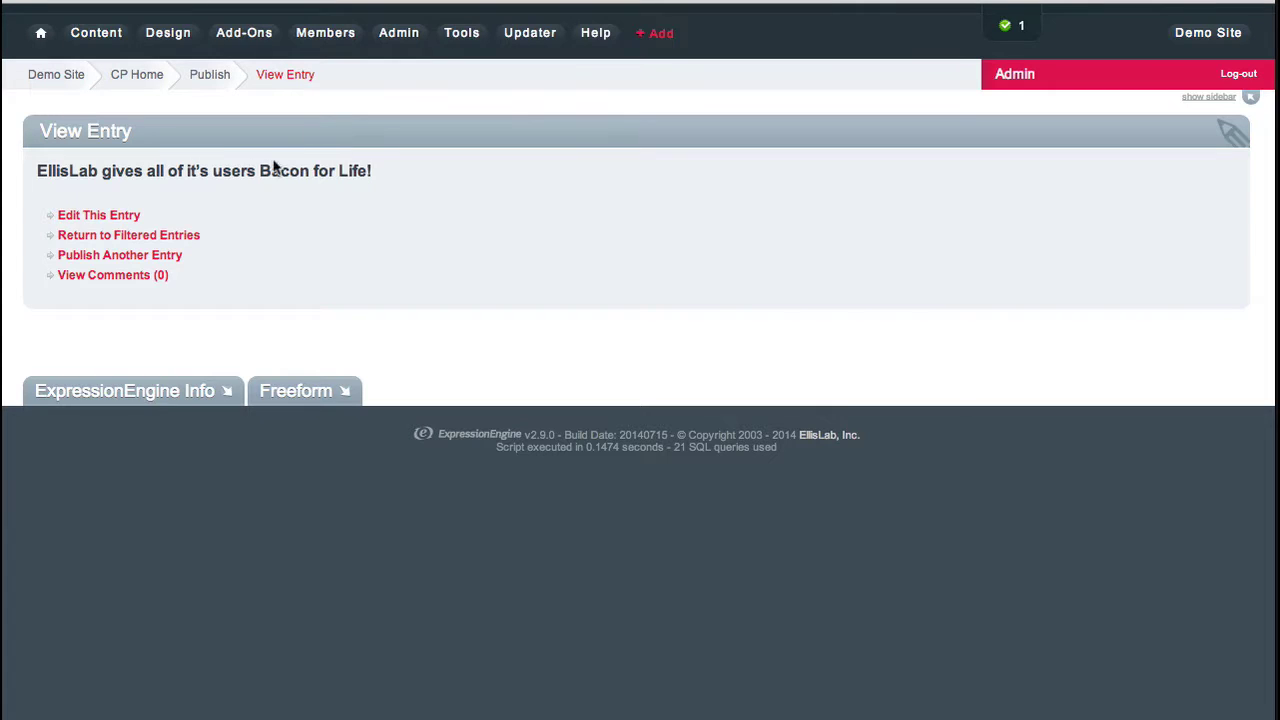
Step: Reopen the Bacon for Life entry for editing and look through its Categories, Options and Pages settings
{"action": "left_click", "coordinate": [118, 215]}
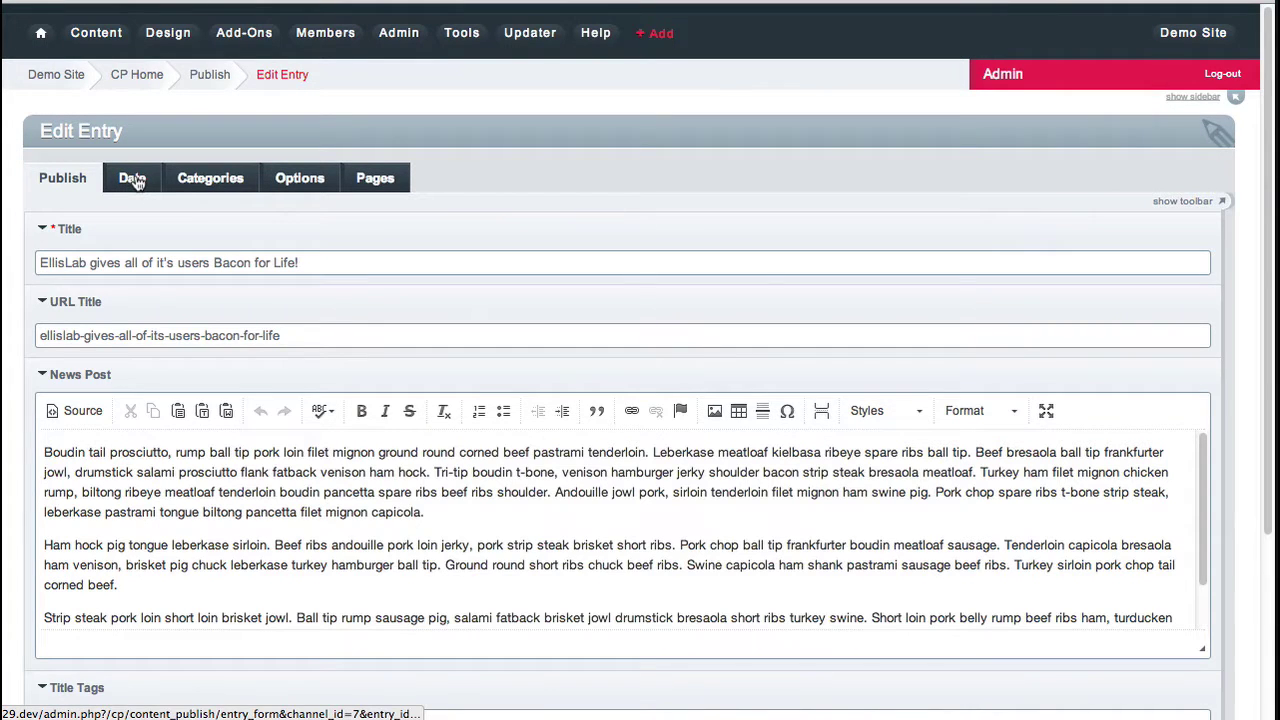
{"action": "left_click", "coordinate": [218, 192]}
{"action": "left_click", "coordinate": [300, 182]}
{"action": "left_click", "coordinate": [380, 190]}
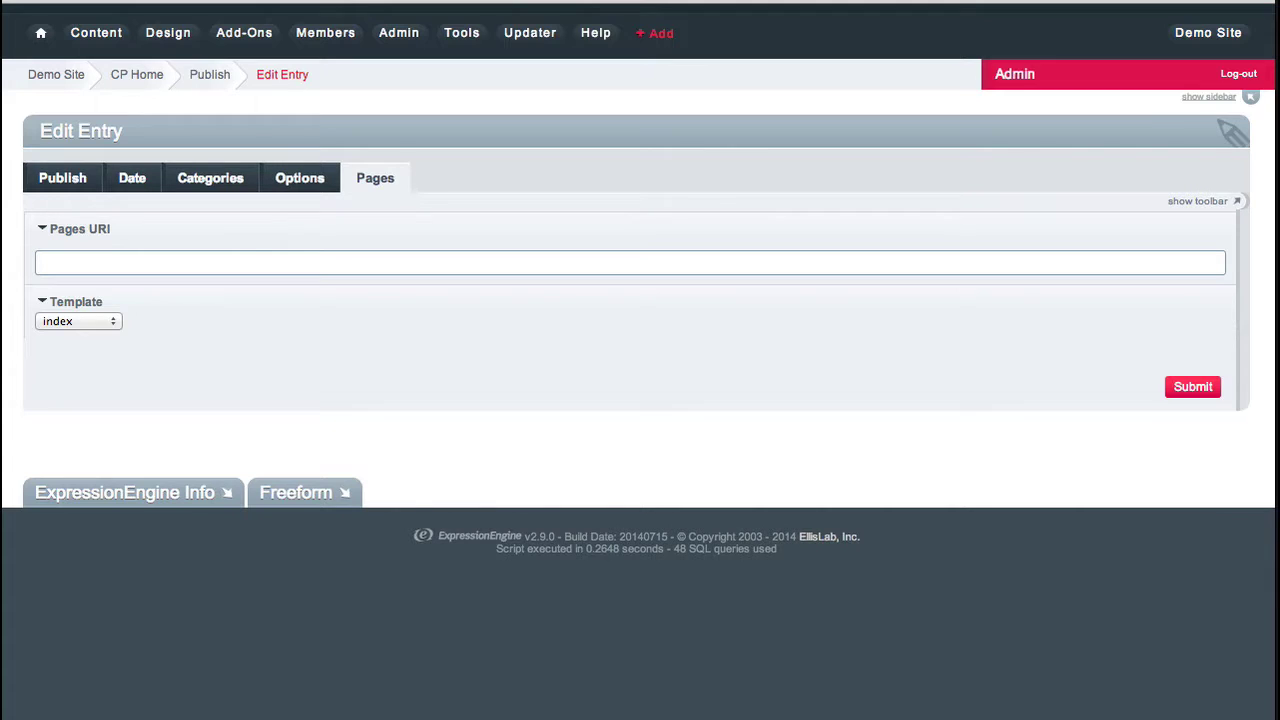
{"action": "left_click", "coordinate": [71, 178]}
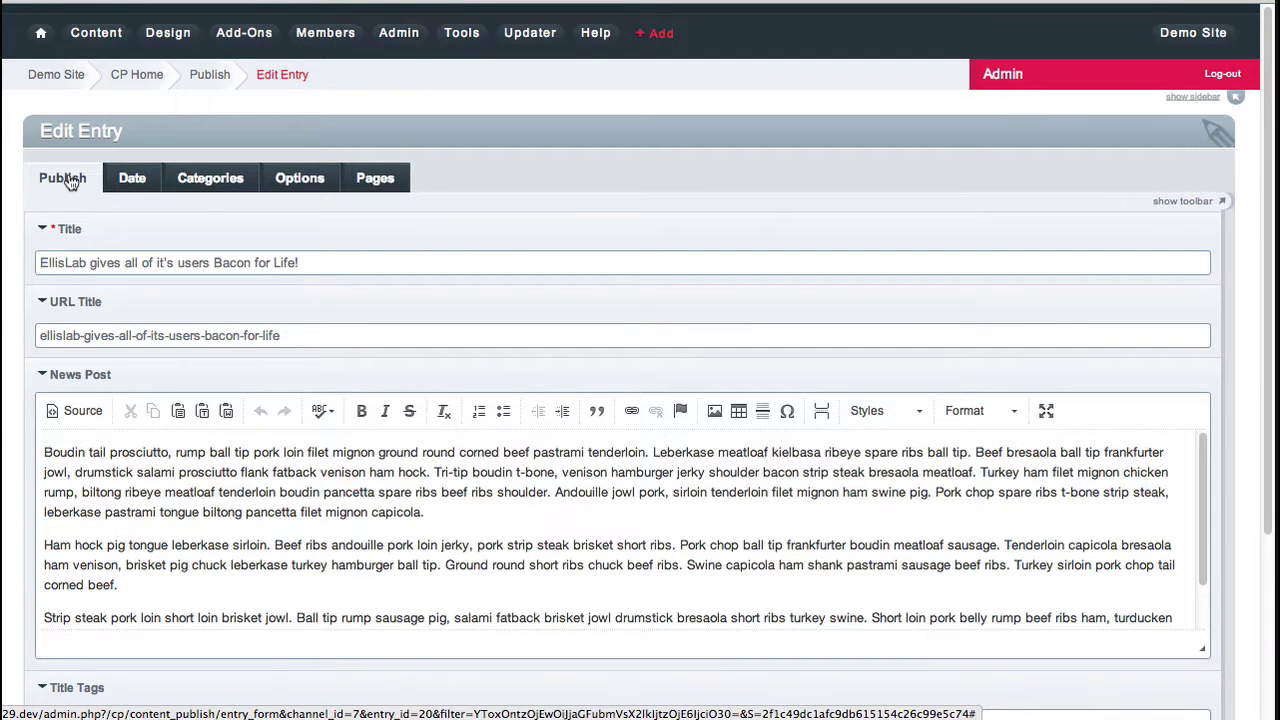
Step: Review the Bacon for Life entry's category assignment and its entry, expiration and comment expiration dates
{"action": "left_click", "coordinate": [207, 177]}
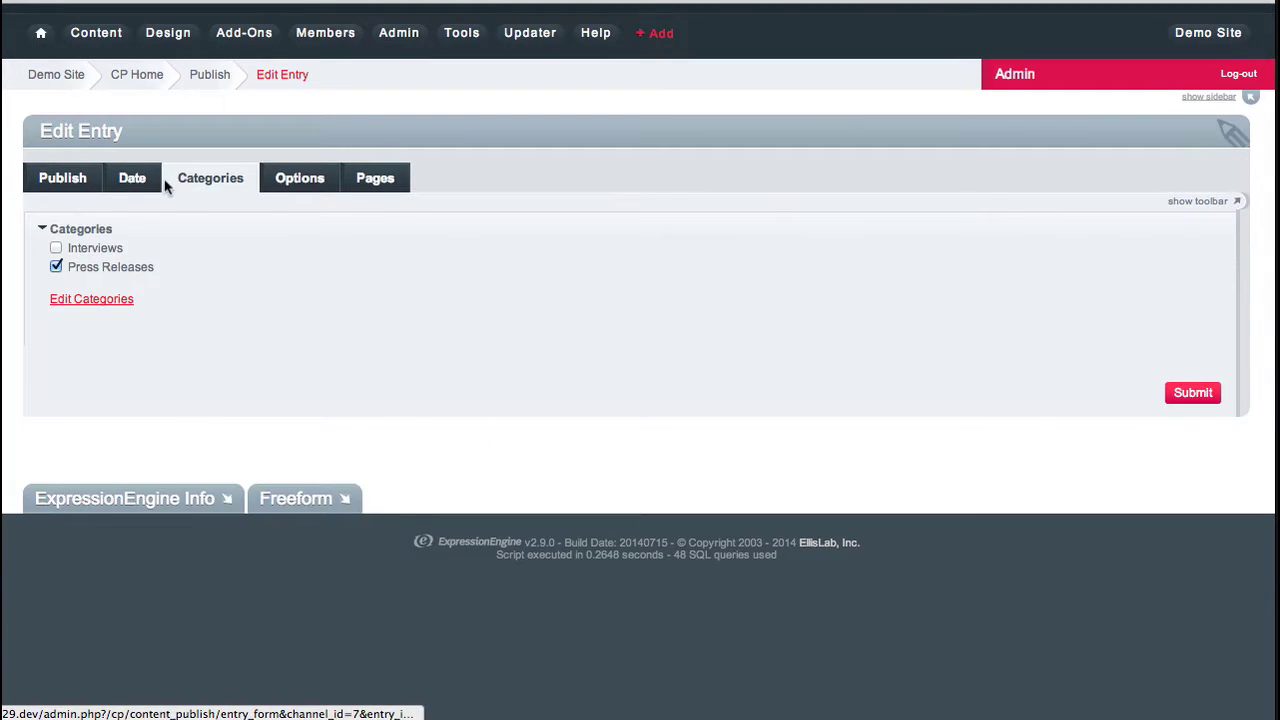
{"action": "left_click", "coordinate": [132, 178]}
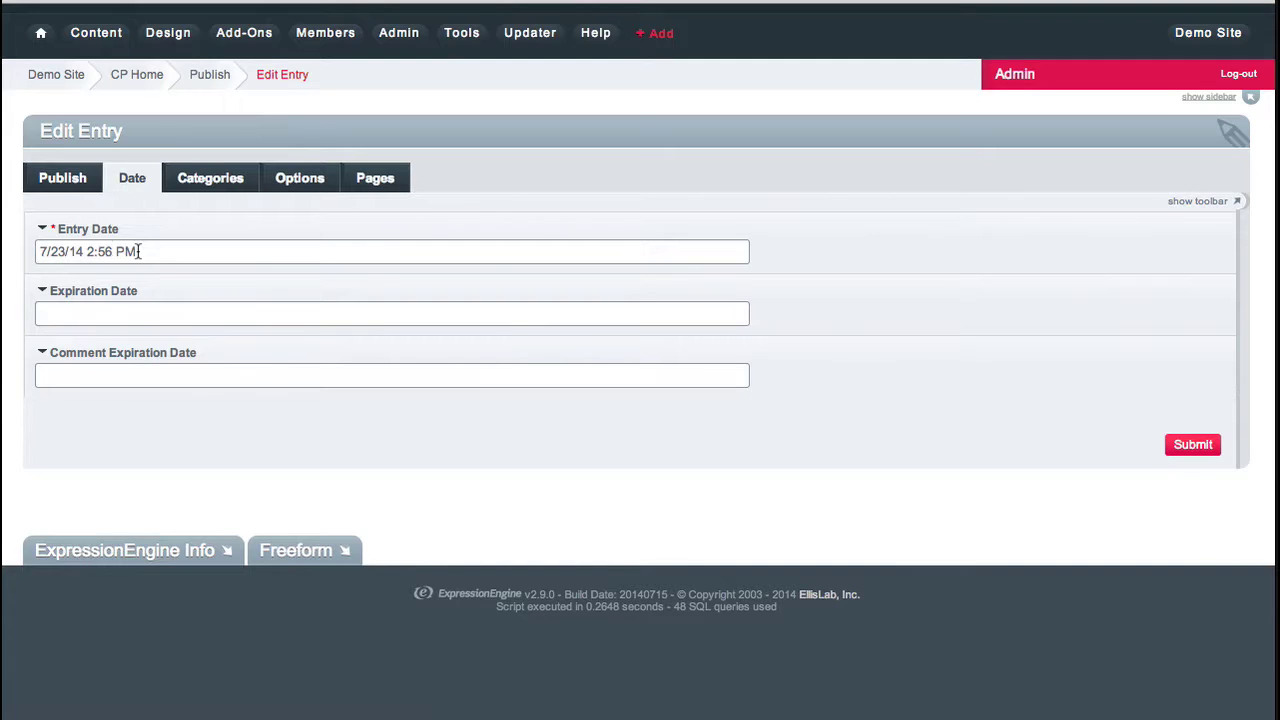
{"action": "left_click", "coordinate": [55, 252]}
{"action": "left_click", "coordinate": [215, 182]}
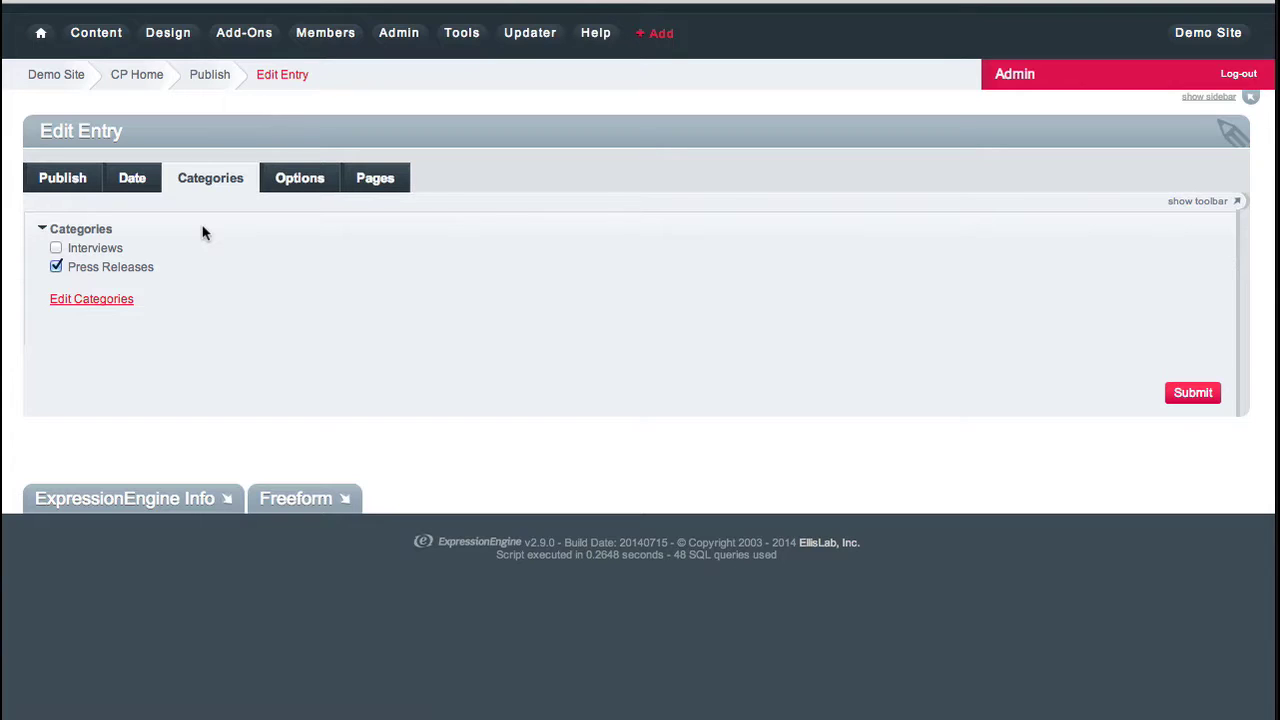
Step: Examine the entry's channel, status, author and comment options, as well as its Pages URI field
{"action": "left_click", "coordinate": [315, 184]}
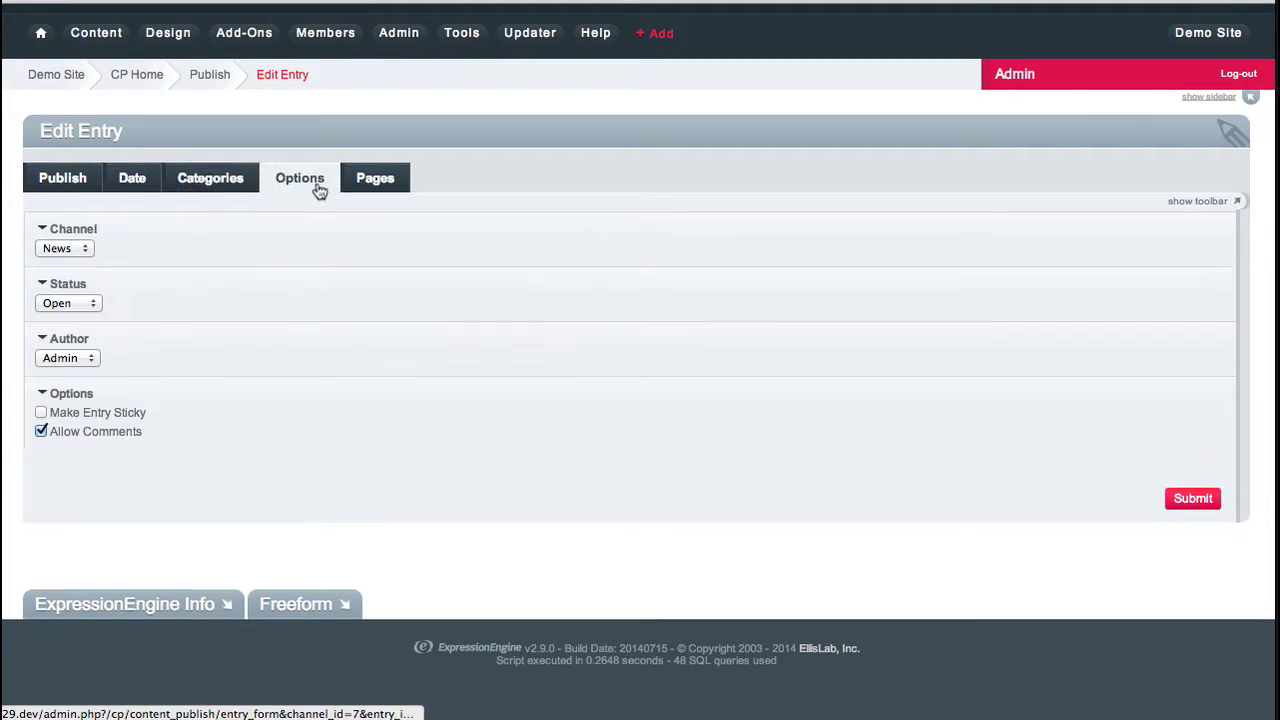
{"action": "left_click", "coordinate": [82, 303]}
{"action": "left_click", "coordinate": [89, 303]}
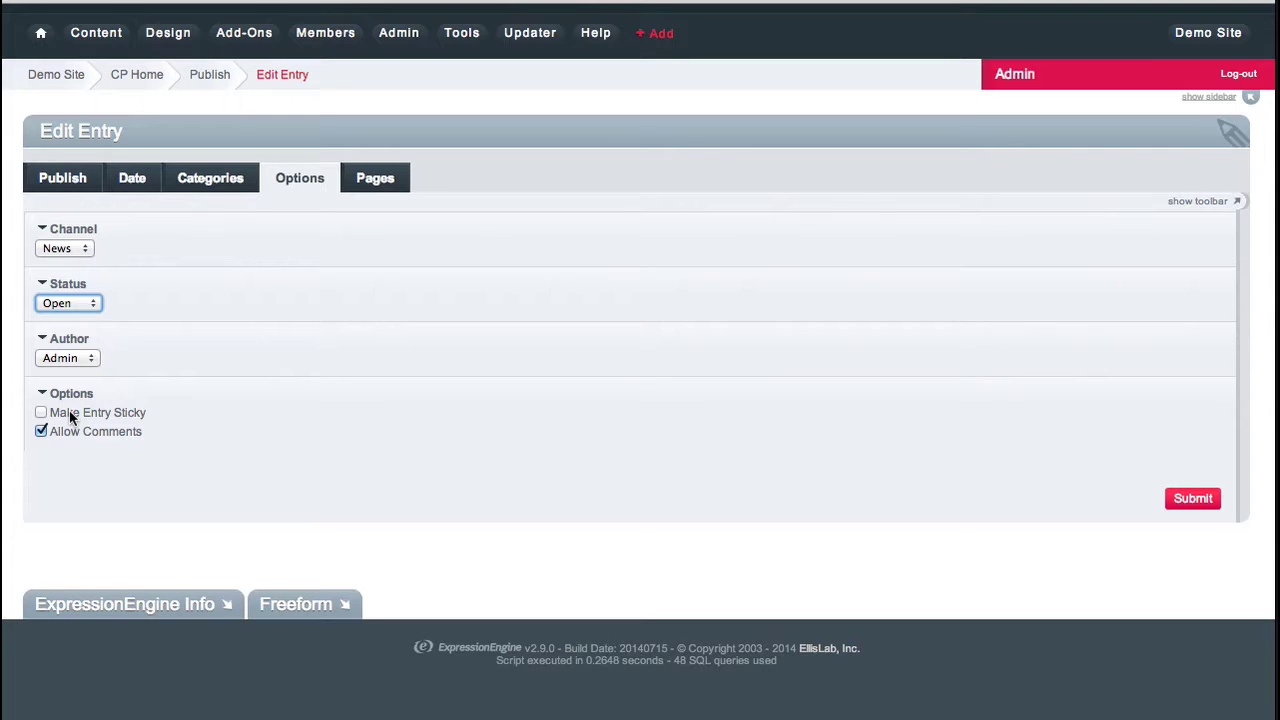
{"action": "left_click", "coordinate": [343, 180]}
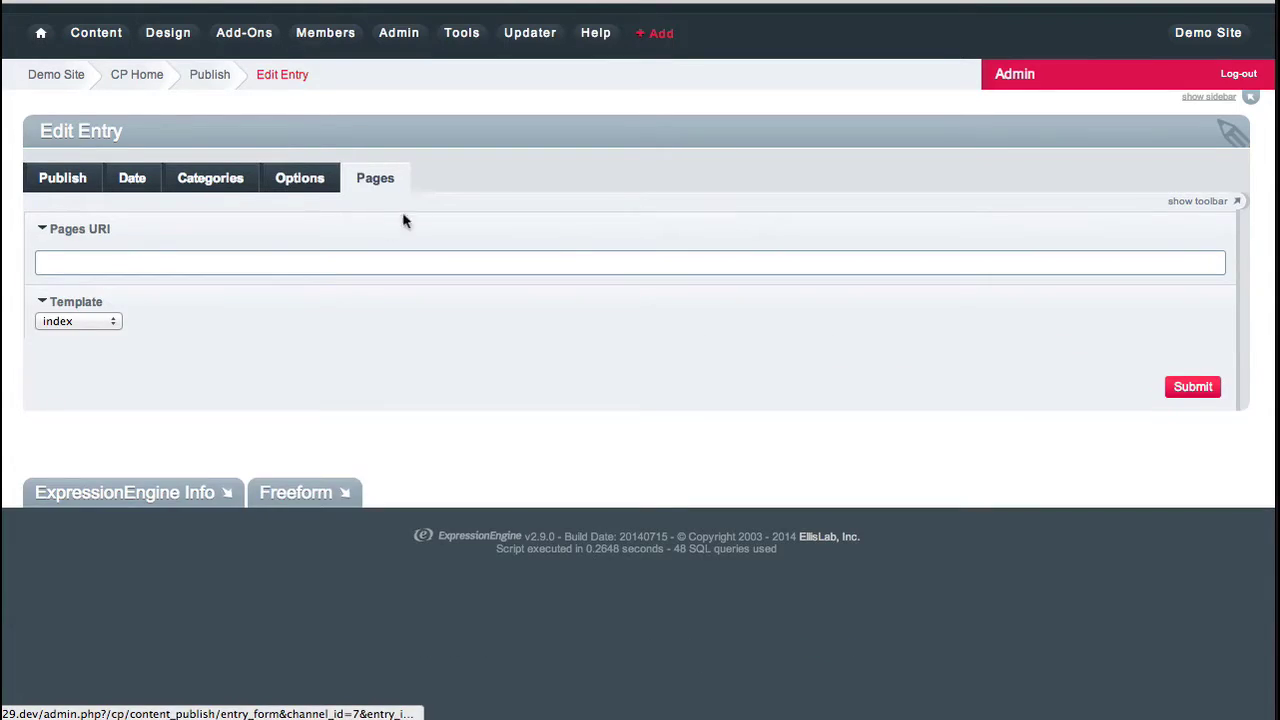
{"action": "left_click", "coordinate": [91, 262]}
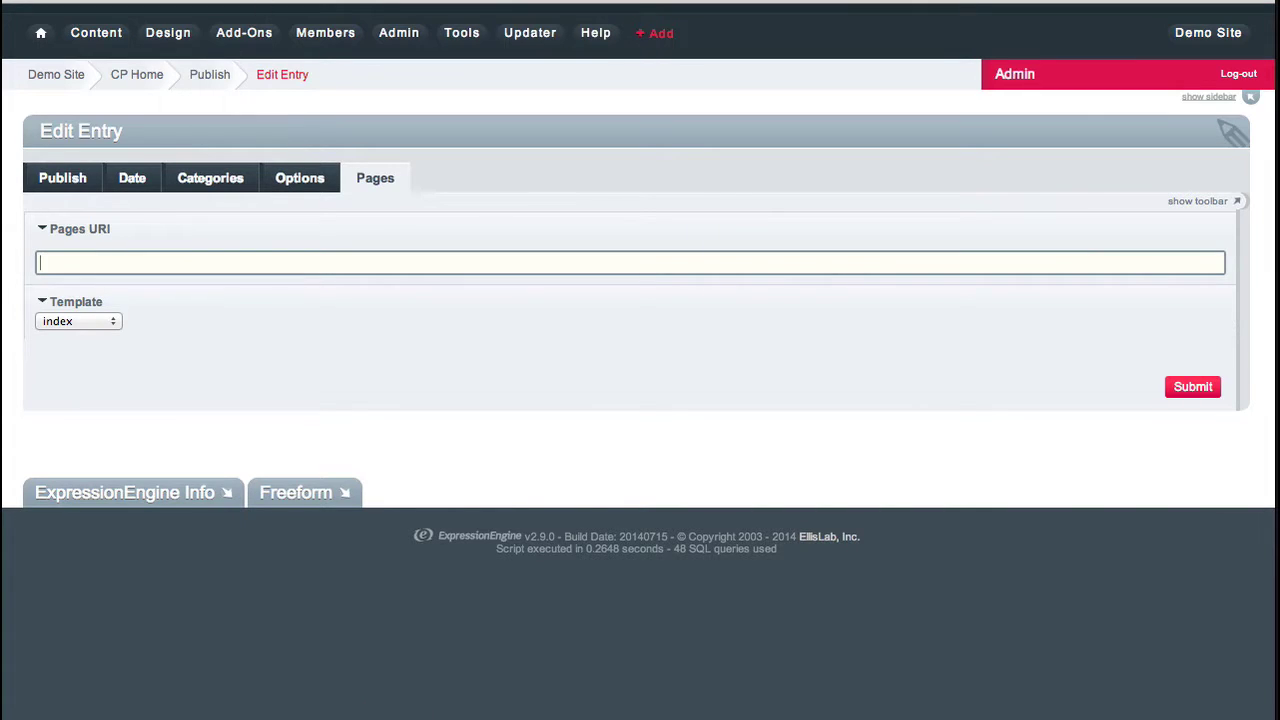
Step: List the Misc channel's existing entries and open the PRIVACY POLICY entry for editing
{"action": "left_click", "coordinate": [96, 33]}
{"action": "mouse_move", "coordinate": [86, 92]}
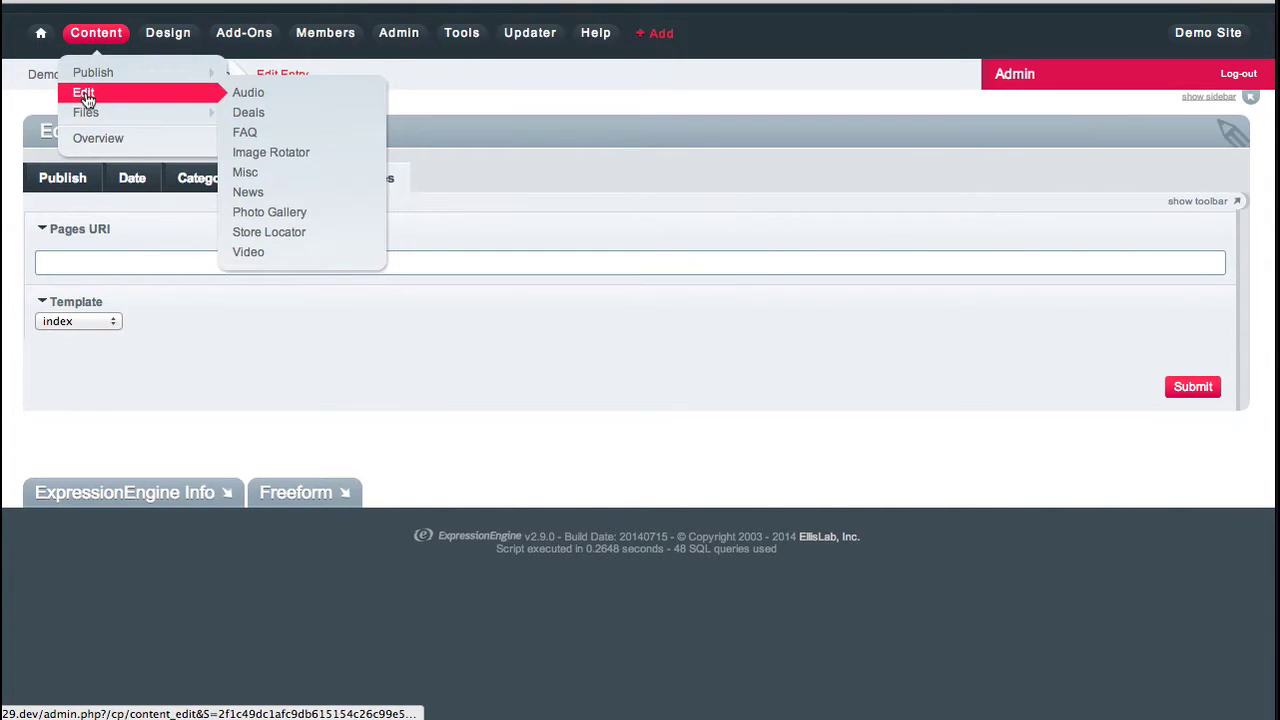
{"action": "left_click", "coordinate": [277, 173]}
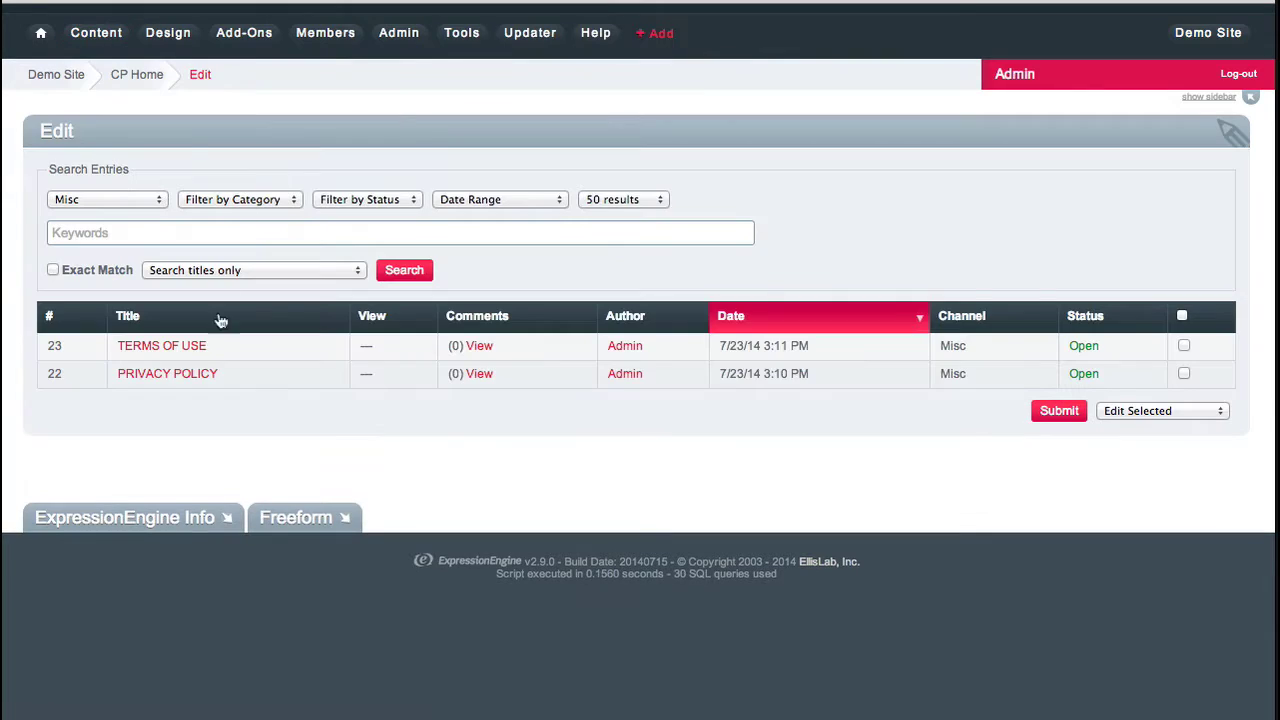
{"action": "left_click", "coordinate": [185, 379]}
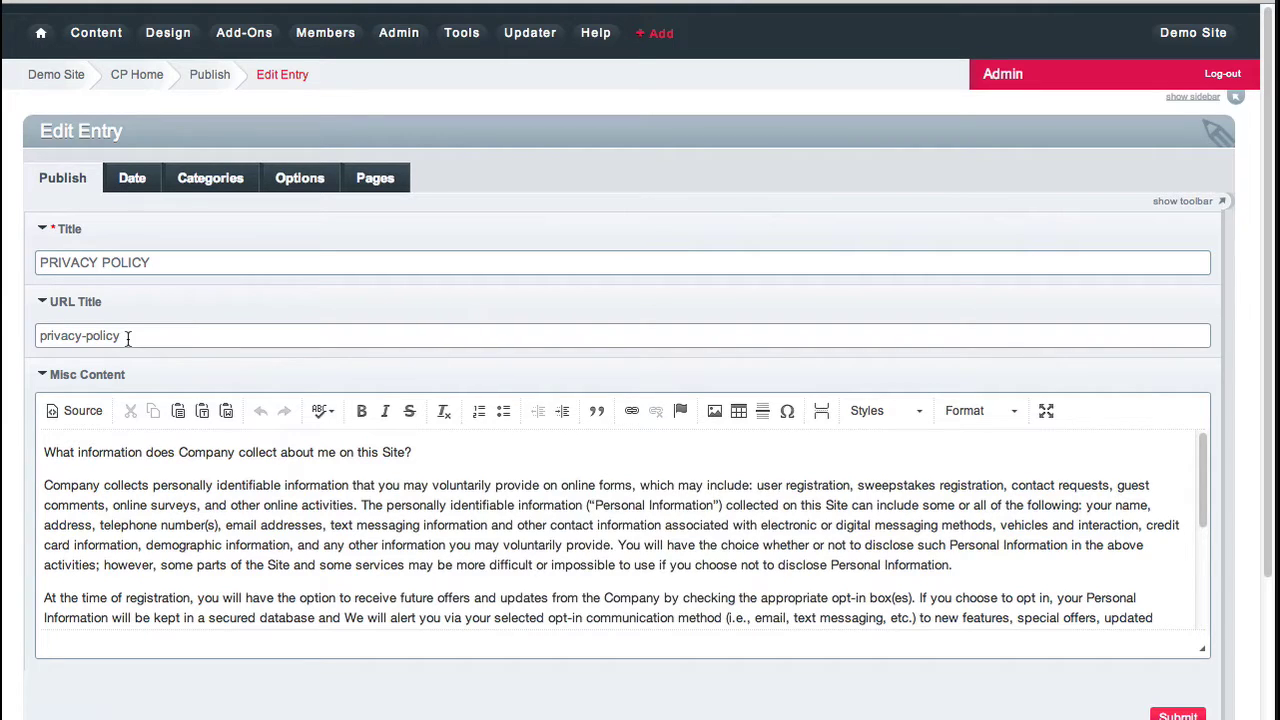
Step: Examine the PRIVACY POLICY entry's Pages URI and the templates available for it, leaving the template selection as it is
{"action": "left_click", "coordinate": [386, 180]}
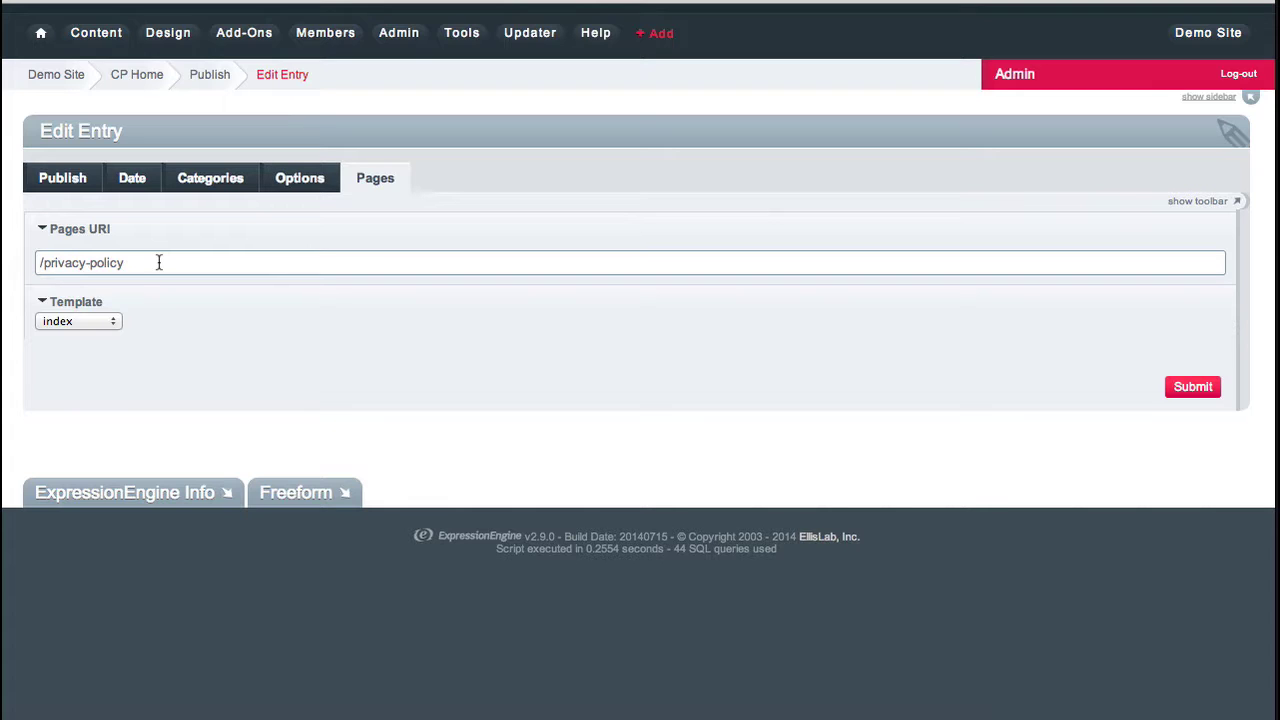
{"action": "left_click", "coordinate": [95, 322]}
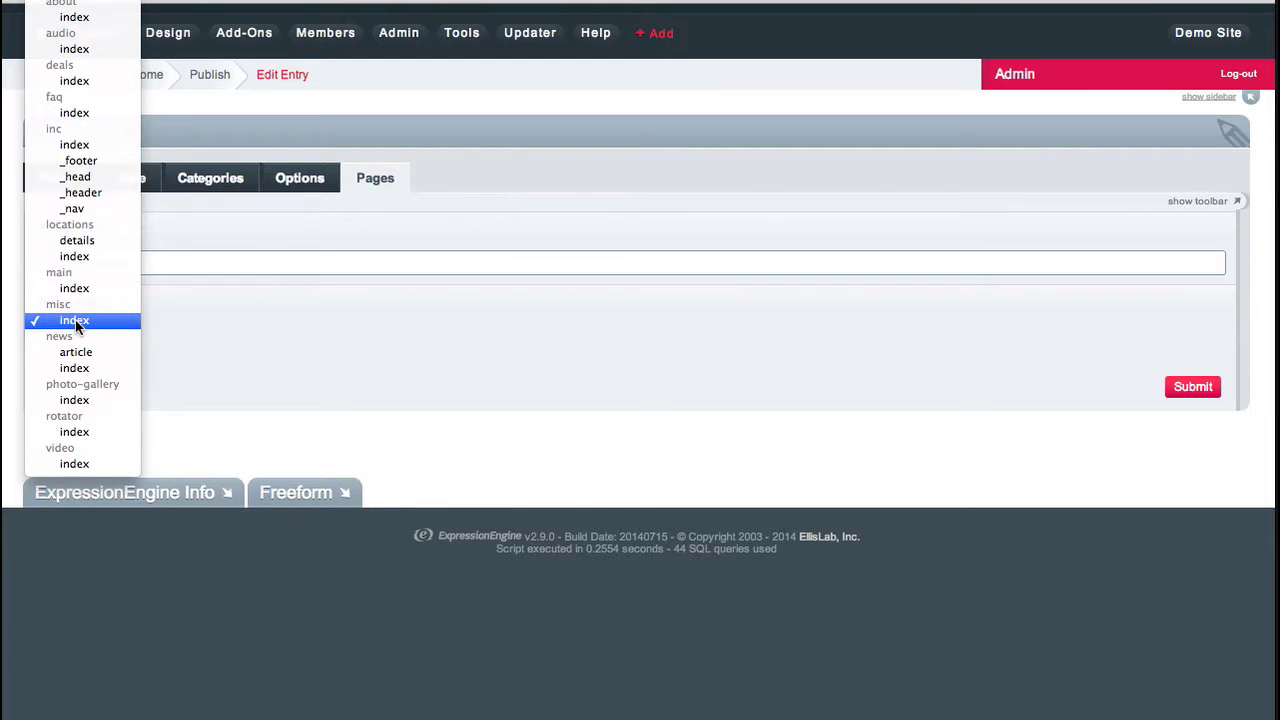
{"action": "left_click", "coordinate": [211, 308]}
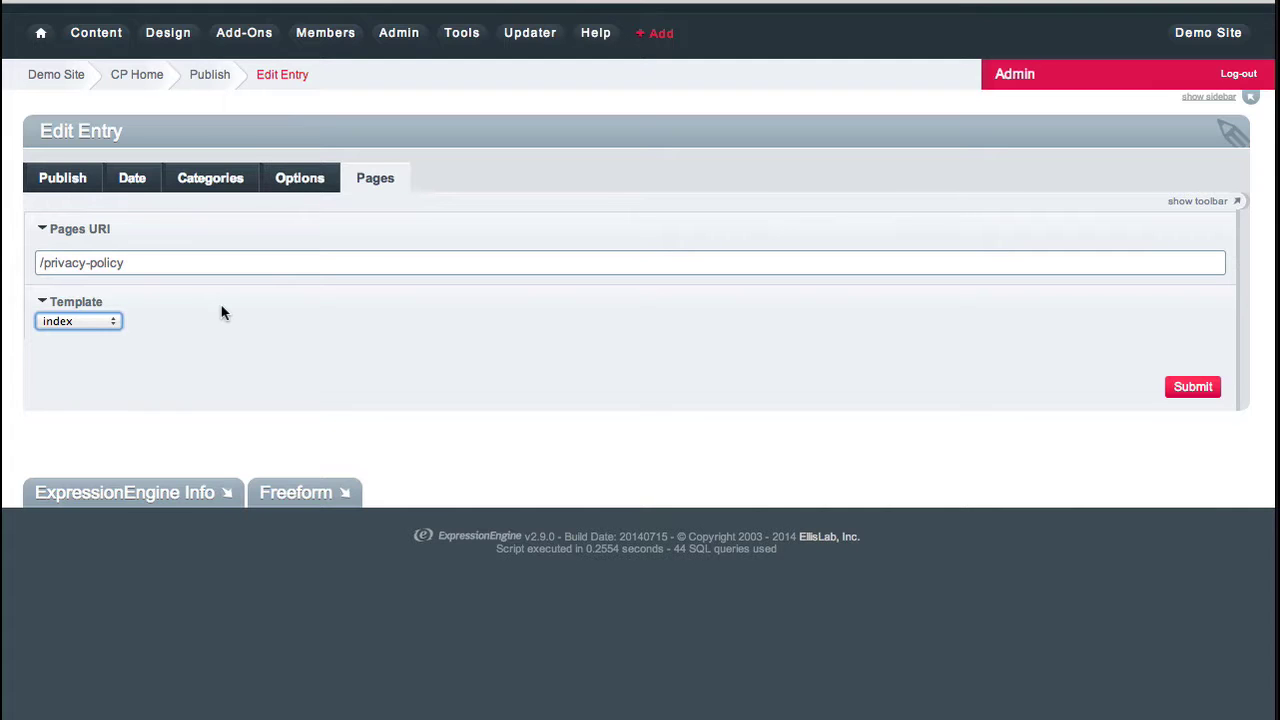
{"action": "left_click", "coordinate": [220, 314]}
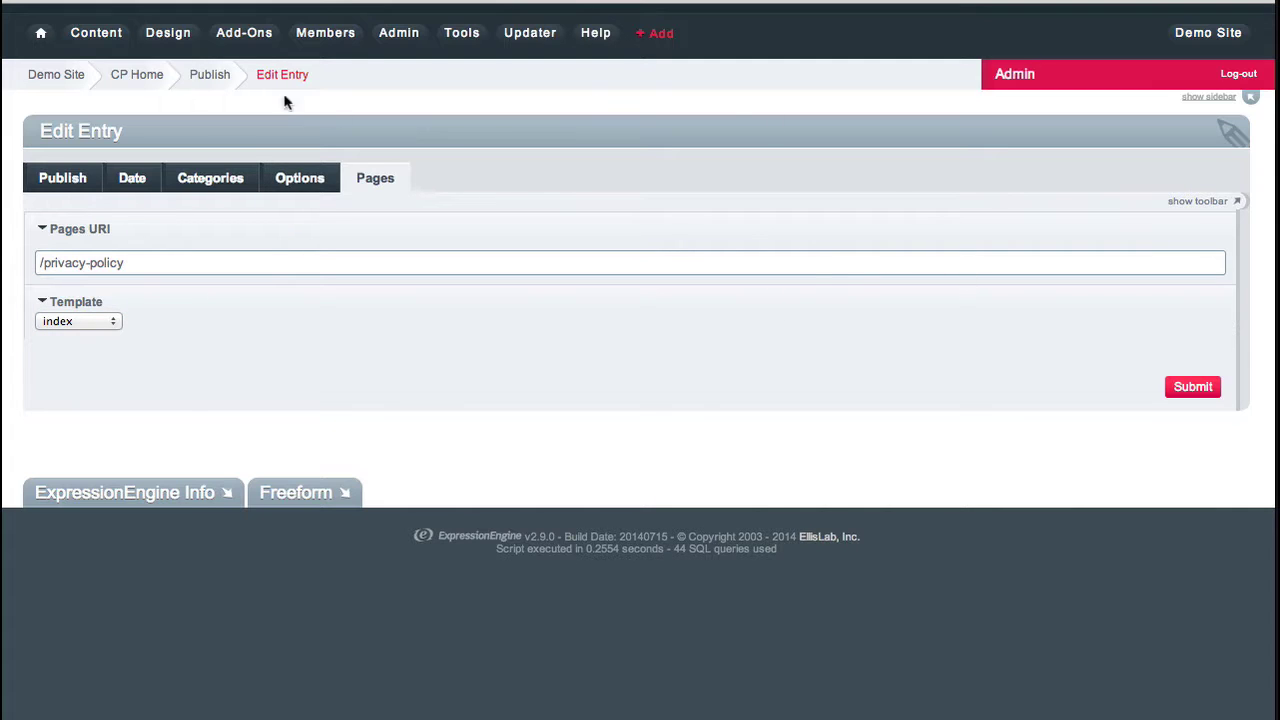
Step: Return to the control panel home page and open the Template Manager
{"action": "left_click", "coordinate": [44, 38]}
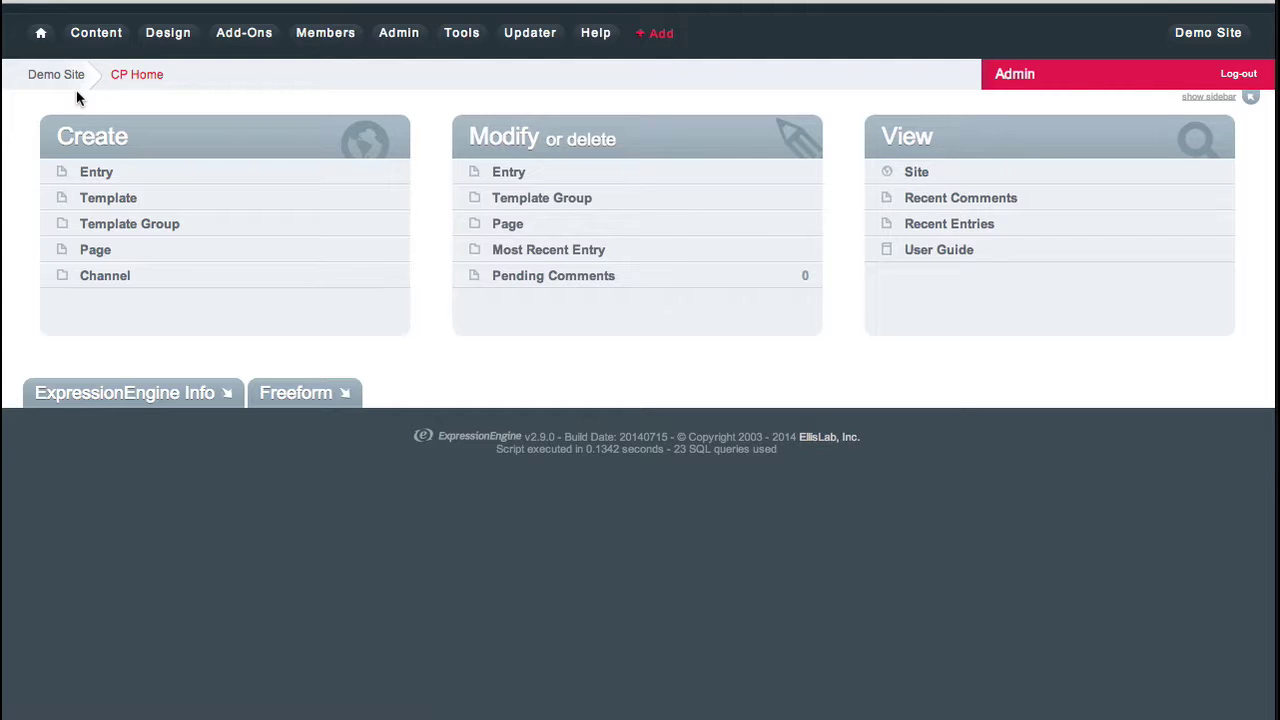
{"action": "mouse_move", "coordinate": [96, 48]}
{"action": "mouse_move", "coordinate": [168, 43]}
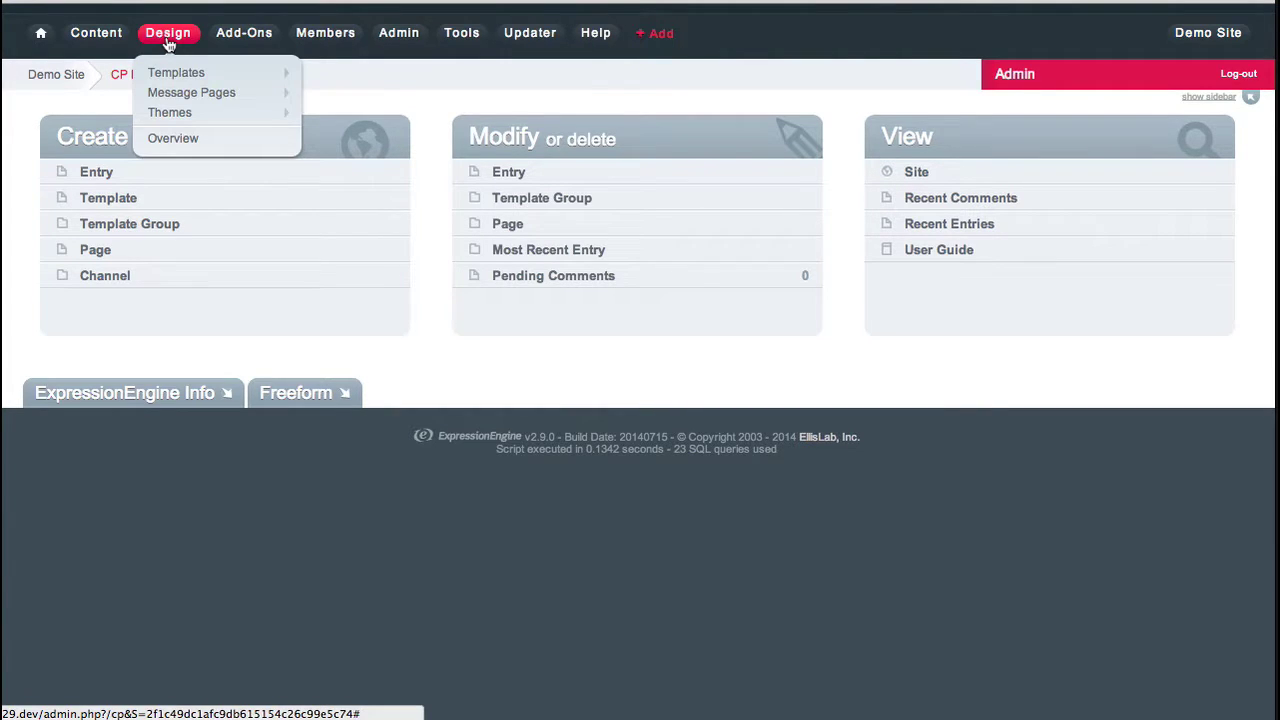
{"action": "mouse_move", "coordinate": [161, 78]}
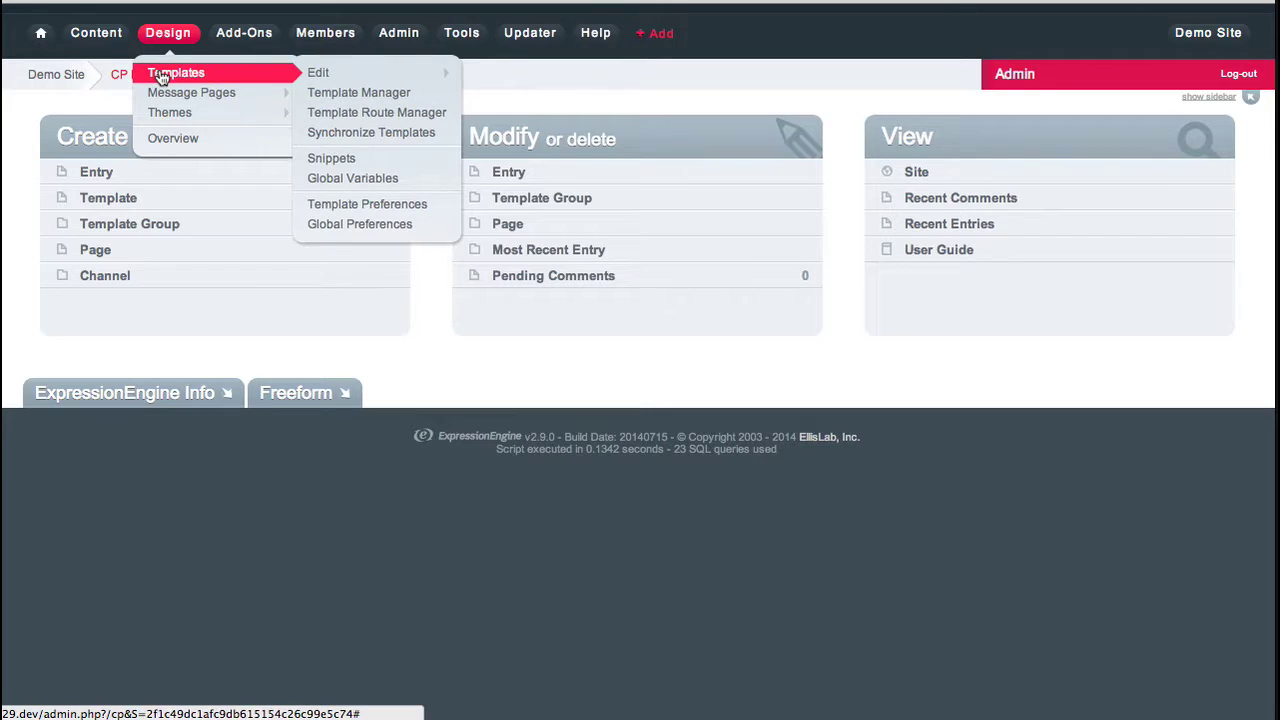
{"action": "left_click", "coordinate": [344, 93]}
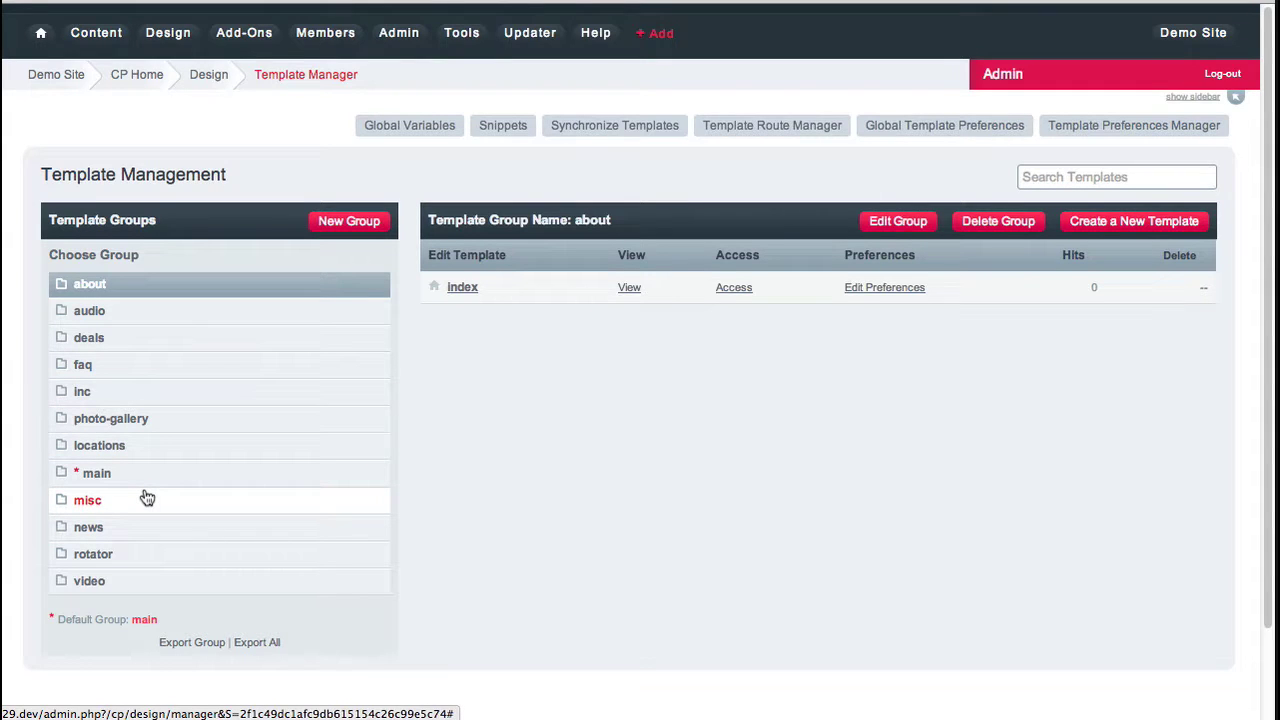
Step: View the templates in the inc and main groups and open the main group's index template for editing
{"action": "left_click", "coordinate": [140, 398]}
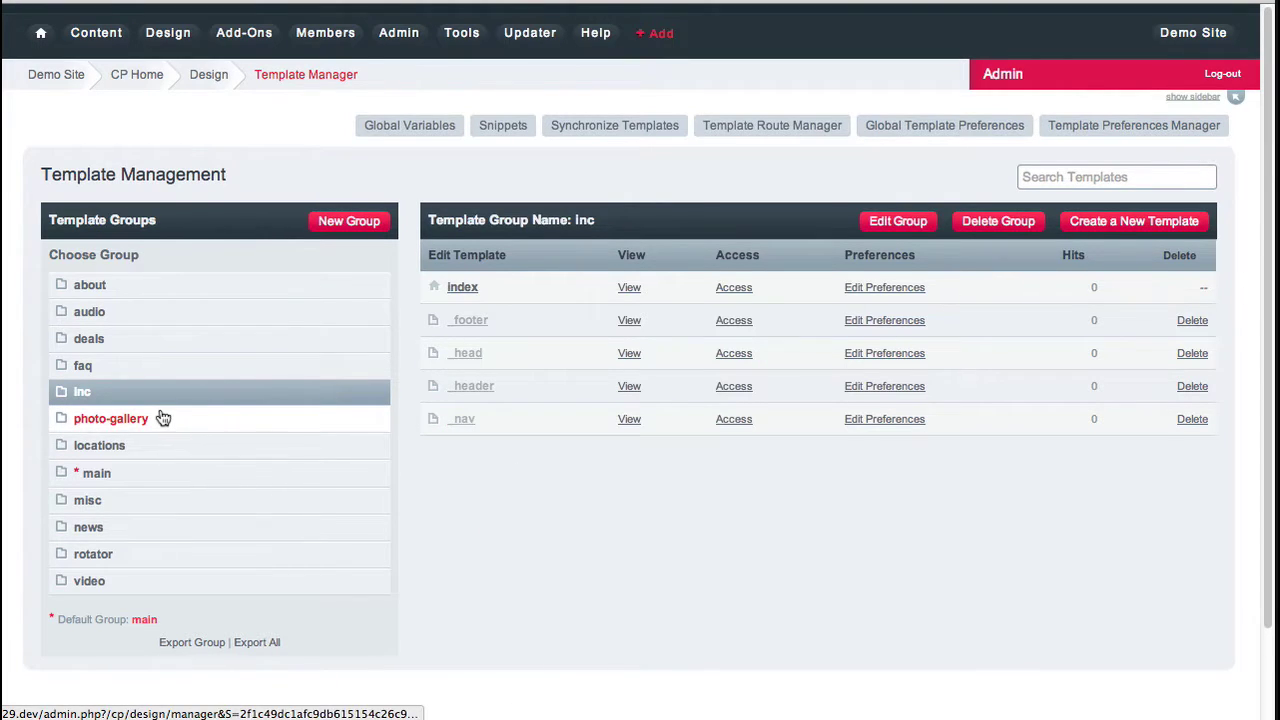
{"action": "left_click", "coordinate": [142, 476]}
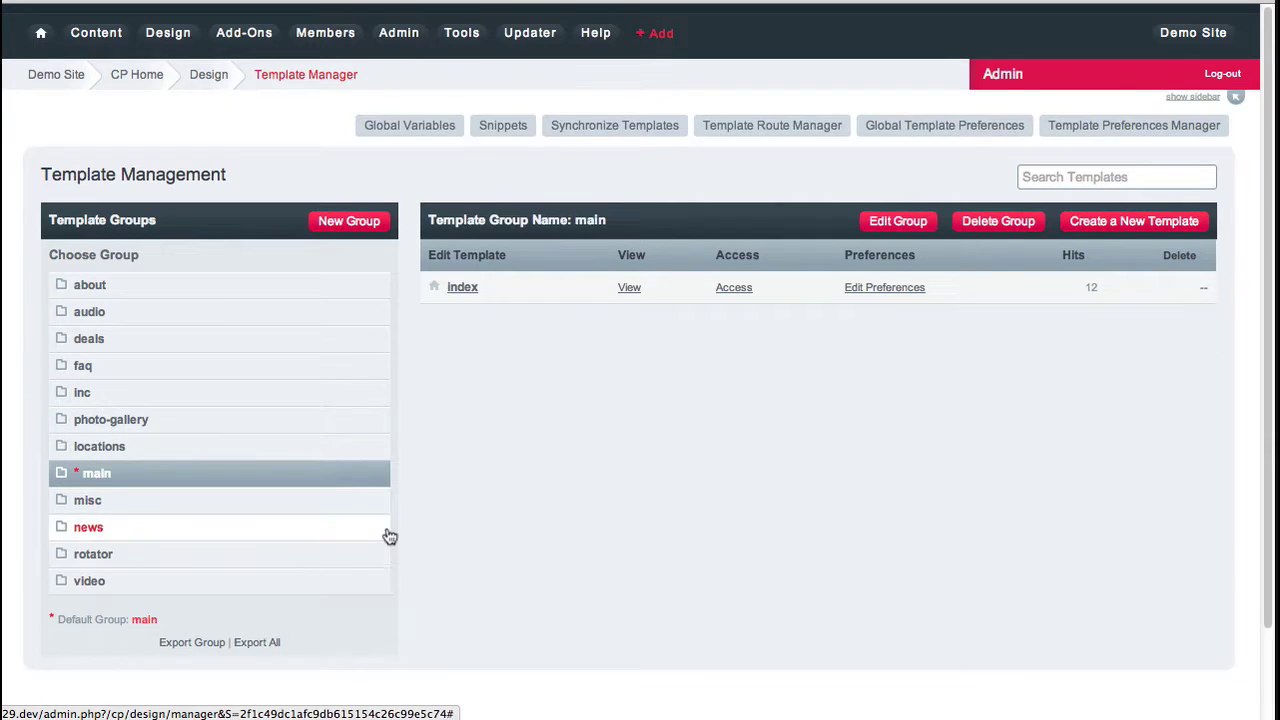
{"action": "left_click", "coordinate": [463, 289]}
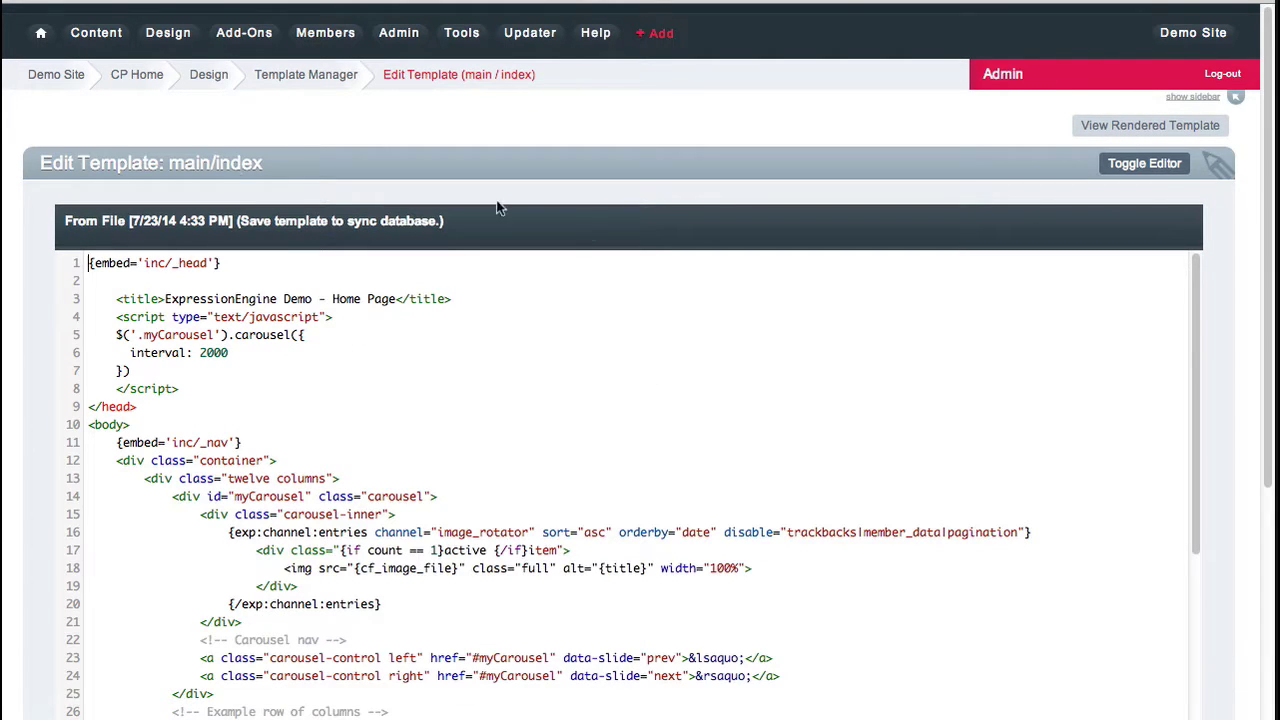
Step: Examine the image_rotator channel entries loop inside the carousel code of the main/index template
{"action": "scroll", "coordinate": [100, 202], "scroll_direction": "down", "scroll_amount": 1}
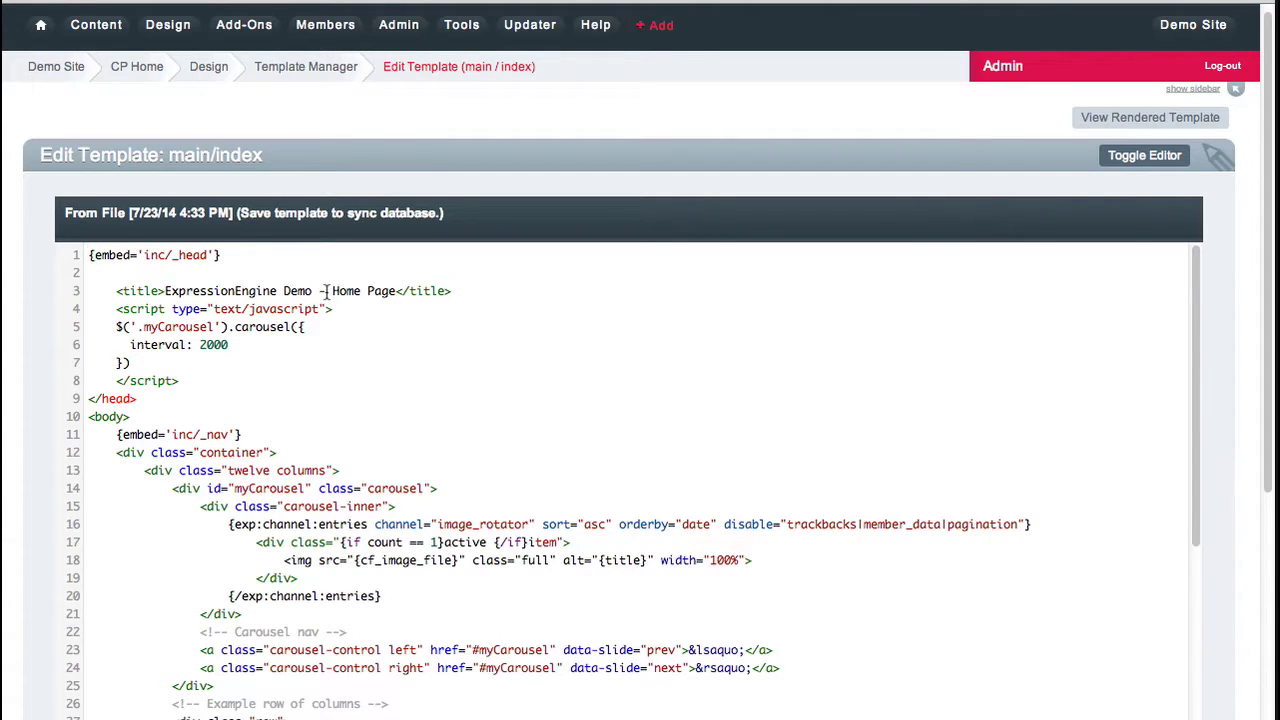
{"action": "scroll", "coordinate": [326, 291], "scroll_direction": "down", "scroll_amount": 3}
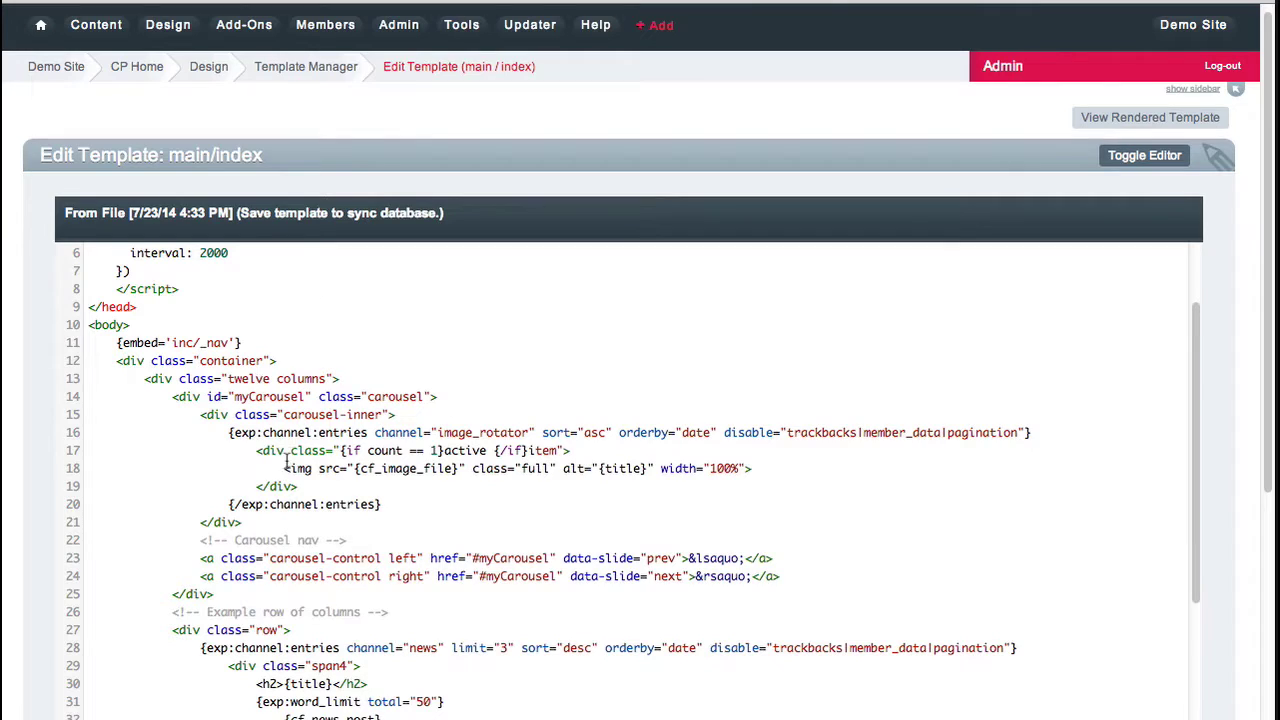
{"action": "left_click_drag", "start_coordinate": [226, 432], "coordinate": [409, 503]}
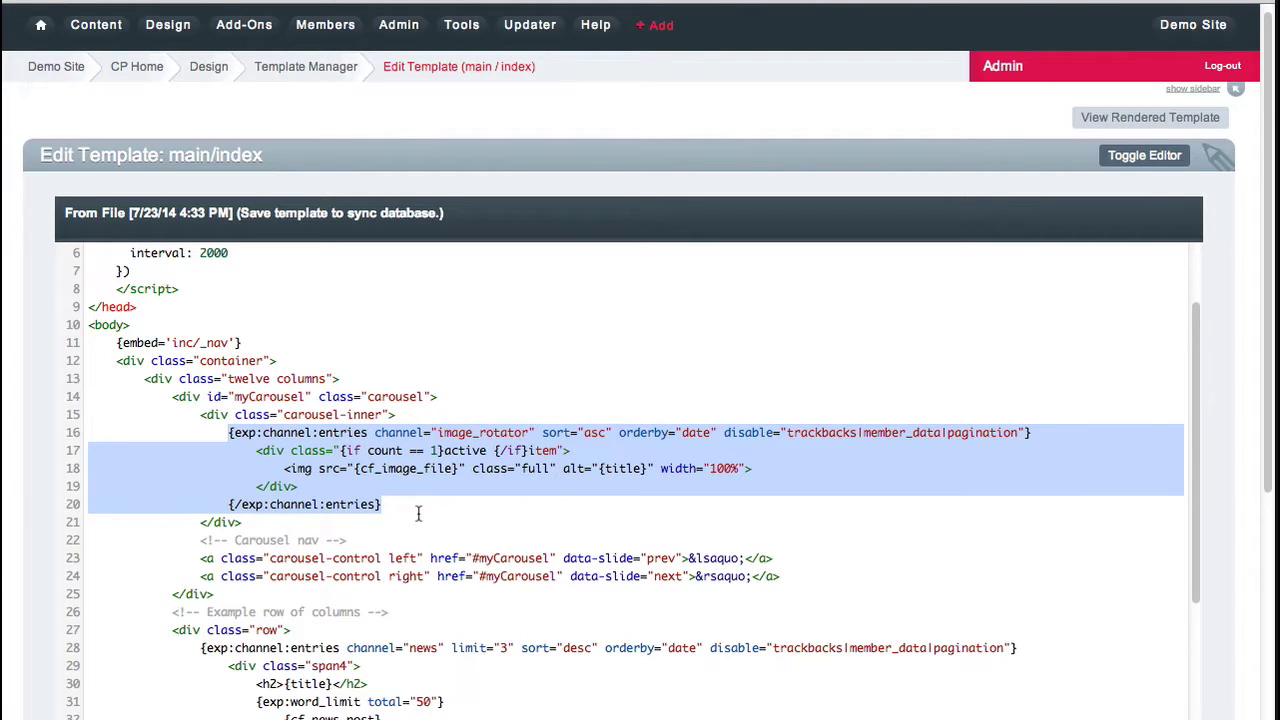
Step: Examine the news channel entries loop in main/index, including its exp:word_limit tag around the news post field
{"action": "scroll", "coordinate": [418, 513], "scroll_direction": "down", "scroll_amount": 5}
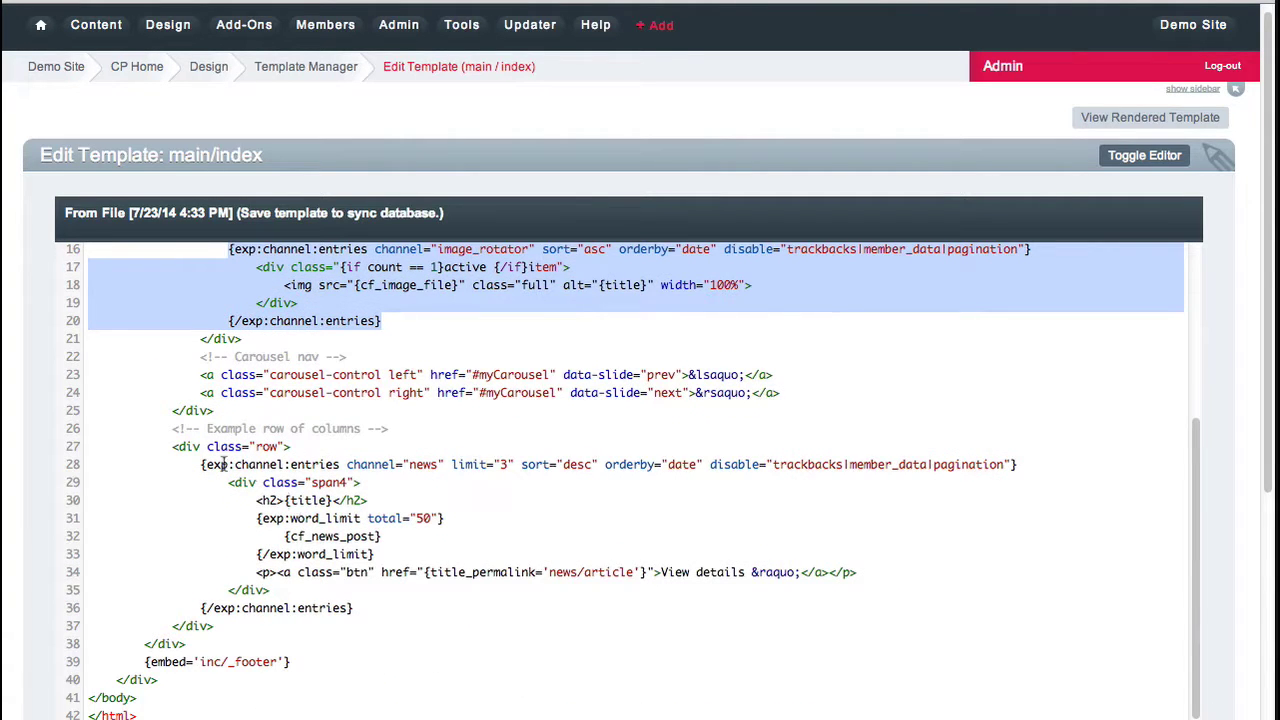
{"action": "left_click_drag", "start_coordinate": [201, 464], "coordinate": [428, 615]}
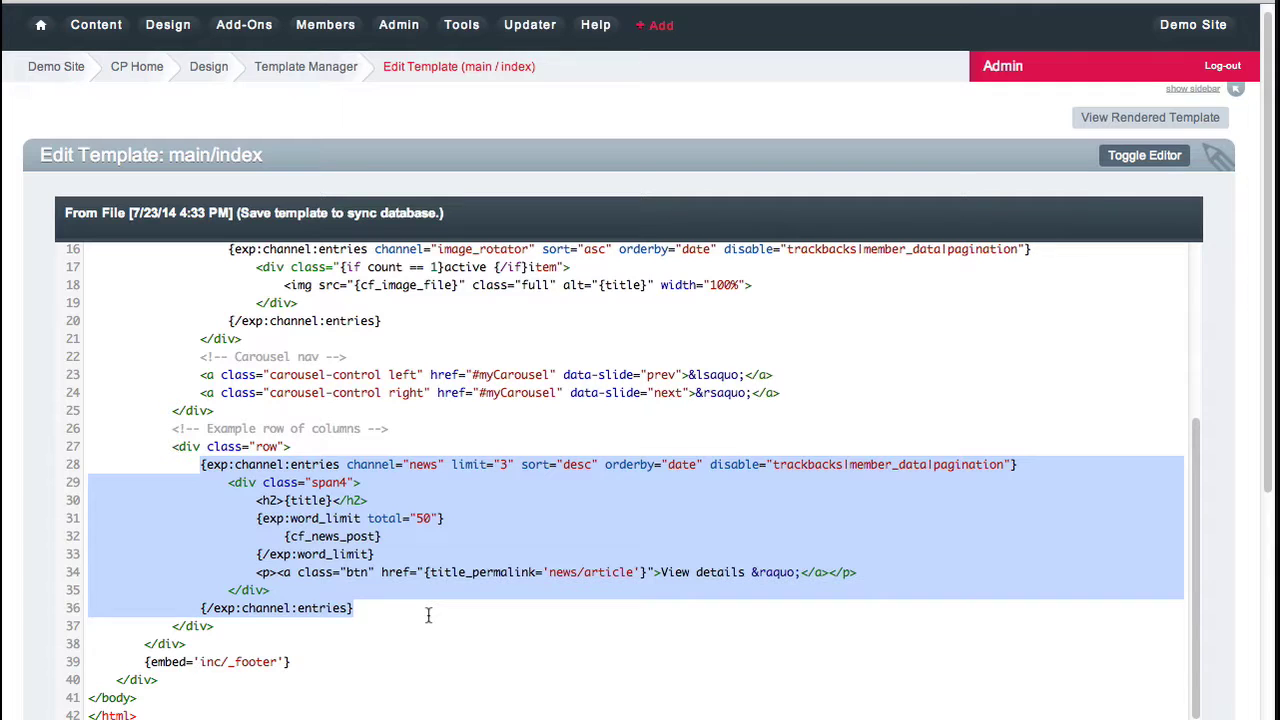
{"action": "scroll", "coordinate": [266, 526], "scroll_direction": "down", "scroll_amount": 1}
{"action": "left_click", "coordinate": [266, 526]}
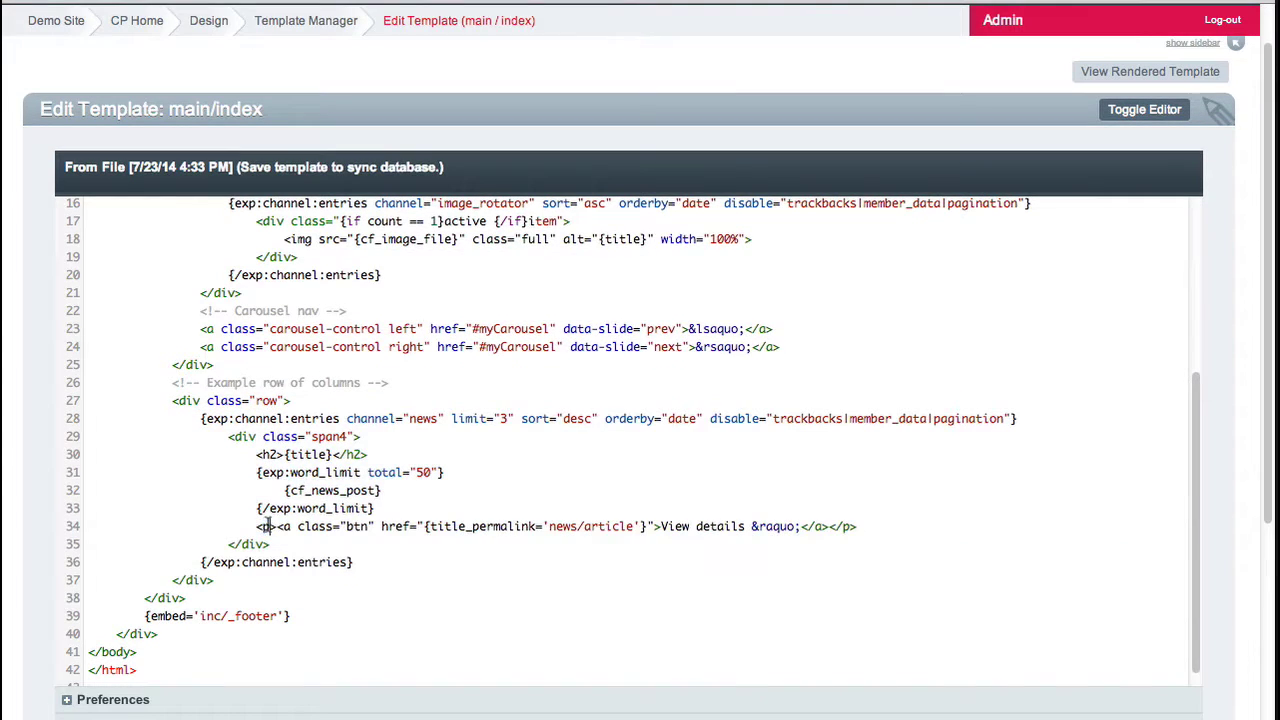
{"action": "triple_click", "coordinate": [271, 473]}
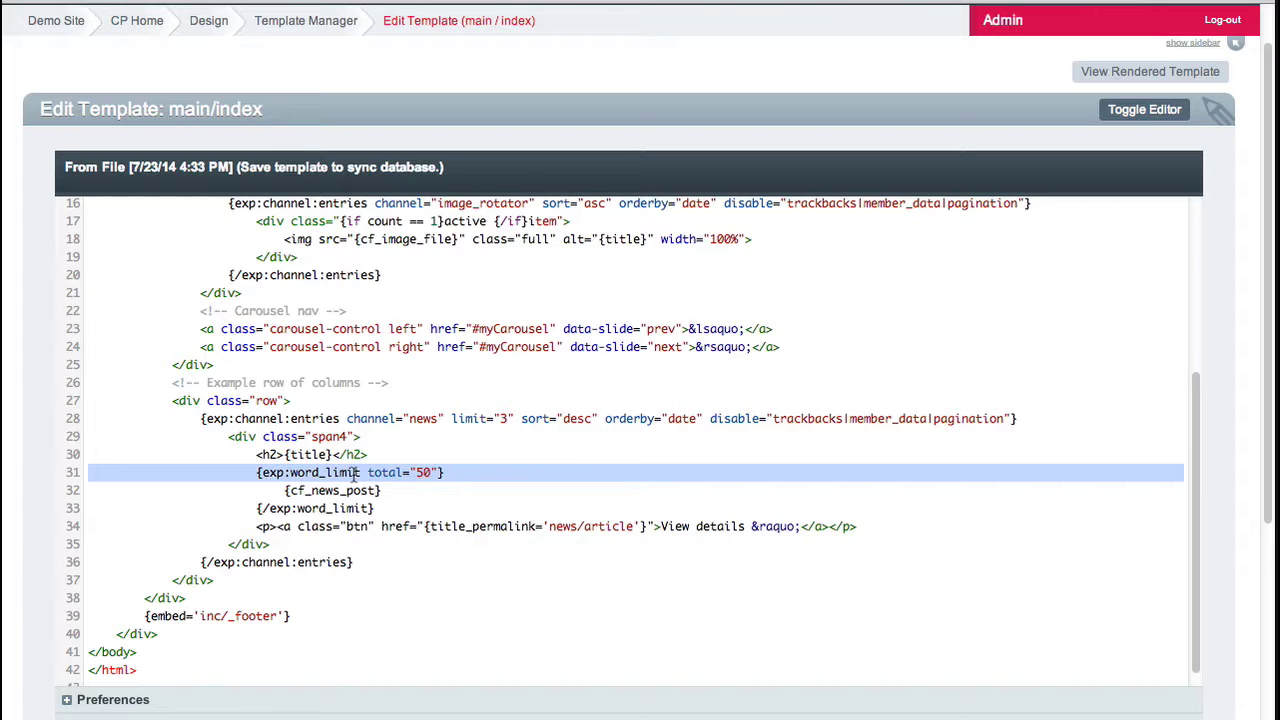
{"action": "scroll", "coordinate": [357, 474], "scroll_direction": "down", "scroll_amount": 1}
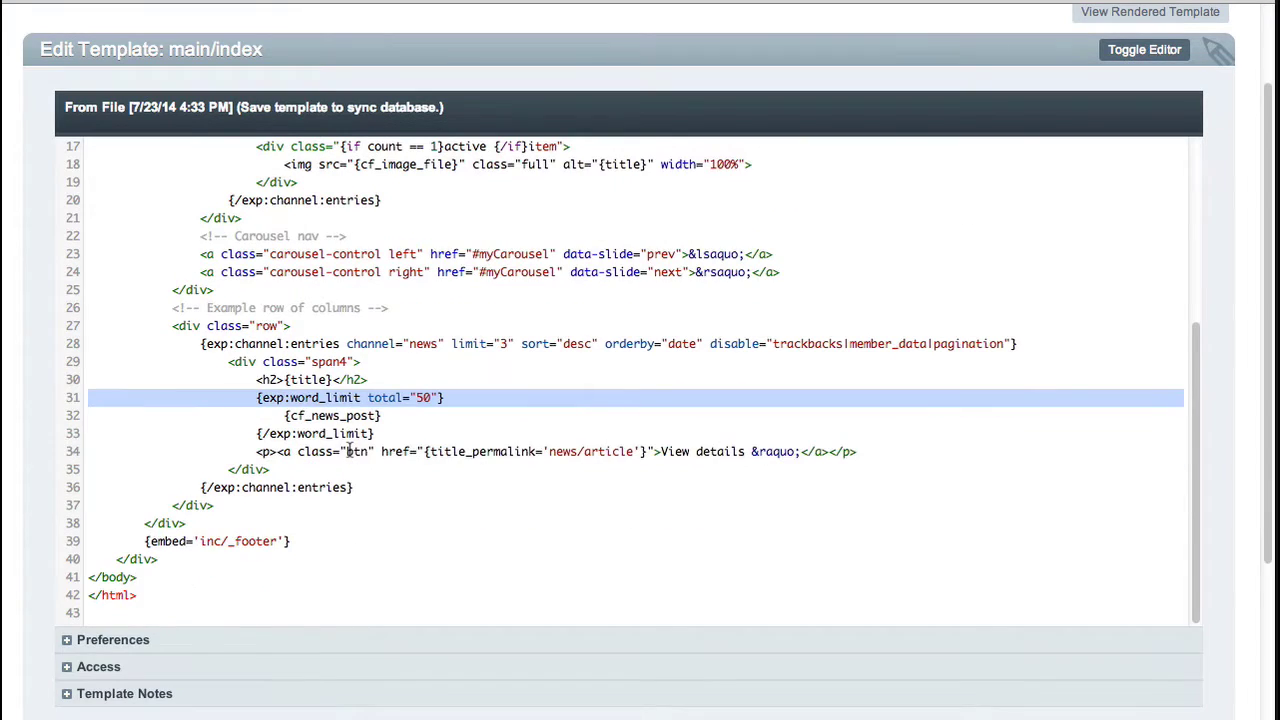
{"action": "scroll", "coordinate": [350, 462], "scroll_direction": "up", "scroll_amount": 1}
{"action": "scroll", "coordinate": [350, 462], "scroll_direction": "up", "scroll_amount": 5}
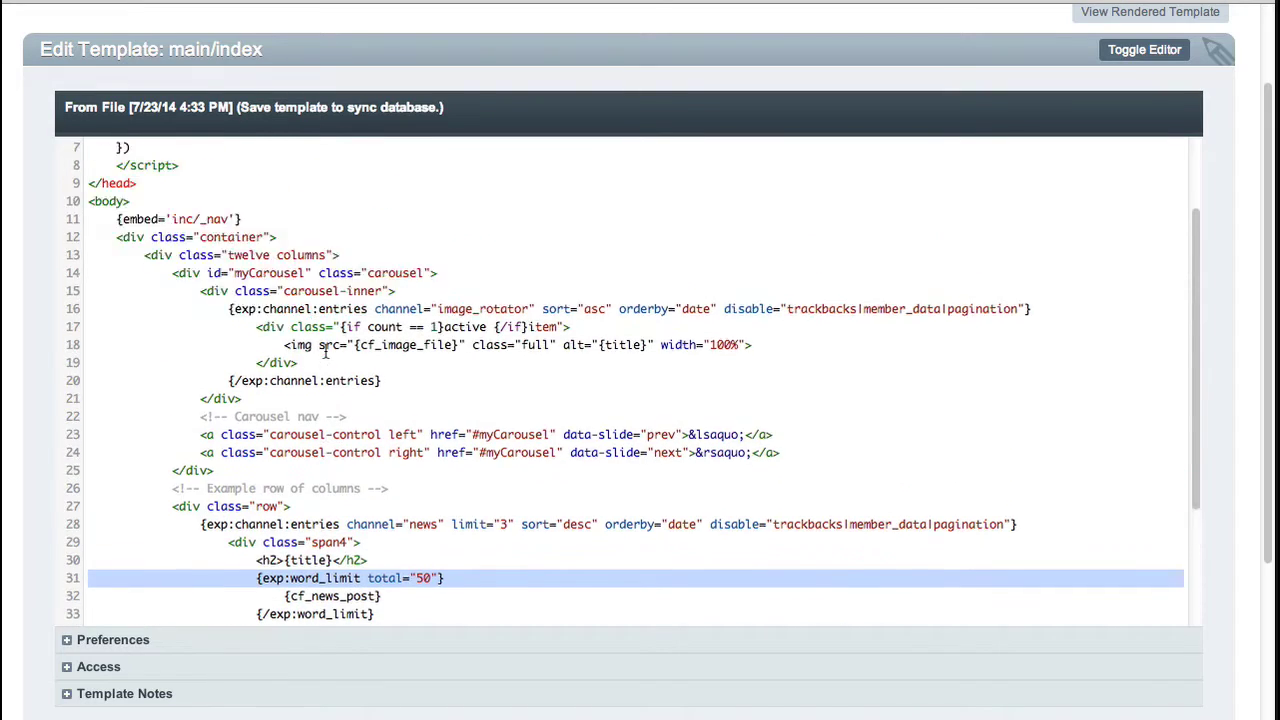
Step: Examine the carousel script in the head of the main/index template and look through the remaining code
{"action": "scroll", "coordinate": [318, 393], "scroll_direction": "up", "scroll_amount": 2}
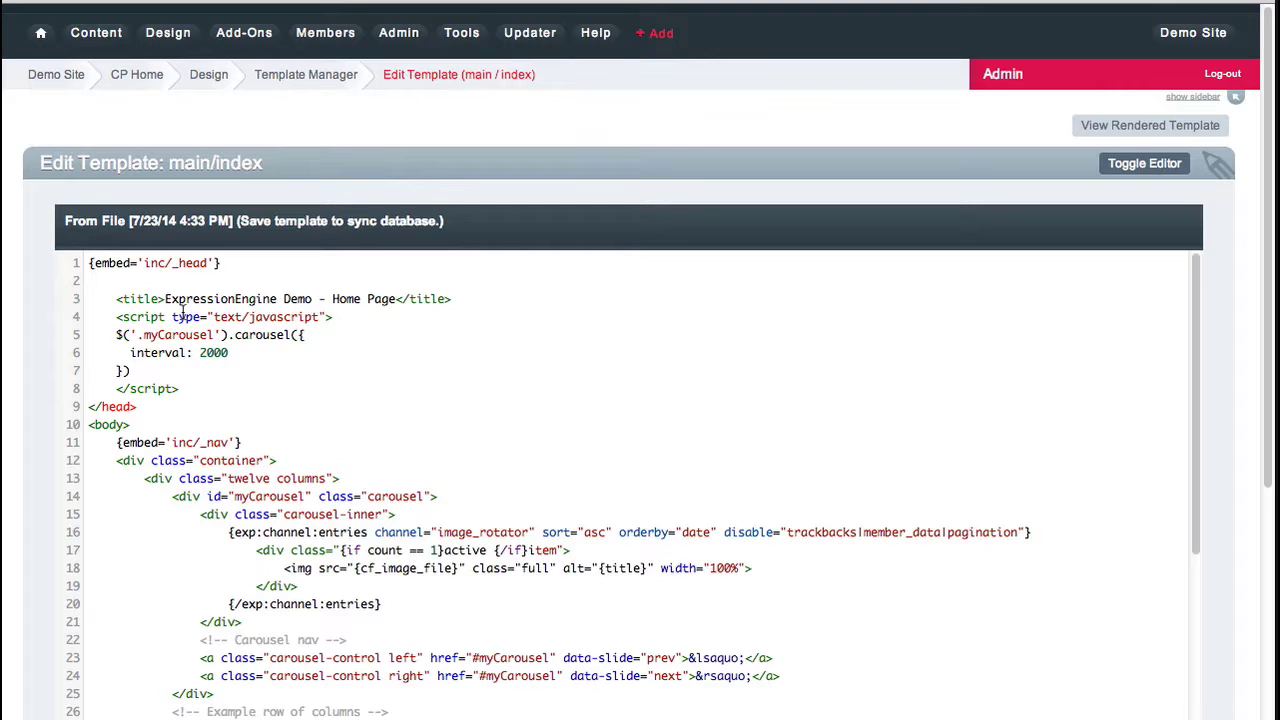
{"action": "left_click_drag", "start_coordinate": [116, 317], "coordinate": [207, 388]}
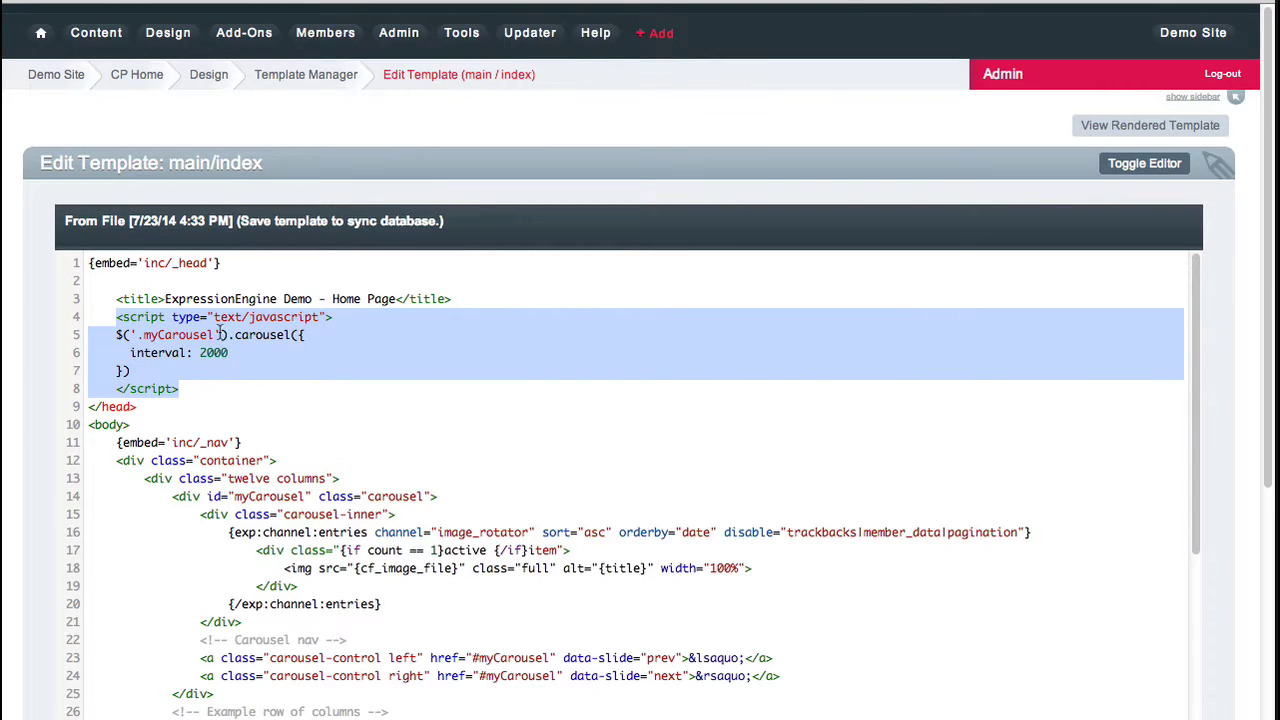
{"action": "scroll", "coordinate": [280, 417], "scroll_direction": "down", "scroll_amount": 10}
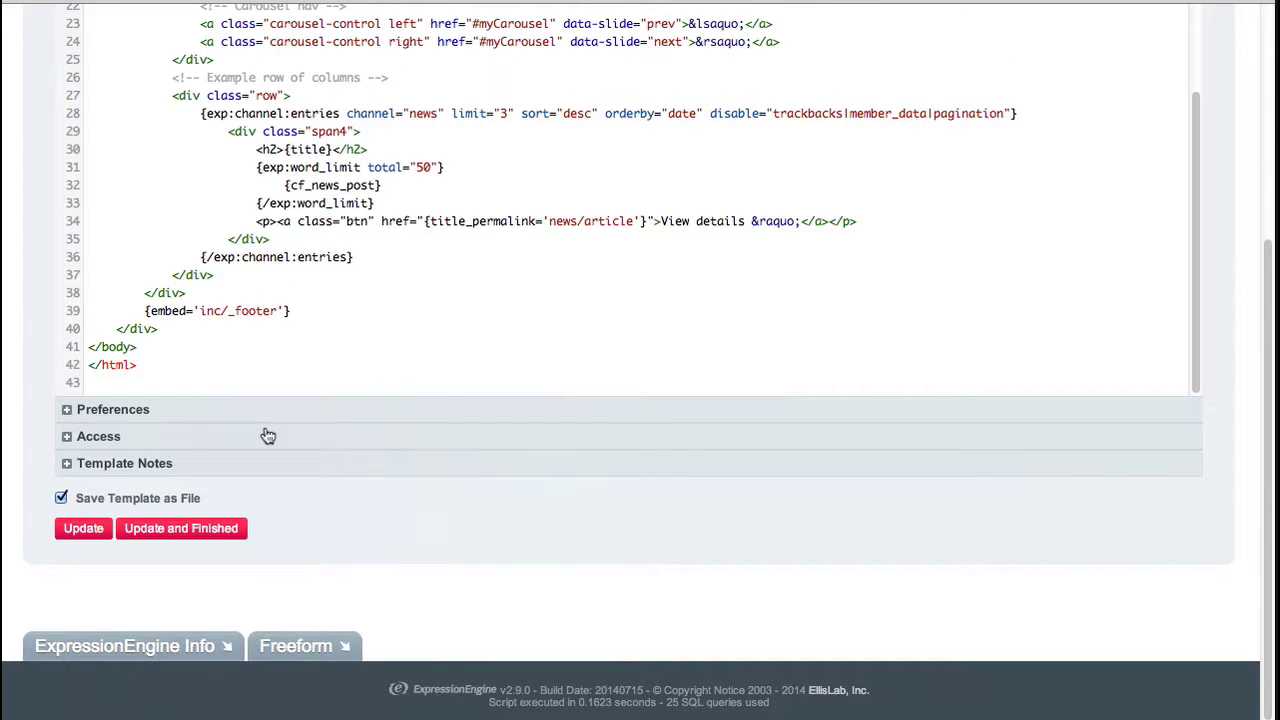
{"action": "scroll", "coordinate": [255, 405], "scroll_direction": "up", "scroll_amount": 10}
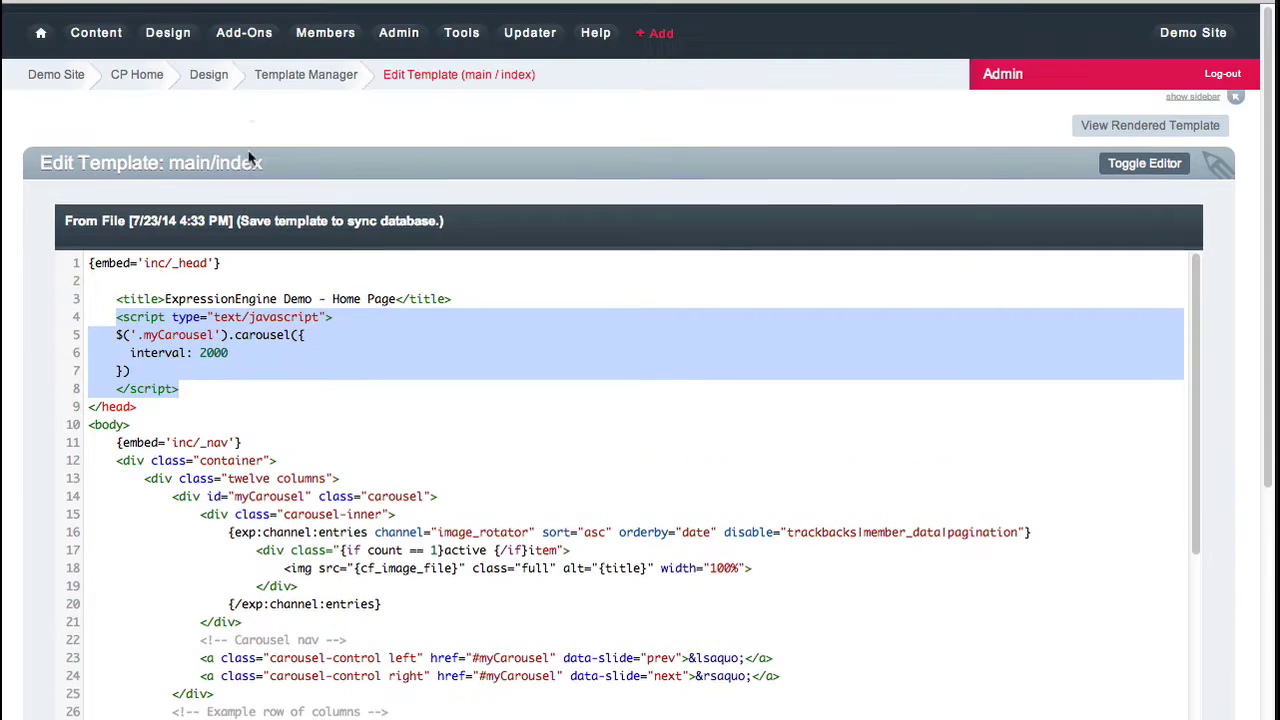
Step: Return to the Template Manager and open the video group's index template for editing
{"action": "left_click", "coordinate": [312, 76]}
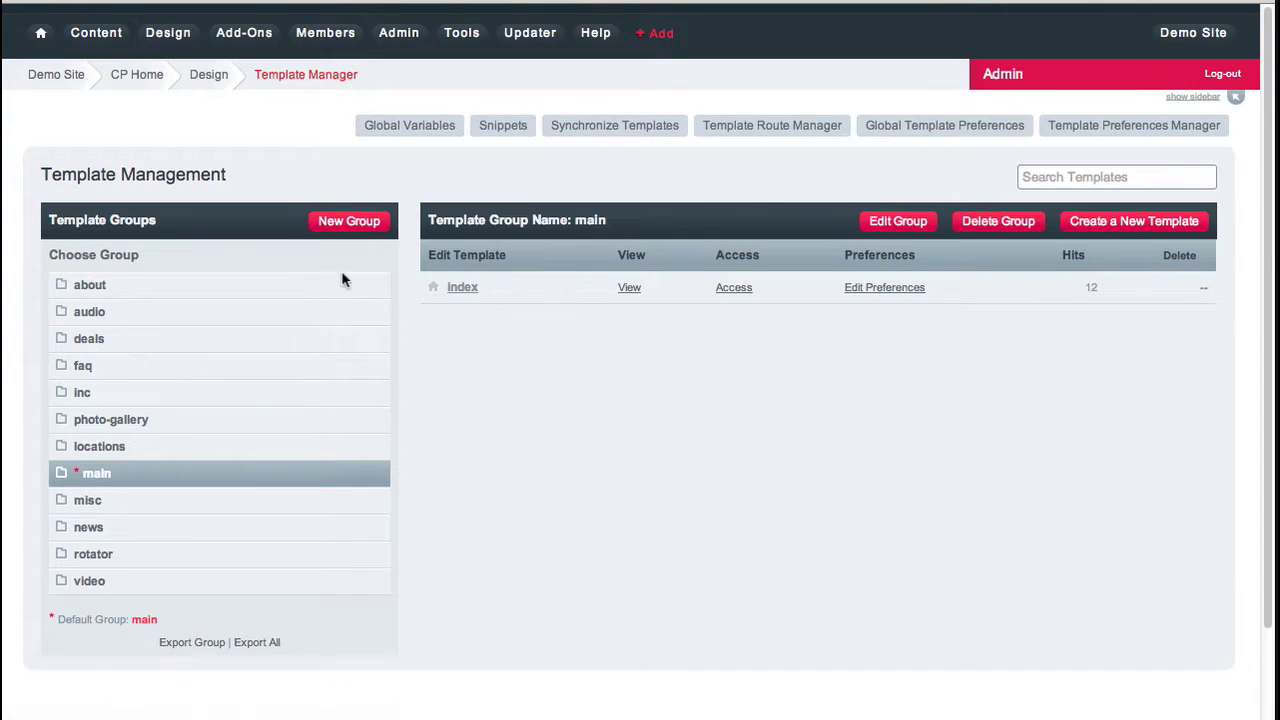
{"action": "scroll", "coordinate": [110, 491], "scroll_direction": "down", "scroll_amount": 1}
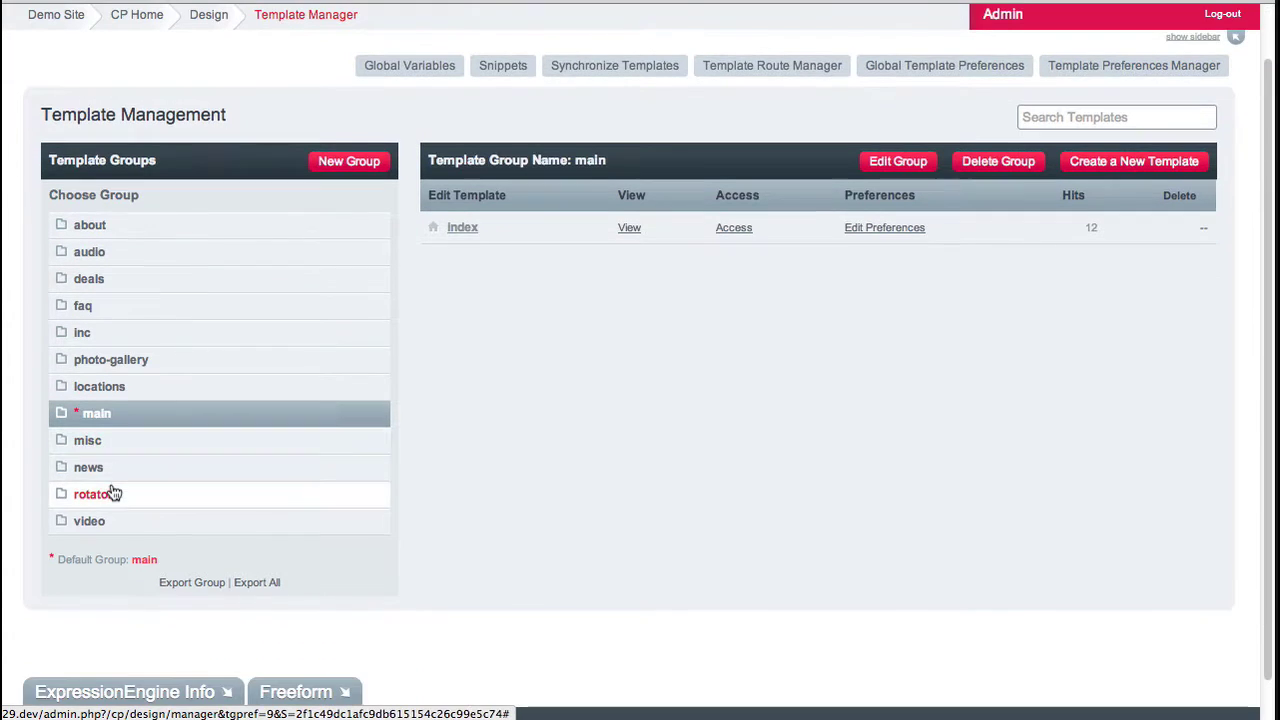
{"action": "left_click", "coordinate": [122, 523]}
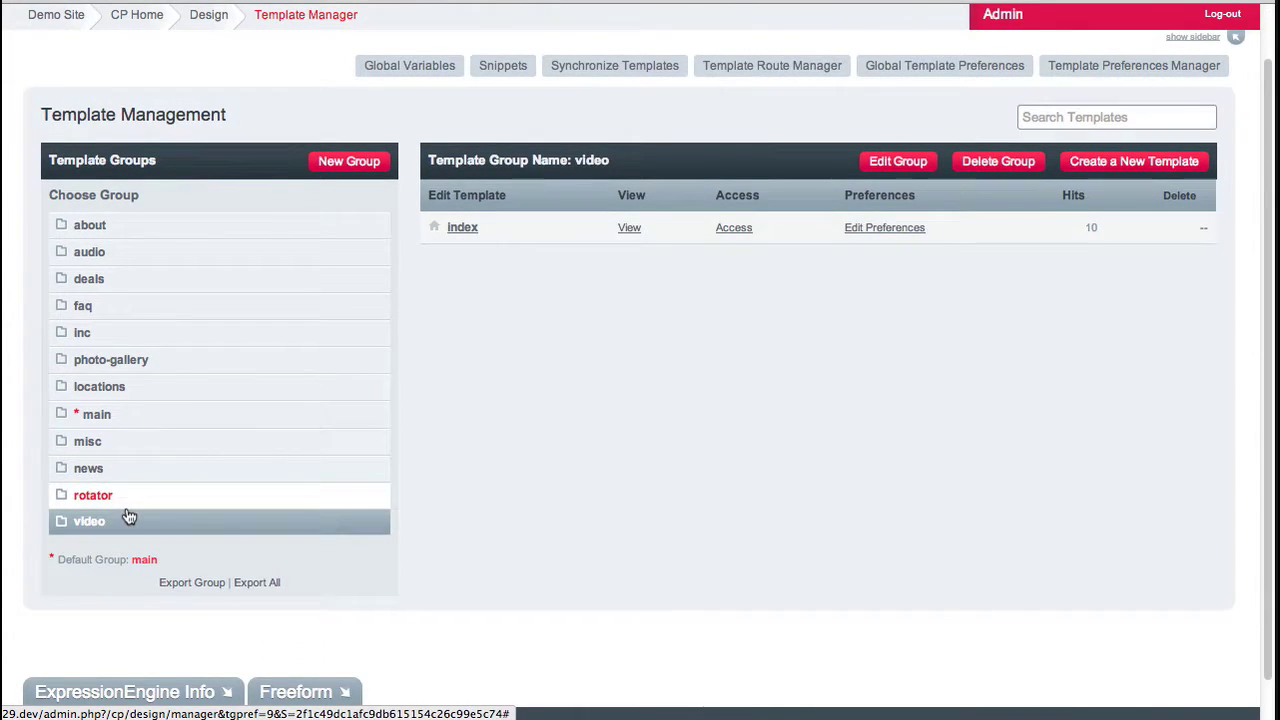
{"action": "left_click", "coordinate": [464, 230]}
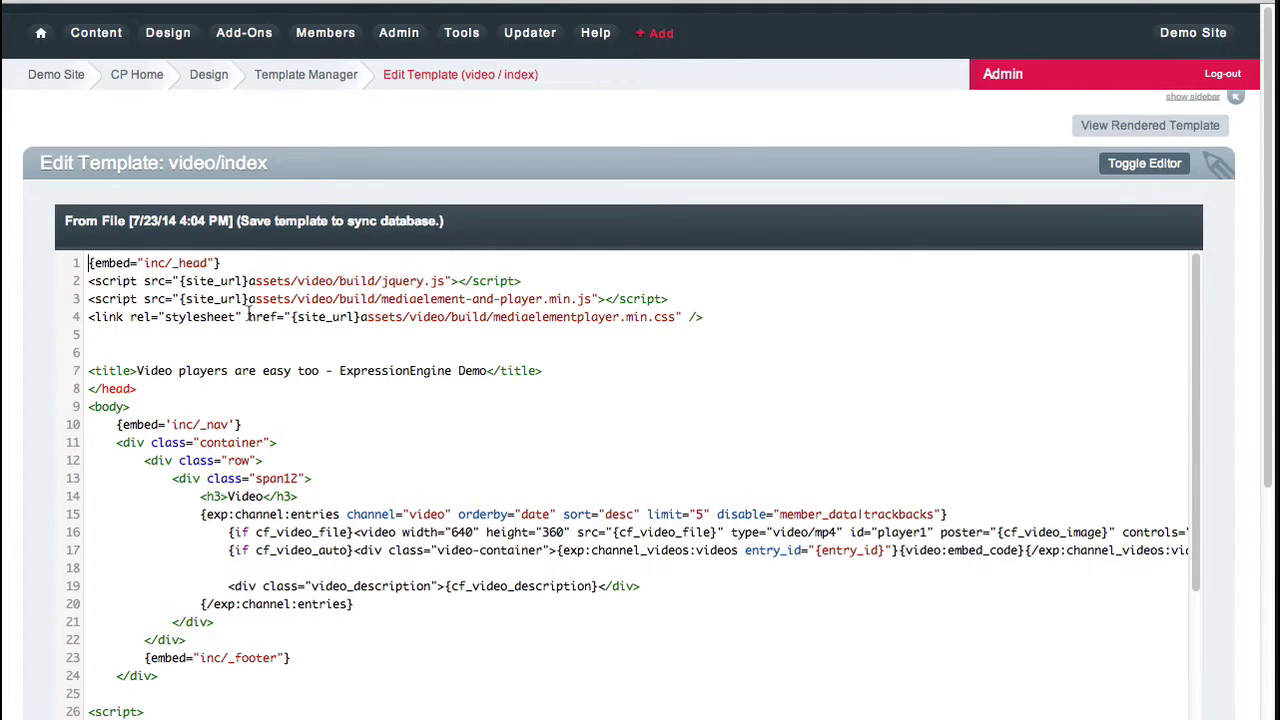
Step: Examine the jquery.js script include and the exp:channel:entries tag with its channel parameter in the video/index template
{"action": "double_click", "coordinate": [405, 281]}
{"action": "triple_click", "coordinate": [408, 281]}
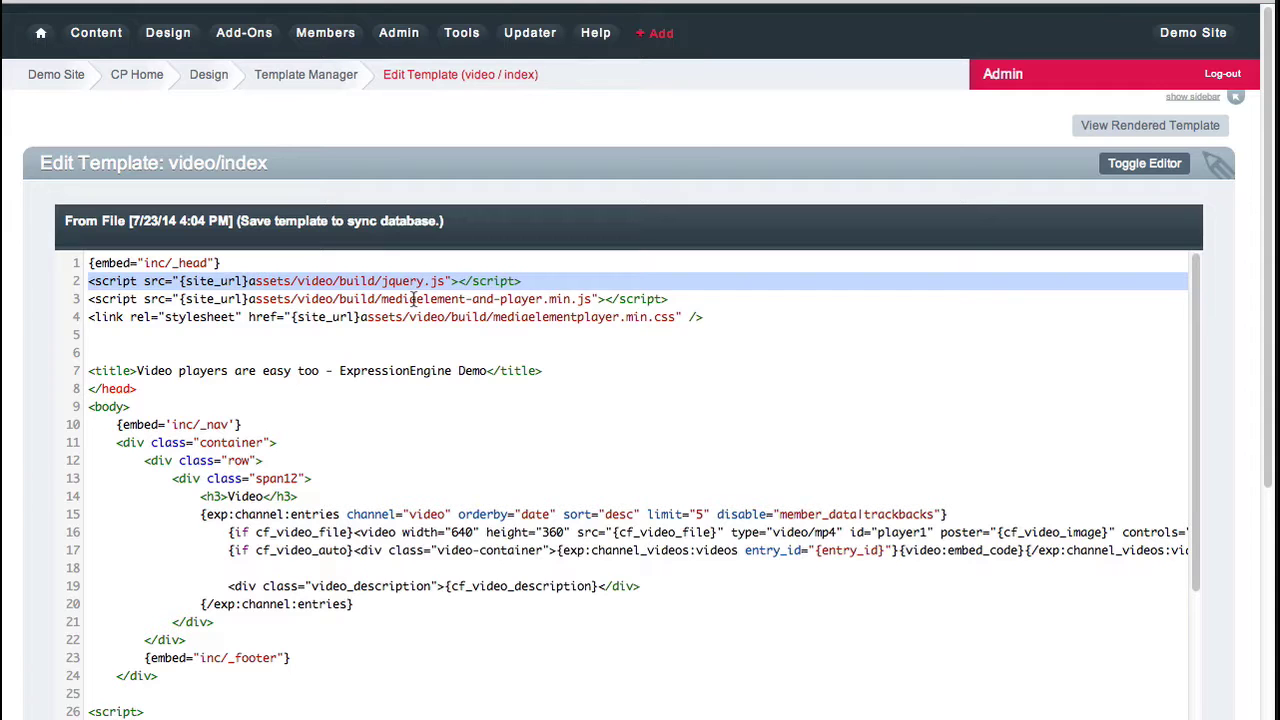
{"action": "scroll", "coordinate": [413, 298], "scroll_direction": "down", "scroll_amount": 1}
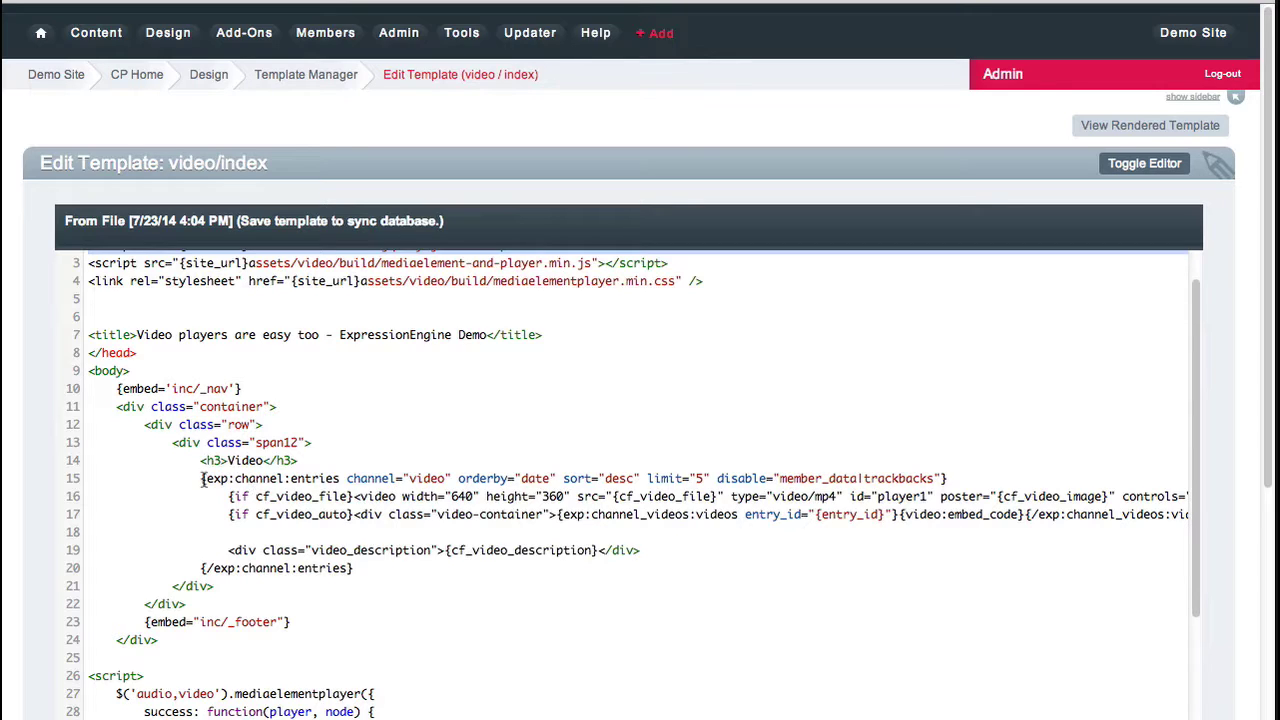
{"action": "left_click_drag", "start_coordinate": [200, 478], "coordinate": [340, 478]}
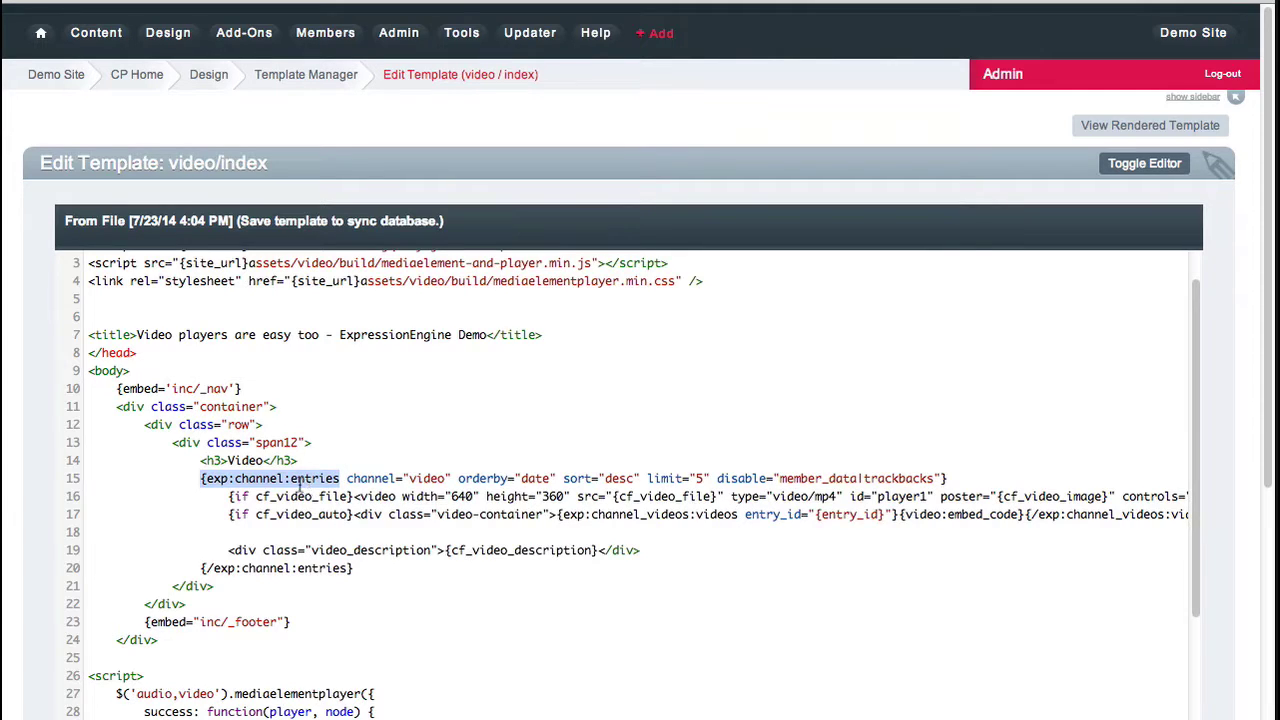
{"action": "double_click", "coordinate": [367, 478]}
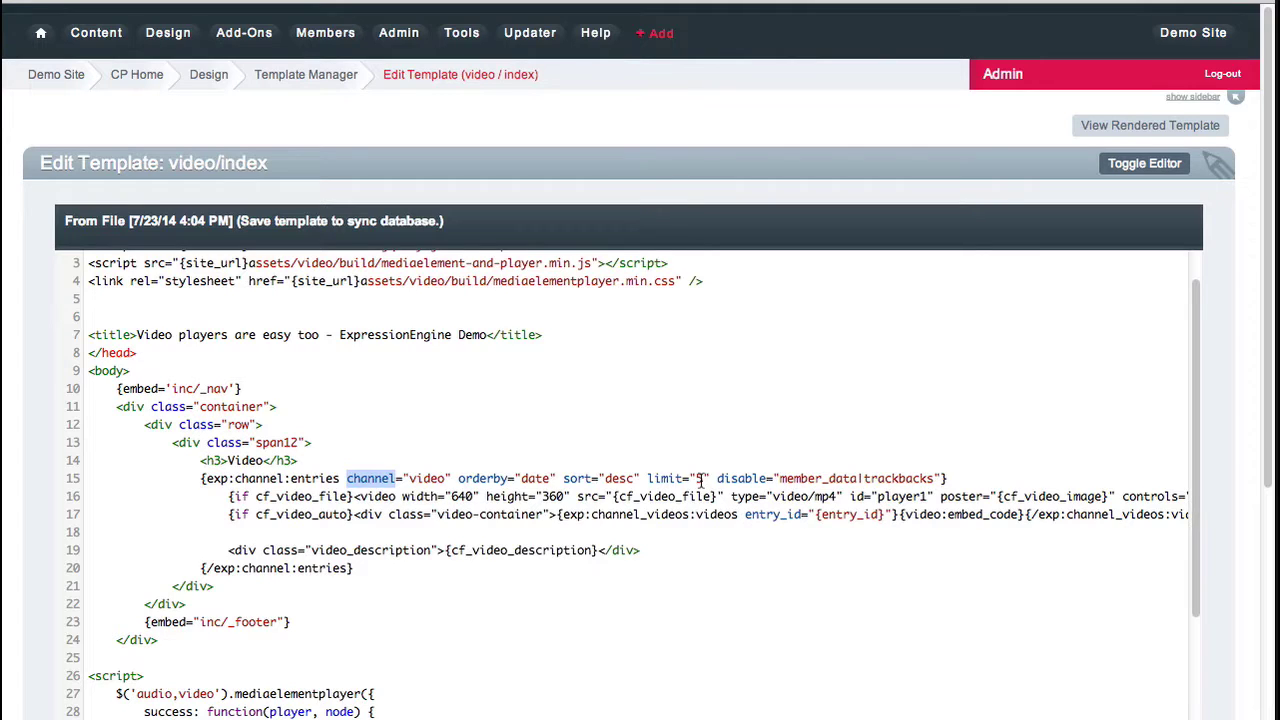
Step: Examine the cf_video_file conditional and the full HTML video tag it outputs, including its source and poster attributes
{"action": "left_click_drag", "start_coordinate": [228, 496], "coordinate": [352, 496]}
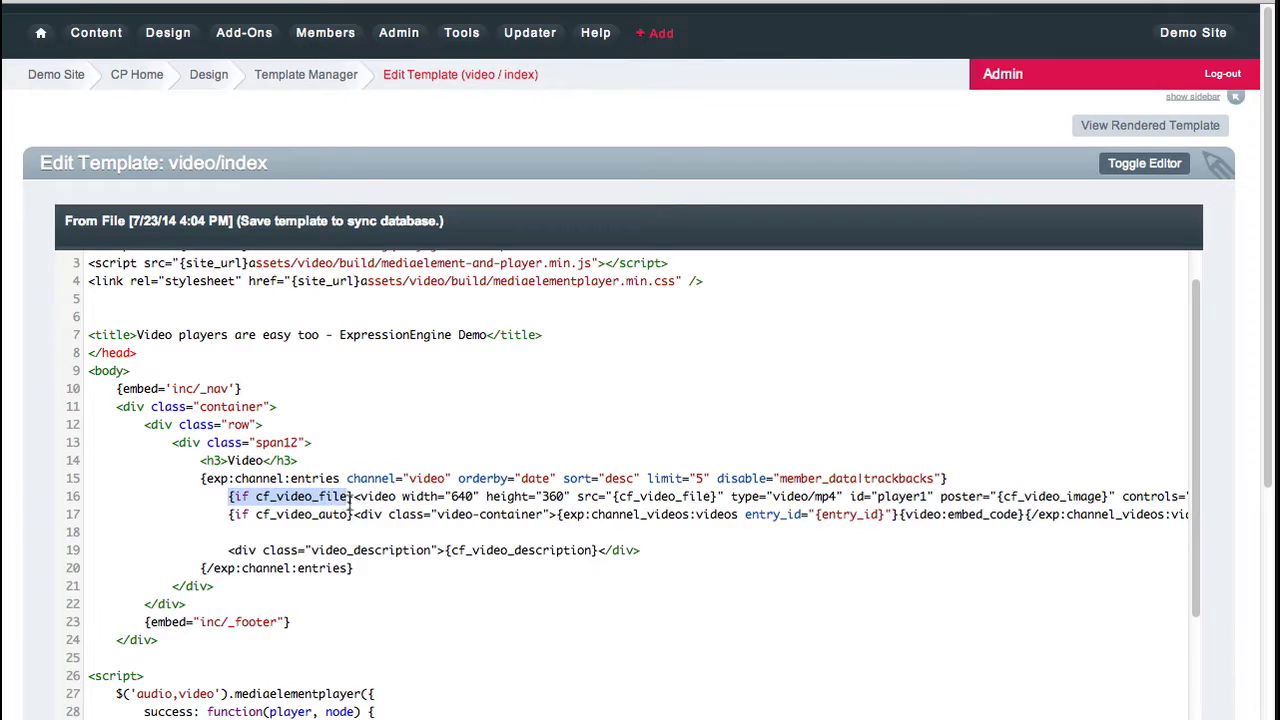
{"action": "double_click", "coordinate": [299, 497]}
{"action": "double_click", "coordinate": [368, 497]}
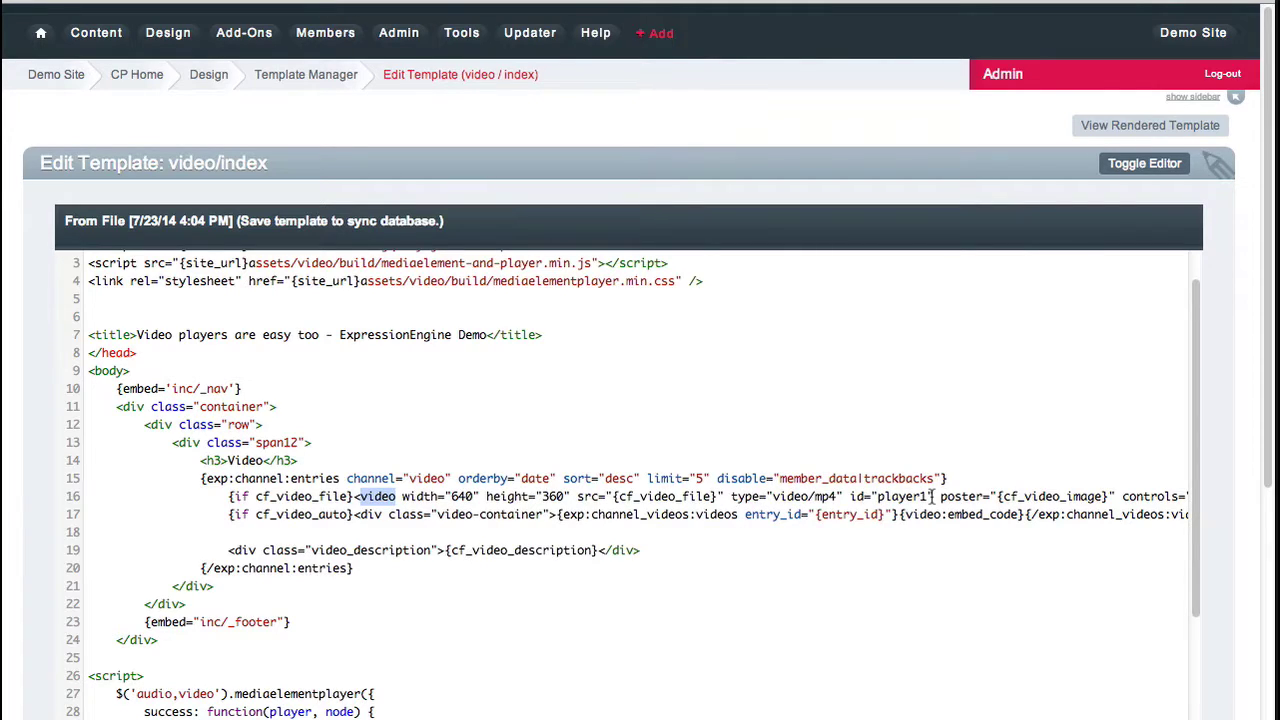
{"action": "scroll", "coordinate": [932, 496], "scroll_direction": "right", "scroll_amount": 5}
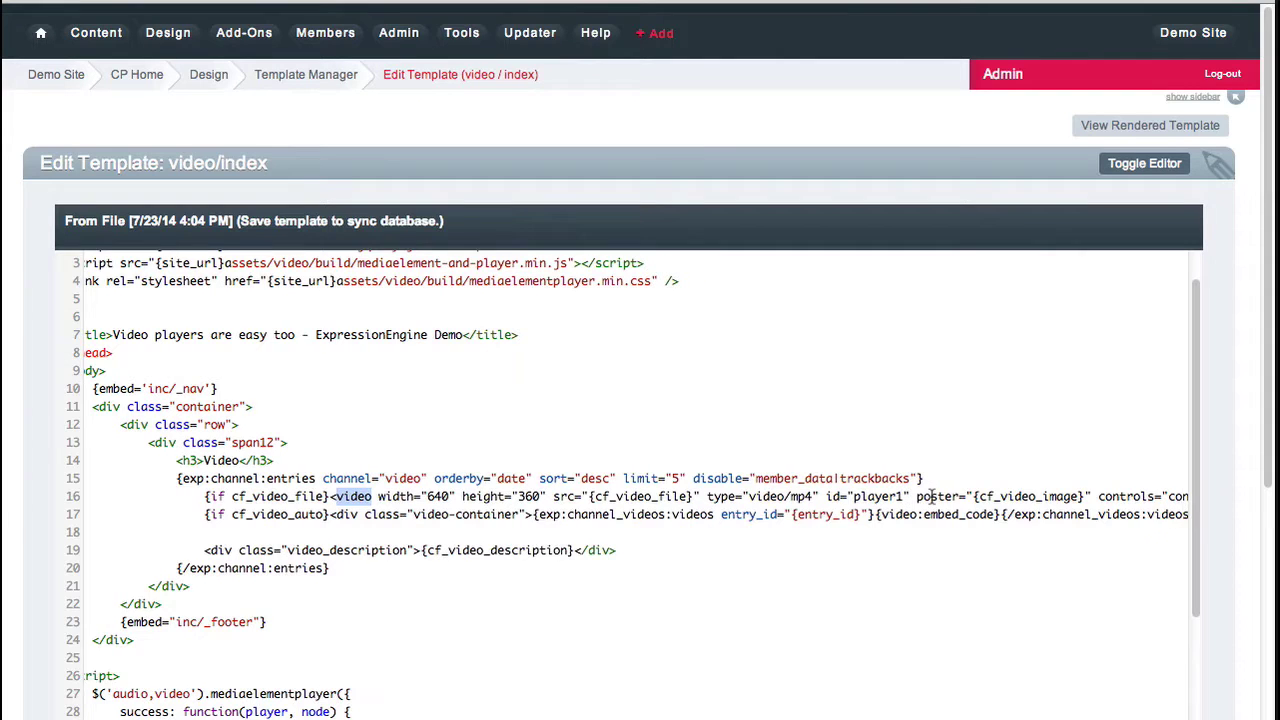
{"action": "scroll", "coordinate": [932, 496], "scroll_direction": "right", "scroll_amount": 3}
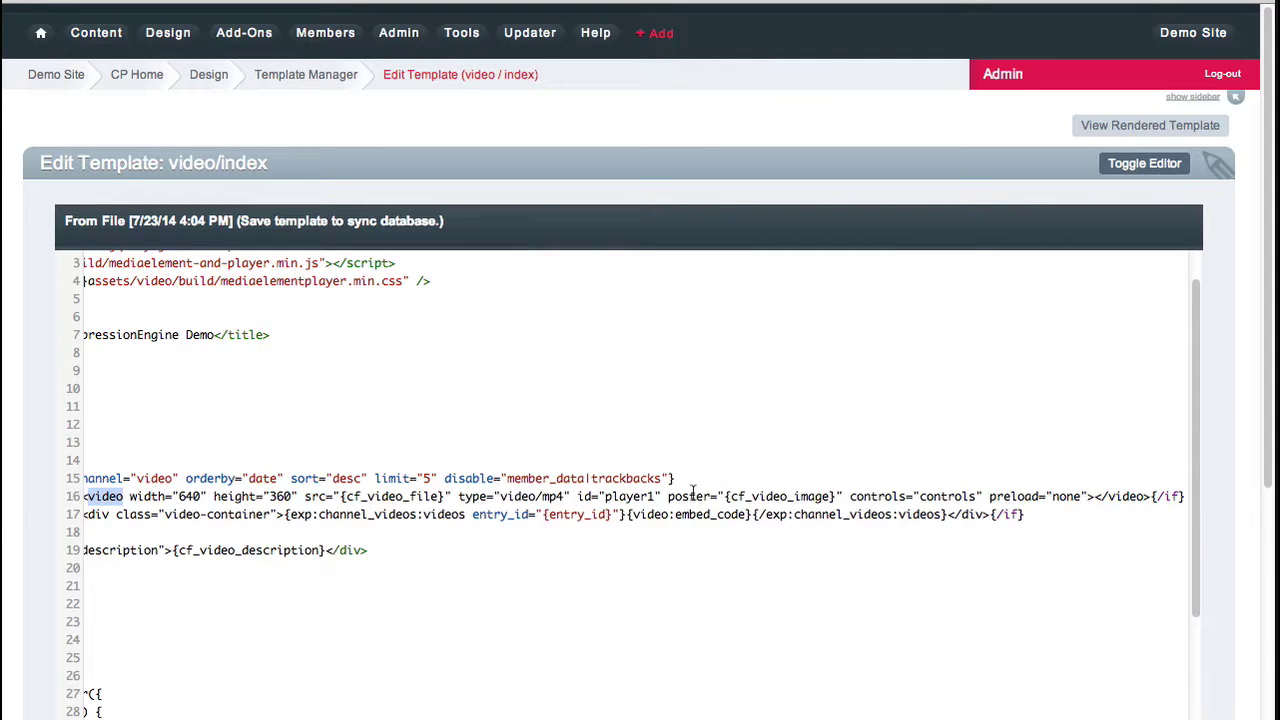
{"action": "scroll", "coordinate": [575, 496], "scroll_direction": "left", "scroll_amount": 5}
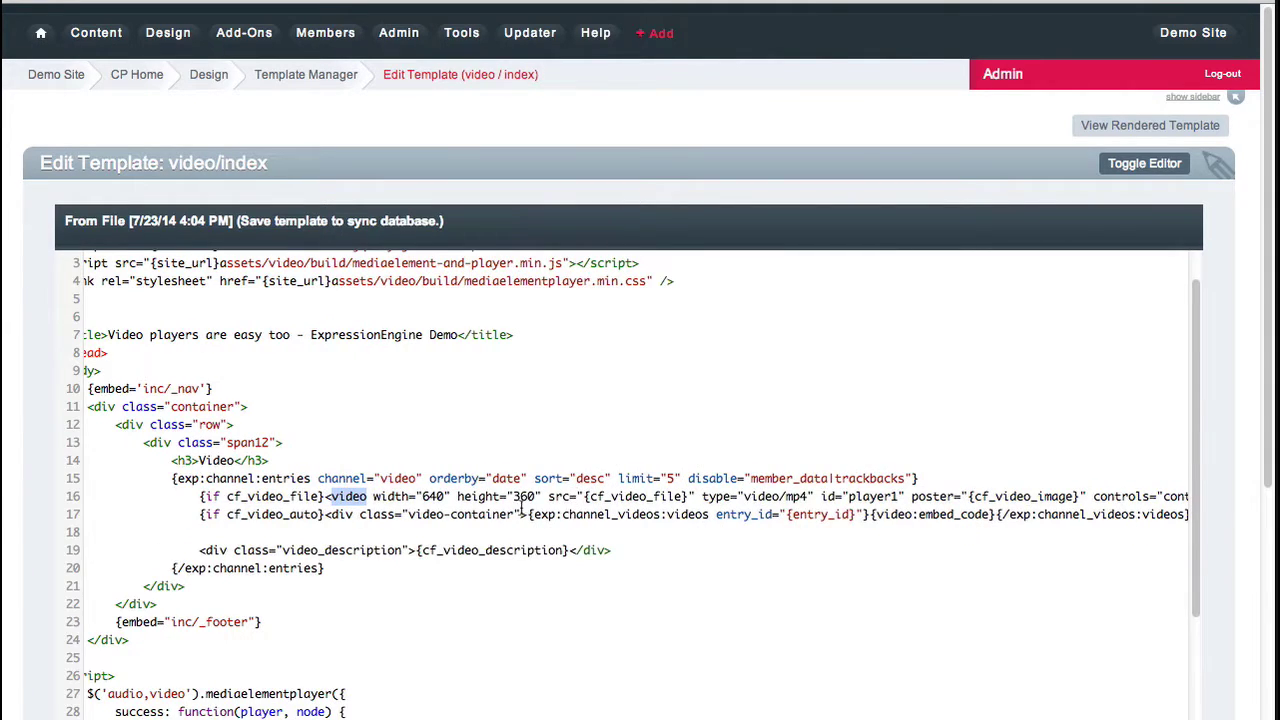
Step: Examine the cf_video_auto conditional, its video-container div and the video:embed_code variable inside the exp:channel_videos:videos tag
{"action": "double_click", "coordinate": [193, 514]}
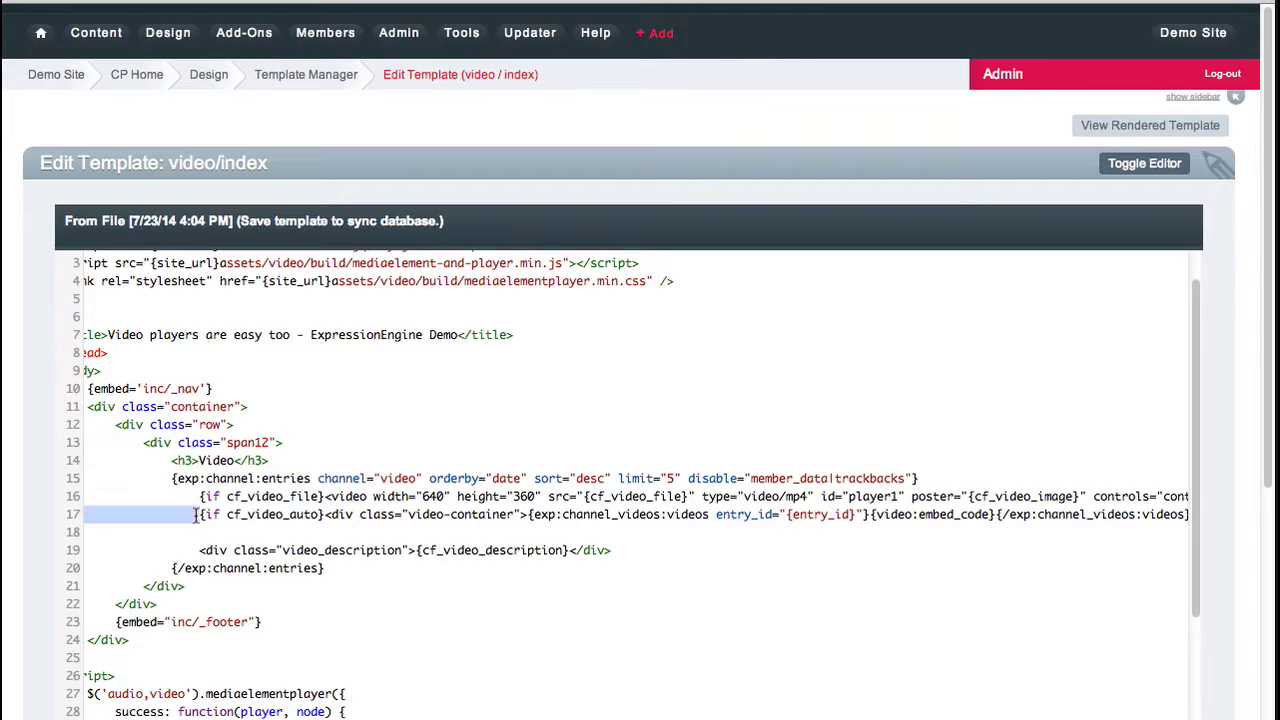
{"action": "double_click", "coordinate": [229, 514]}
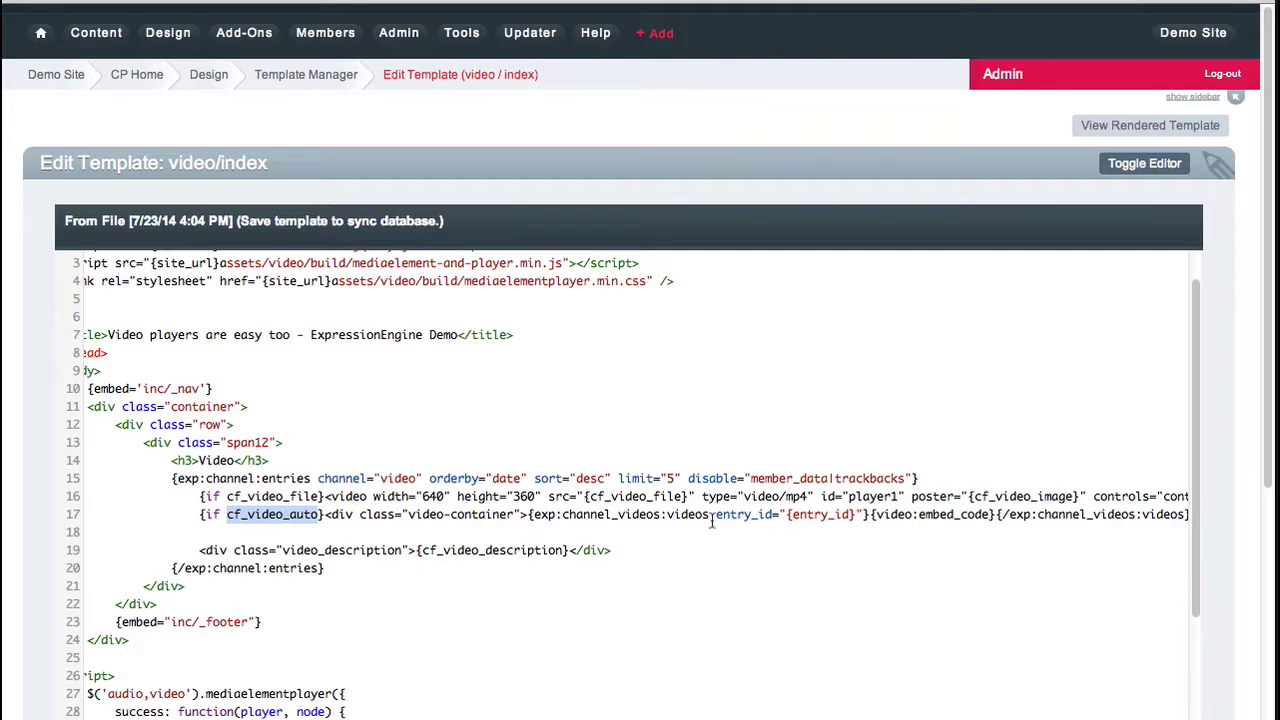
{"action": "double_click", "coordinate": [481, 516]}
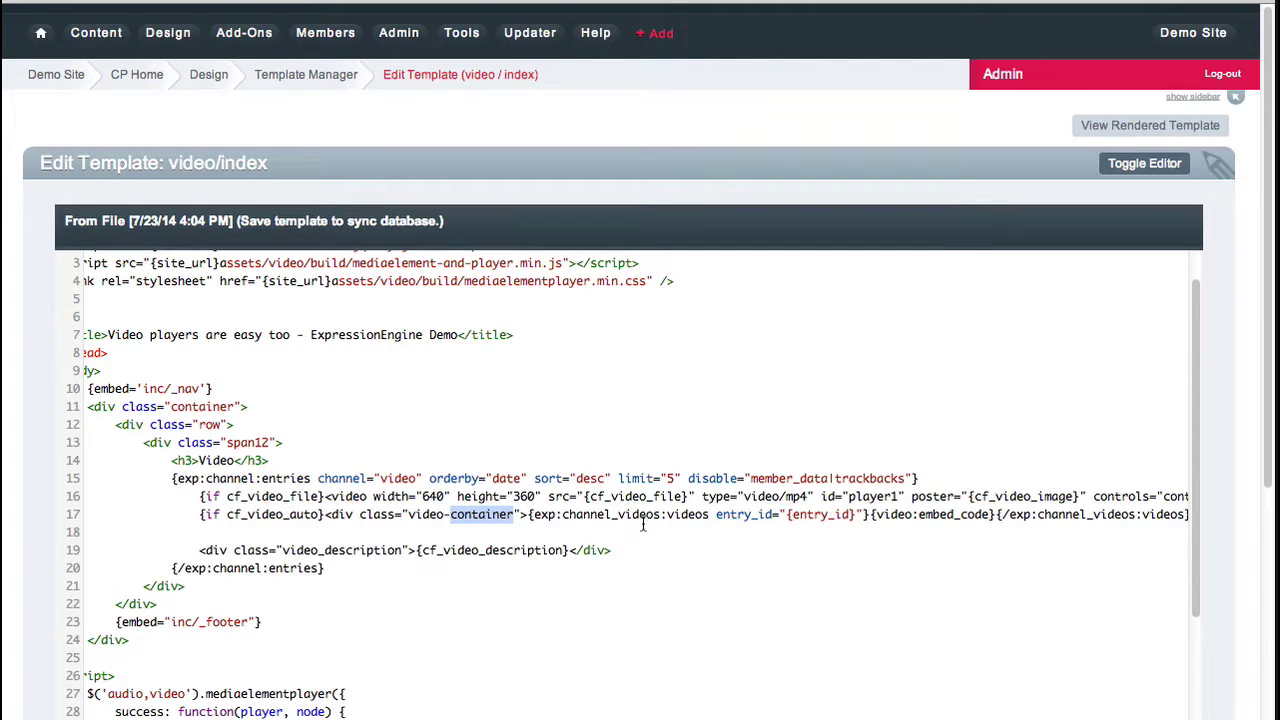
{"action": "scroll", "coordinate": [643, 527], "scroll_direction": "right", "scroll_amount": 3}
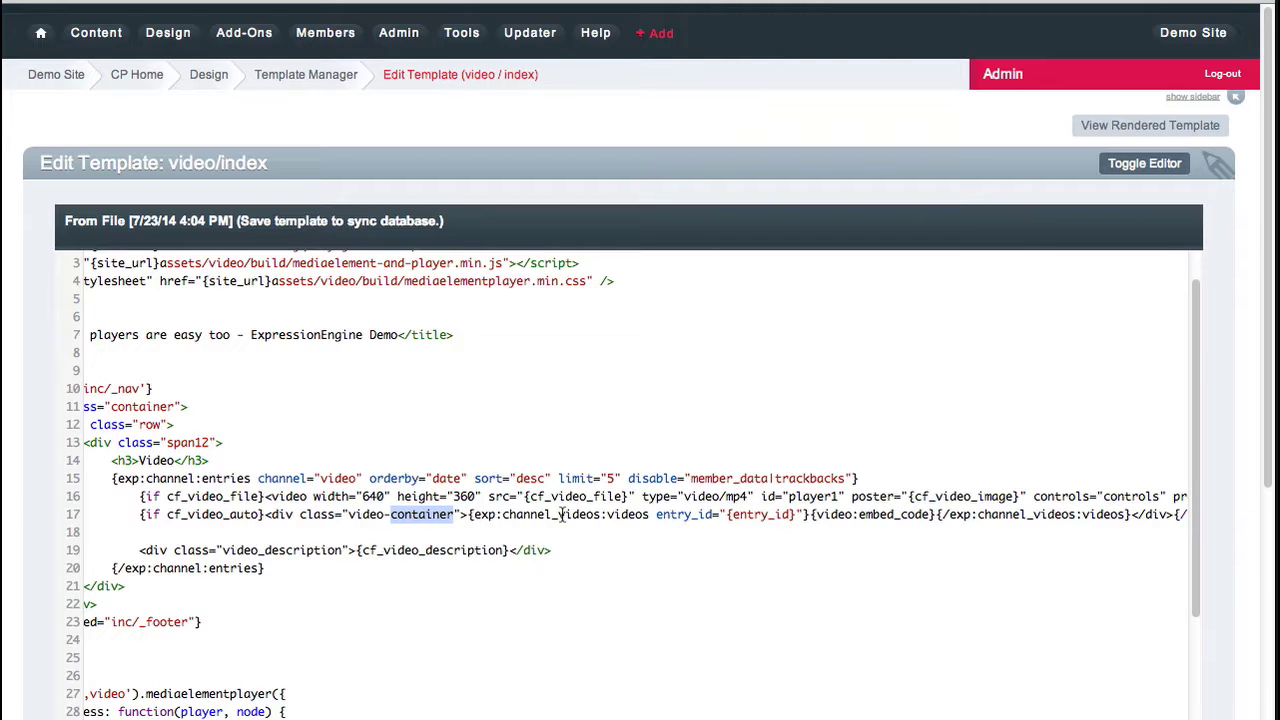
{"action": "scroll", "coordinate": [562, 514], "scroll_direction": "right", "scroll_amount": 3}
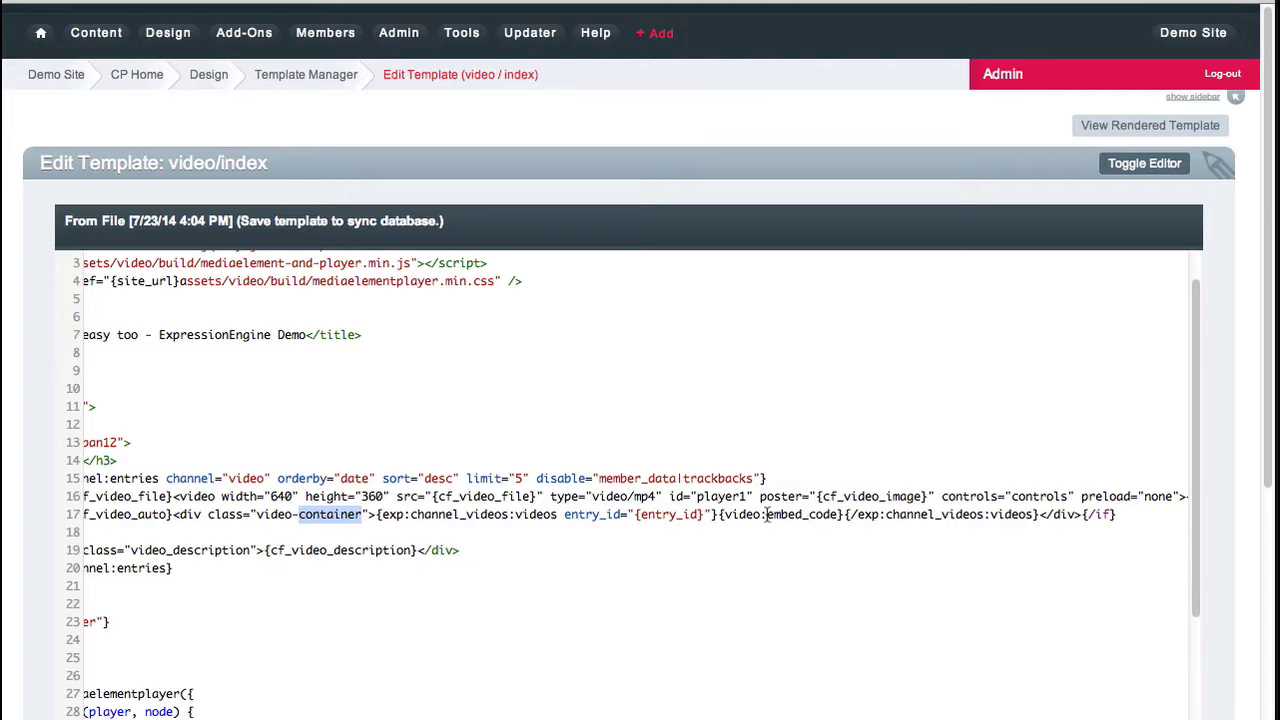
{"action": "left_click_drag", "start_coordinate": [724, 514], "coordinate": [835, 516]}
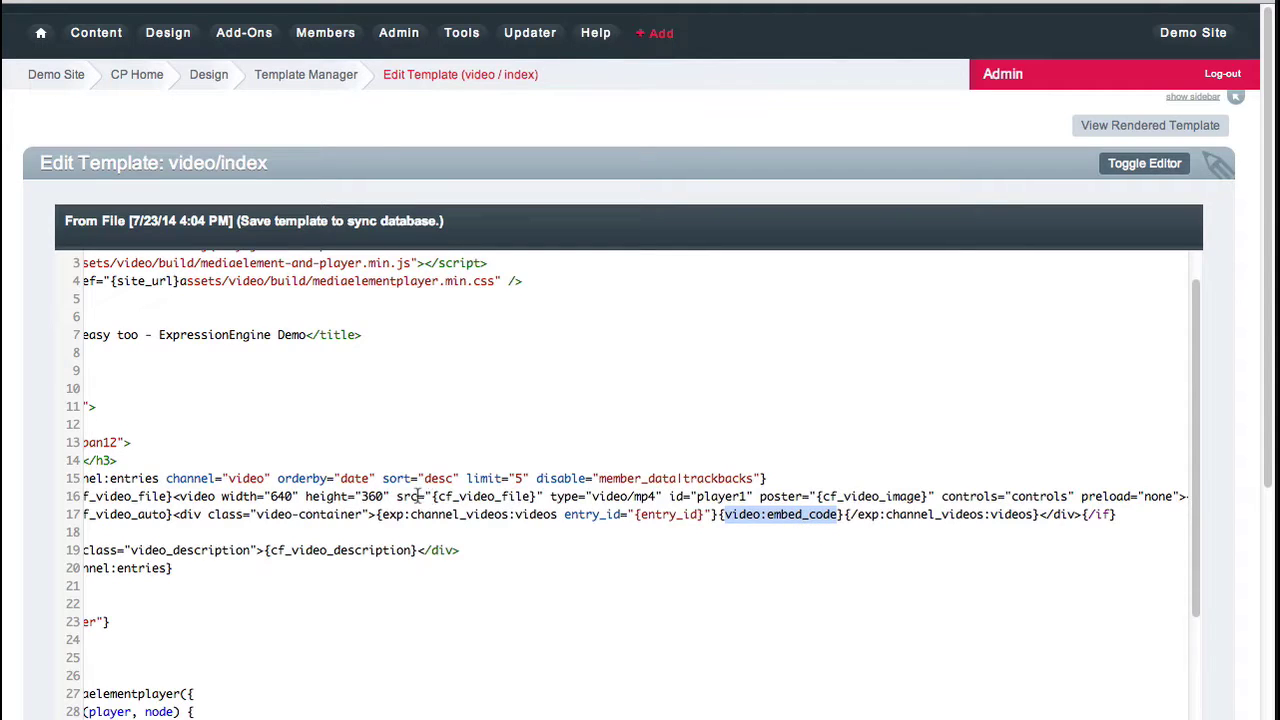
Step: Compare the HTML video tag for uploaded files with the cf_video_auto line that outputs embedded videos
{"action": "left_click_drag", "start_coordinate": [175, 497], "coordinate": [1012, 497]}
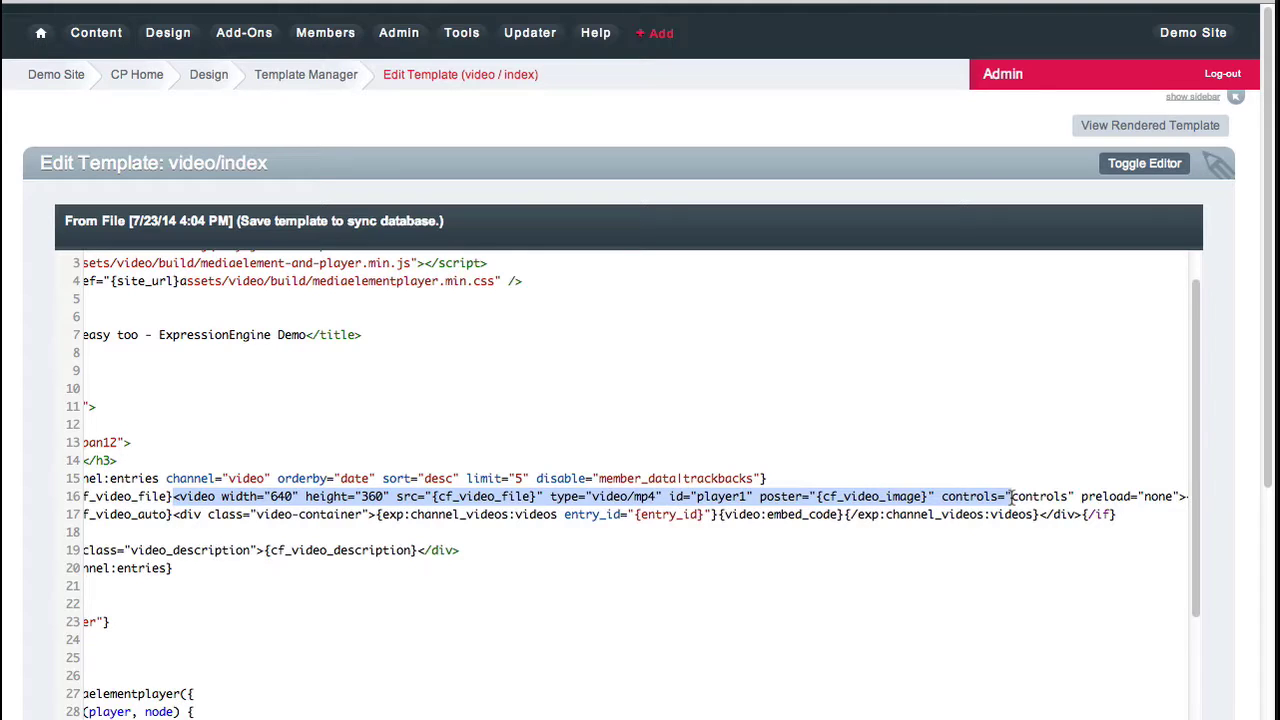
{"action": "scroll", "coordinate": [620, 545], "scroll_direction": "up", "scroll_amount": 2}
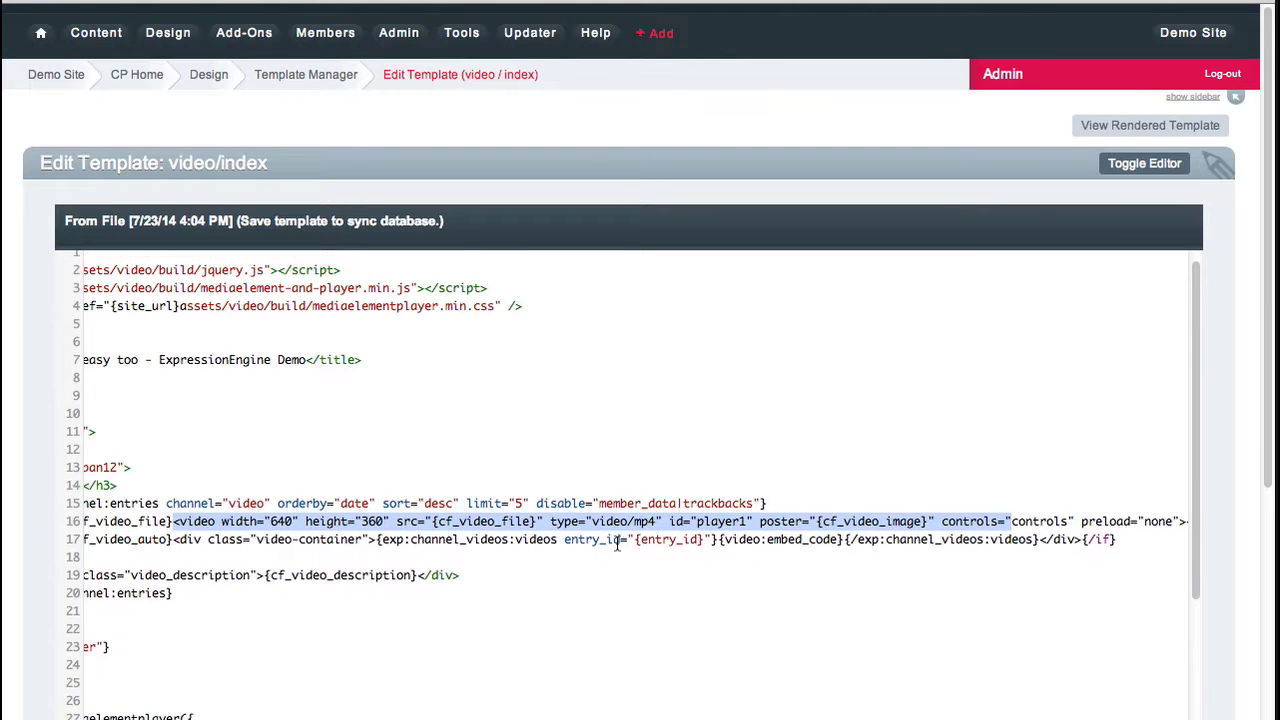
{"action": "scroll", "coordinate": [617, 541], "scroll_direction": "left", "scroll_amount": 4}
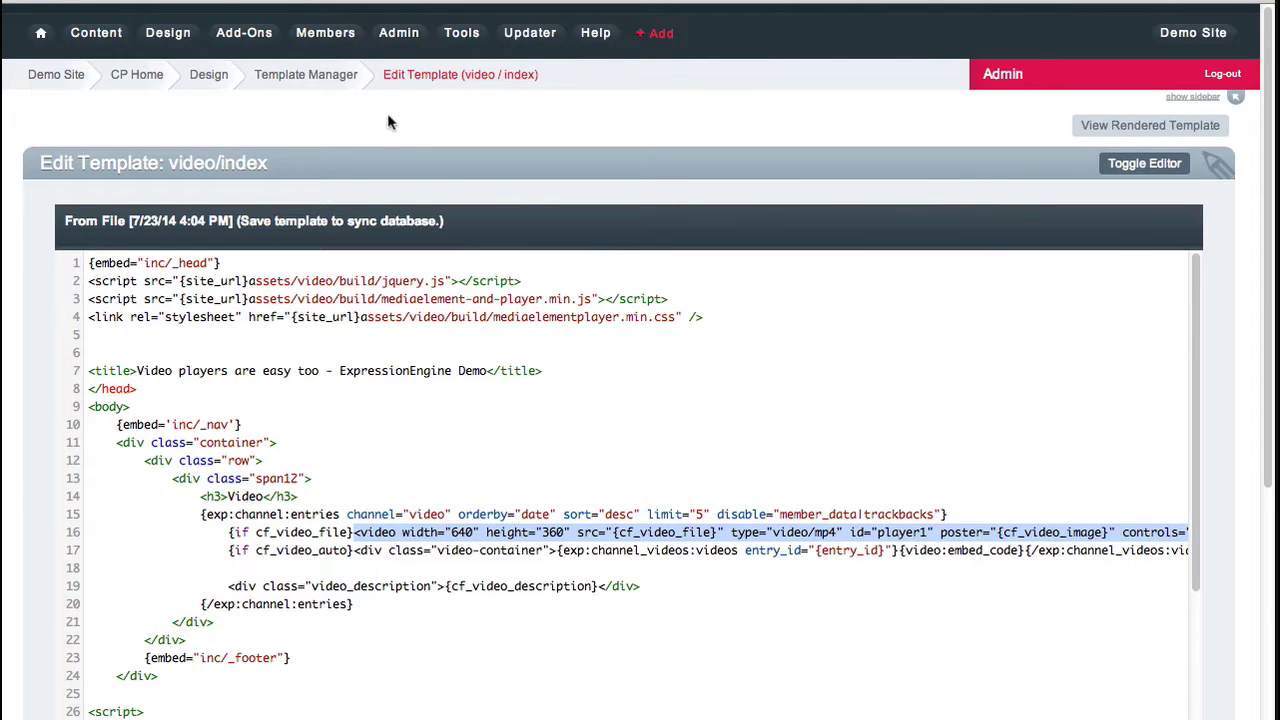
{"action": "scroll", "coordinate": [383, 518], "scroll_direction": "down", "scroll_amount": 5}
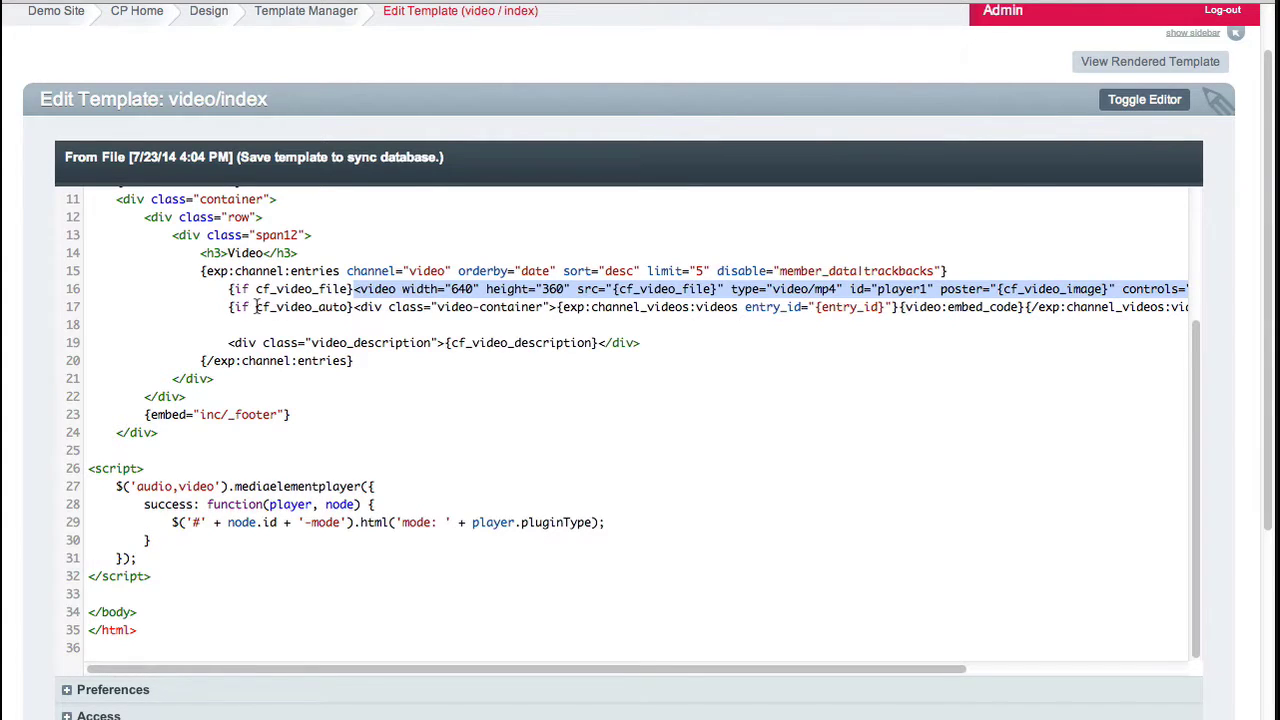
{"action": "left_click_drag", "start_coordinate": [255, 308], "coordinate": [347, 311]}
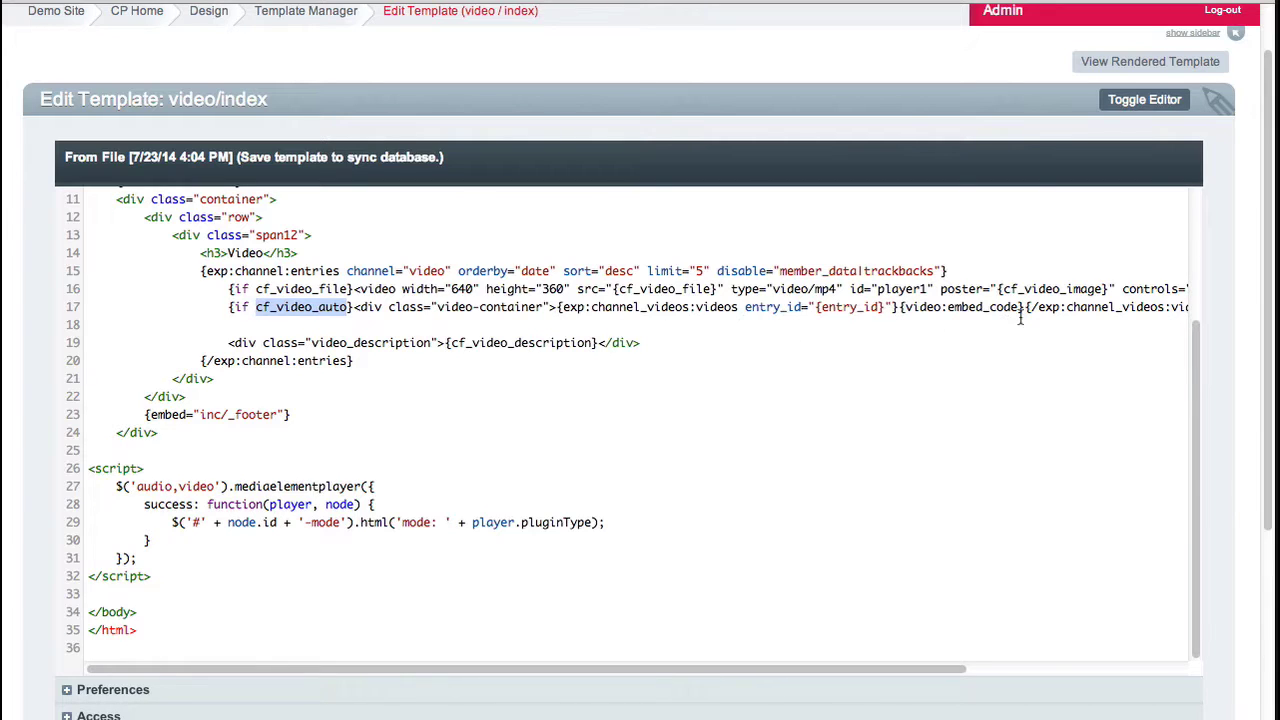
{"action": "triple_click", "coordinate": [962, 307]}
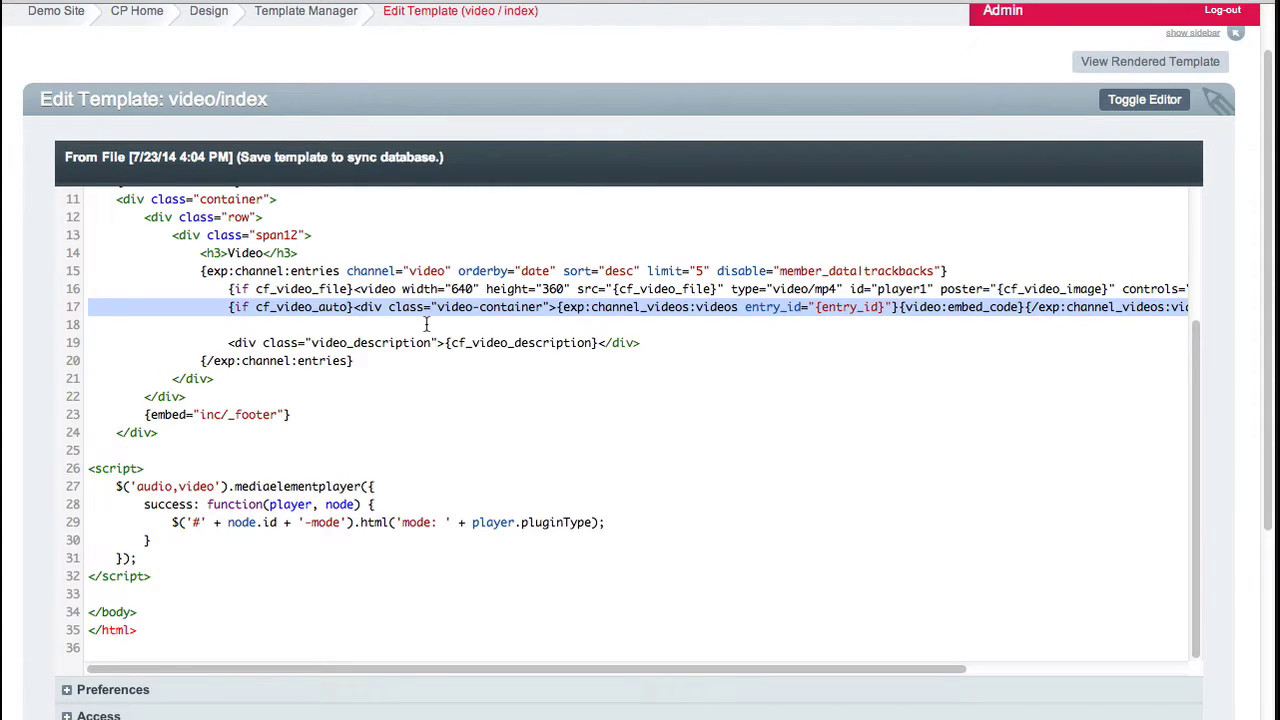
Step: Examine the cf_video_description field and the mediaelementplayer script near the end of the video/index template
{"action": "double_click", "coordinate": [505, 344]}
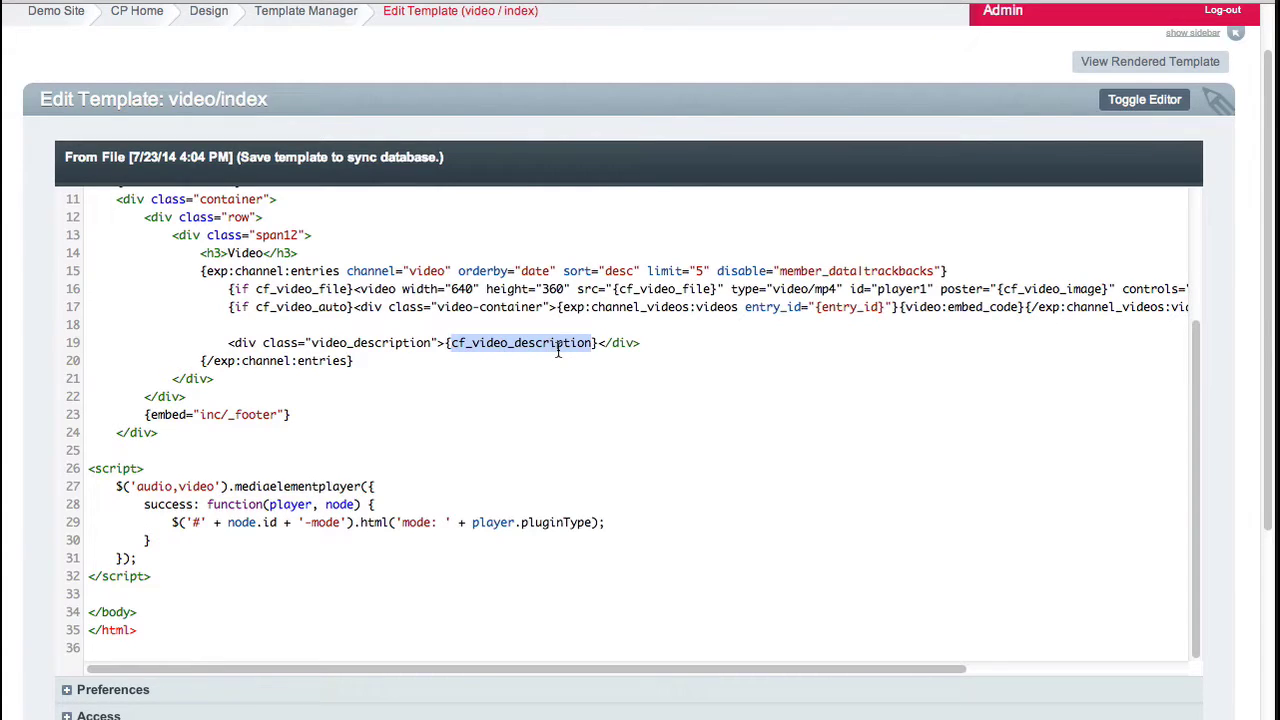
{"action": "left_click_drag", "start_coordinate": [124, 468], "coordinate": [213, 581]}
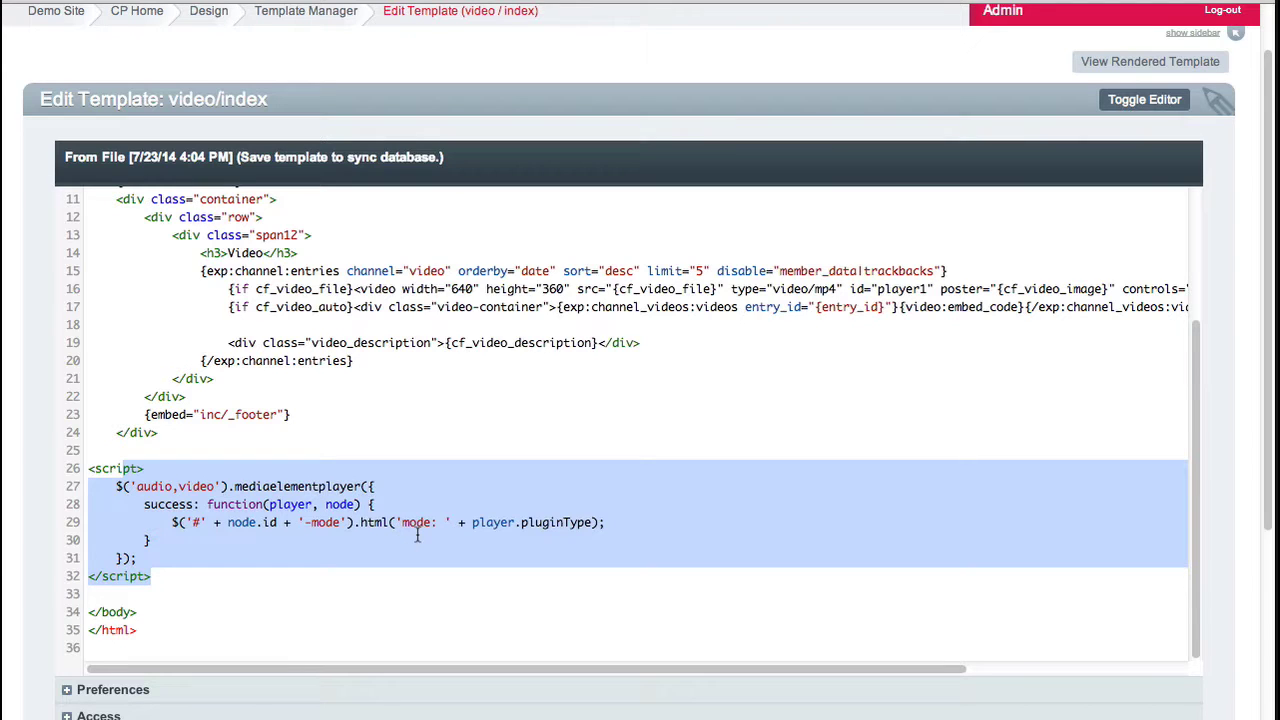
{"action": "left_click", "coordinate": [447, 284]}
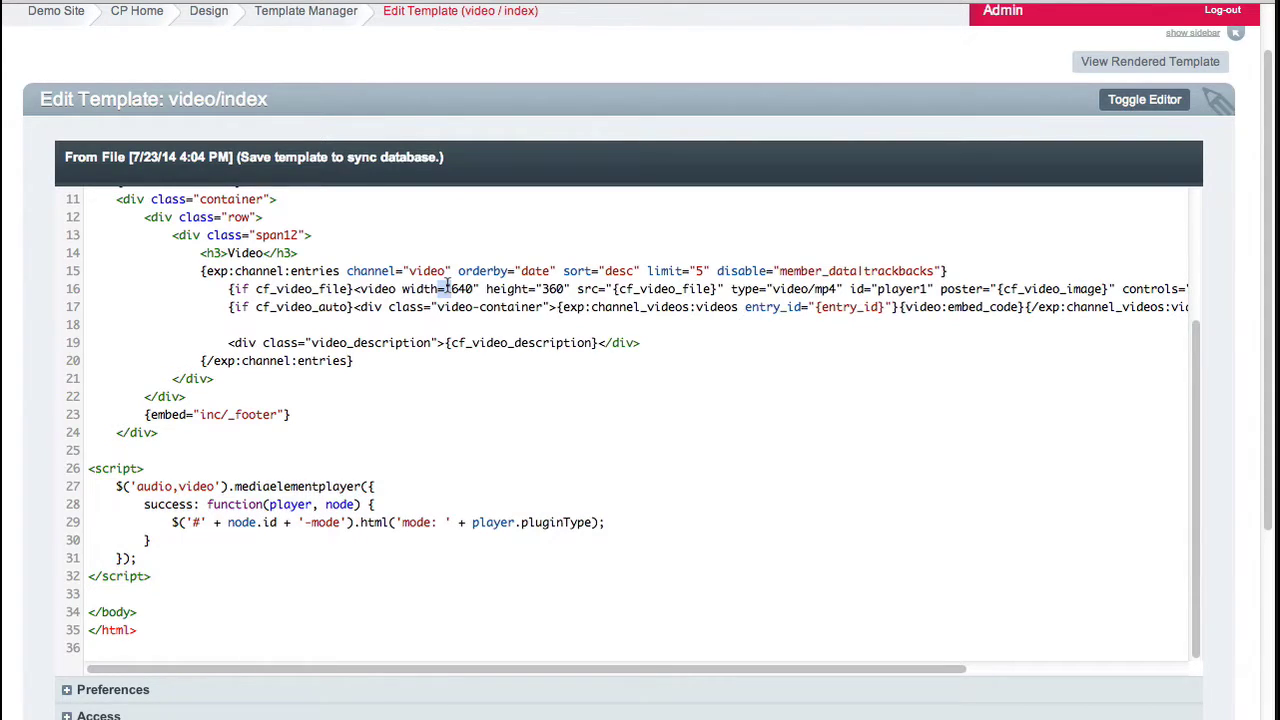
{"action": "scroll", "coordinate": [447, 284], "scroll_direction": "up", "scroll_amount": 5}
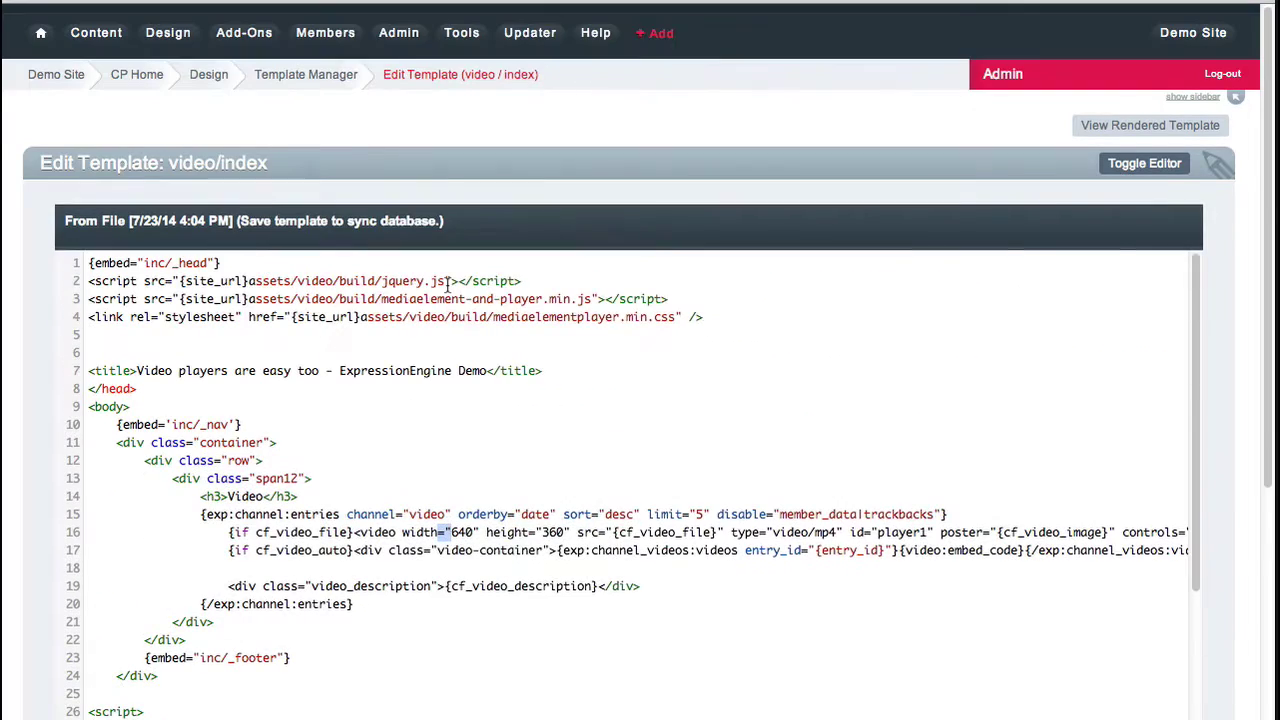
Step: Return to the Template Manager and show the templates in the audio group
{"action": "left_click", "coordinate": [297, 78]}
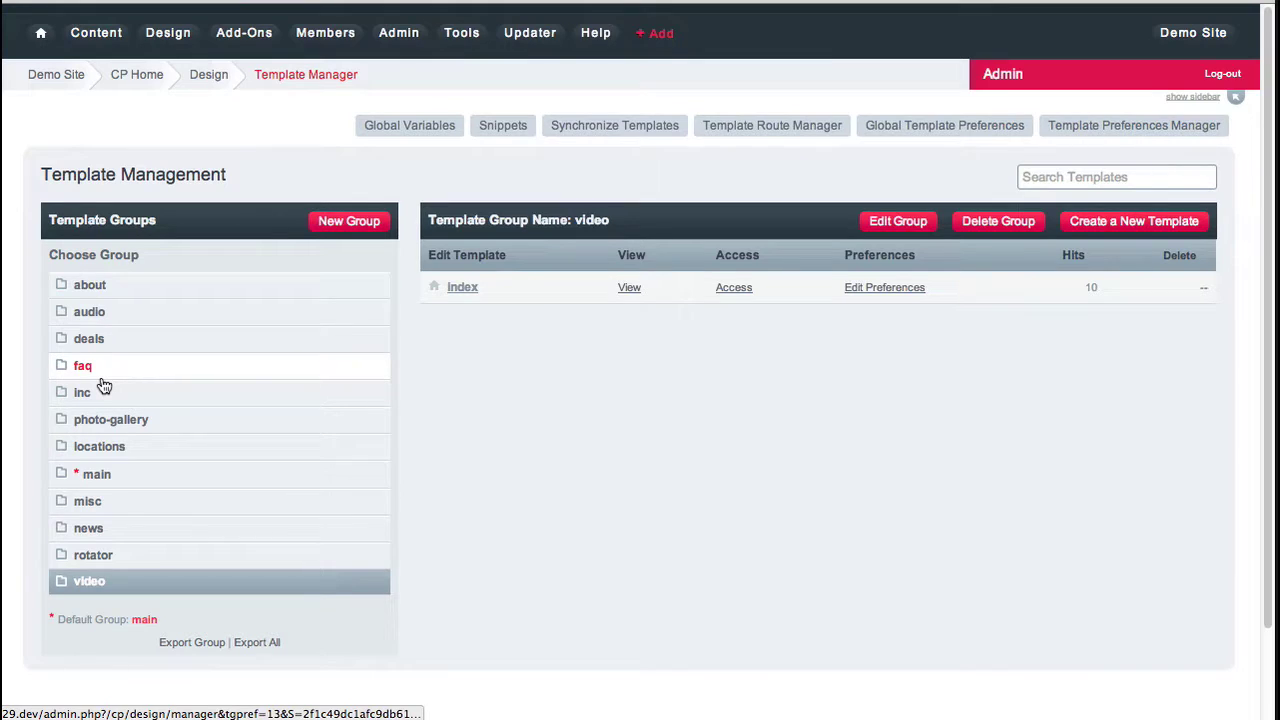
{"action": "left_click", "coordinate": [126, 288]}
{"action": "left_click", "coordinate": [131, 312]}
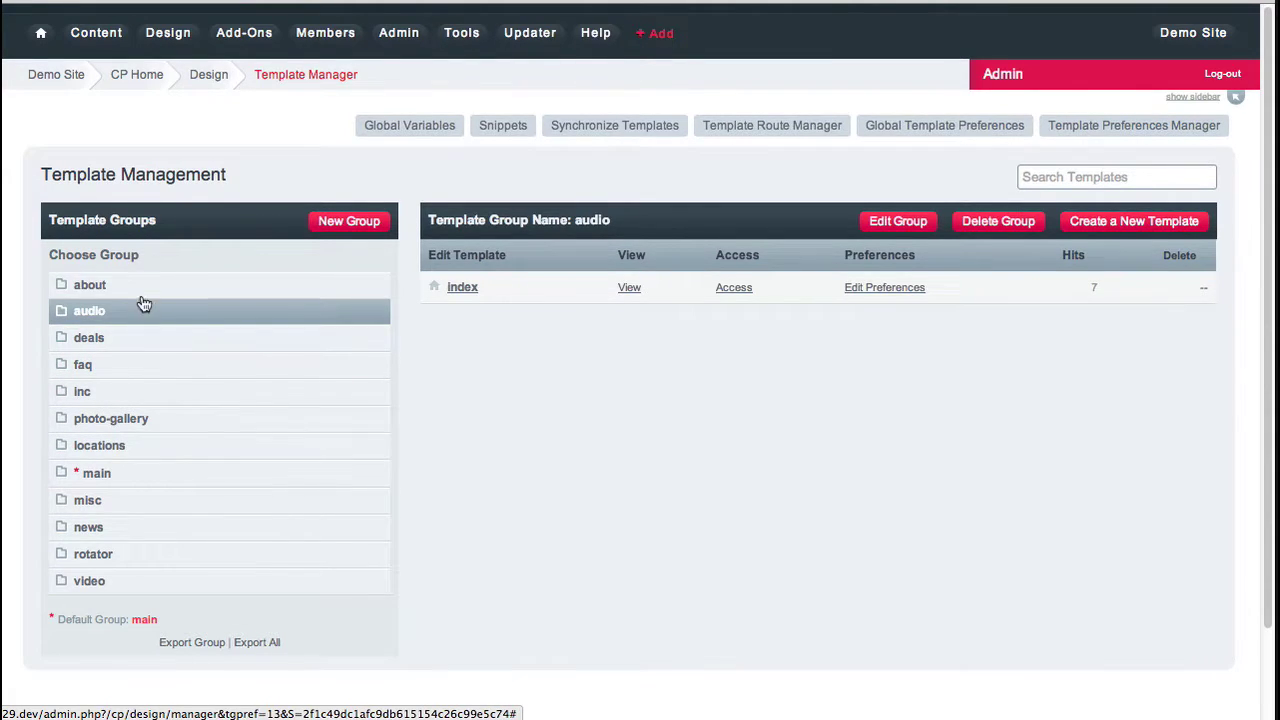
Step: Look through the templates in the deals, faq, rotator, main and news template groups
{"action": "left_click", "coordinate": [140, 292]}
{"action": "left_click", "coordinate": [143, 337]}
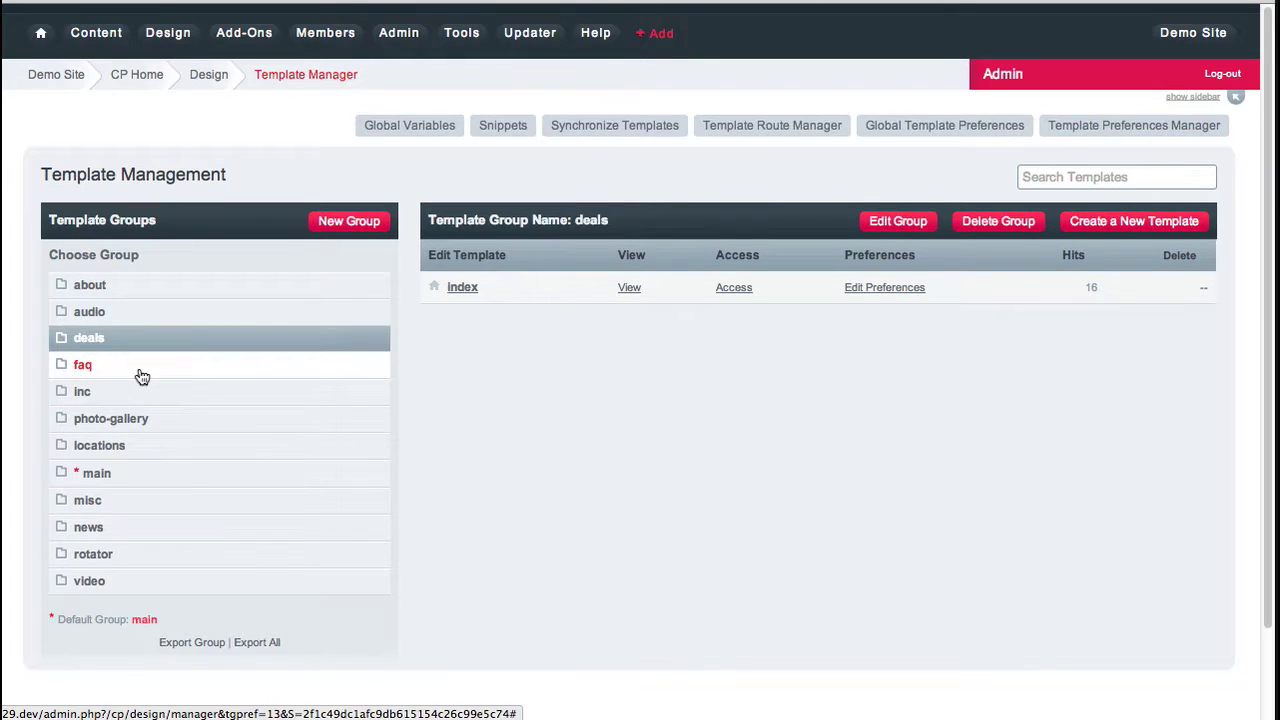
{"action": "left_click", "coordinate": [137, 366]}
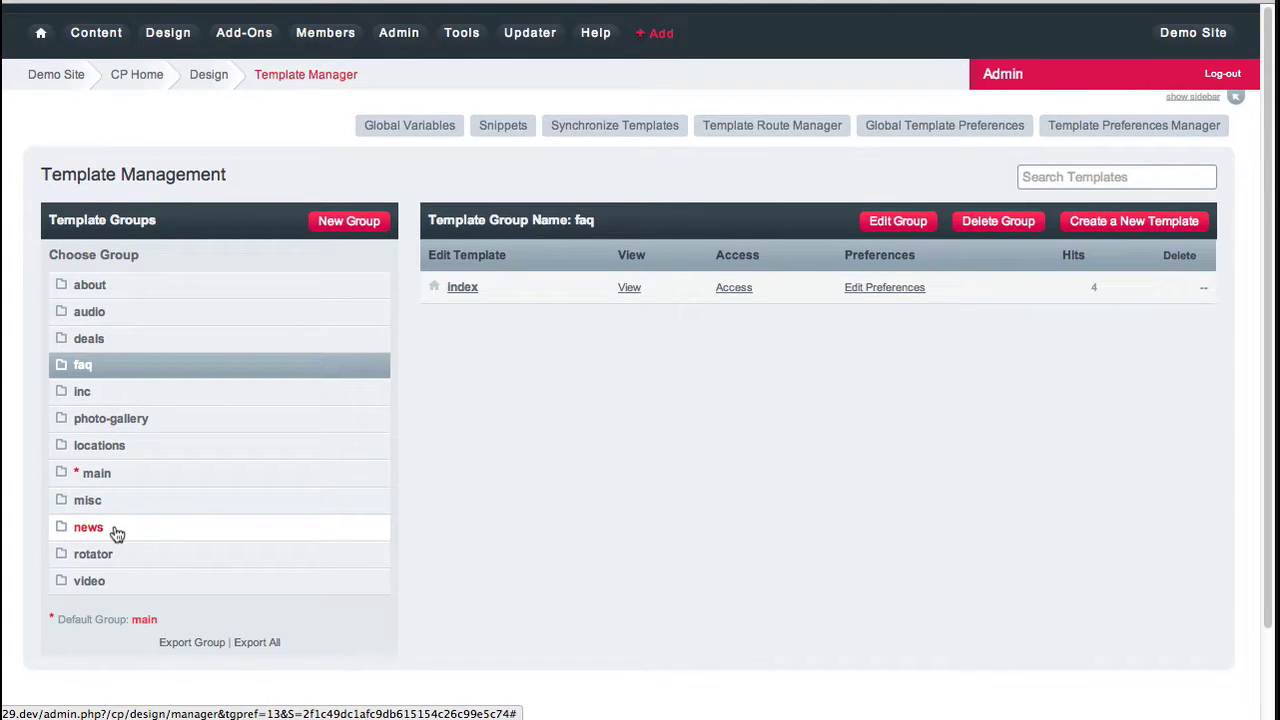
{"action": "left_click", "coordinate": [127, 557]}
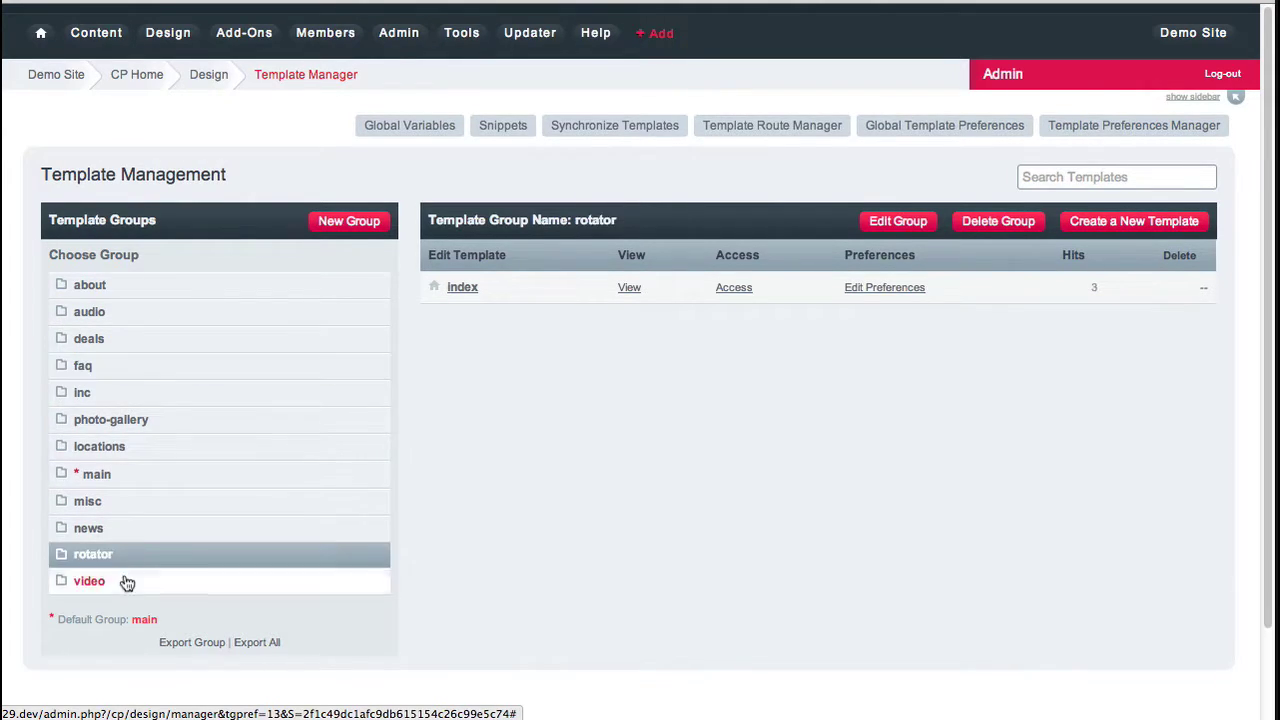
{"action": "left_click", "coordinate": [126, 582]}
{"action": "left_click", "coordinate": [122, 478]}
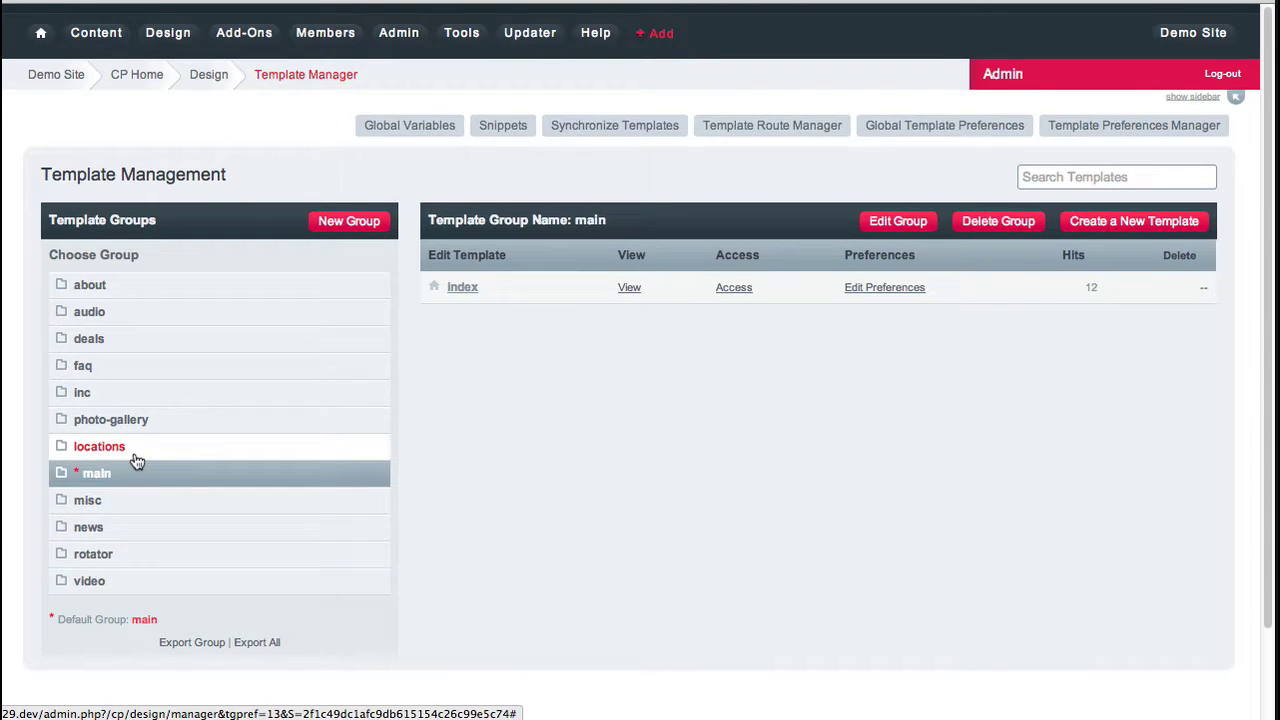
{"action": "left_click", "coordinate": [135, 530]}
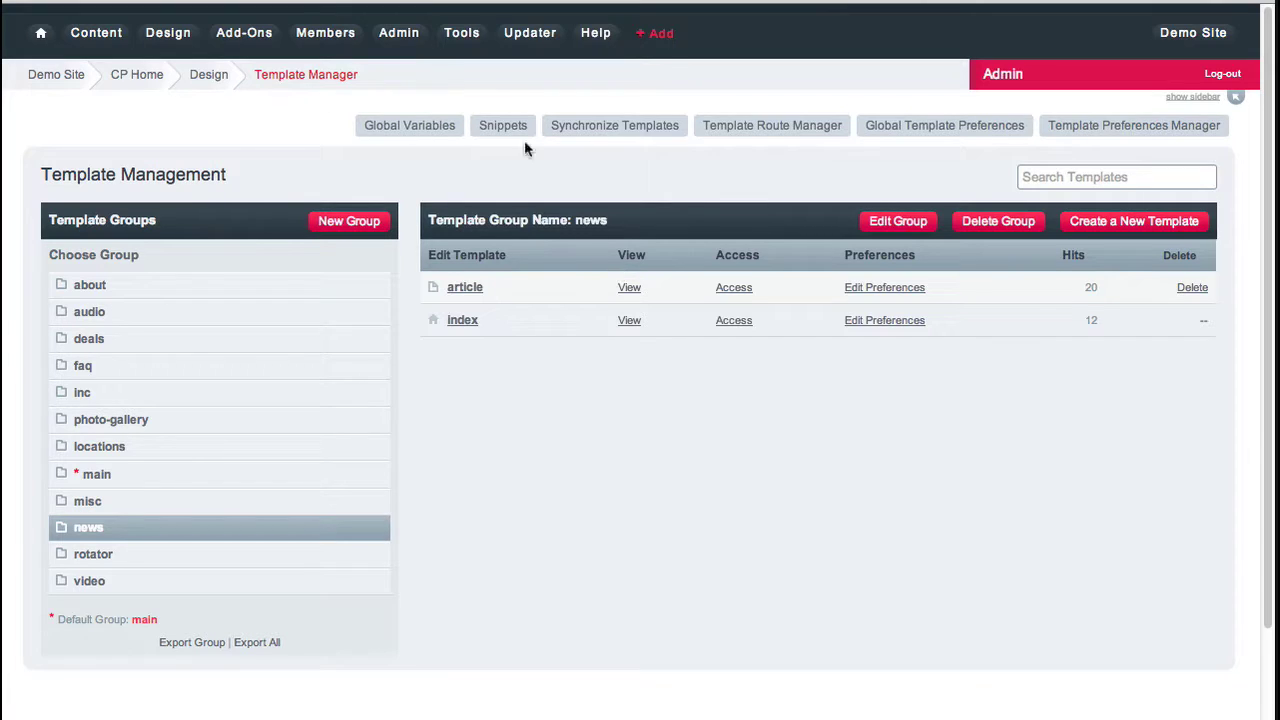
Step: Open the Global Template Preferences, then switch to Finder and browse to the Sites/29/assets/templates/default_site folder
{"action": "left_click", "coordinate": [950, 126]}
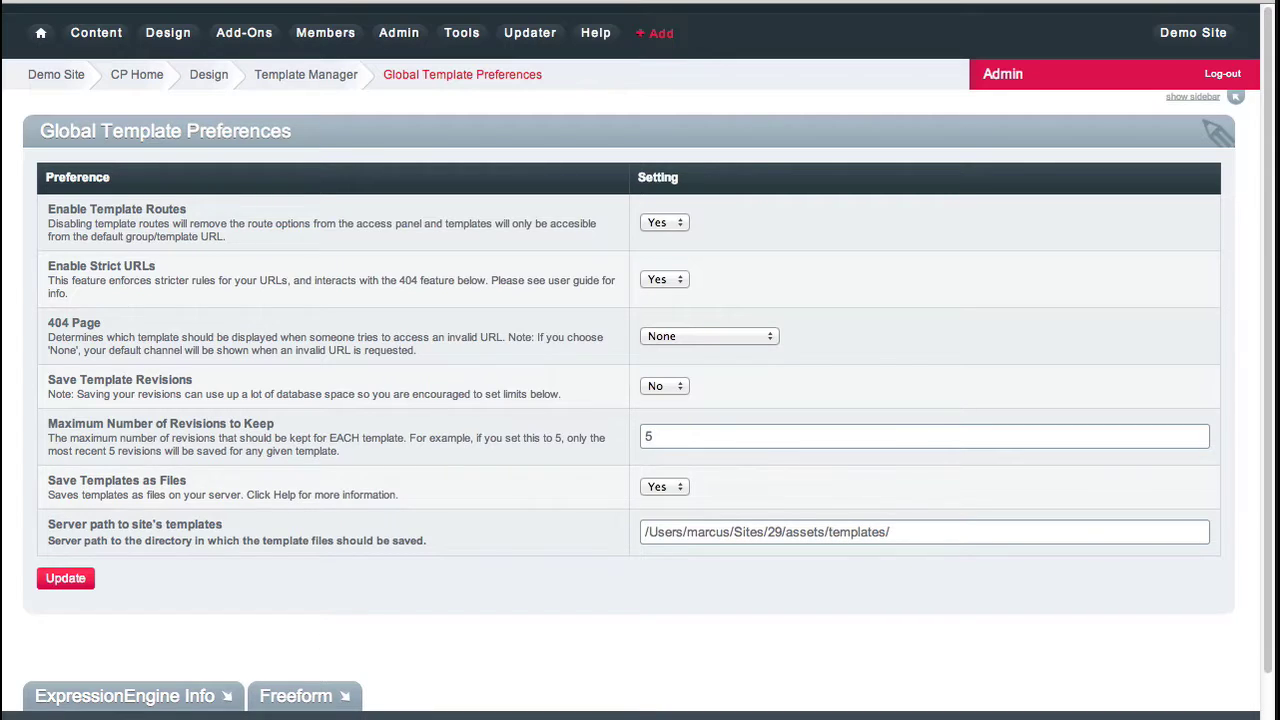
{"action": "key", "text": "super+Tab"}
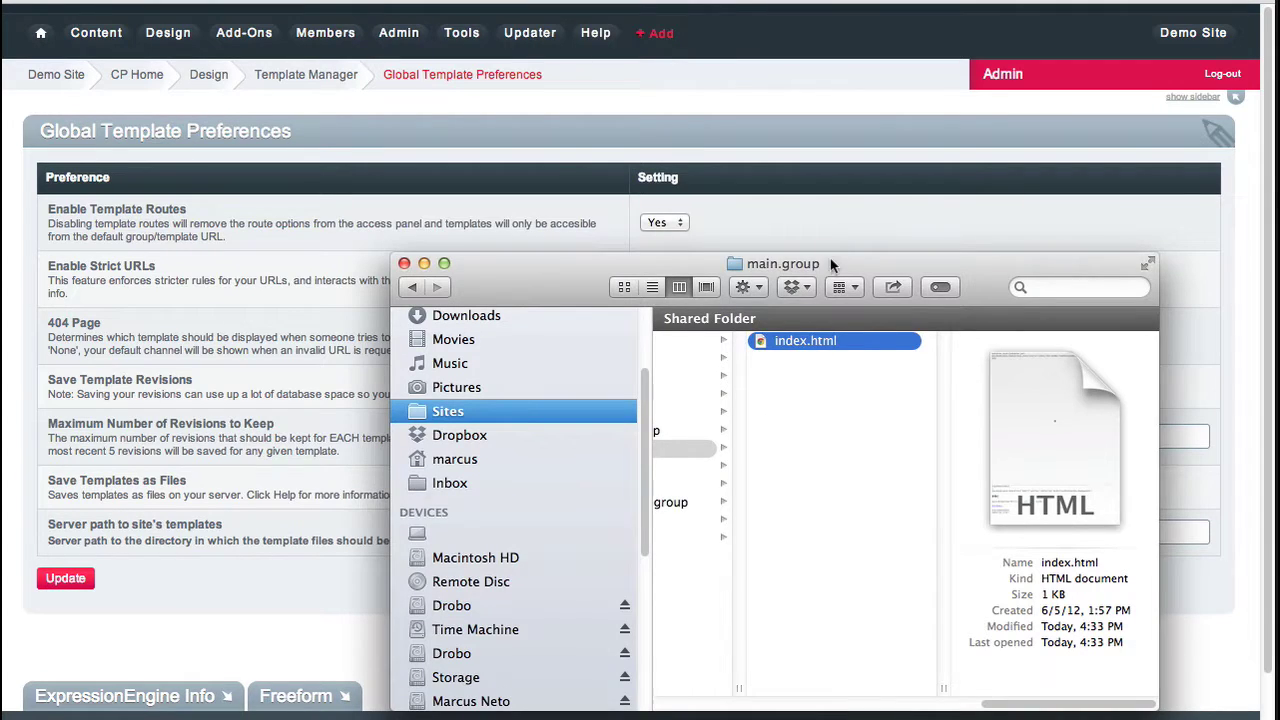
{"action": "left_click_drag", "start_coordinate": [830, 263], "coordinate": [718, 52]}
{"action": "left_click", "coordinate": [335, 199]}
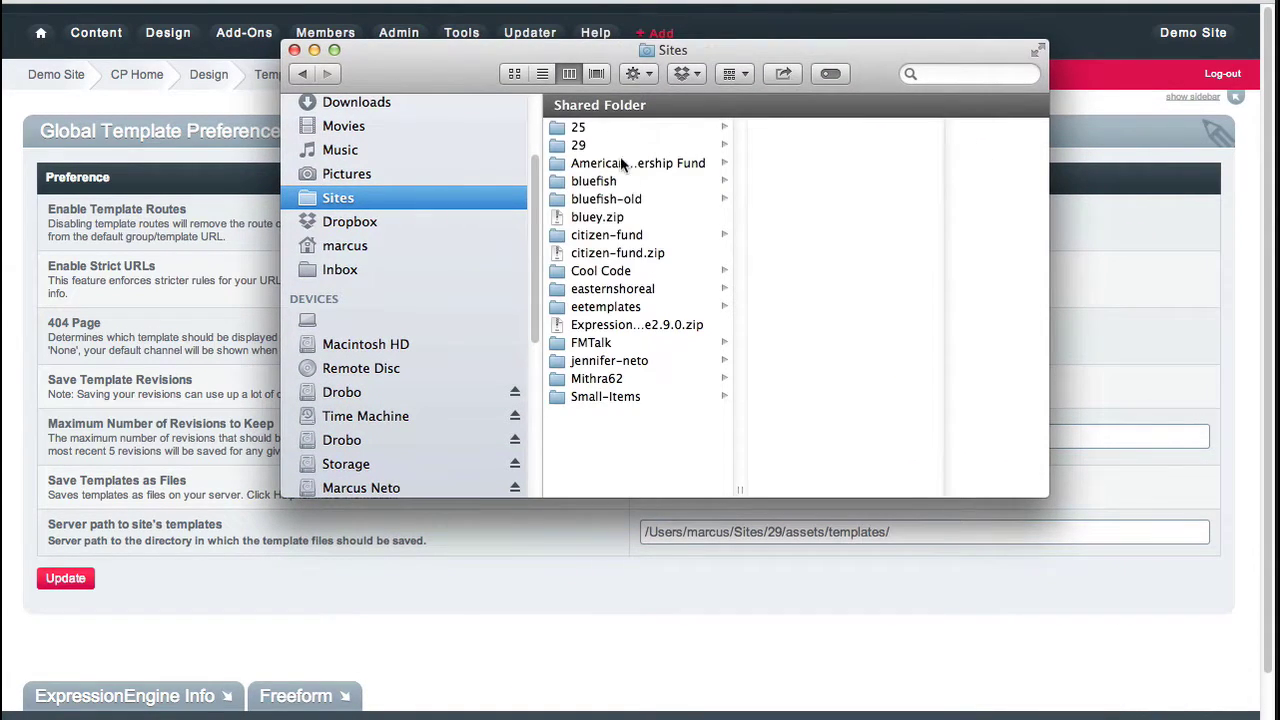
{"action": "left_click", "coordinate": [590, 145]}
{"action": "left_click", "coordinate": [790, 146]}
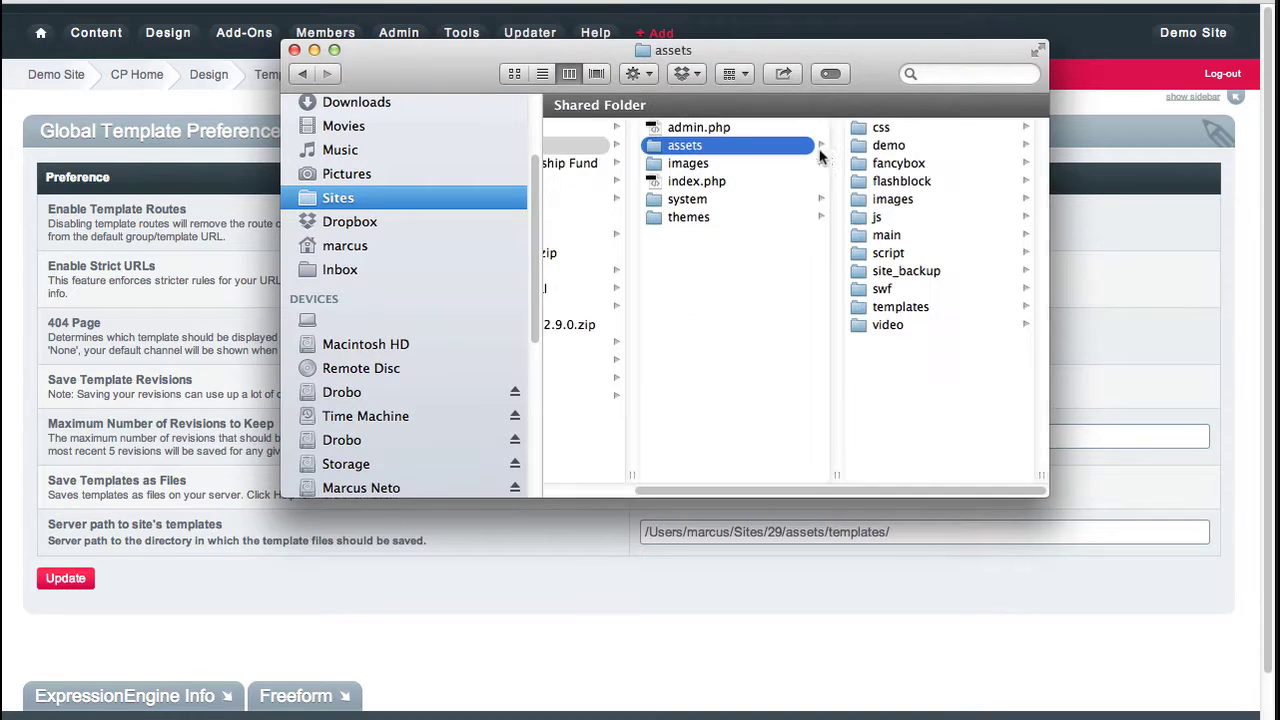
{"action": "left_click", "coordinate": [900, 306]}
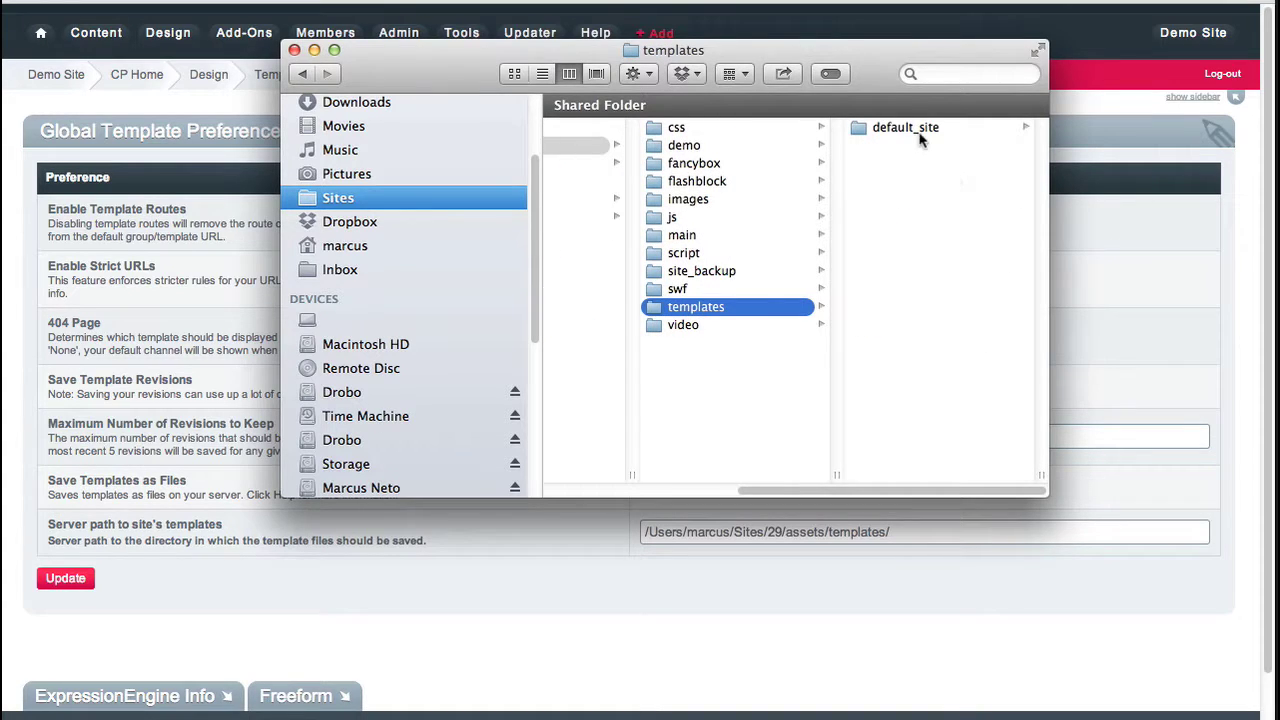
{"action": "left_click", "coordinate": [918, 138]}
Step: Open index.html from the deals.group folder in the code editor, then close the file and the Finder window
{"action": "left_click", "coordinate": [912, 166]}
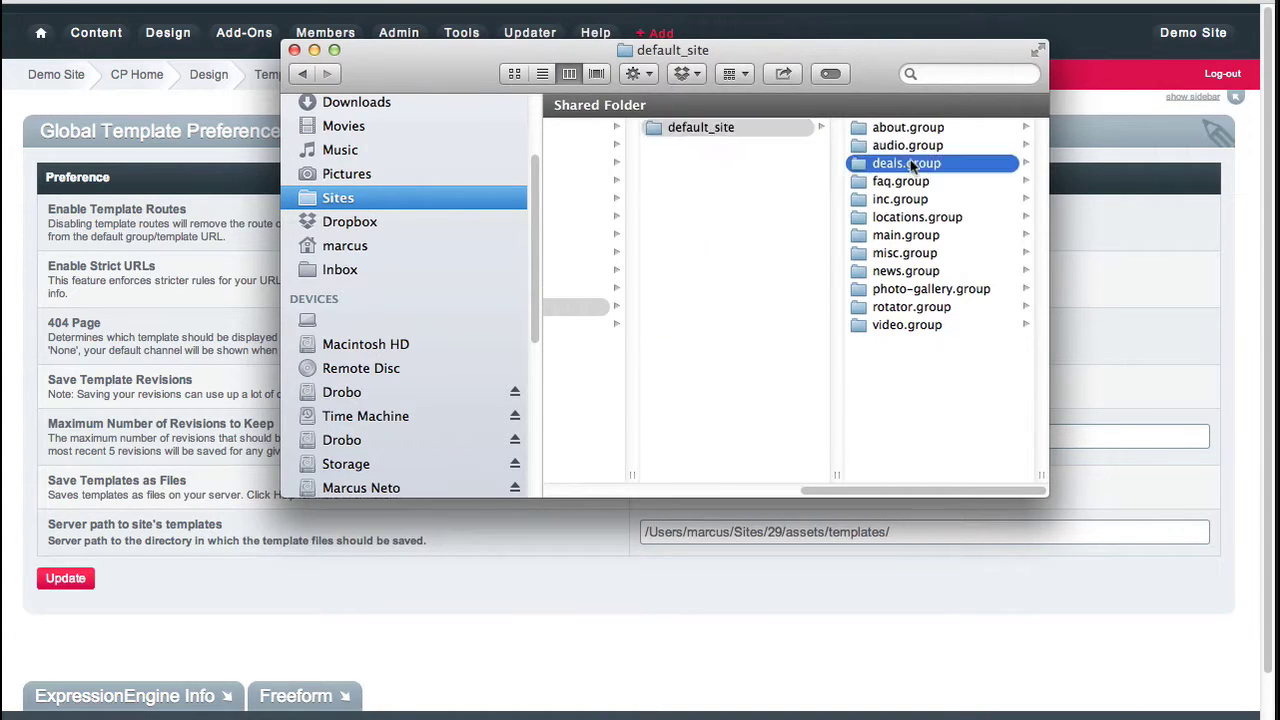
{"action": "left_click", "coordinate": [896, 128]}
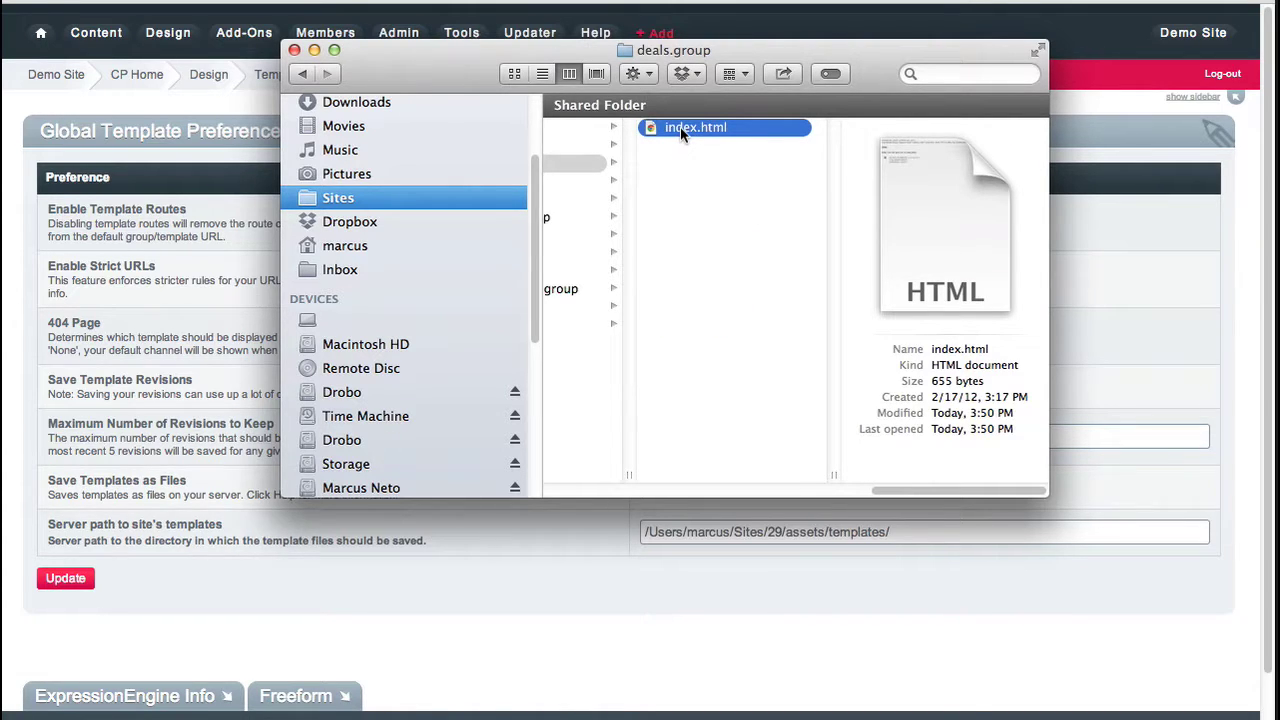
{"action": "key", "text": "super+o"}
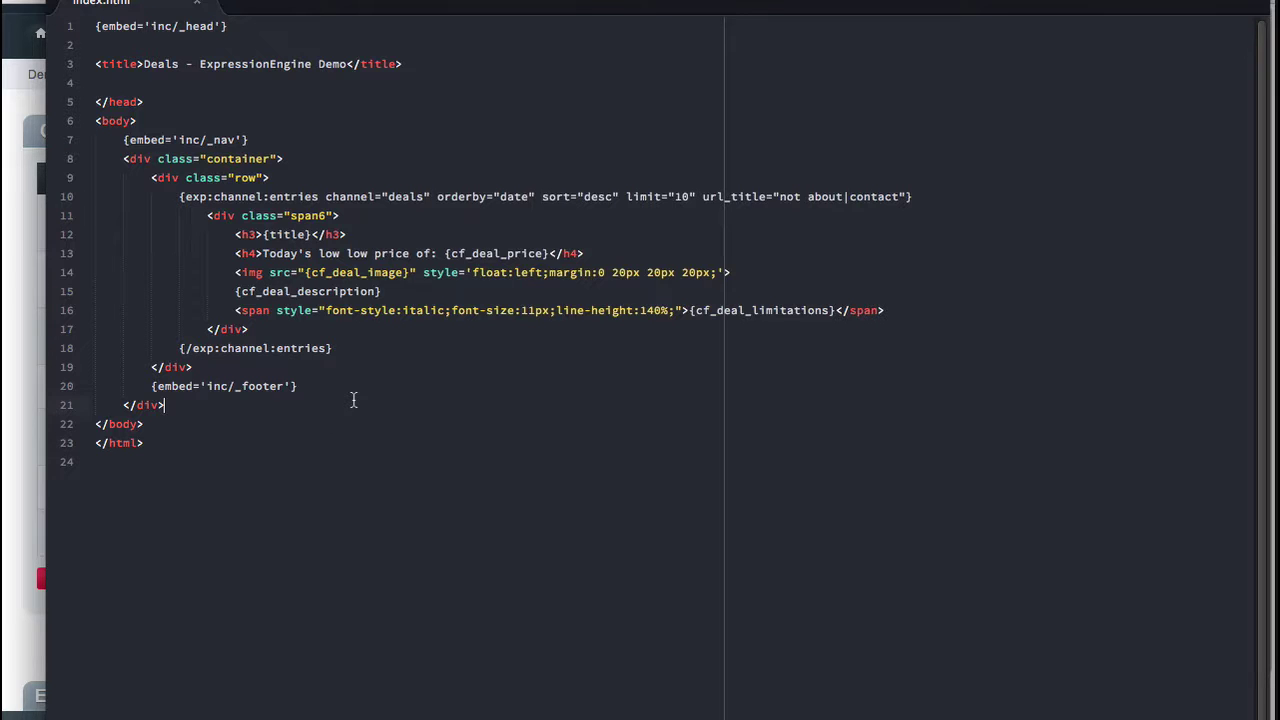
{"action": "key", "text": "super+w"}
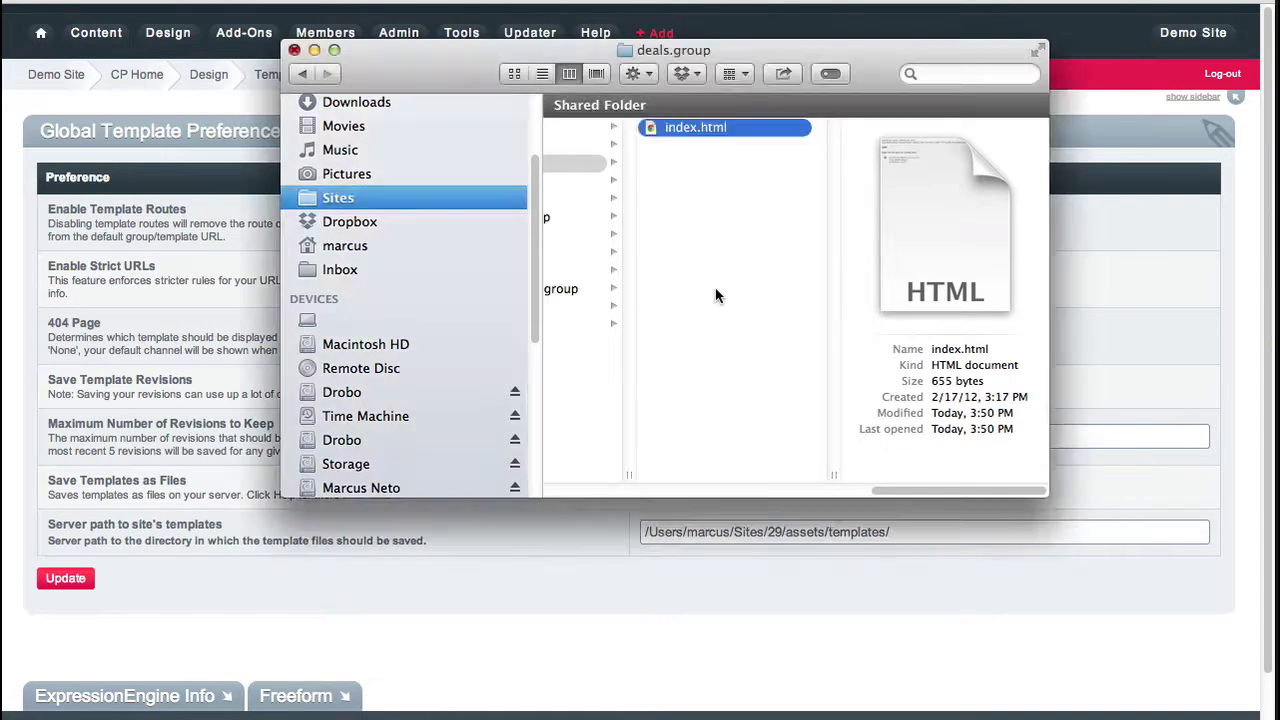
{"action": "key", "text": "super+w"}
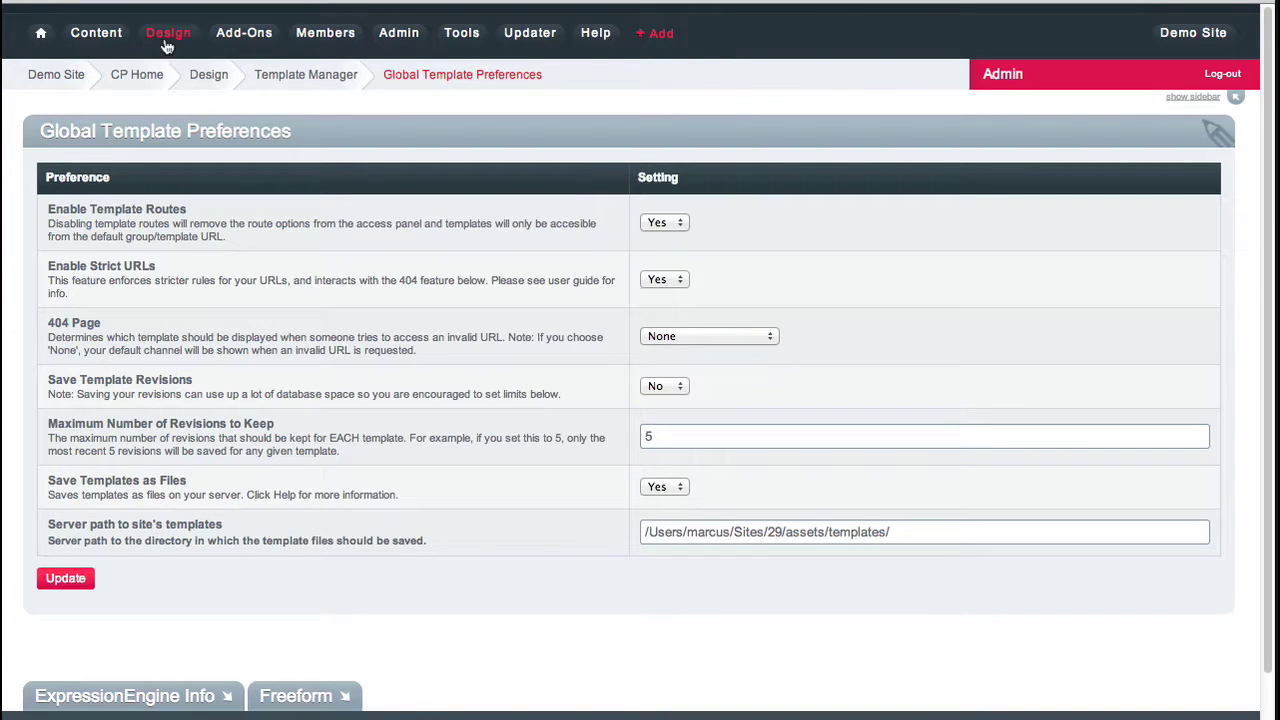
Step: Show the list of add-on modules
{"action": "left_click", "coordinate": [243, 38]}
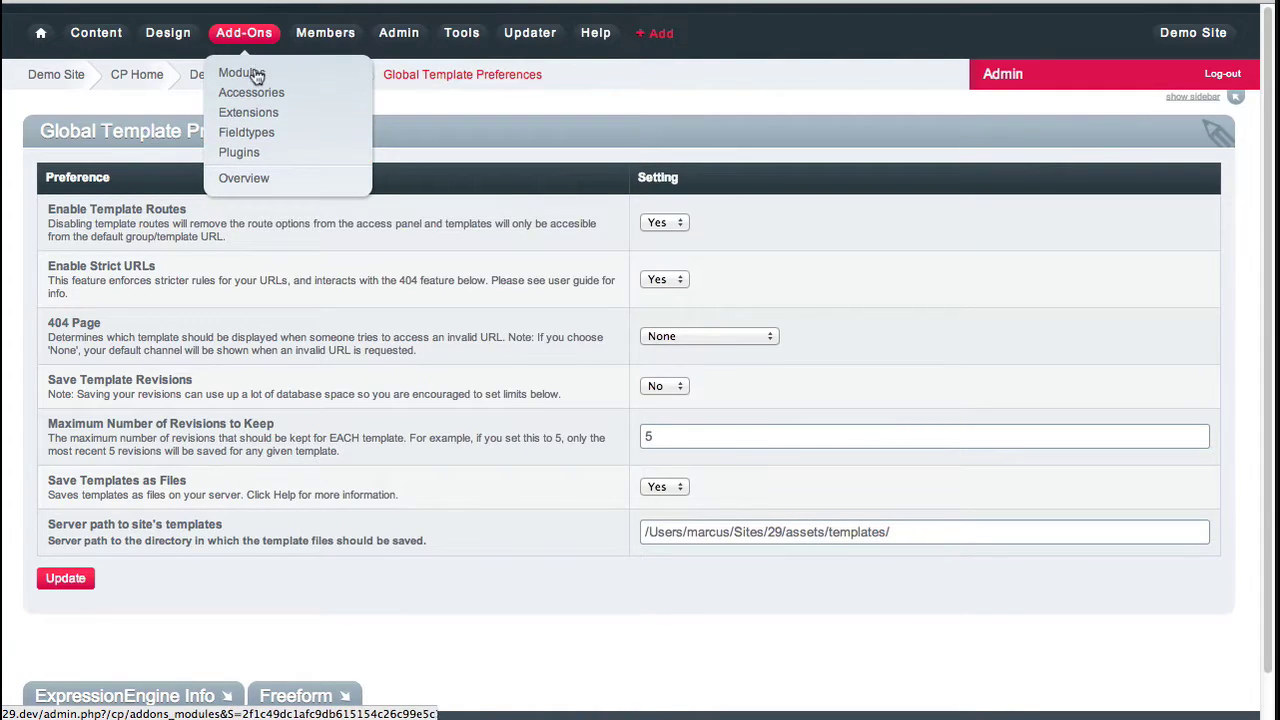
{"action": "left_click", "coordinate": [250, 72]}
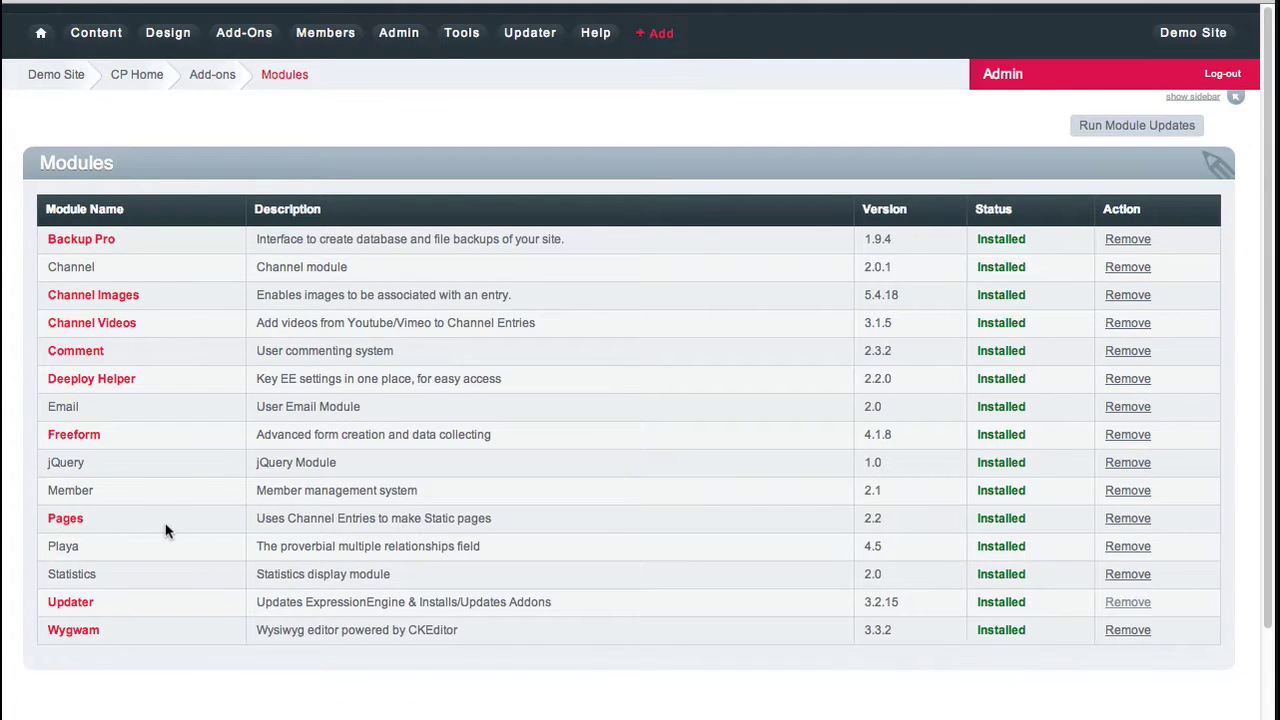
Step: Open the member groups list and start creating a new member group
{"action": "mouse_move", "coordinate": [325, 38]}
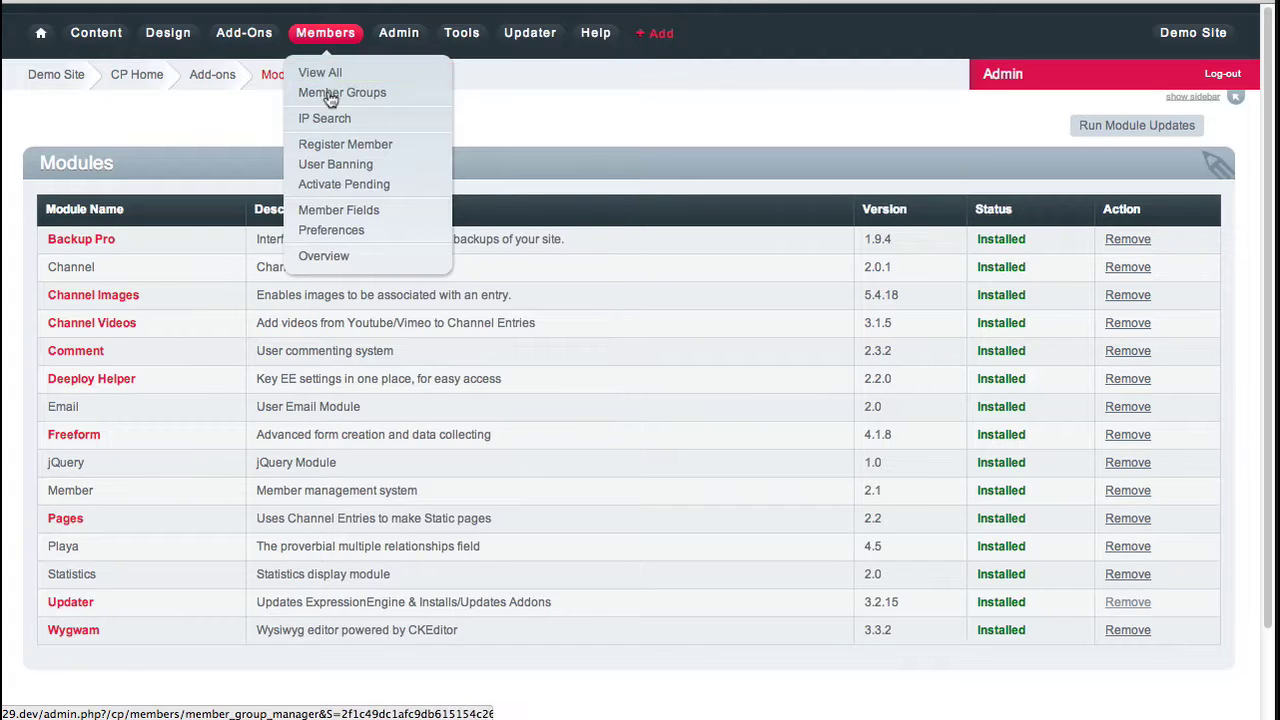
{"action": "left_click", "coordinate": [330, 93]}
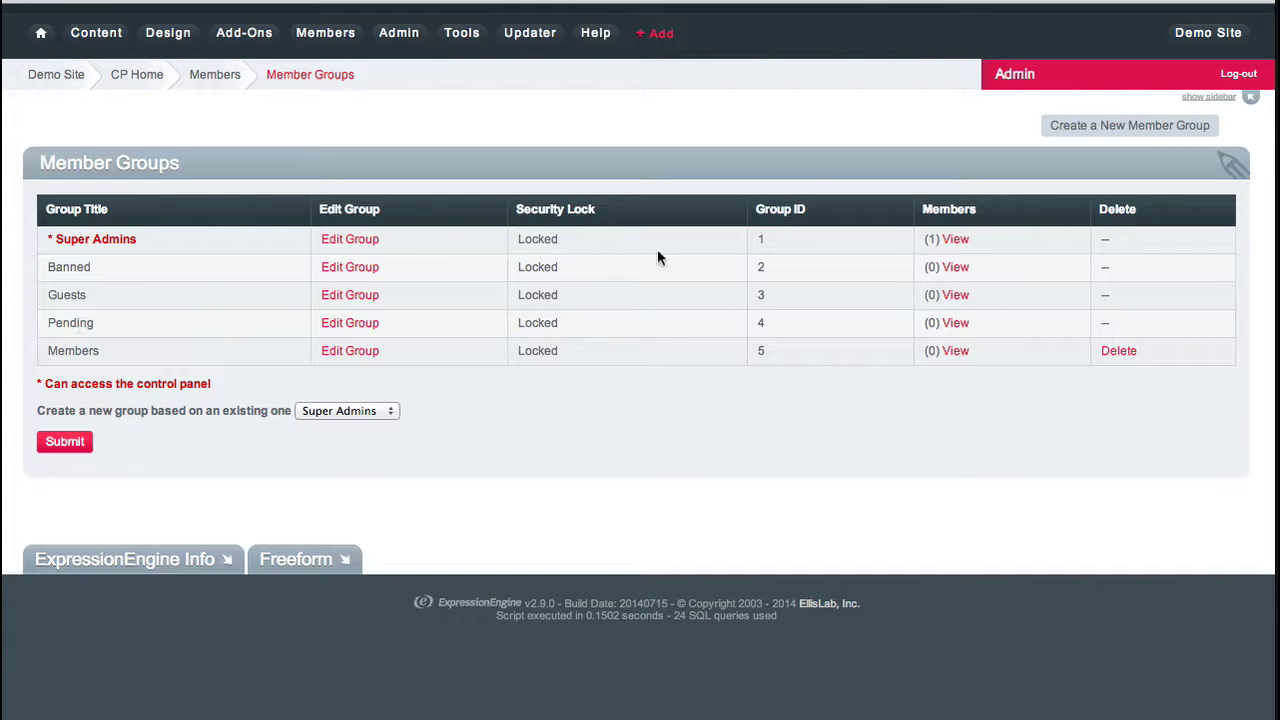
{"action": "left_click", "coordinate": [1090, 127]}
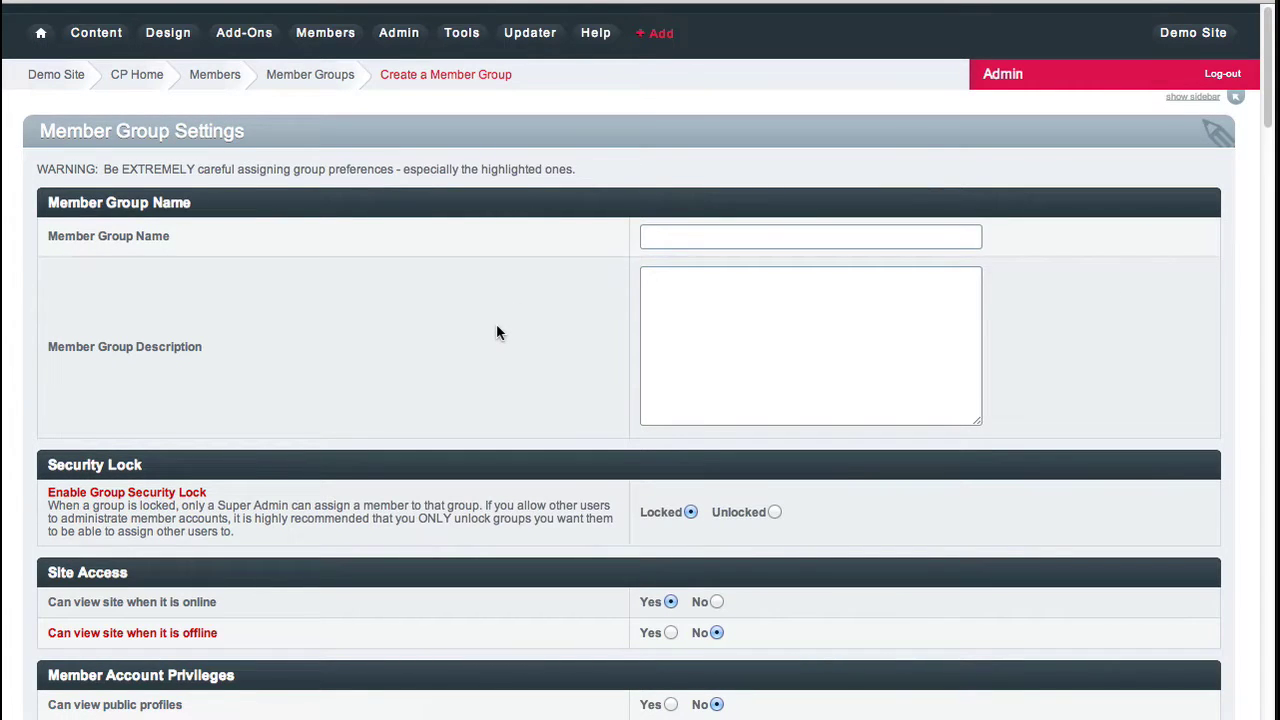
Step: Grant the new member group access to the control panel and the CONTENT section, including Publish, Edit and File Manager
{"action": "scroll", "coordinate": [497, 332], "scroll_direction": "down", "scroll_amount": 8}
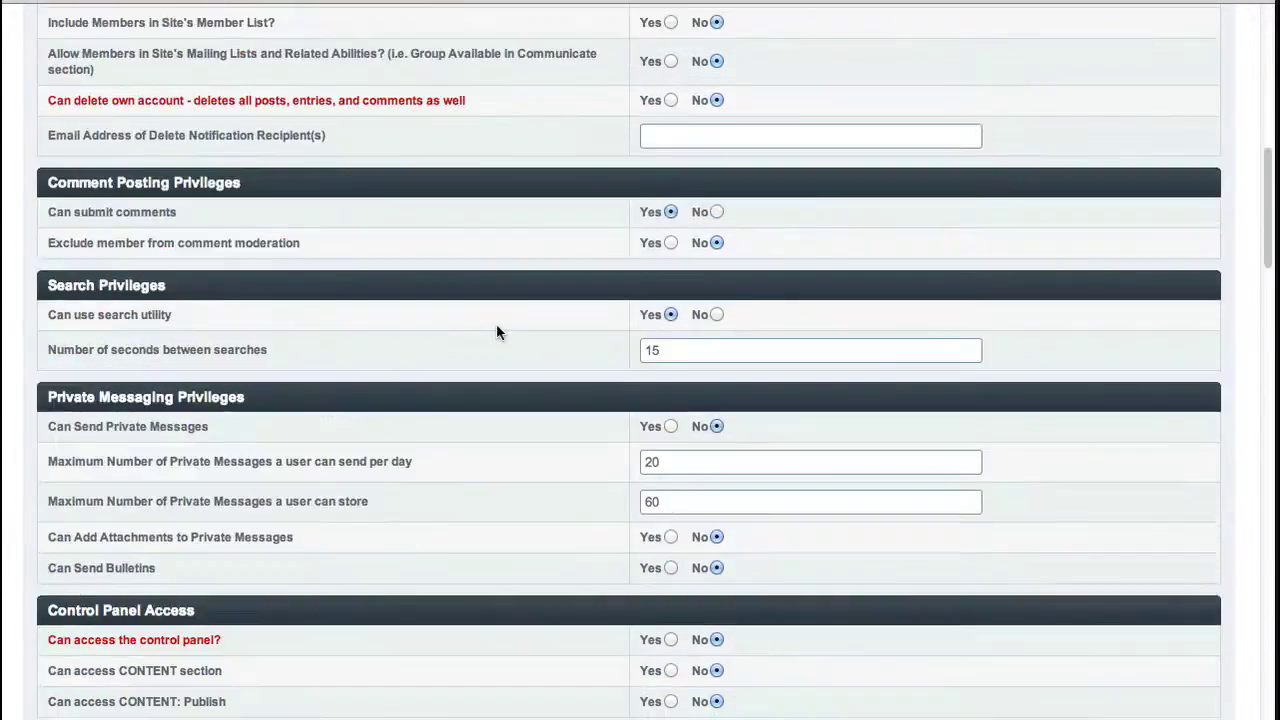
{"action": "scroll", "coordinate": [497, 332], "scroll_direction": "down", "scroll_amount": 4}
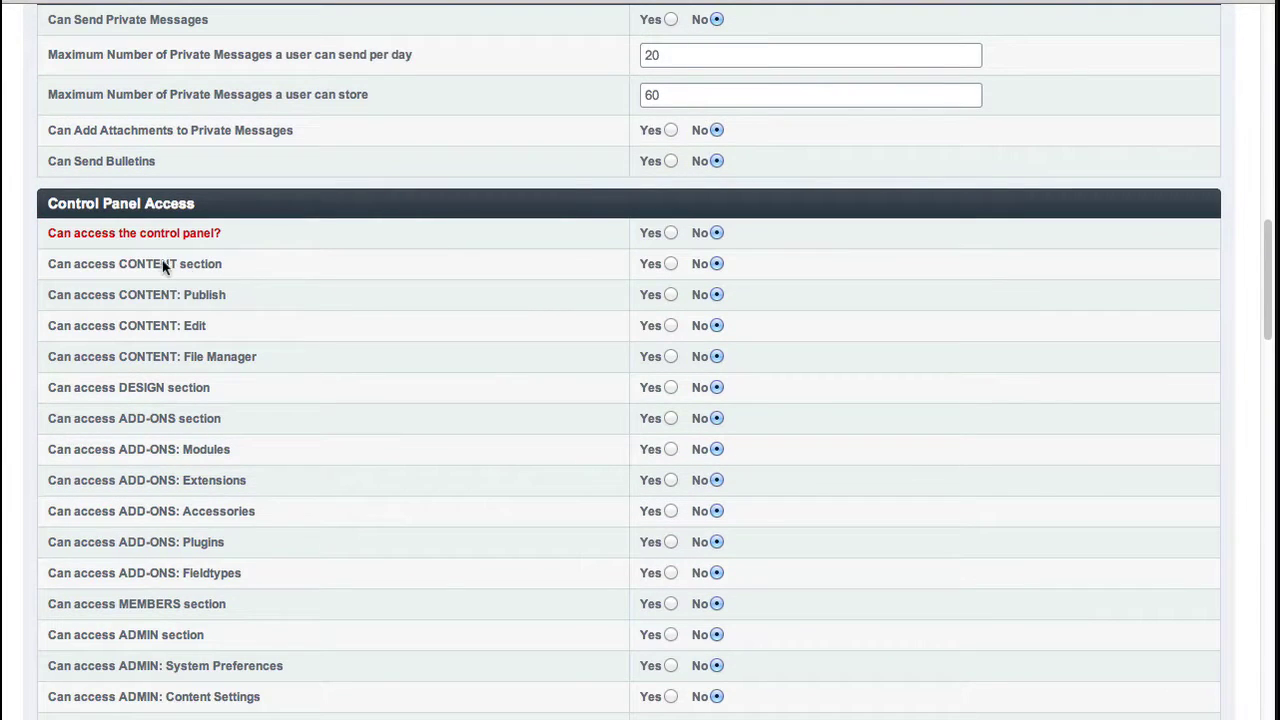
{"action": "left_click", "coordinate": [670, 232]}
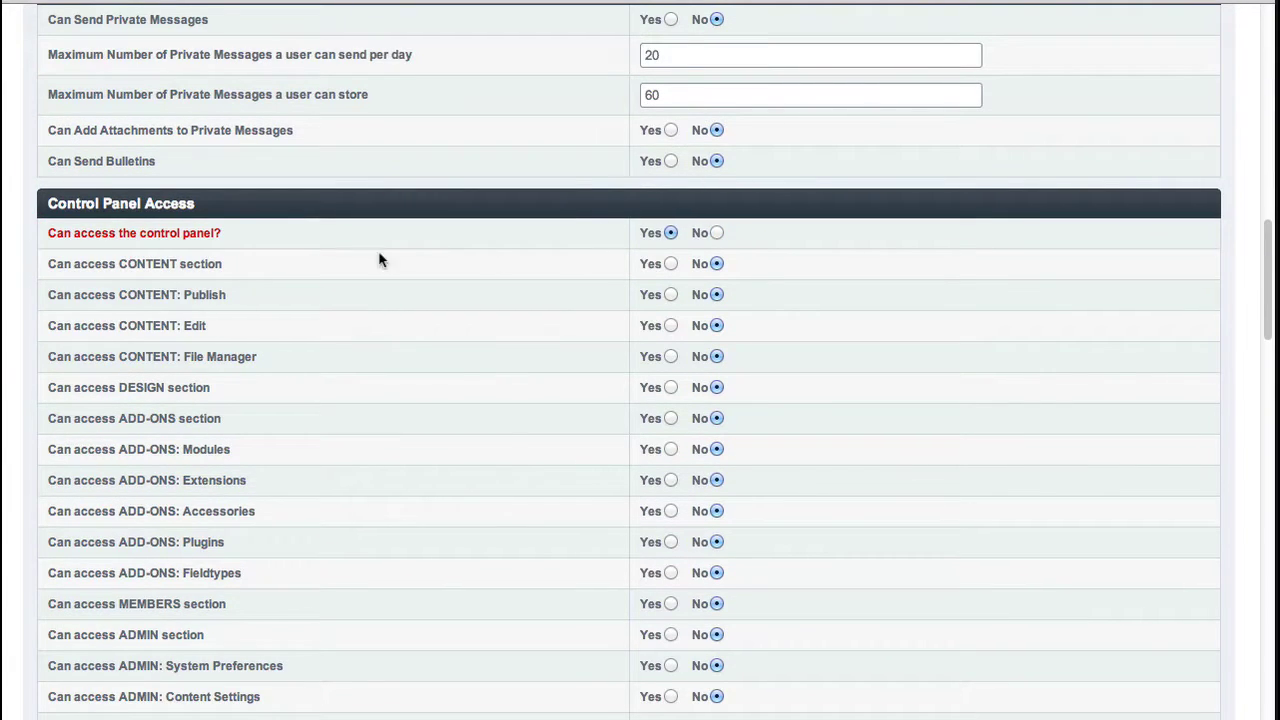
{"action": "left_click", "coordinate": [669, 263]}
{"action": "left_click", "coordinate": [670, 294]}
{"action": "left_click", "coordinate": [669, 325]}
{"action": "left_click", "coordinate": [670, 357]}
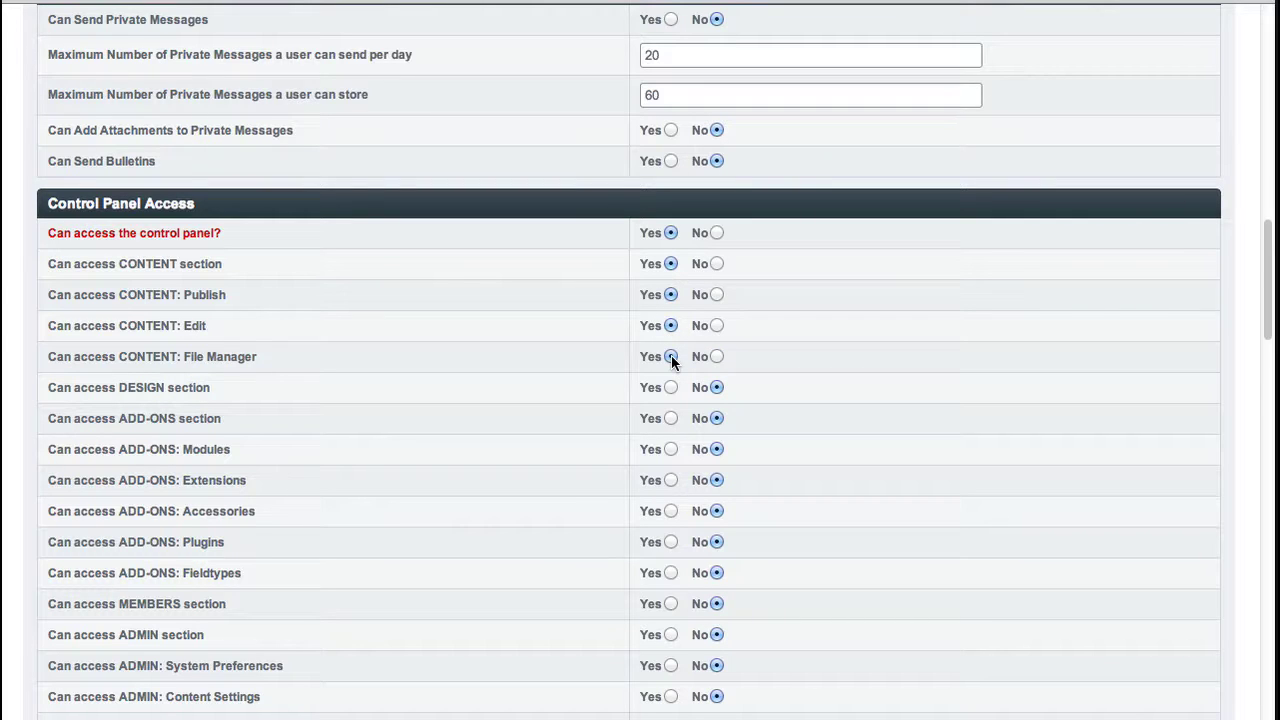
Step: Allow the new member group to post and edit entries in the Deals channel
{"action": "scroll", "coordinate": [671, 355], "scroll_direction": "down", "scroll_amount": 10}
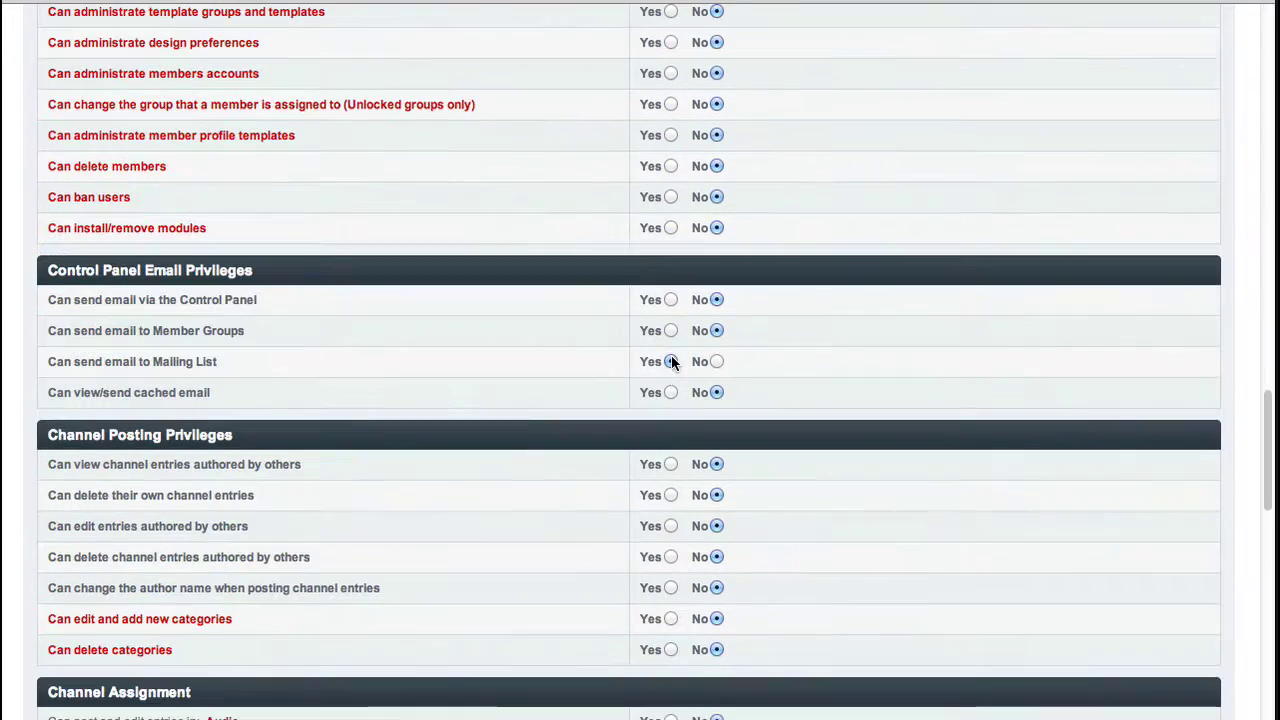
{"action": "scroll", "coordinate": [671, 362], "scroll_direction": "up", "scroll_amount": 3}
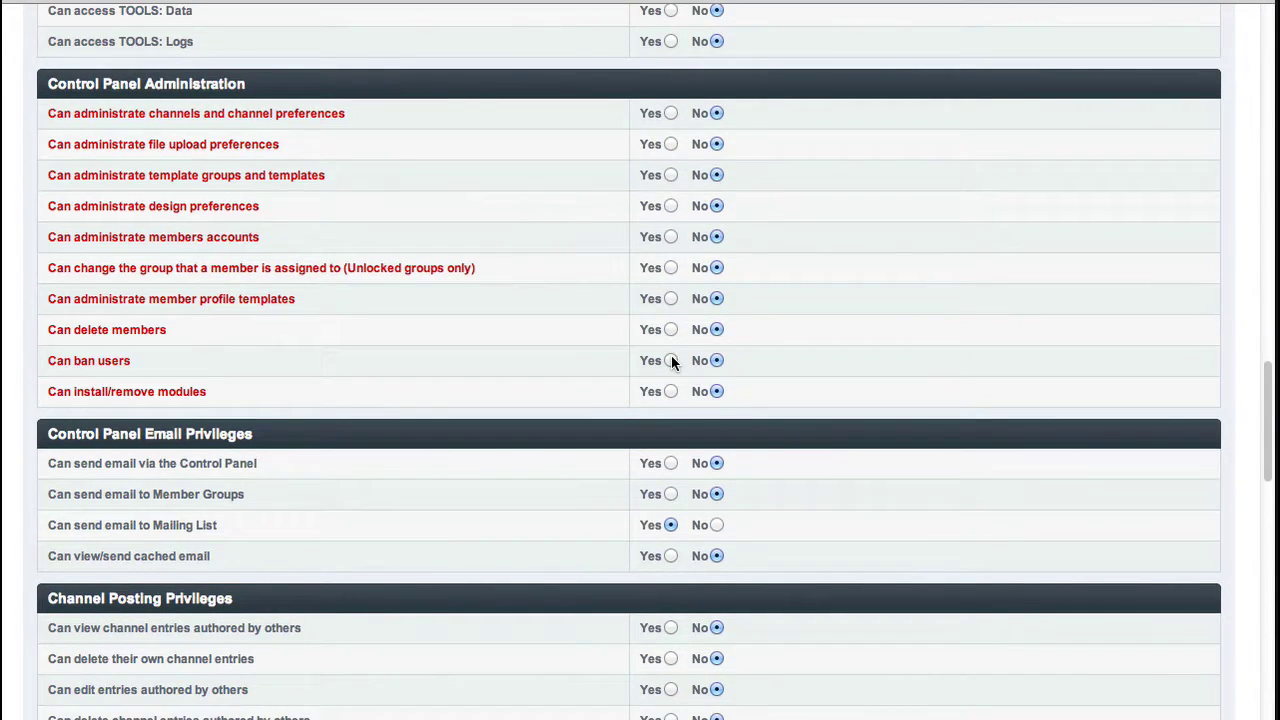
{"action": "scroll", "coordinate": [671, 362], "scroll_direction": "down", "scroll_amount": 8}
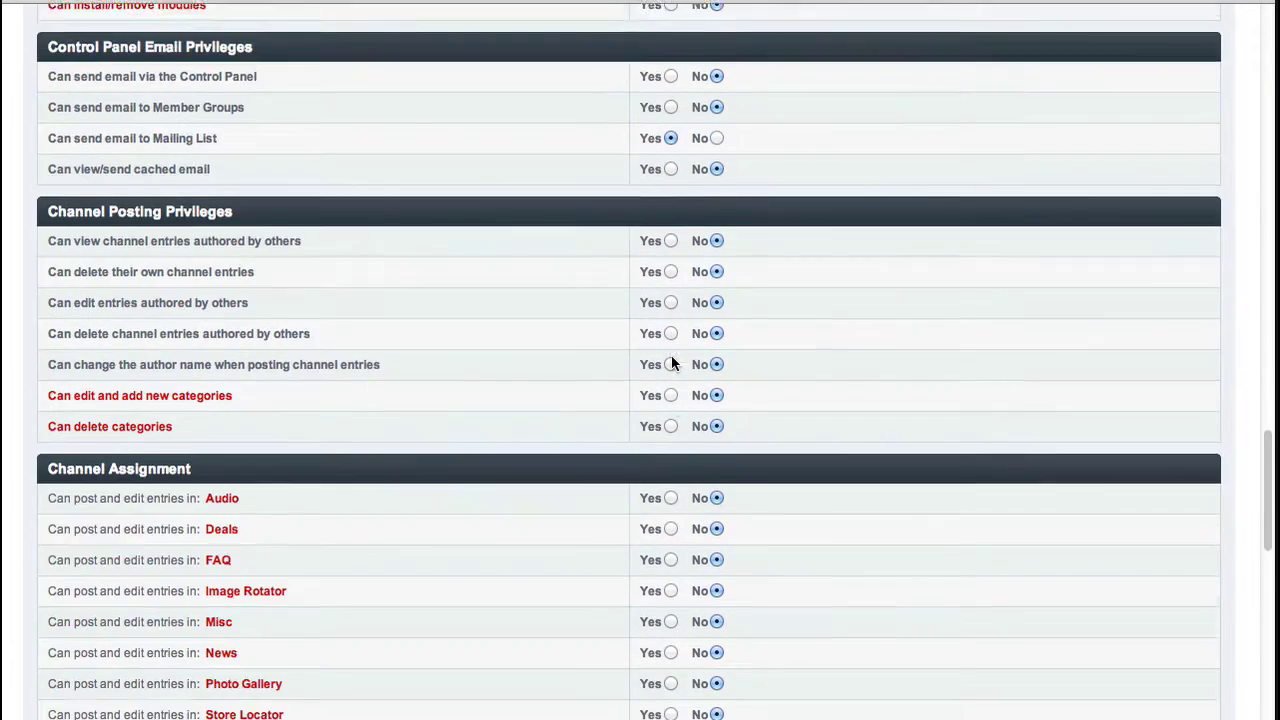
{"action": "scroll", "coordinate": [671, 362], "scroll_direction": "down", "scroll_amount": 2}
{"action": "scroll", "coordinate": [671, 355], "scroll_direction": "down", "scroll_amount": 1}
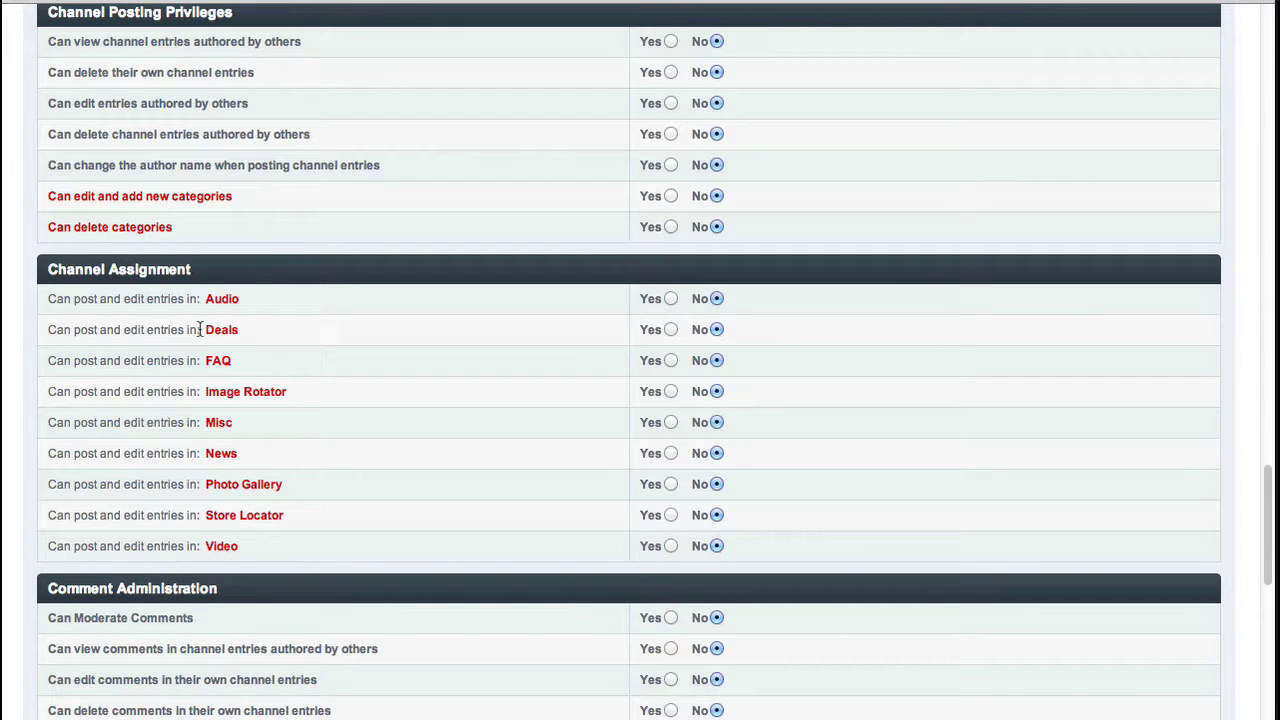
{"action": "left_click", "coordinate": [669, 329]}
Step: Show which channels are offered for publishing content, pointing out Deals
{"action": "scroll", "coordinate": [490, 422], "scroll_direction": "up", "scroll_amount": 20}
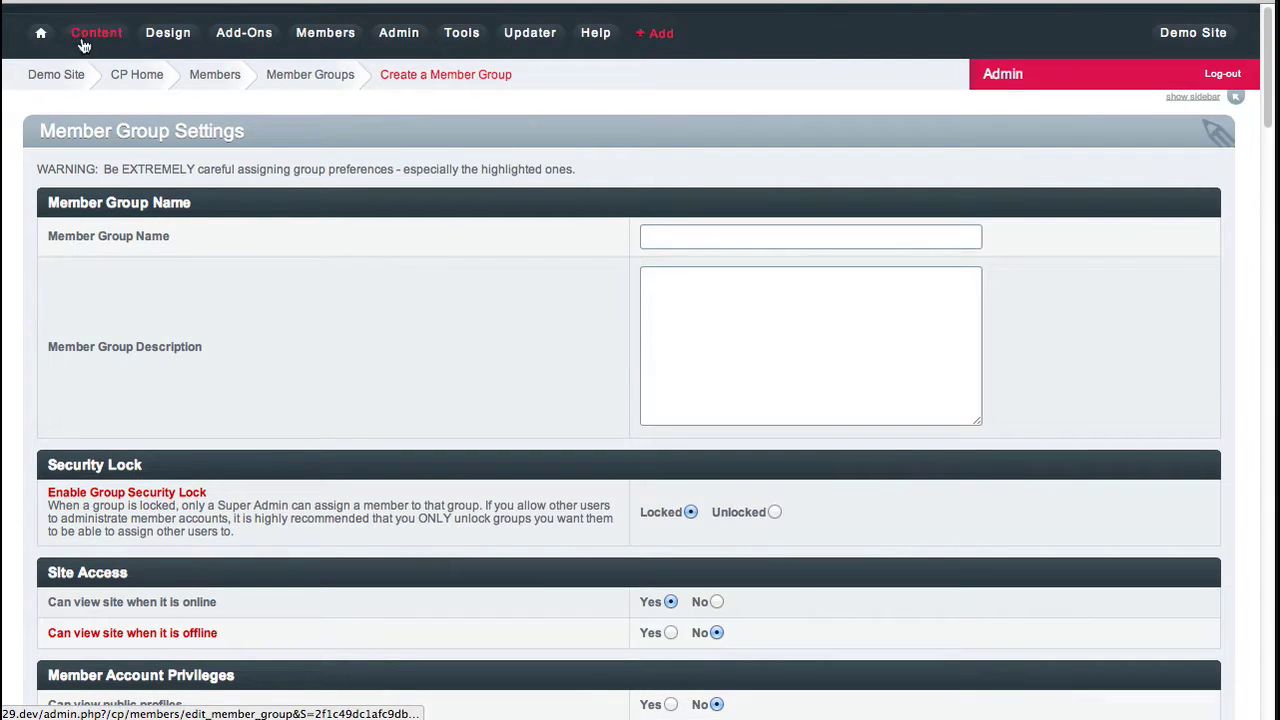
{"action": "mouse_move", "coordinate": [84, 46]}
{"action": "mouse_move", "coordinate": [91, 77]}
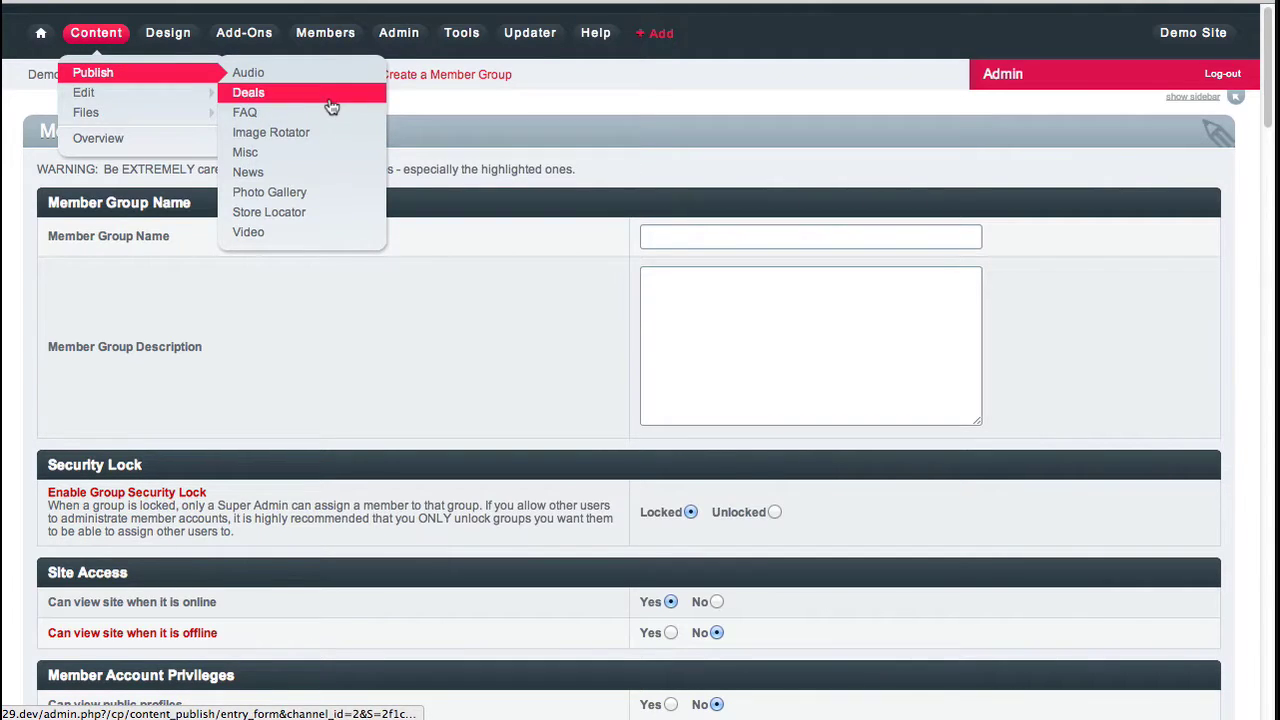
Step: Examine the member group's control panel access, administration, email and channel posting privileges, including deleting entries authored by others
{"action": "scroll", "coordinate": [450, 293], "scroll_direction": "down", "scroll_amount": 10}
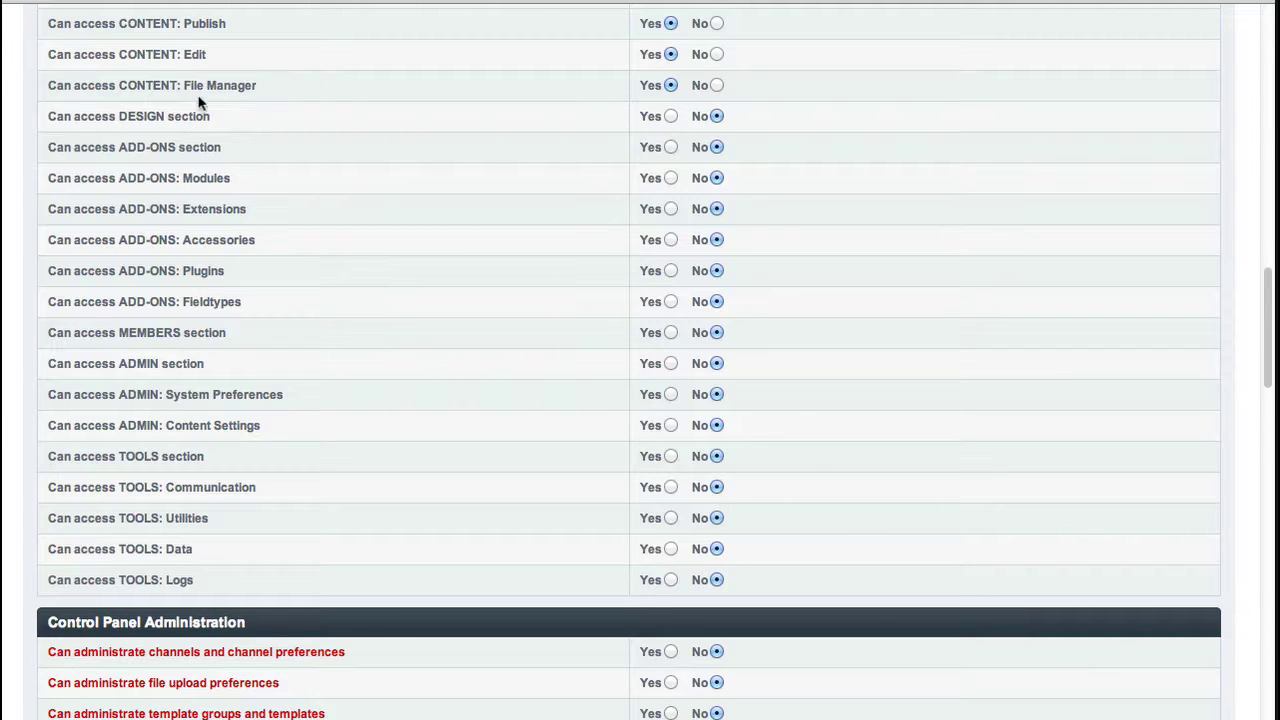
{"action": "scroll", "coordinate": [500, 188], "scroll_direction": "up", "scroll_amount": 1}
{"action": "scroll", "coordinate": [320, 110], "scroll_direction": "up", "scroll_amount": 3}
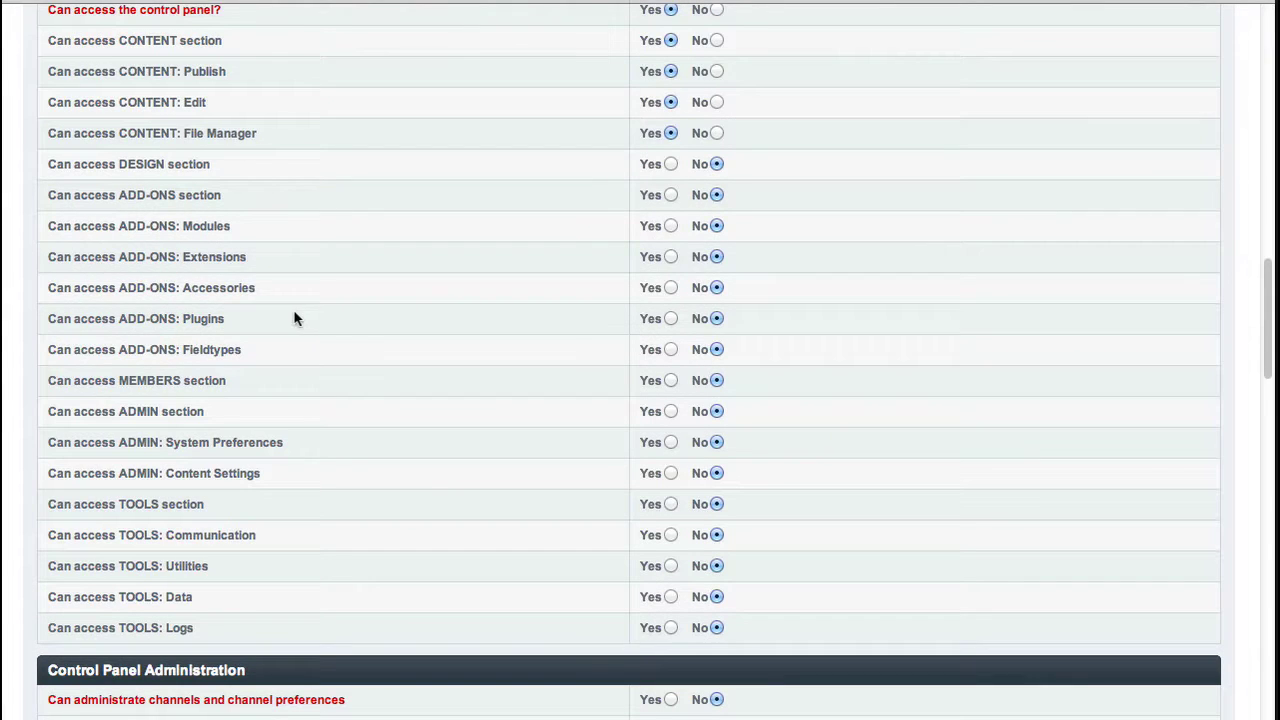
{"action": "scroll", "coordinate": [294, 317], "scroll_direction": "down", "scroll_amount": 7}
{"action": "scroll", "coordinate": [294, 317], "scroll_direction": "up", "scroll_amount": 1}
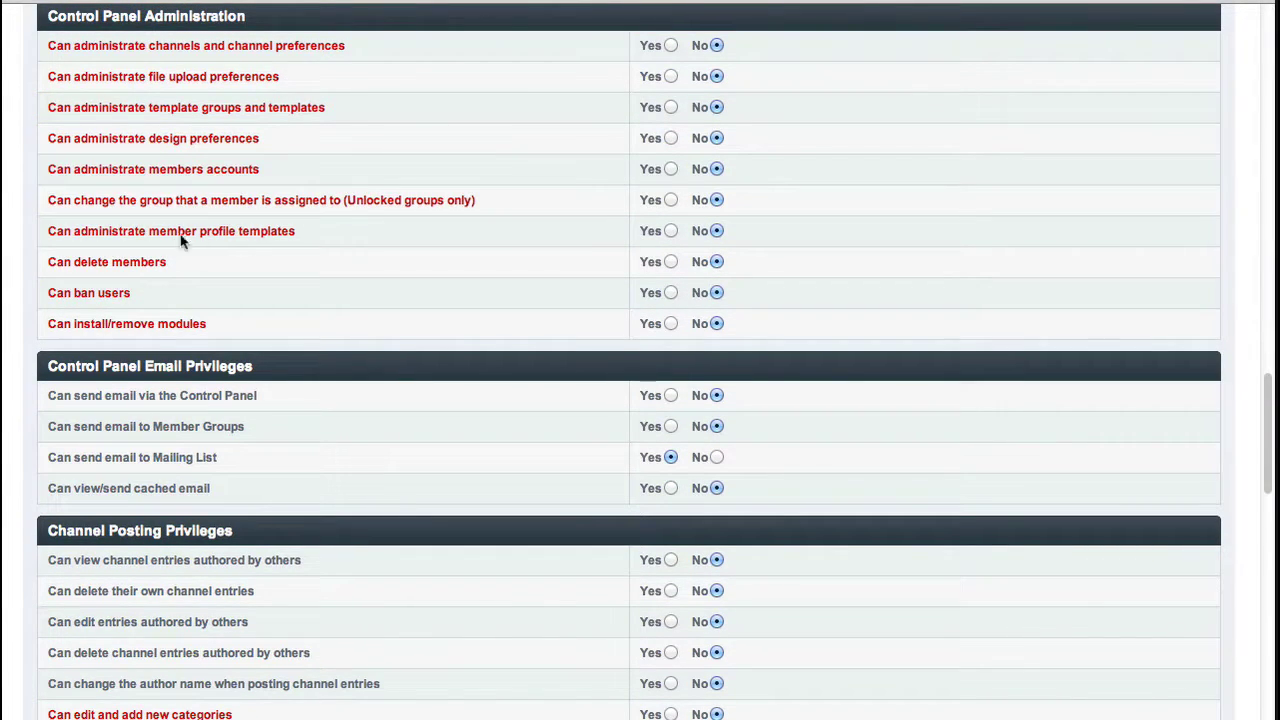
{"action": "scroll", "coordinate": [433, 324], "scroll_direction": "down", "scroll_amount": 3}
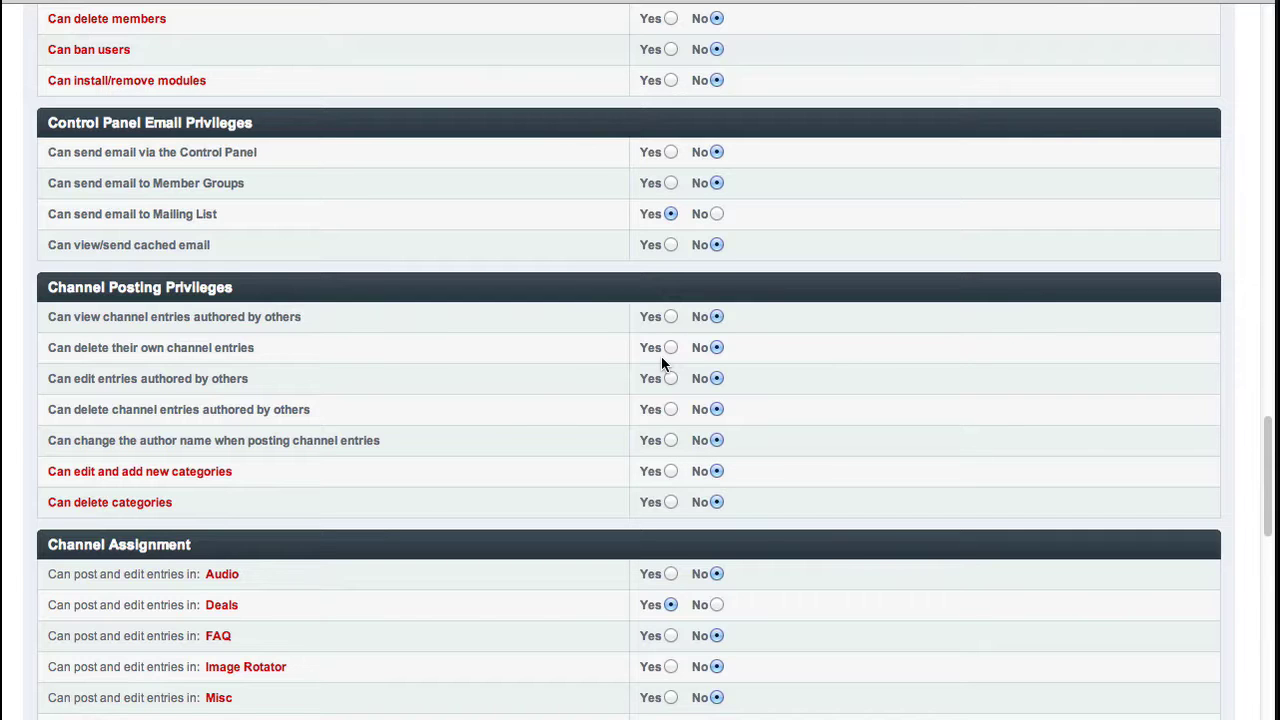
{"action": "triple_click", "coordinate": [116, 411]}
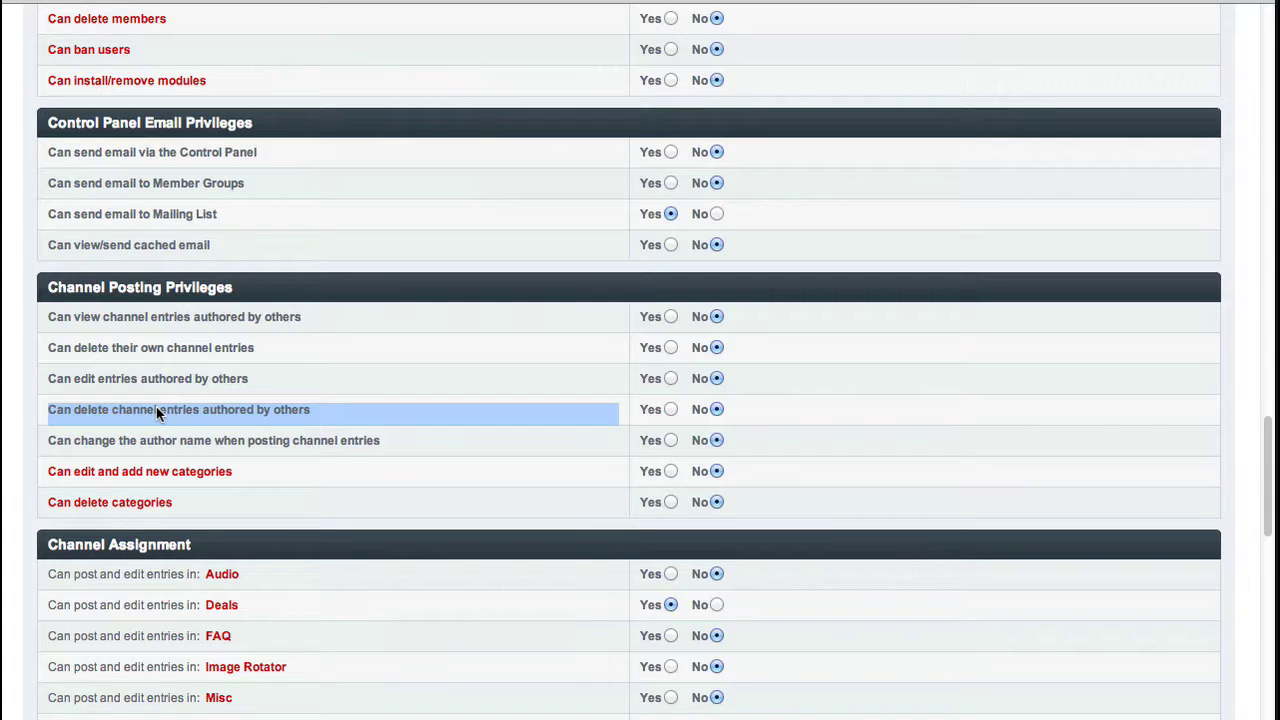
{"action": "scroll", "coordinate": [156, 407], "scroll_direction": "down", "scroll_amount": 5}
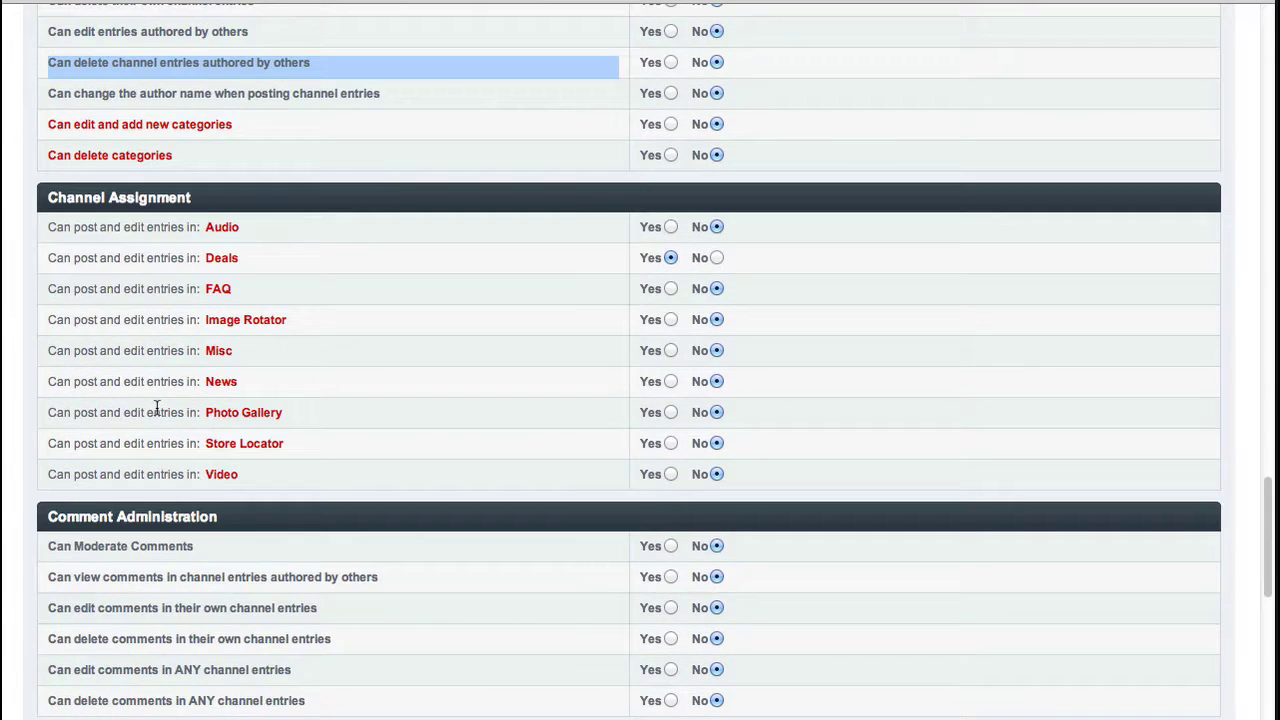
{"action": "scroll", "coordinate": [156, 407], "scroll_direction": "down", "scroll_amount": 3}
{"action": "scroll", "coordinate": [309, 289], "scroll_direction": "up", "scroll_amount": 20}
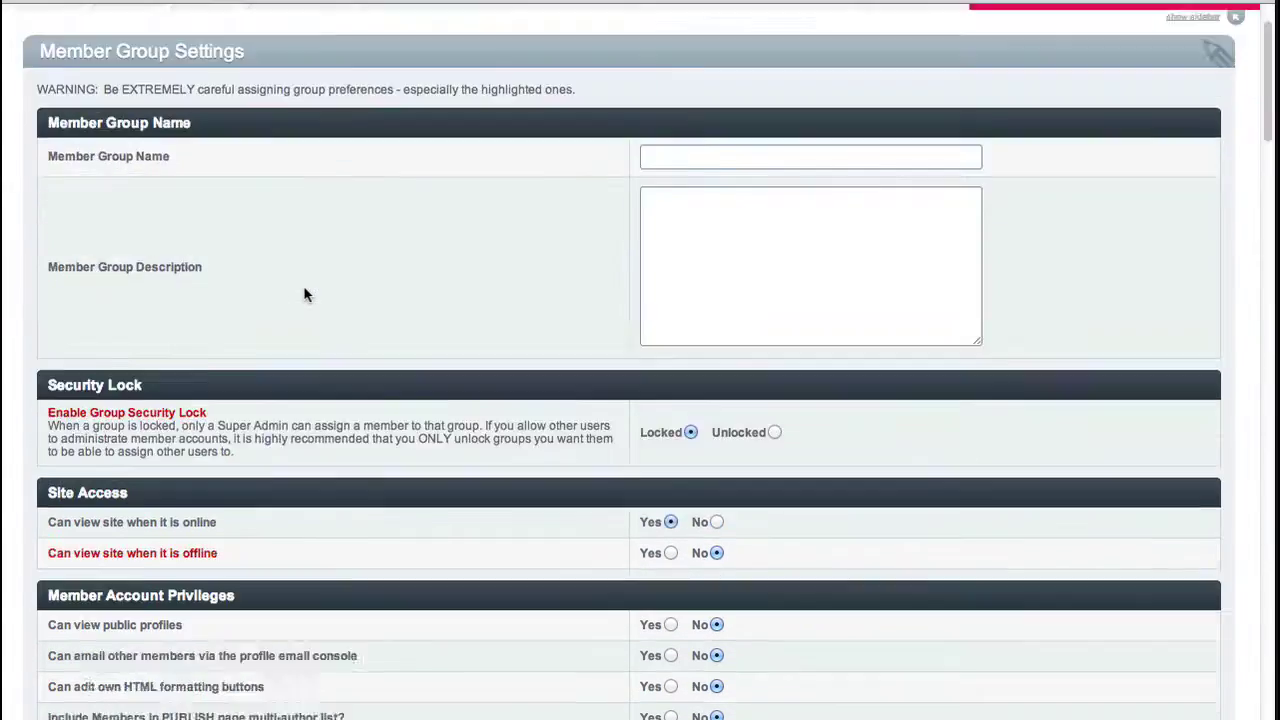
Step: Look over the control panel's Members and Admin options
{"action": "mouse_move", "coordinate": [326, 36]}
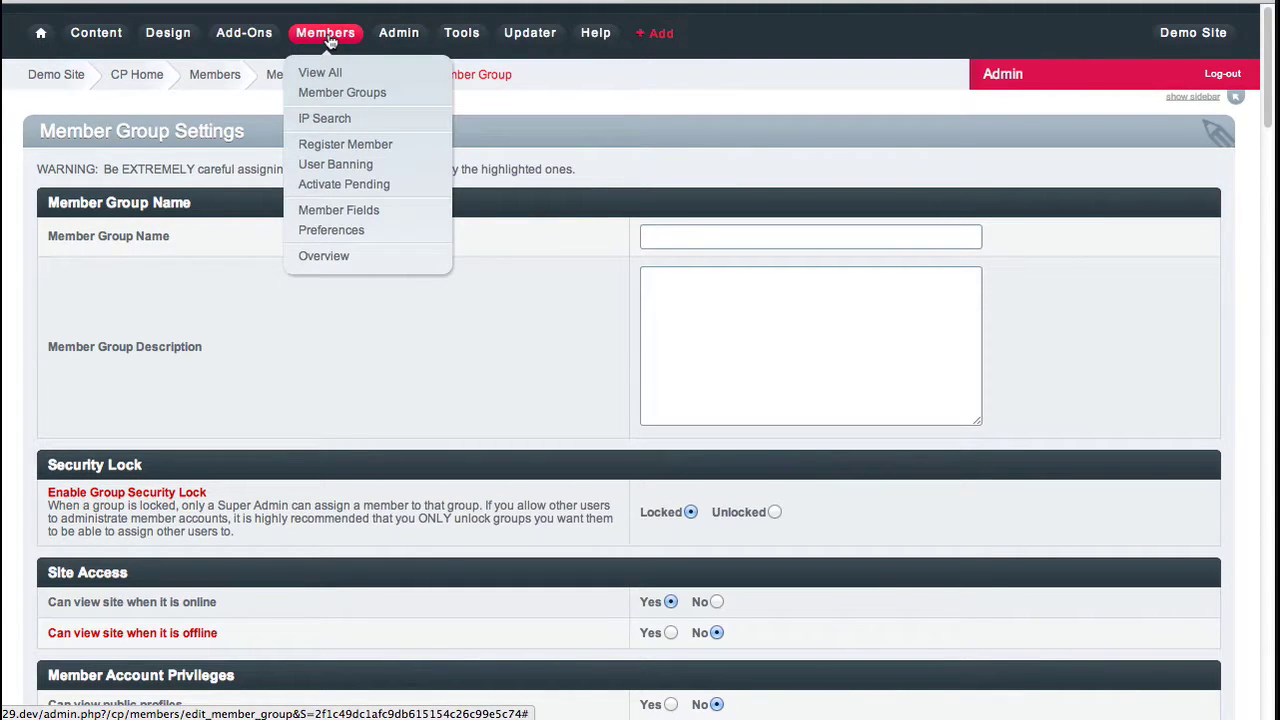
{"action": "mouse_move", "coordinate": [398, 36]}
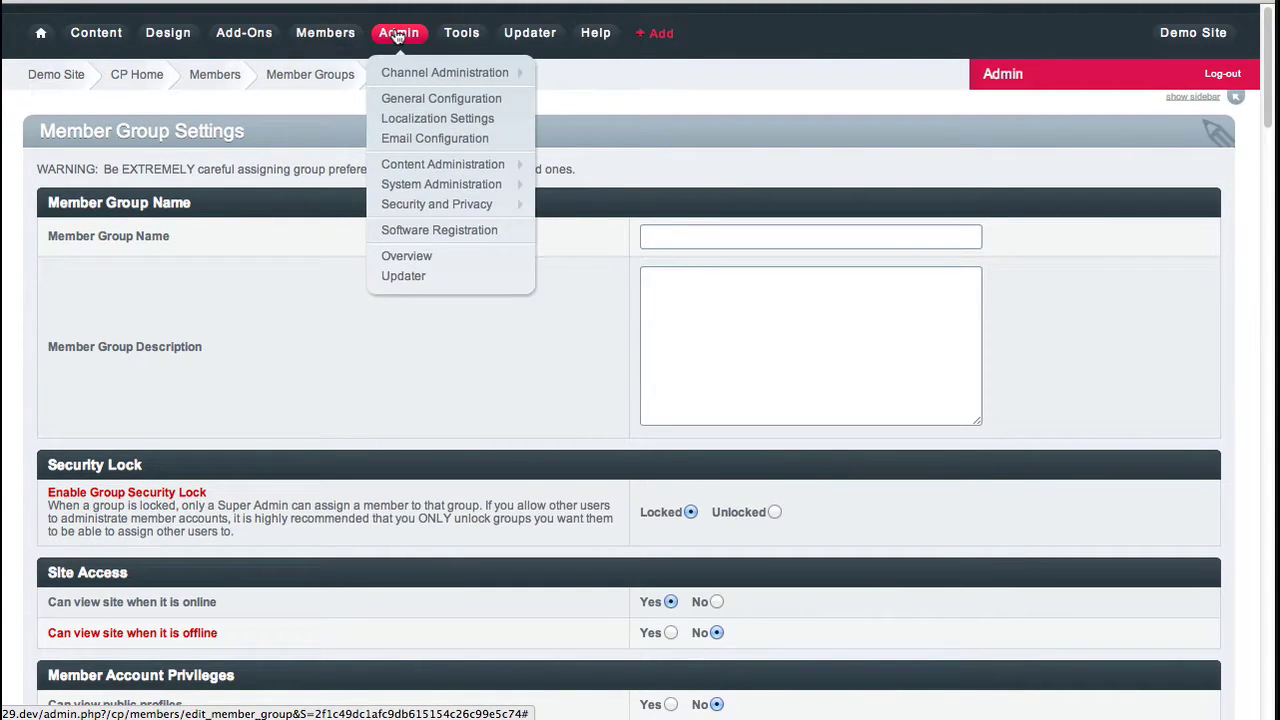